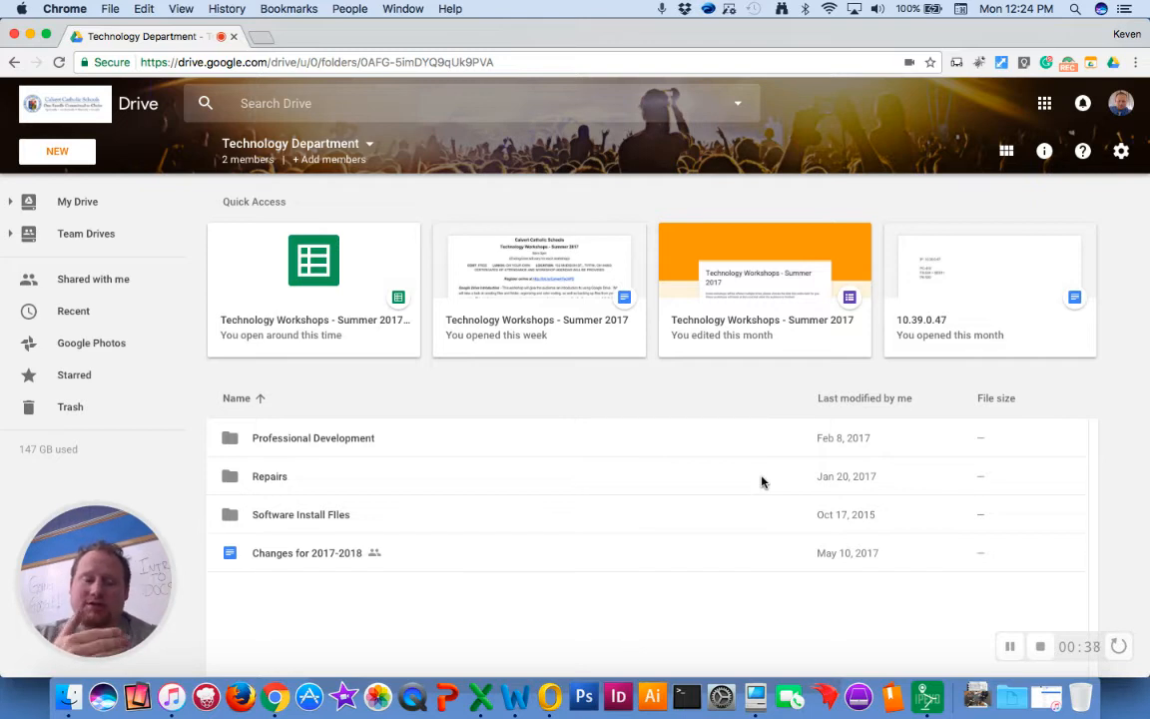
- Create a blank Google Docs document in the Technology Department team drive and title it "Demo file for Tutorial"
click(76, 160)
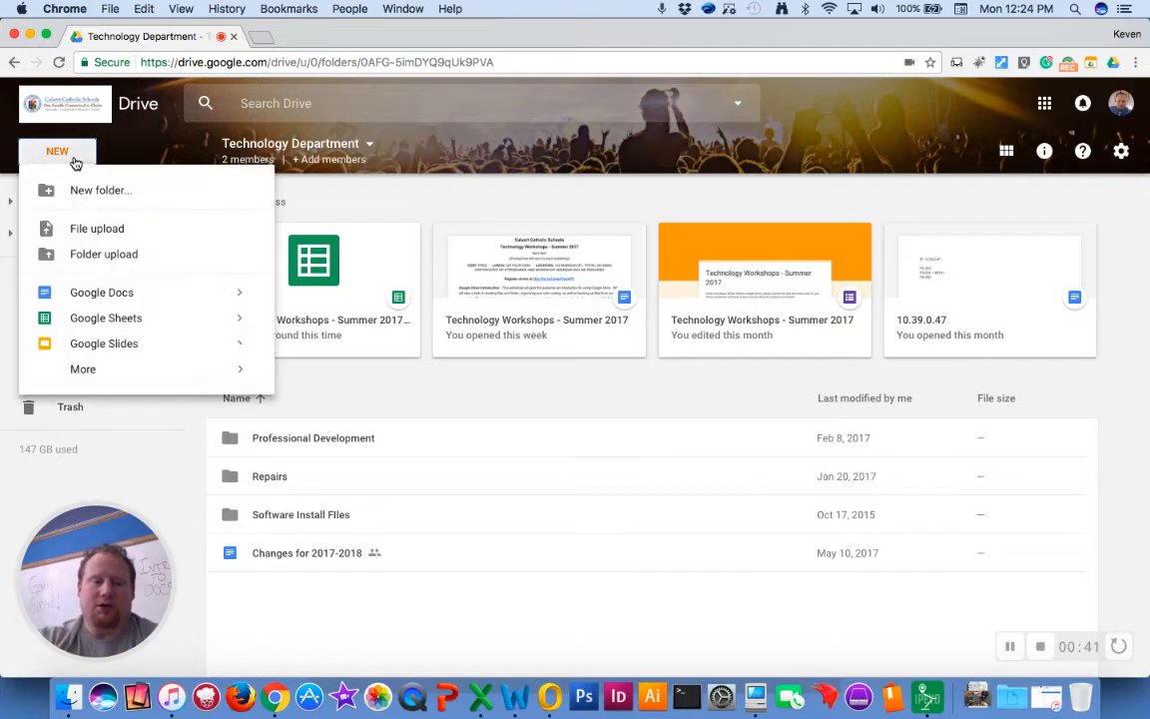
click(93, 294)
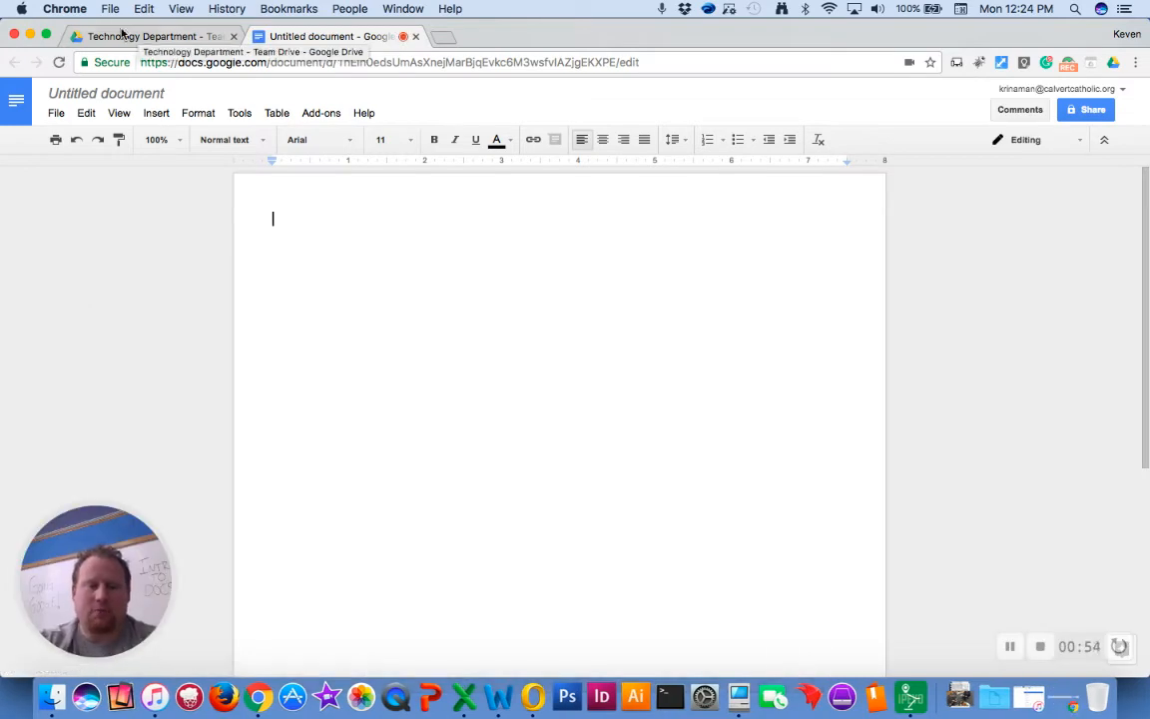
click(135, 93)
text(Demo )
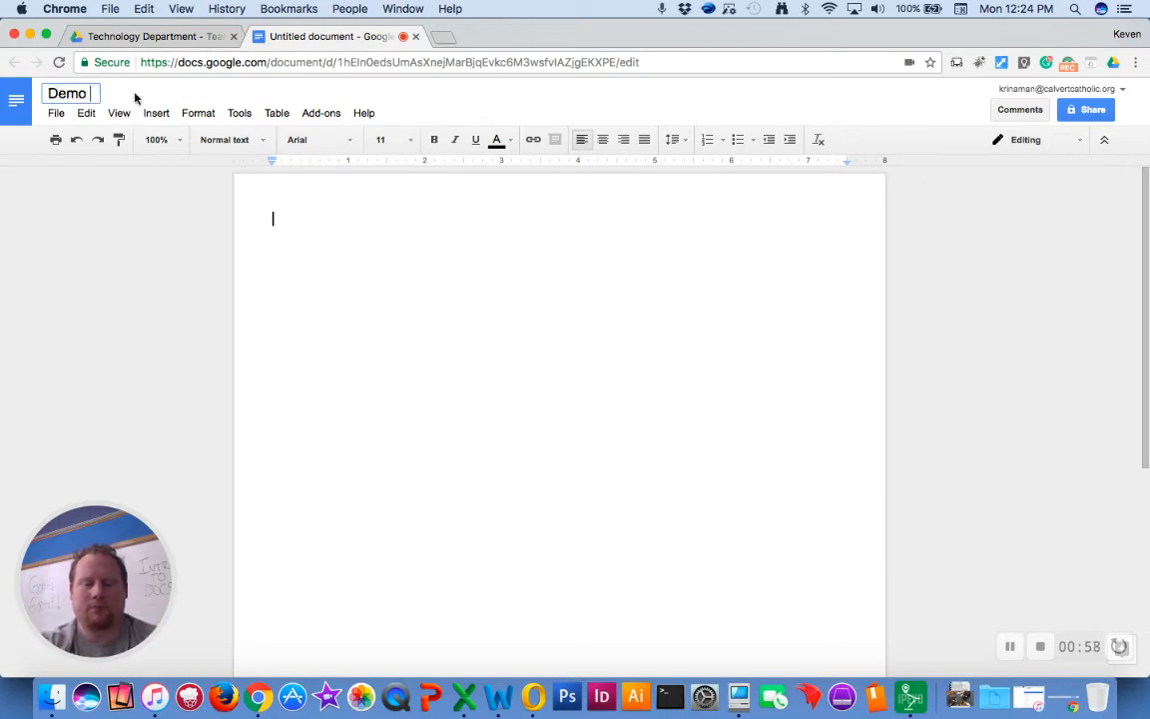
text(file for )
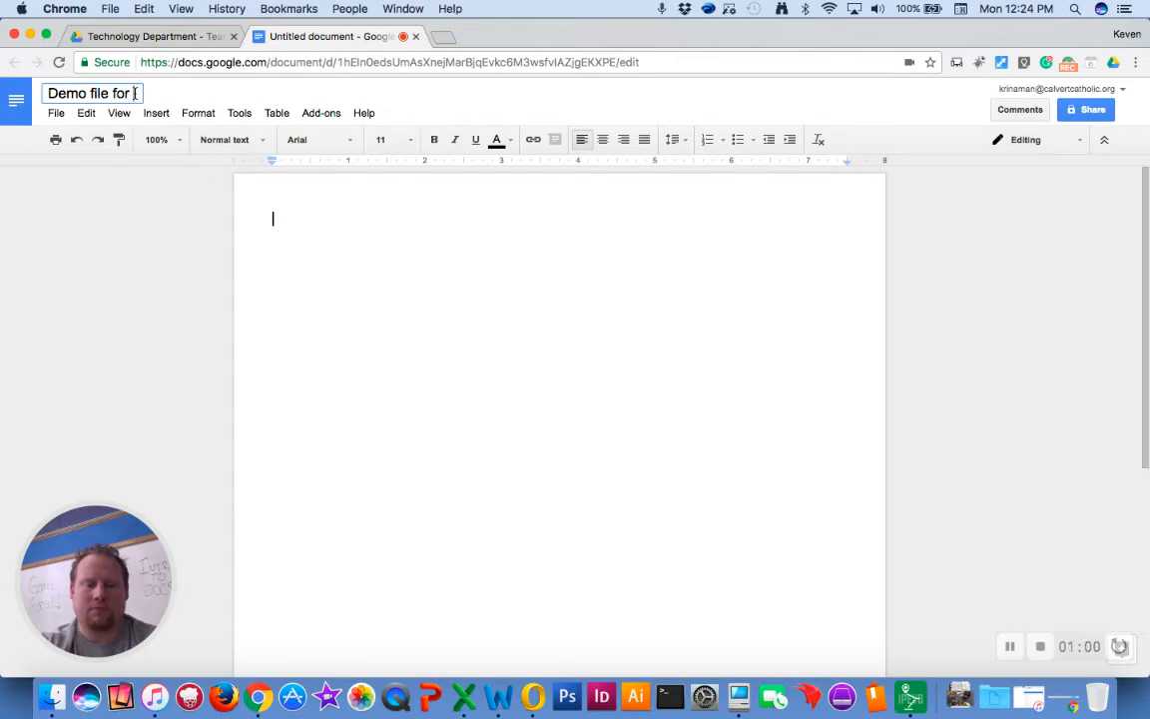
text(Tutorial)
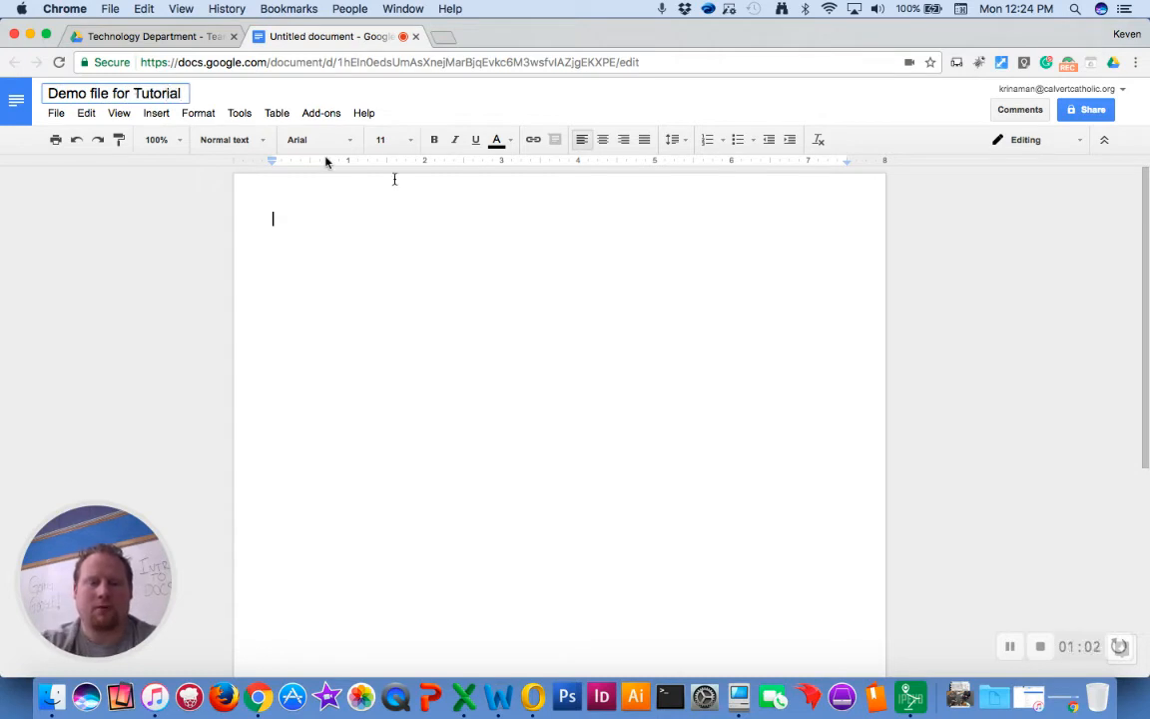
click(840, 347)
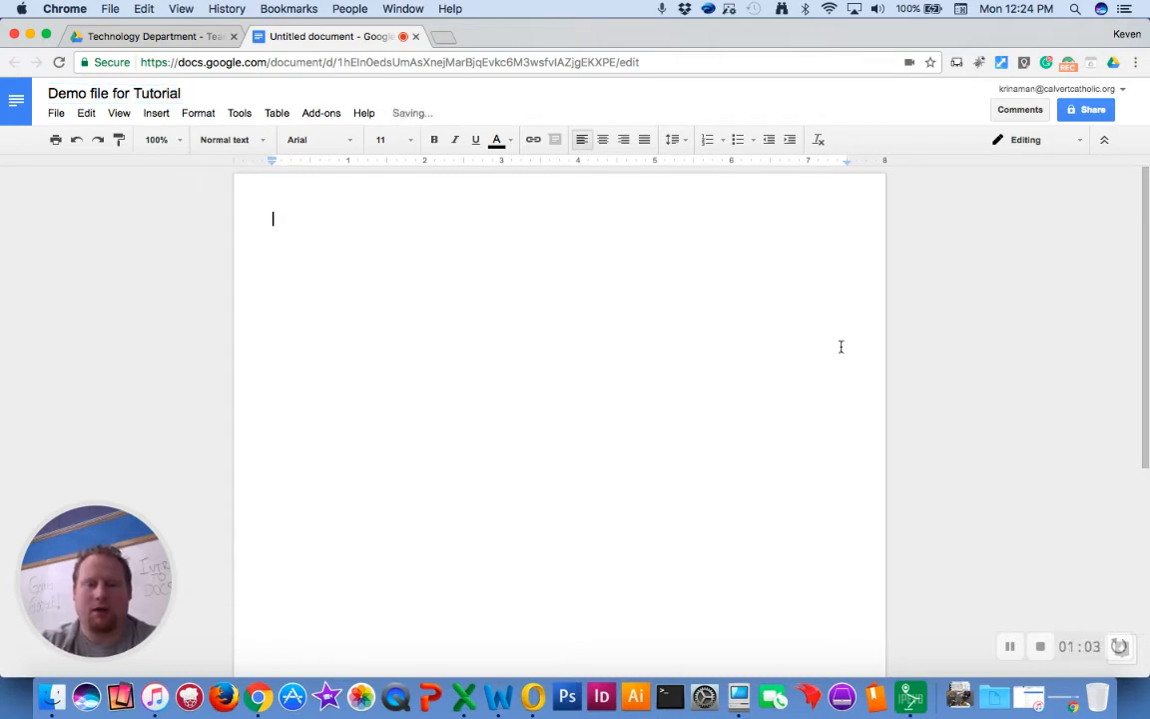
- Review who has access to the document, including the individual members of the Technology Department team drive
click(1109, 113)
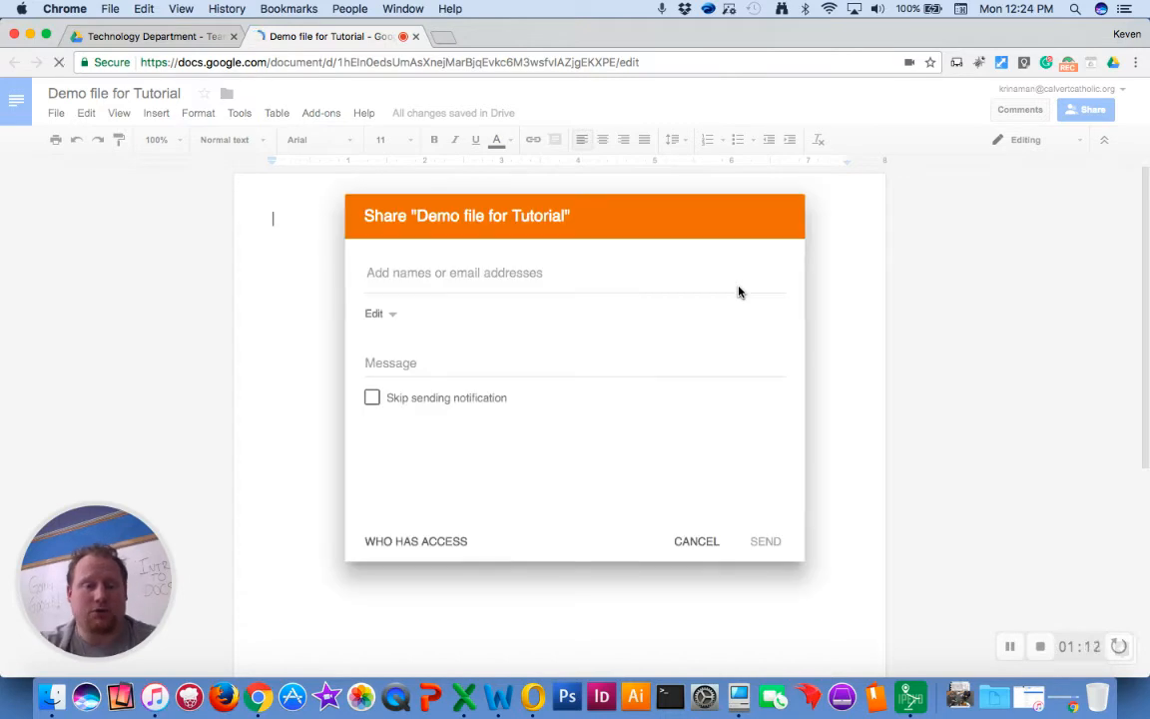
click(418, 542)
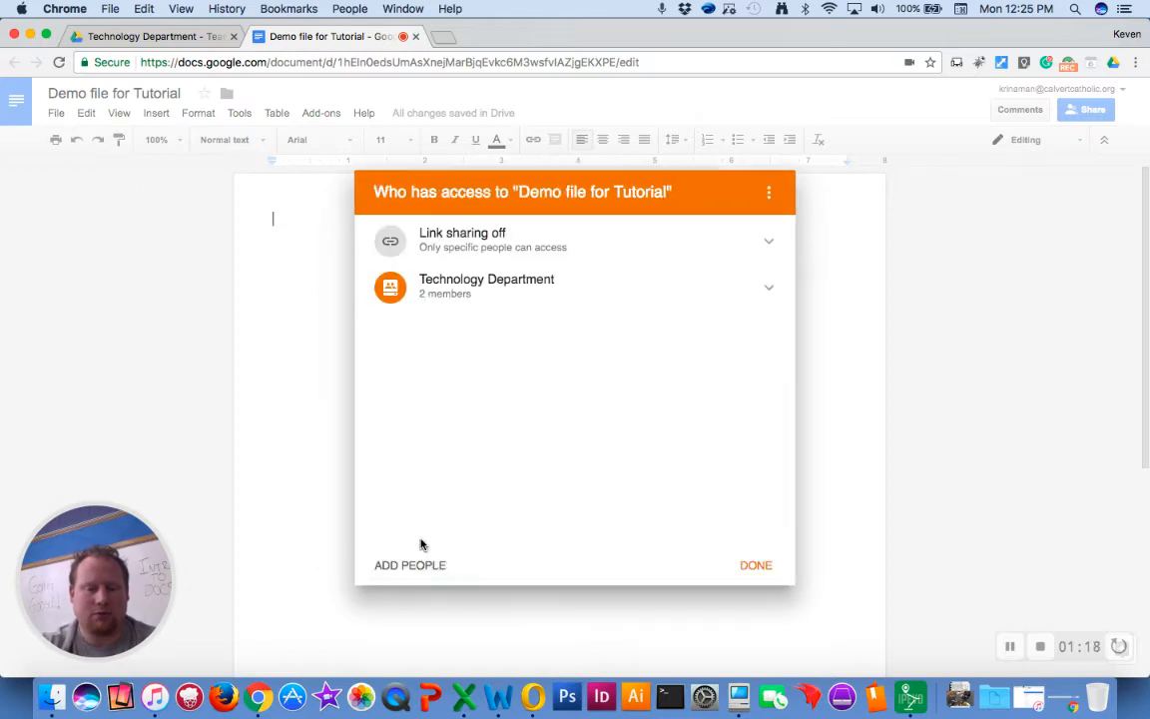
click(589, 289)
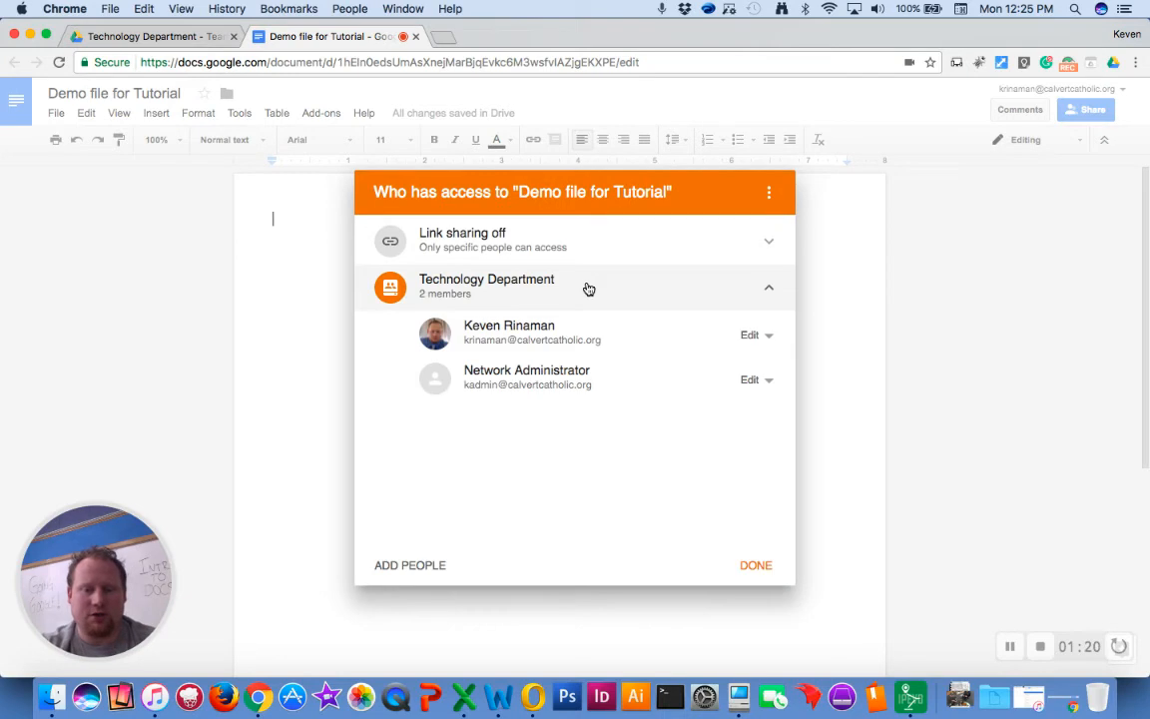
click(769, 569)
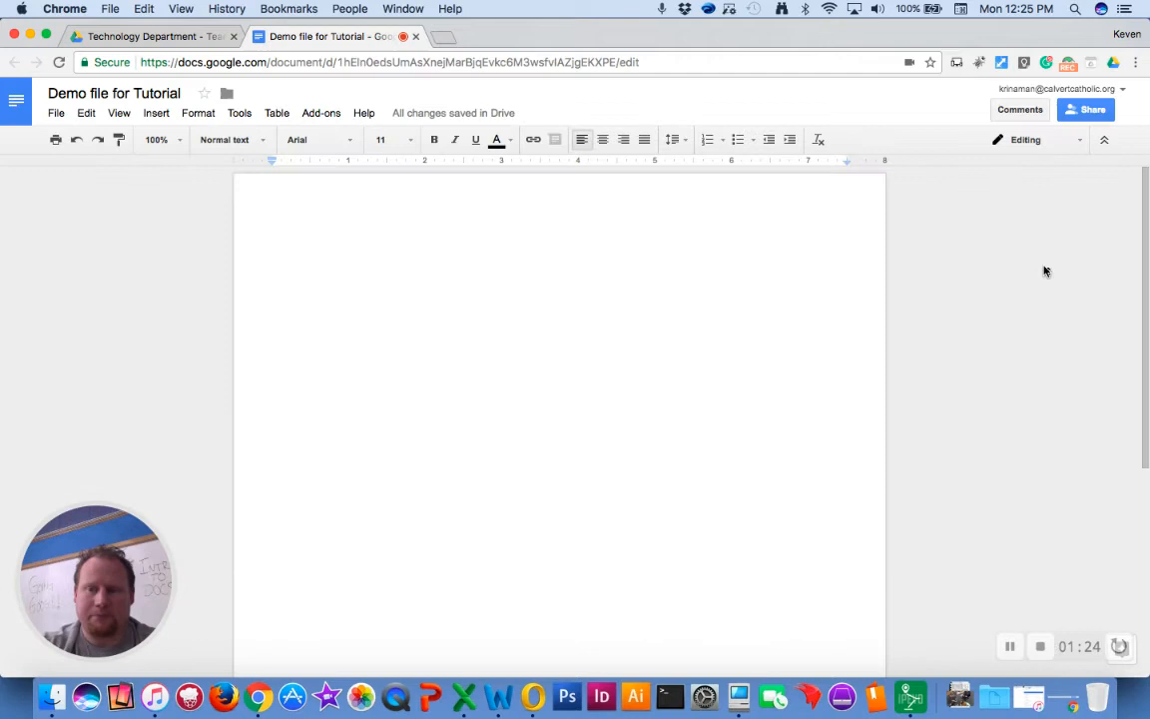
- Try entering the administrator account as a recipient in the document's sharing settings, and clear the entry
click(1090, 111)
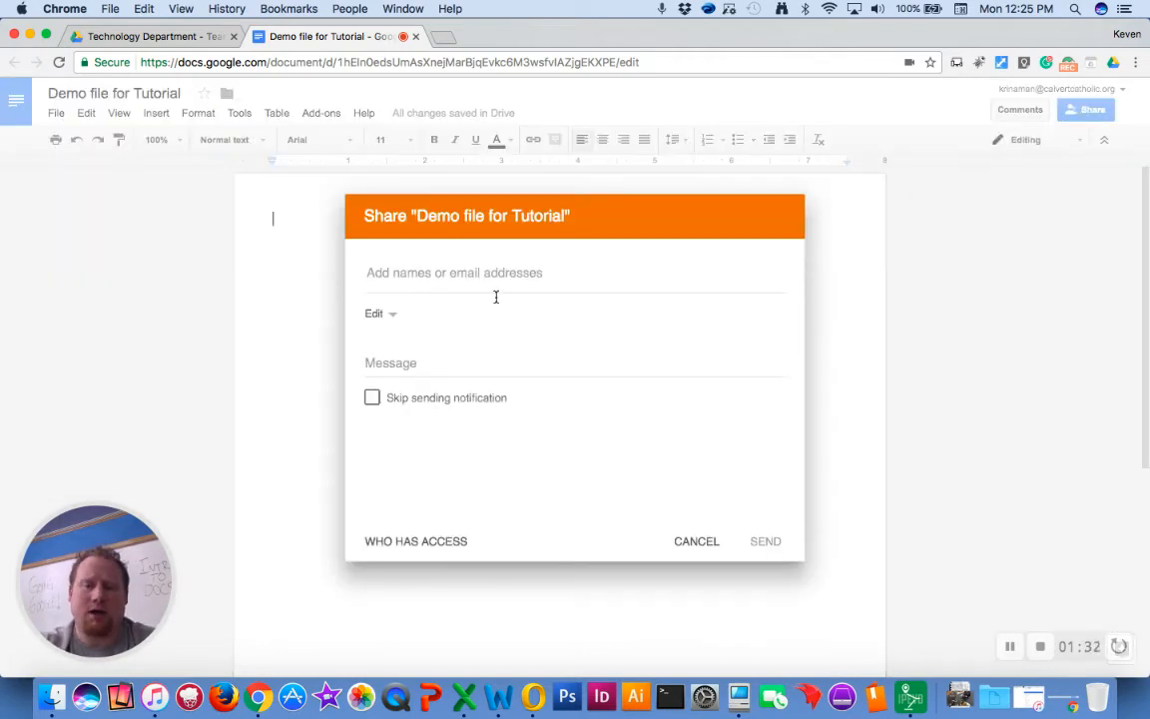
text(kadmin)
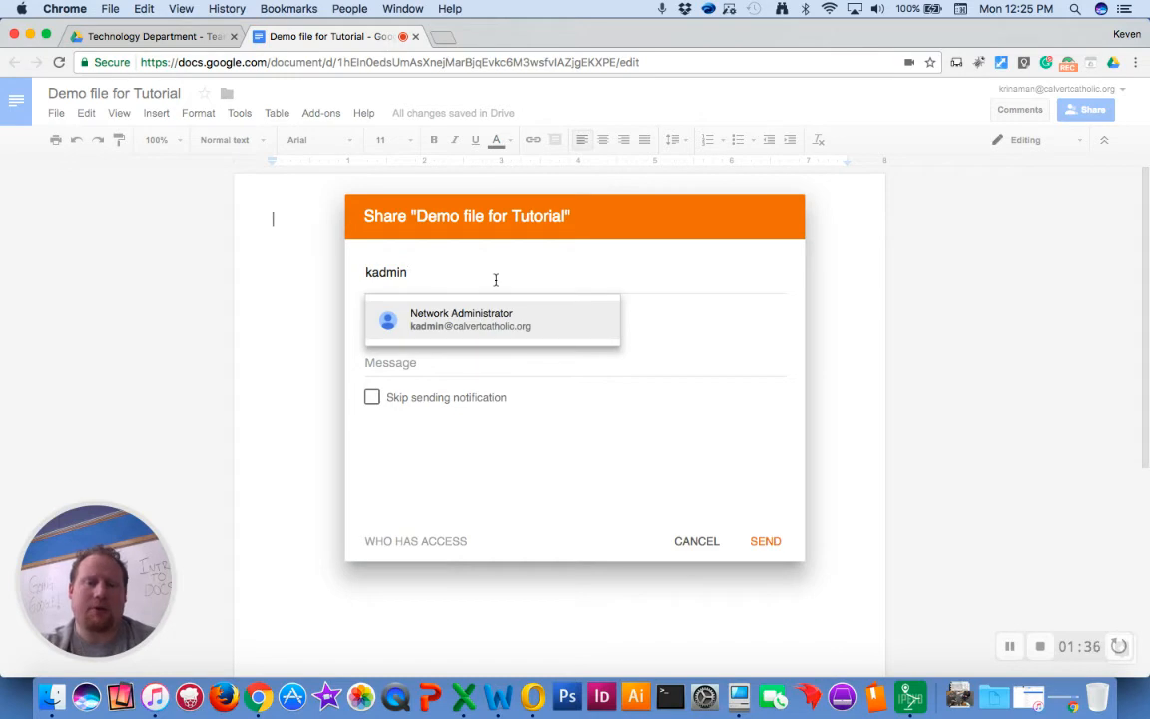
key(BackSpace)
key(BackSpace)
key(BackSpace)
key(BackSpace)
key(BackSpace)
key(BackSpace)
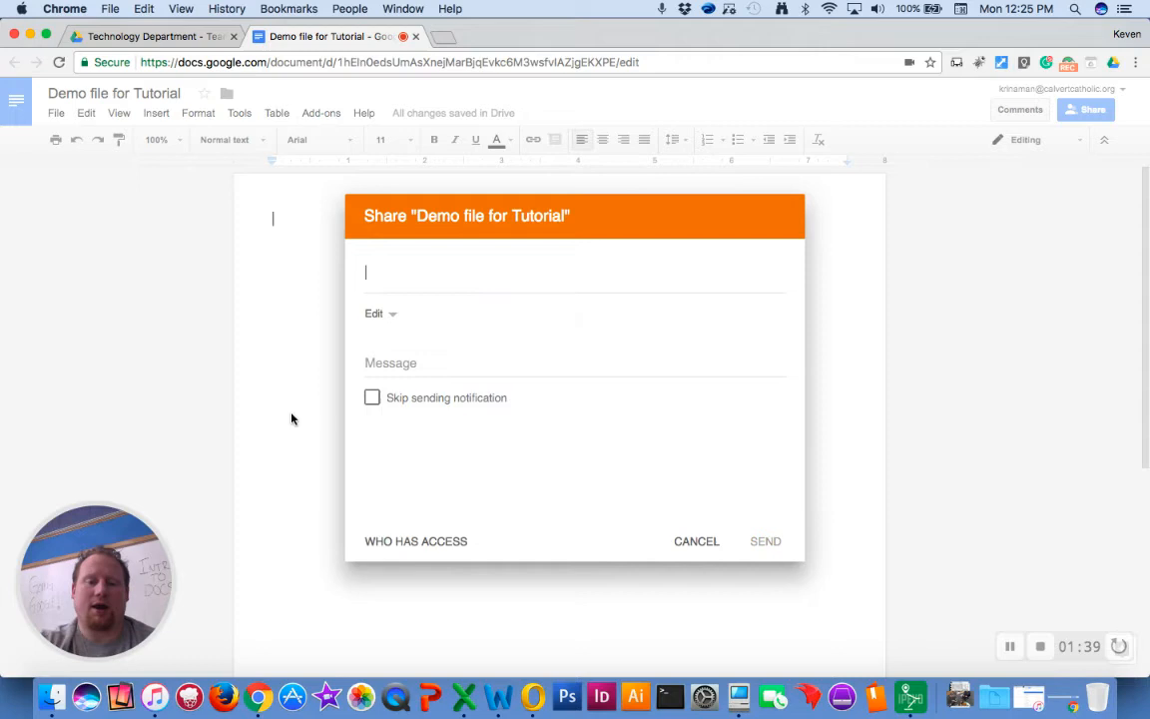
- Check the permission levels that can be given to share recipients, and leave sharing without sending an invitation
click(392, 315)
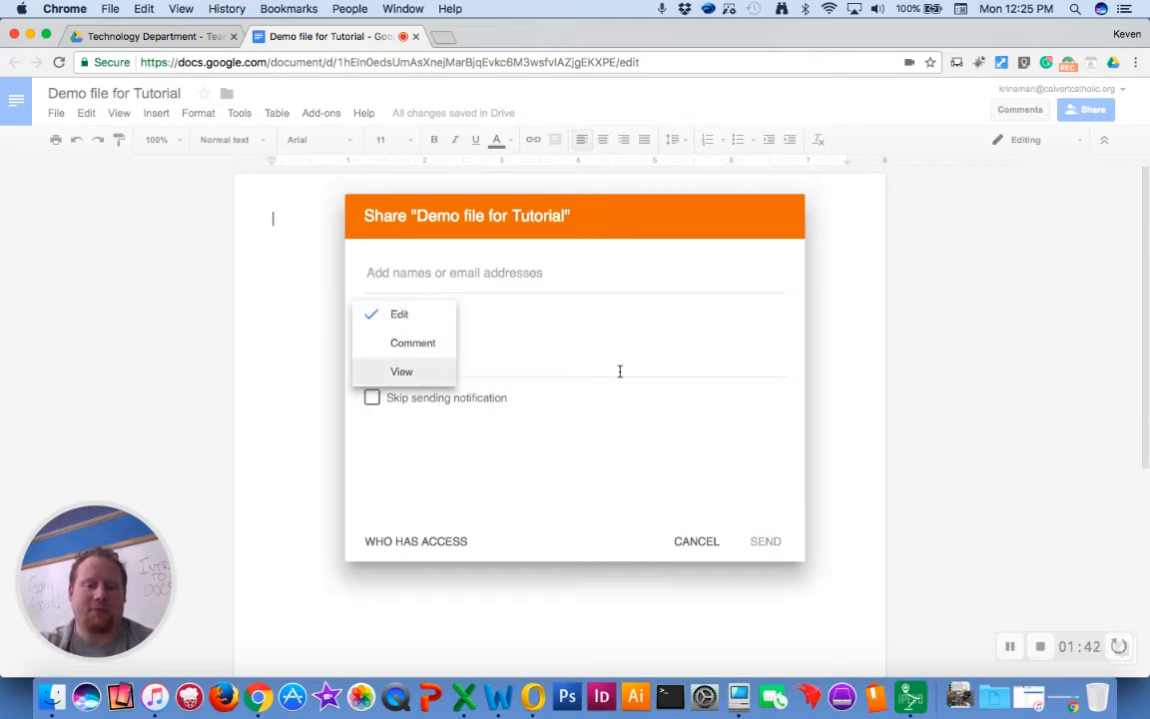
click(790, 431)
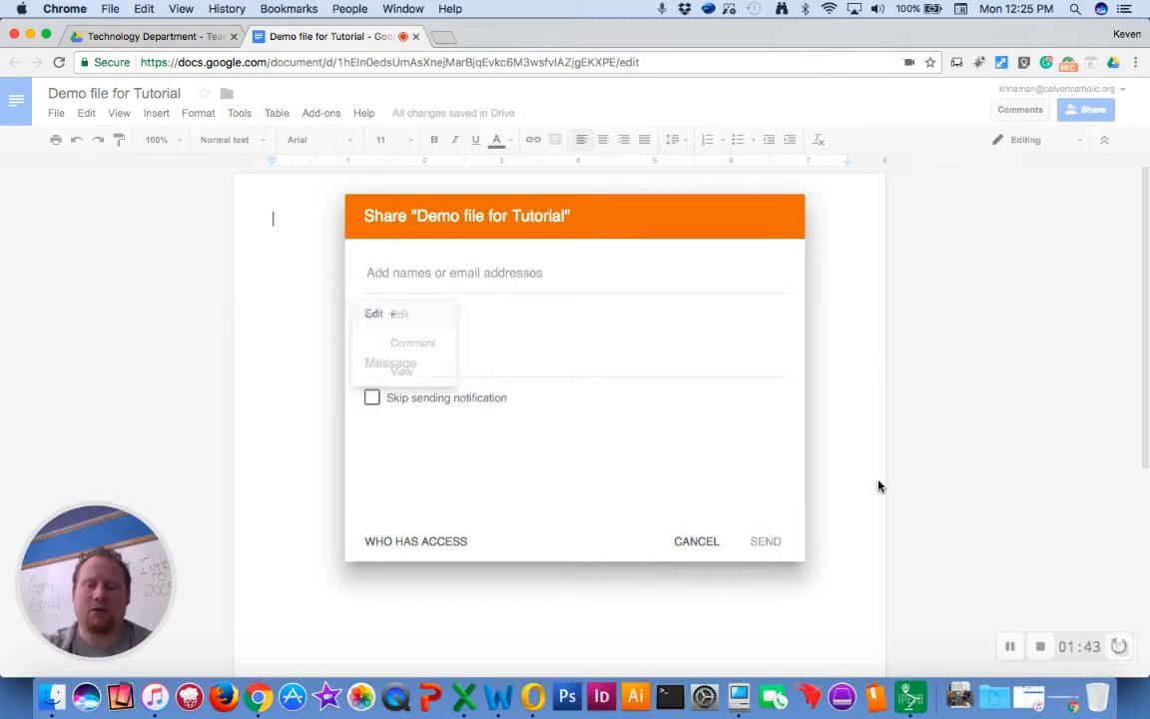
click(696, 540)
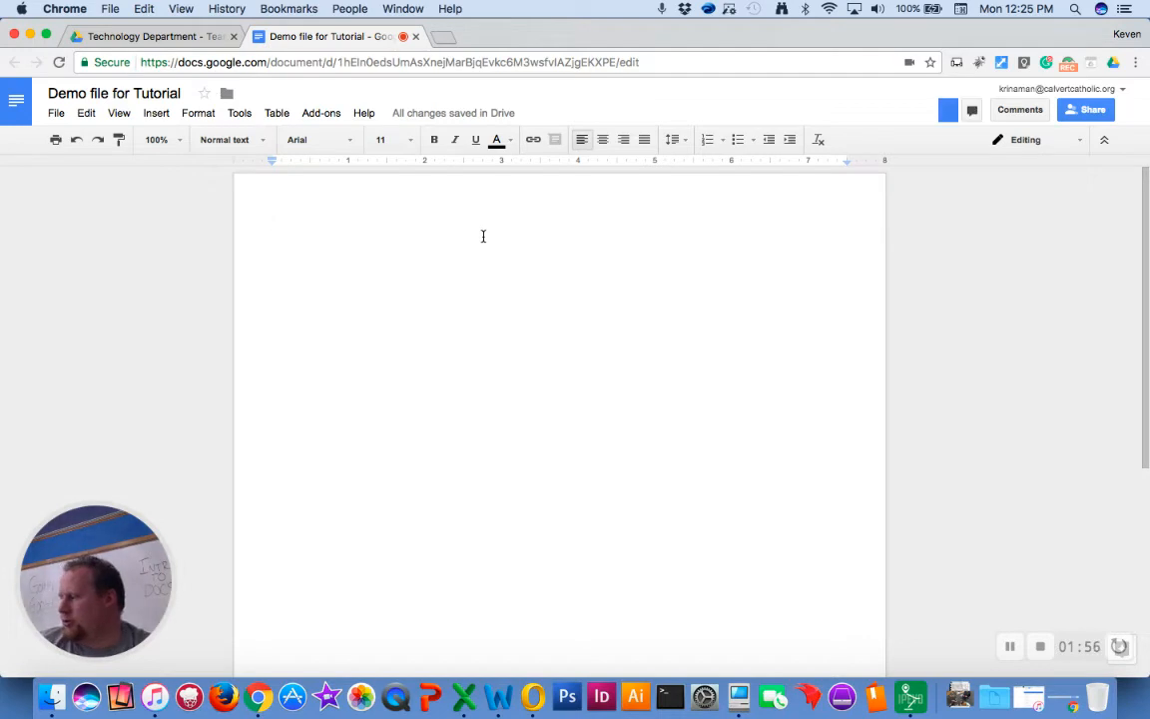
text(Network Administrator)
key(super+z)
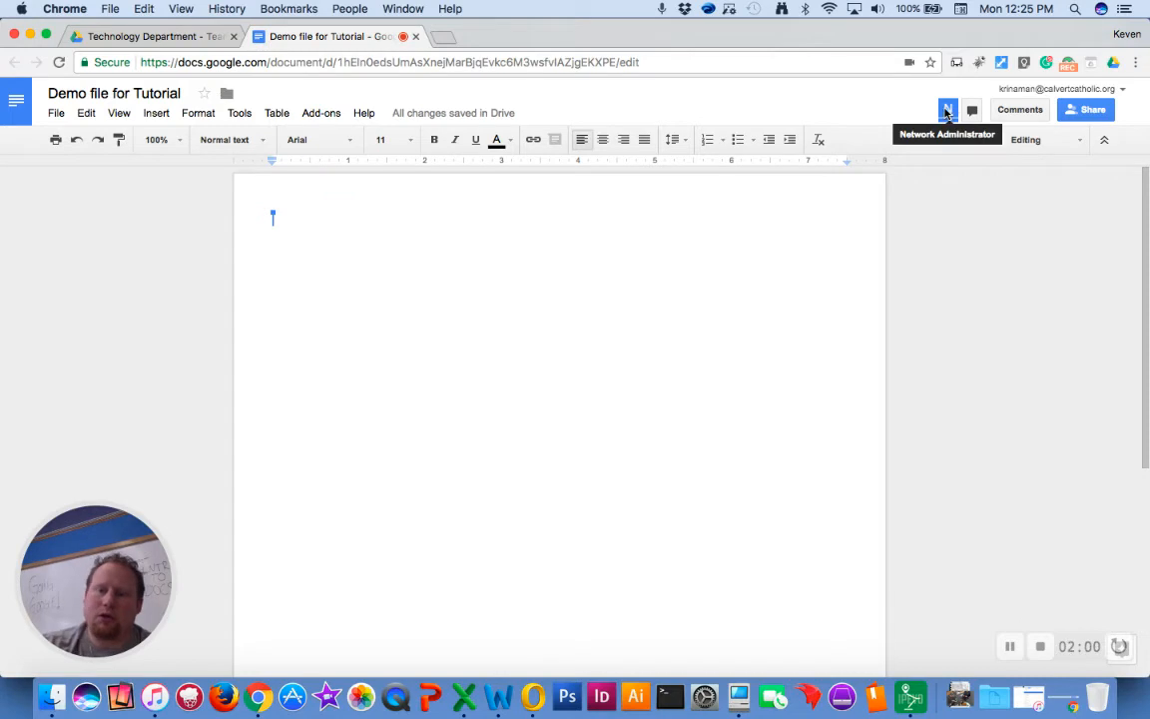
mouse_move(947, 115)
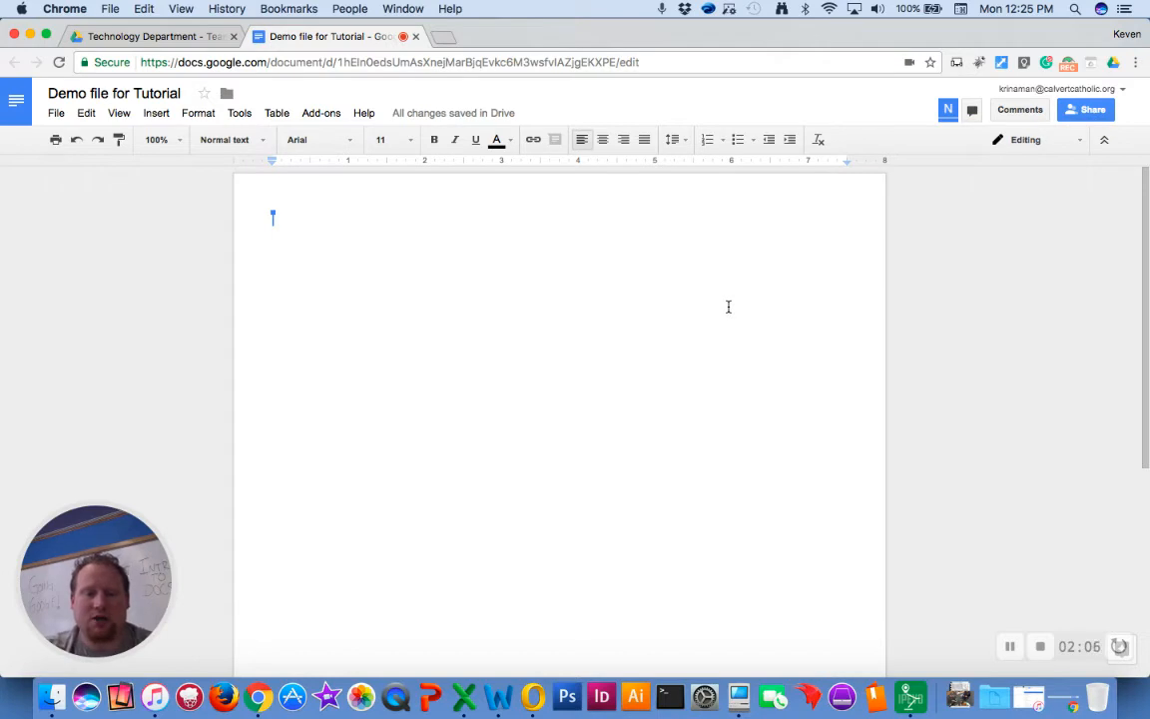
- Enter the sample text "serseaghsearhgserhsehr5ser5gh" on the fourth line of the document, leaving the lines above it free
key(Return)
key(Return)
key(Return)
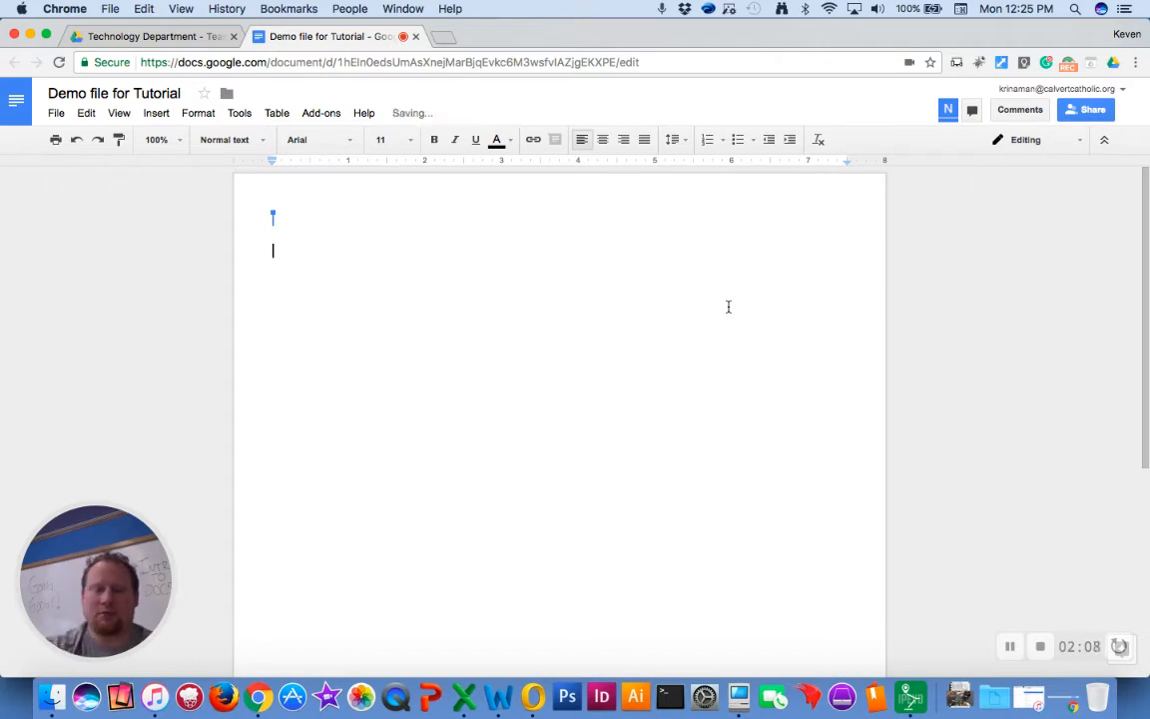
text(serseaghsearhg)
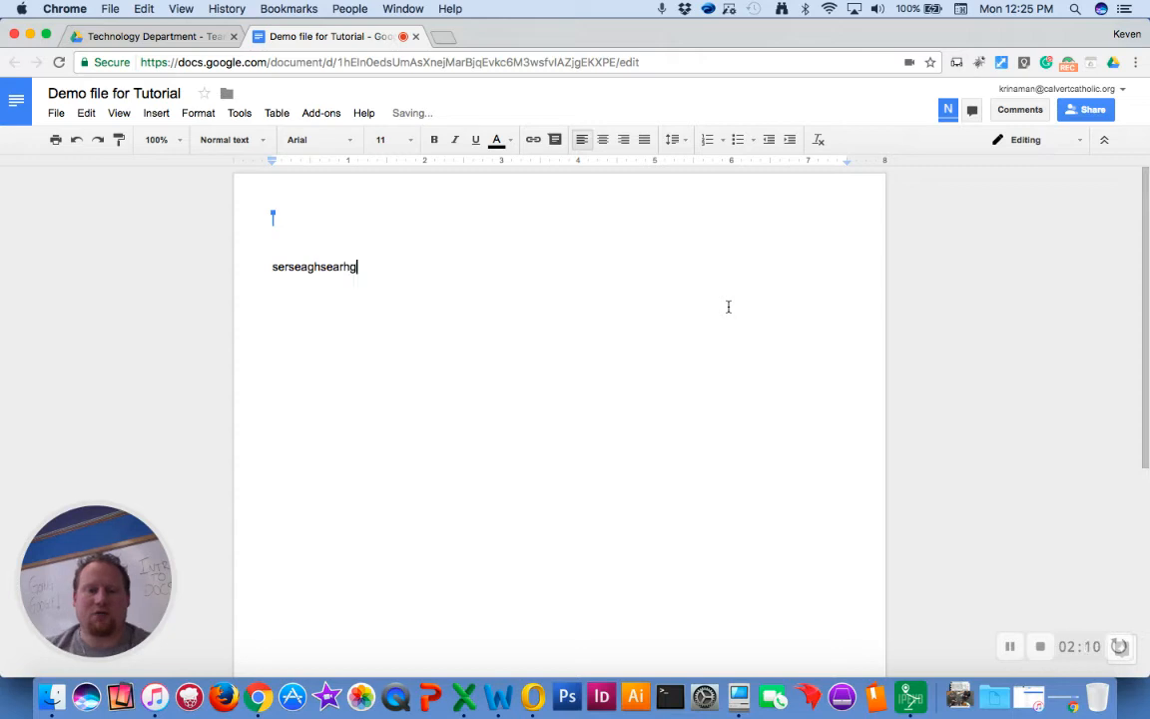
text(serhsehr5ser5gh)
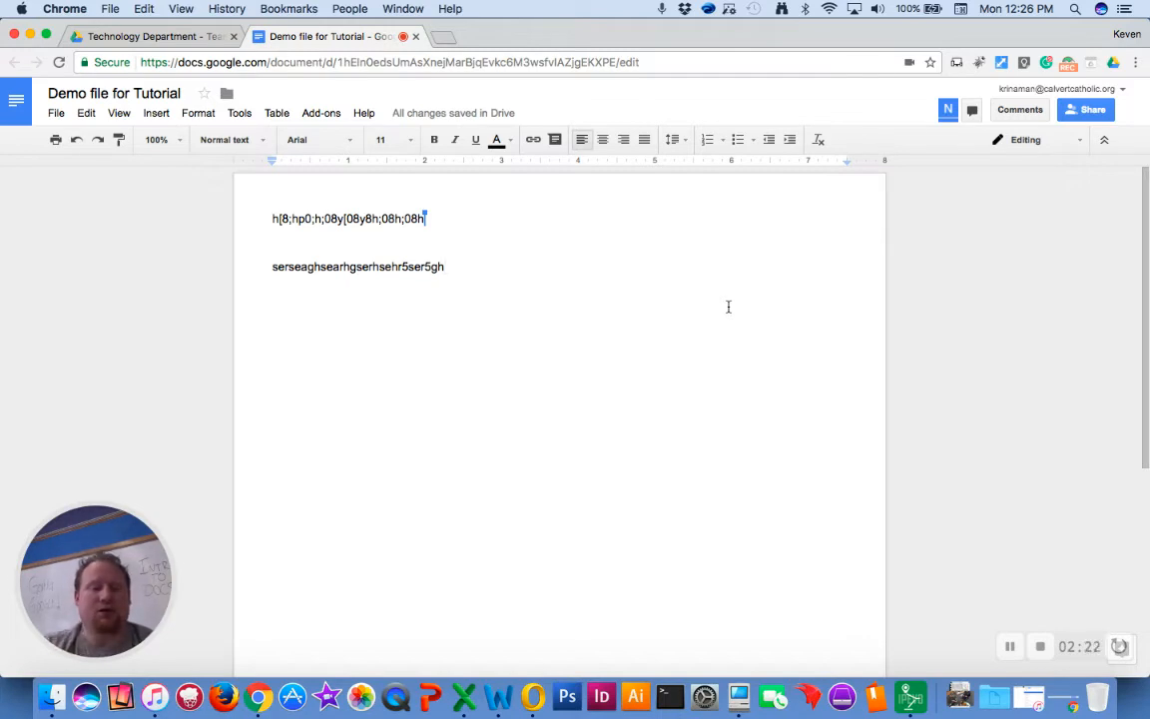
- Delete all the sample text in the document, including the collaborator's line at its start
click(459, 266)
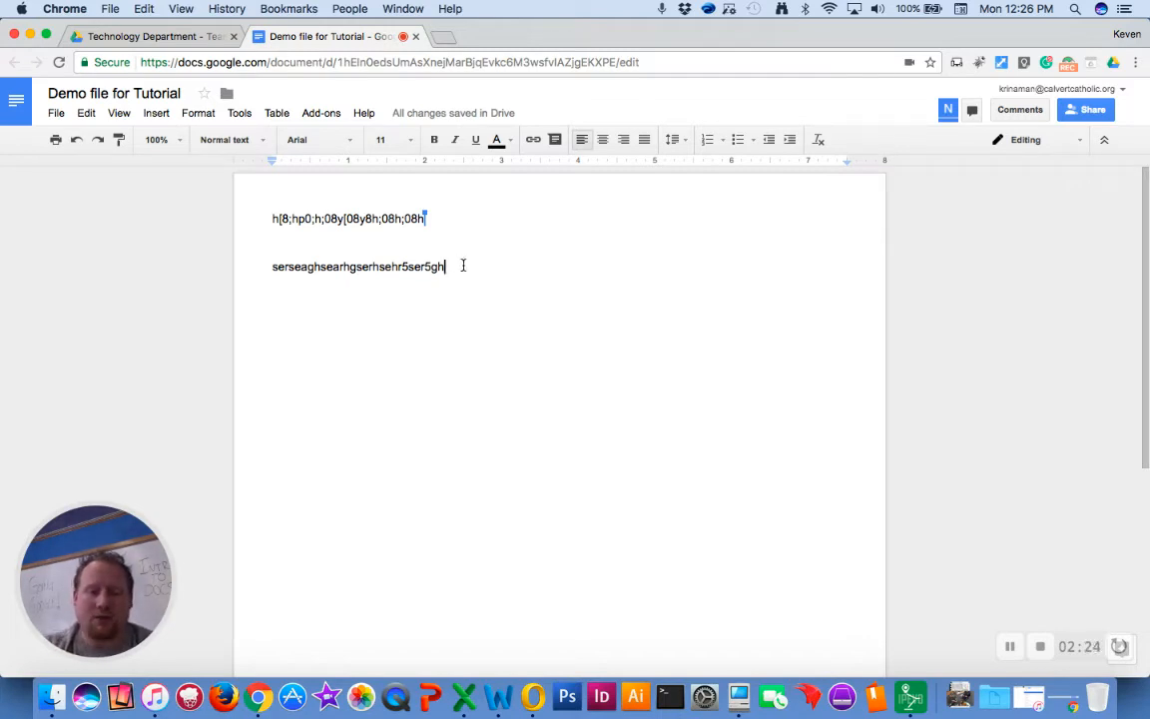
drag(464, 265, 266, 216)
key(BackSpace)
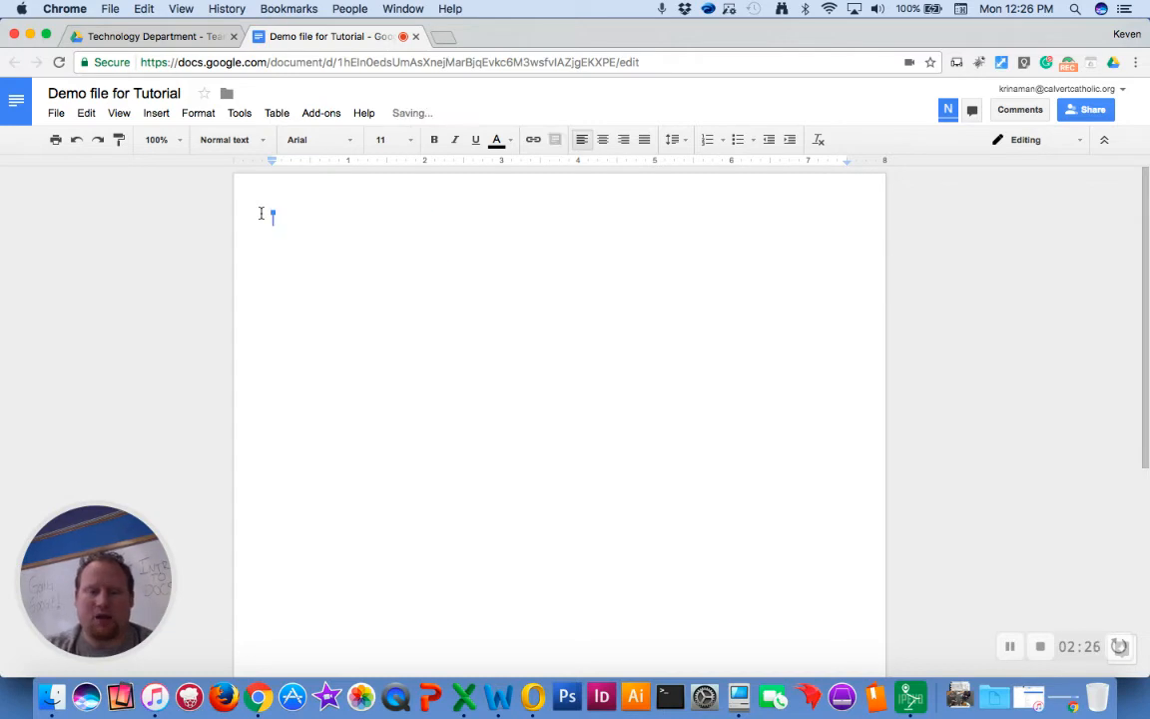
text(Network Administrator)
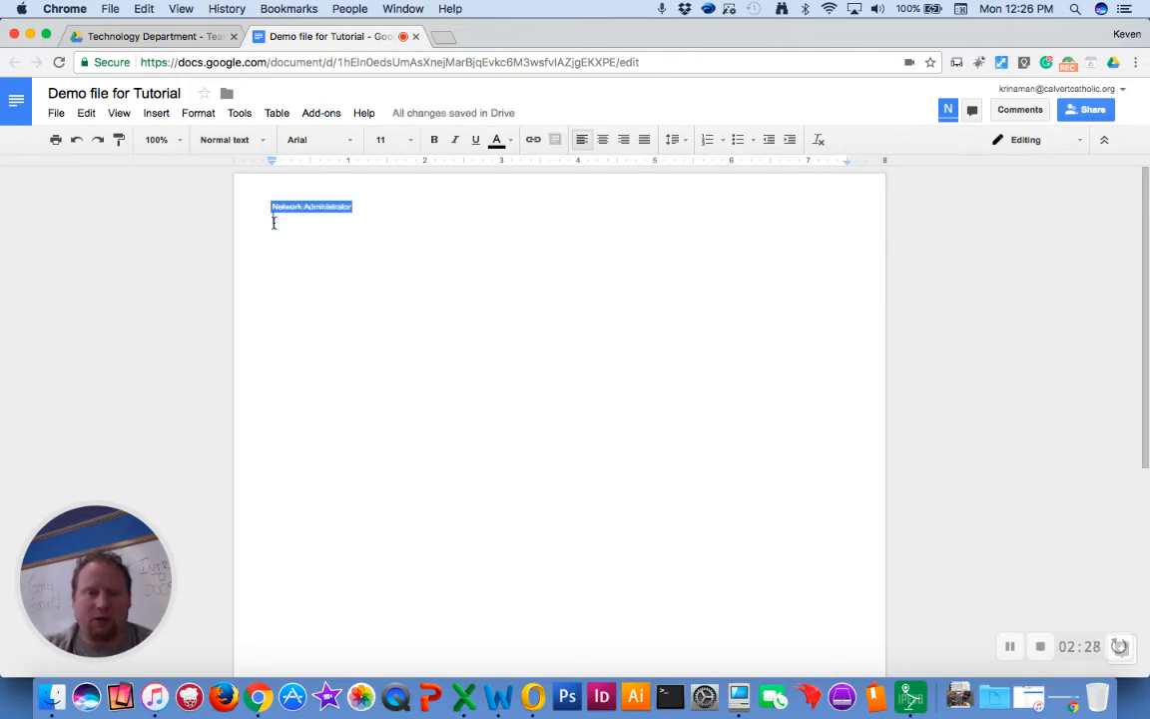
key(super+z)
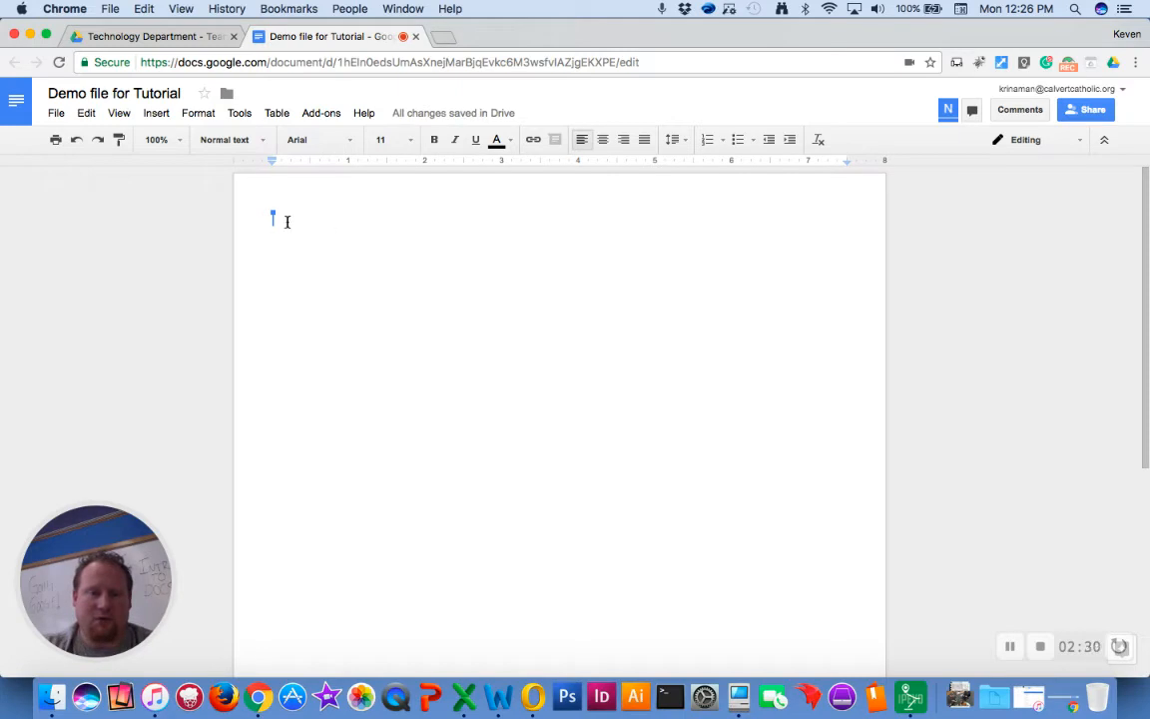
text(Network Administrator)
key(super+z)
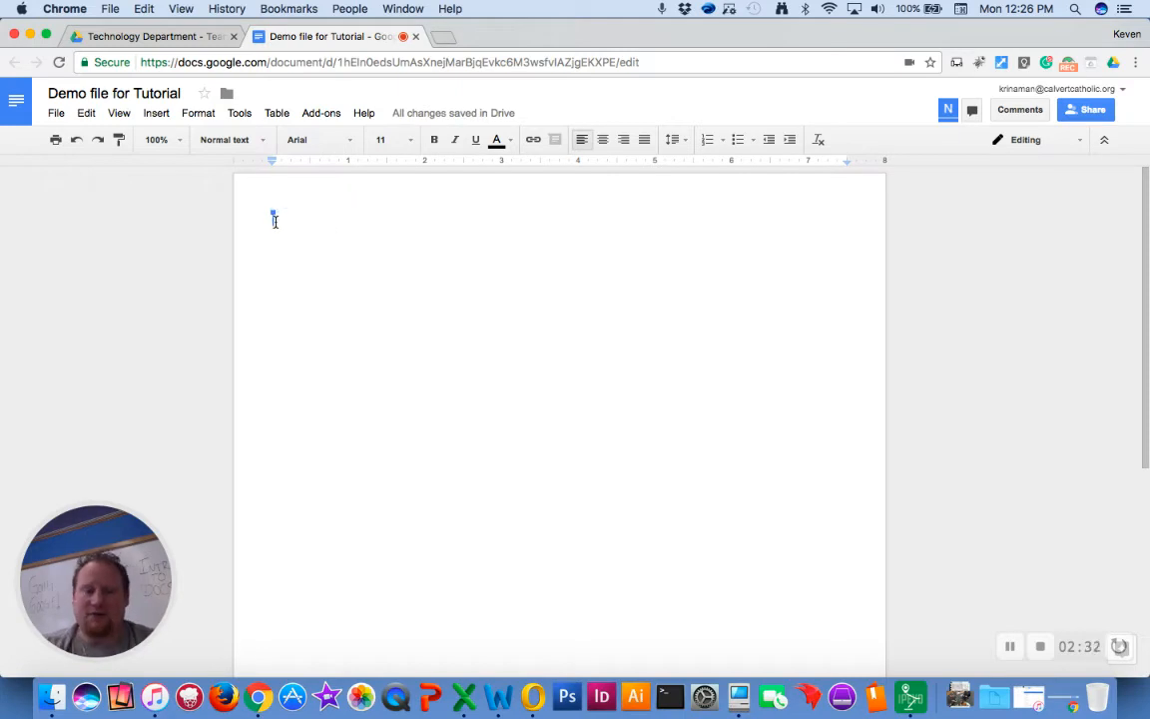
text(Network Administrator)
key(super+z)
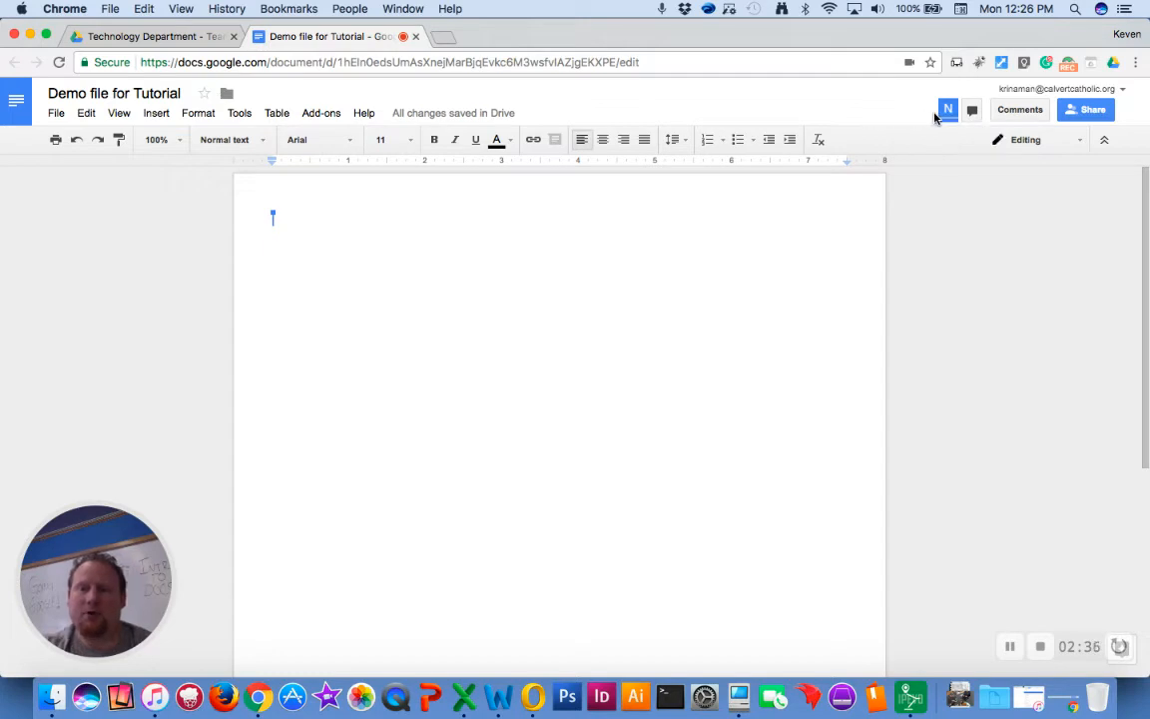
key(super+shift+z)
key(super+c)
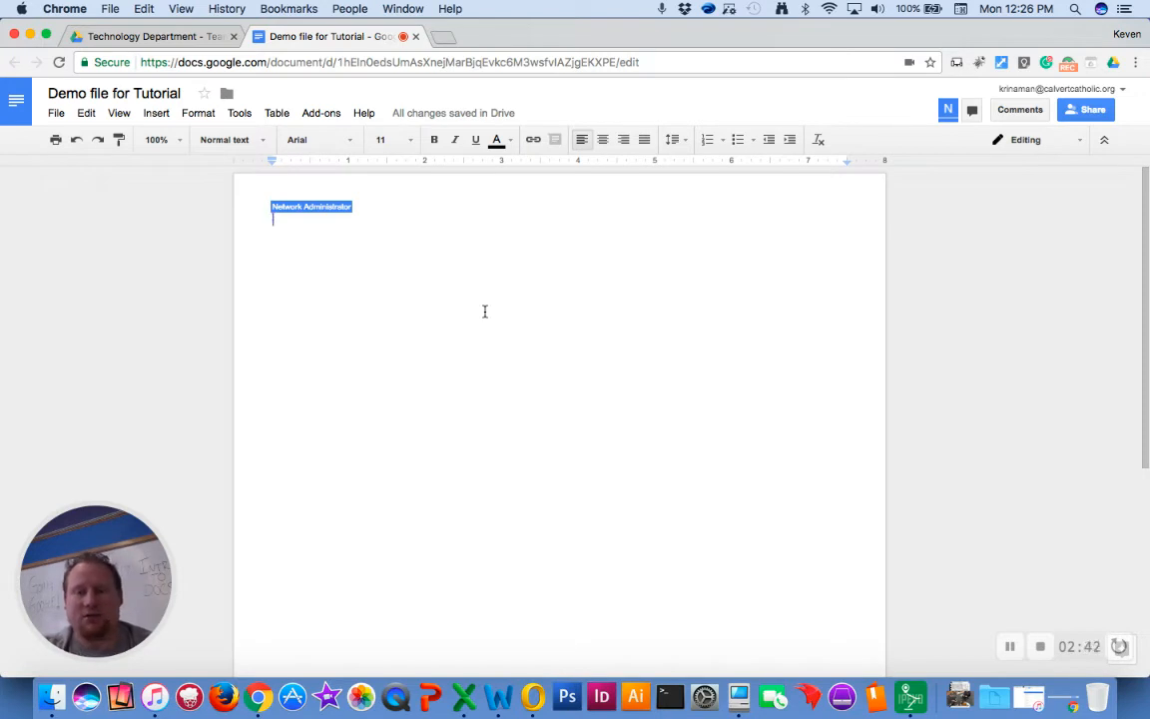
key(super+z)
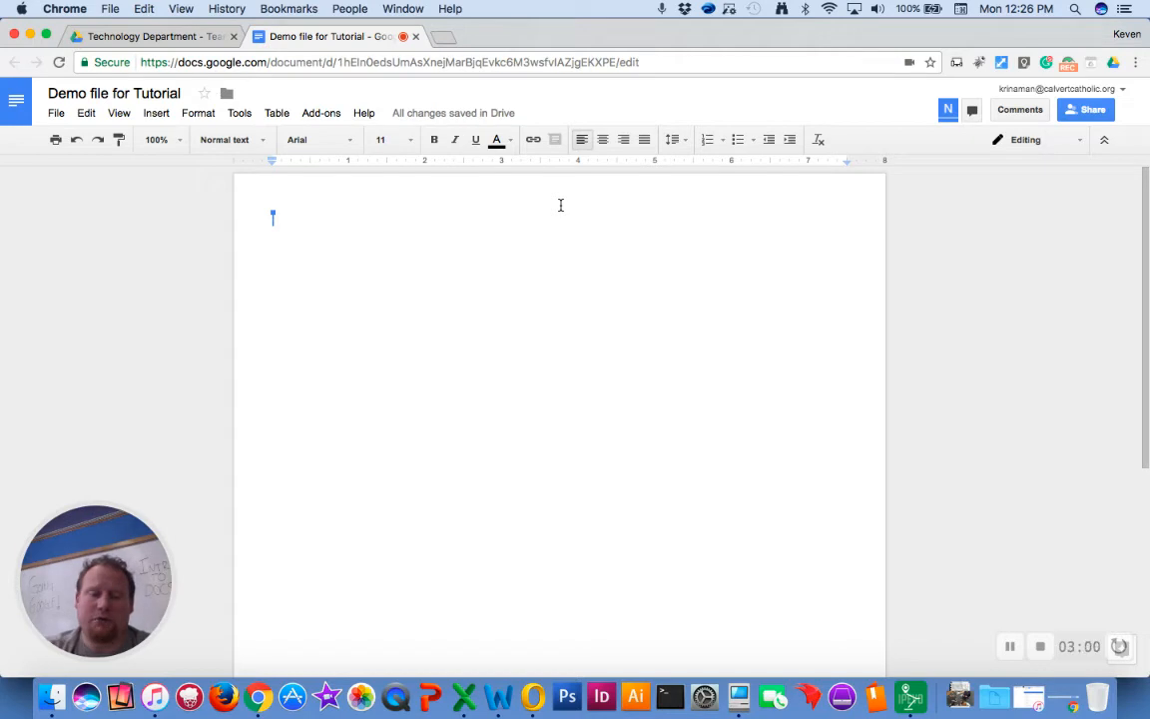
key(super+v)
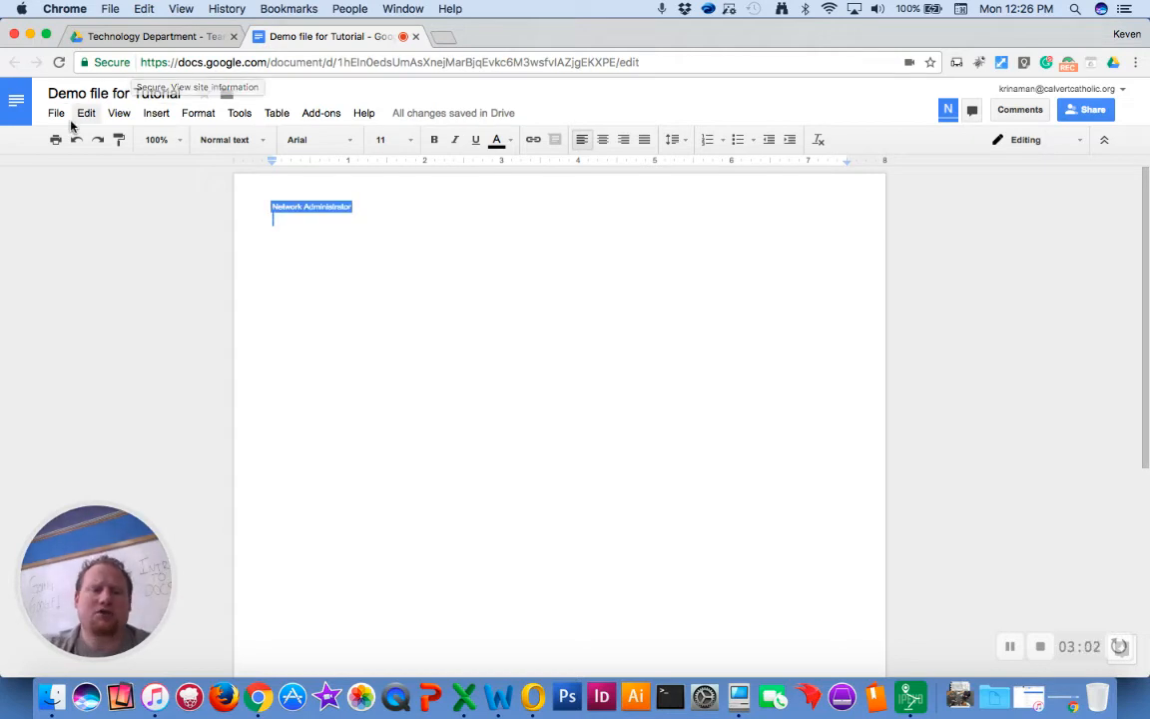
- Check the available paper sizes in the page setup, keep Letter, and set the page color to blue
click(56, 115)
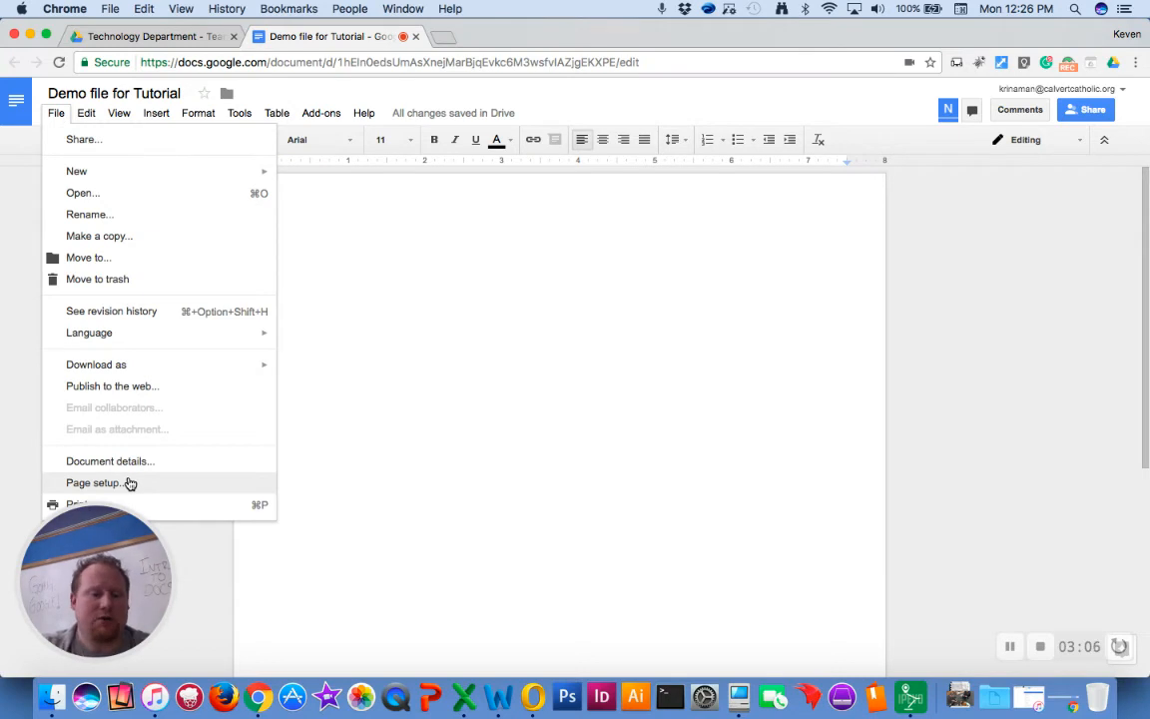
click(129, 484)
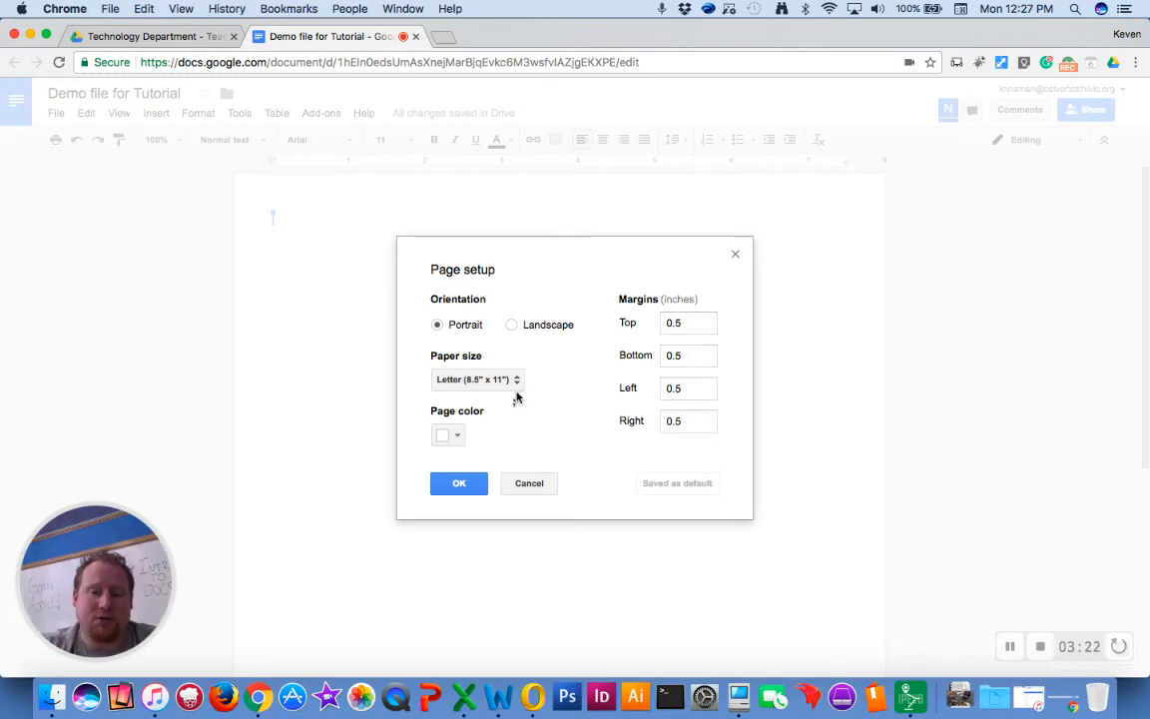
click(478, 389)
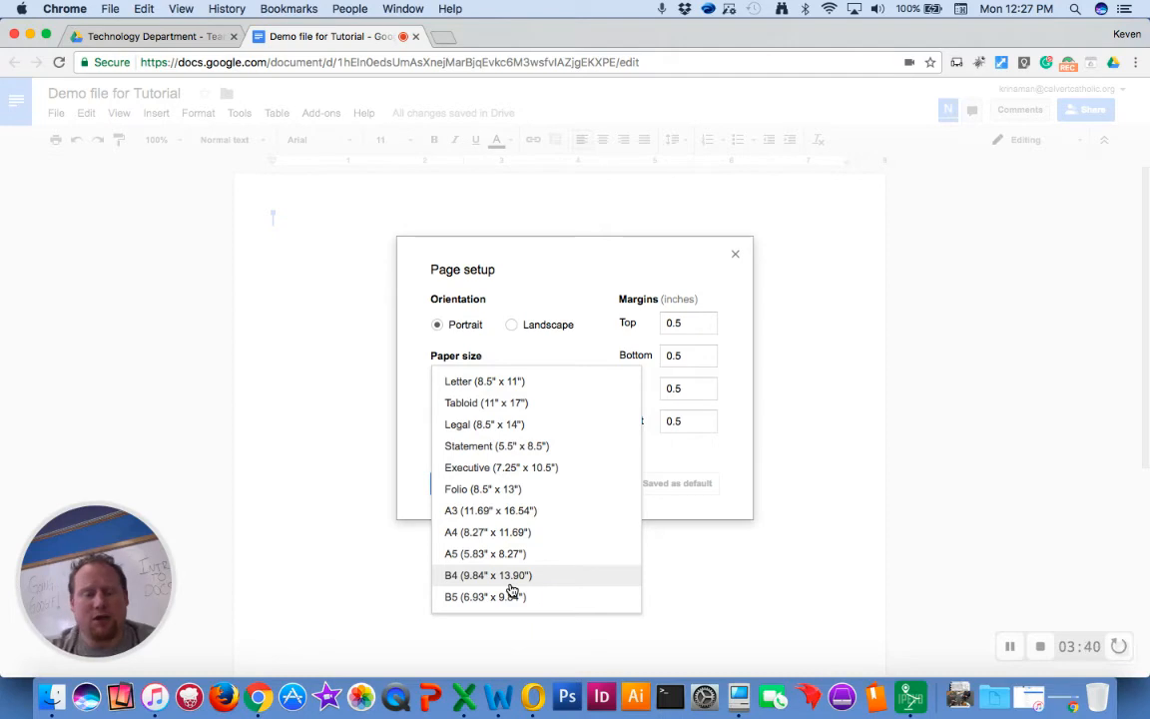
click(416, 469)
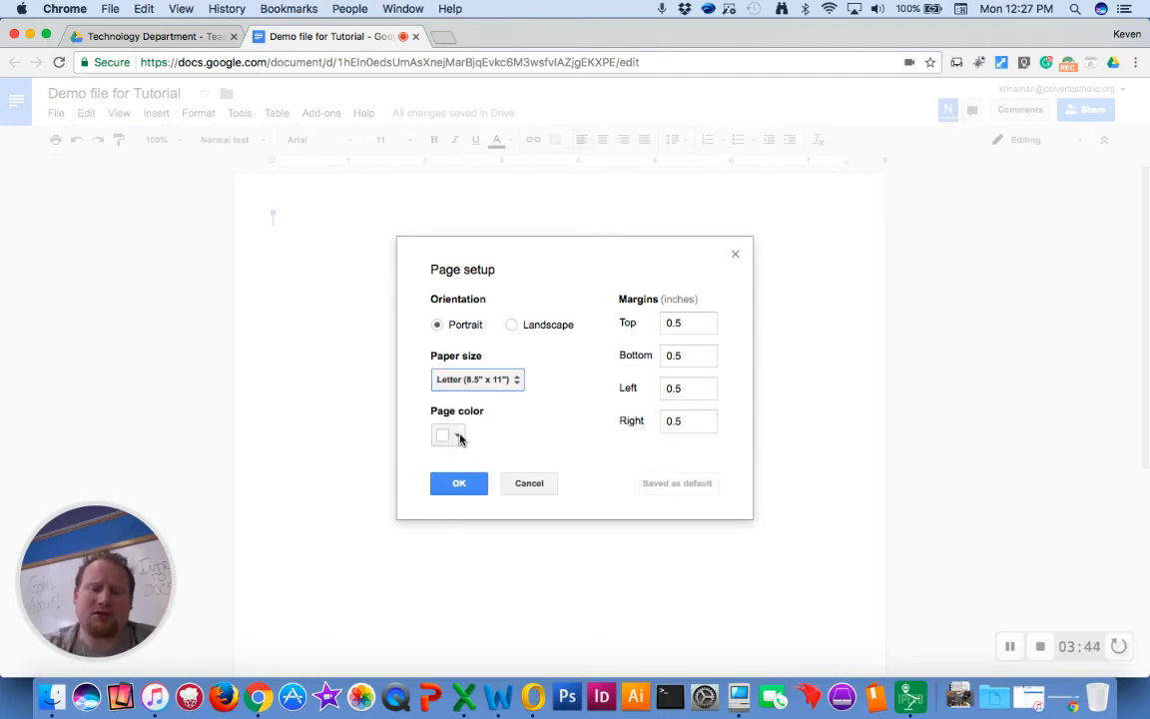
click(460, 438)
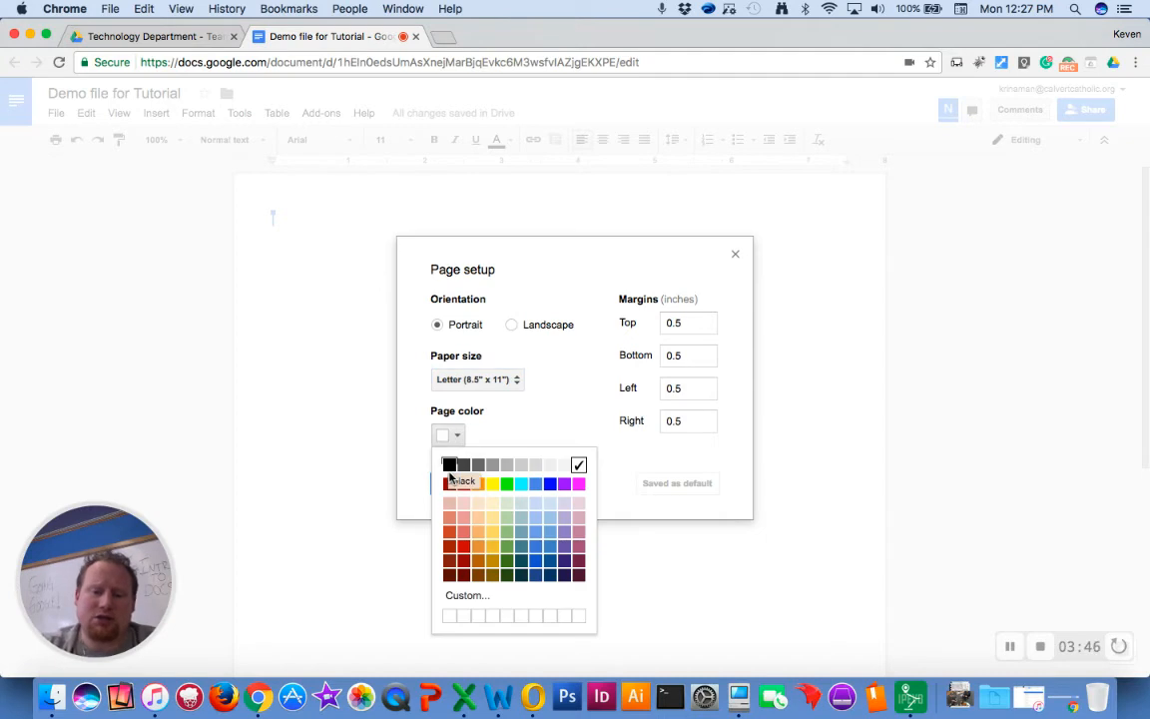
click(550, 484)
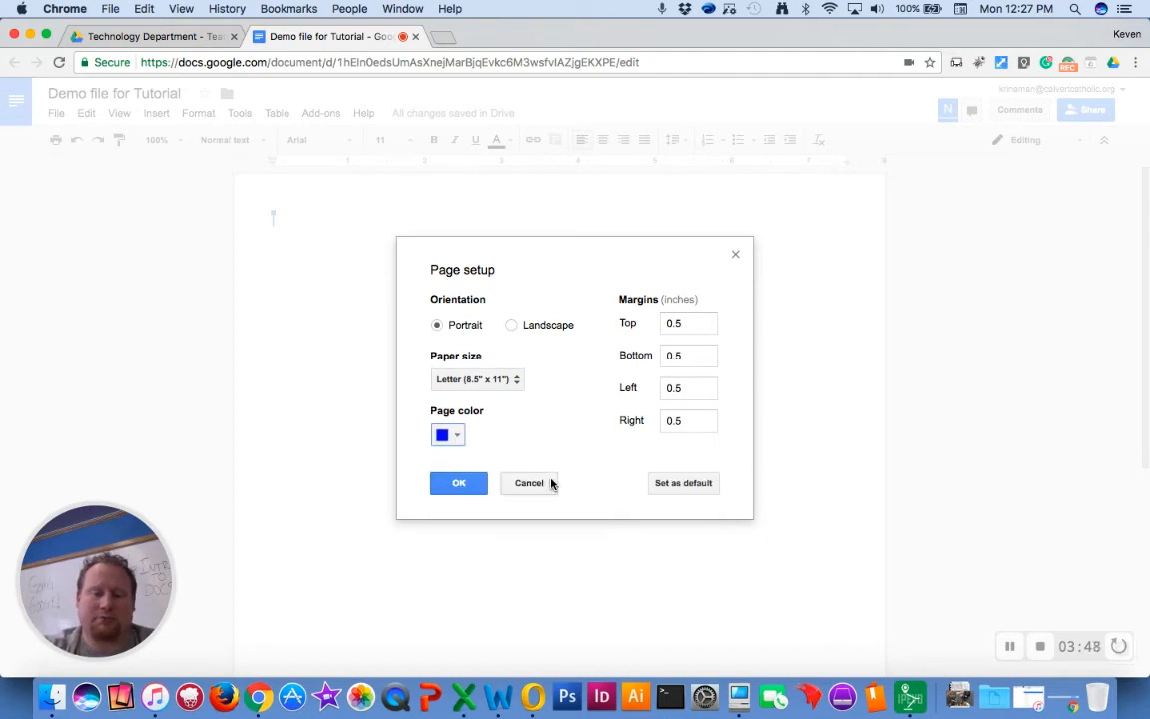
click(477, 485)
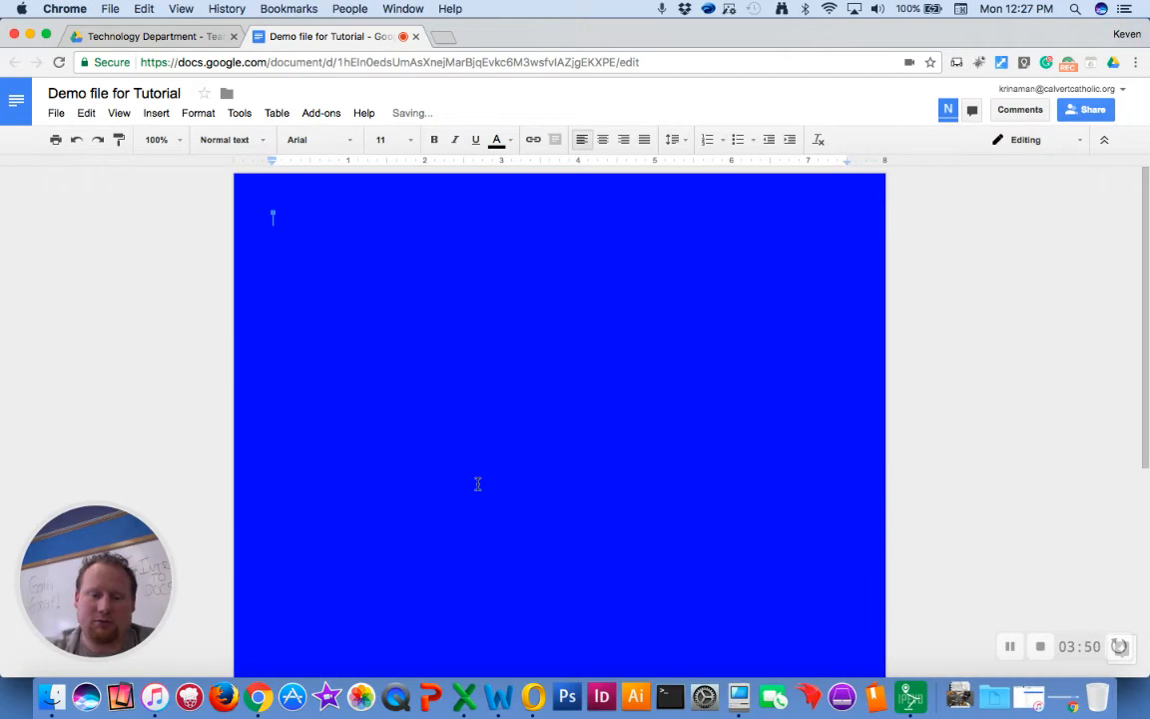
- Set the document's page color back to white in the page setup
click(56, 114)
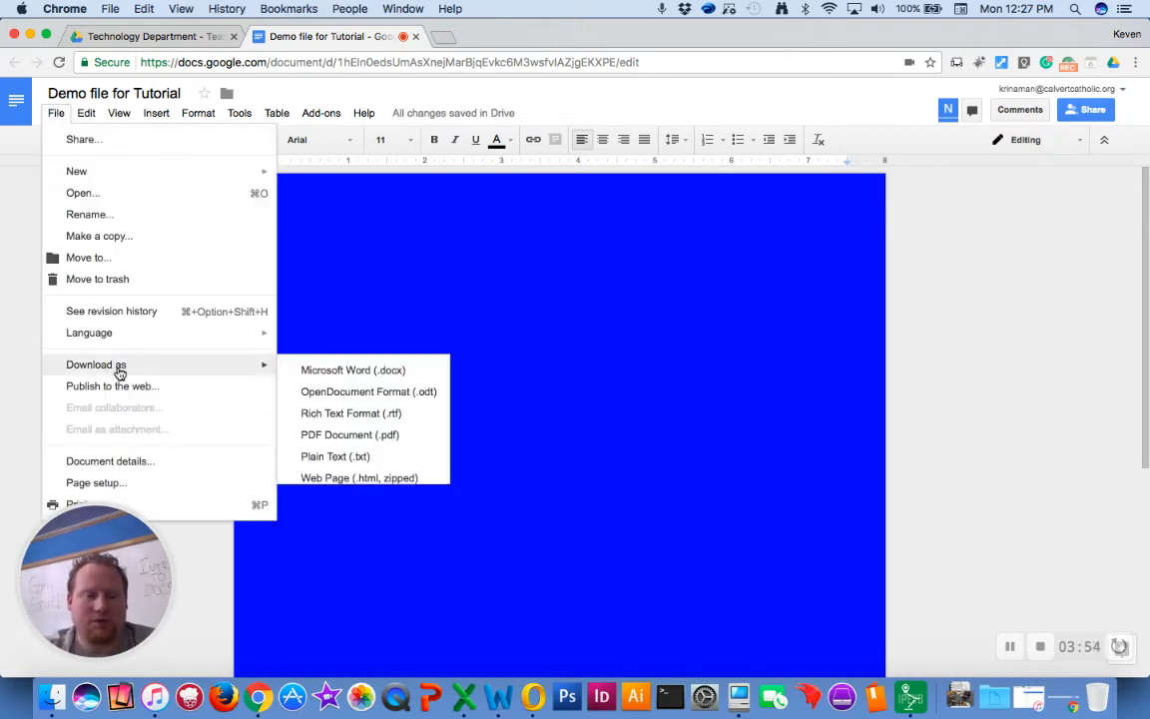
click(95, 485)
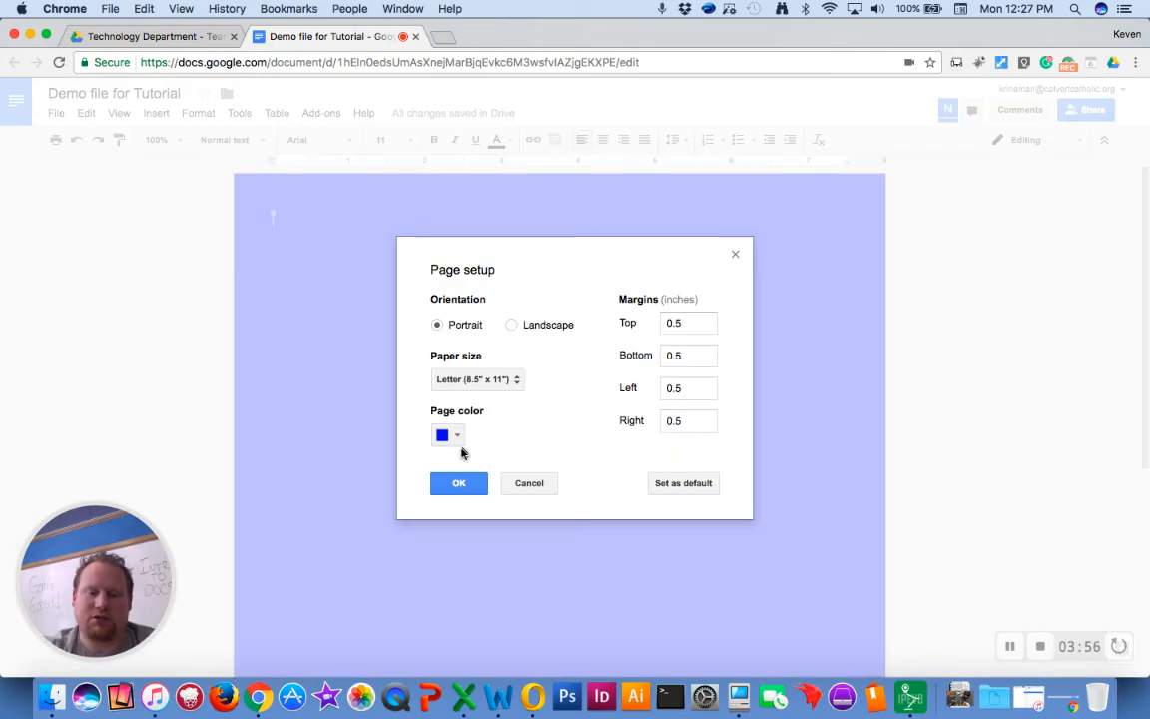
click(459, 434)
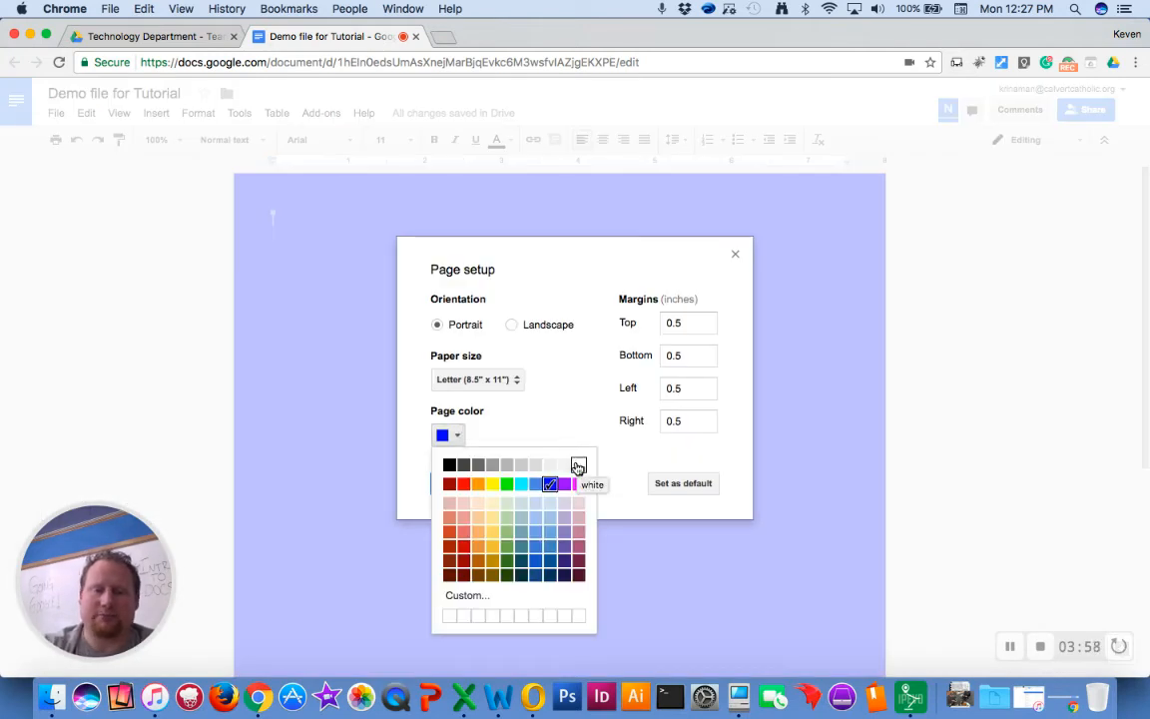
click(579, 467)
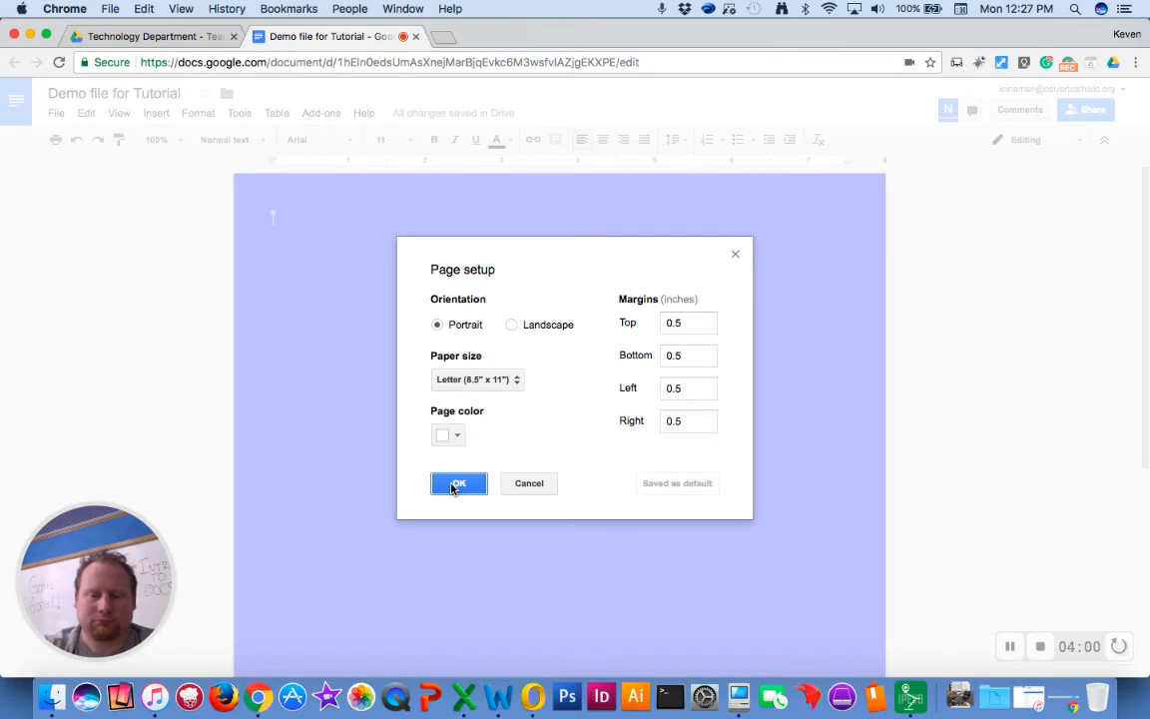
click(454, 483)
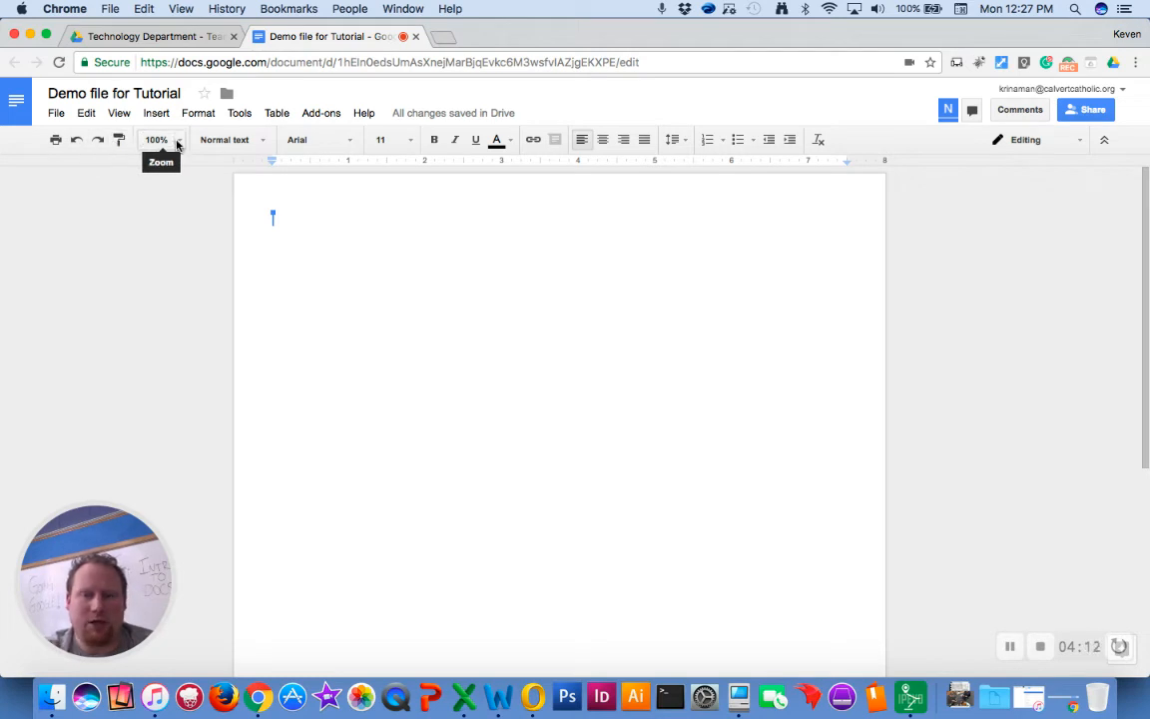
- Look over the paragraph styles and available fonts, and set the document text to Times New Roman at size 12
click(227, 140)
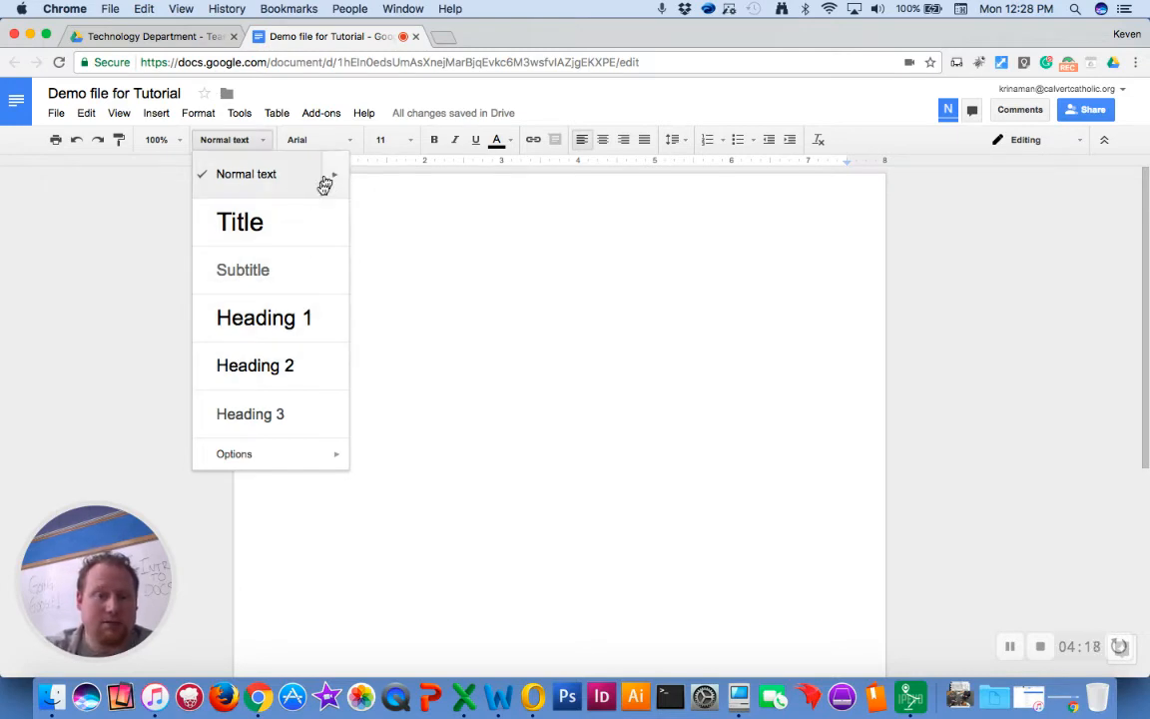
click(342, 145)
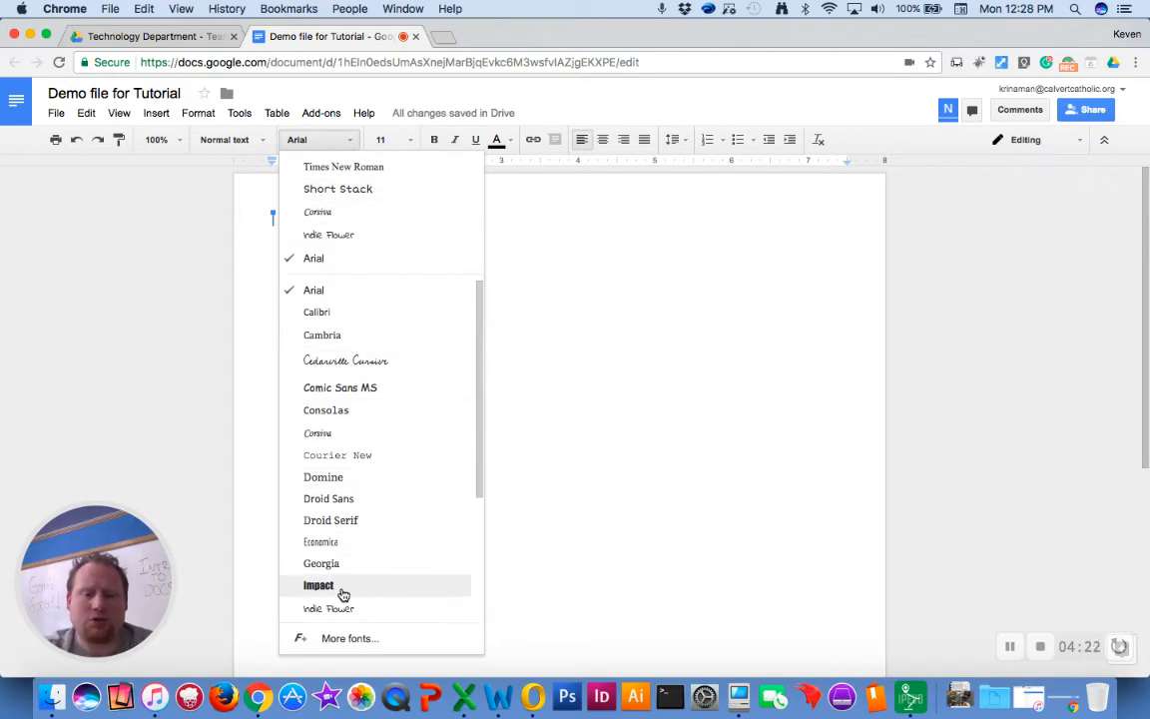
scroll(342, 609, down, 1)
scroll(375, 552, down, 3)
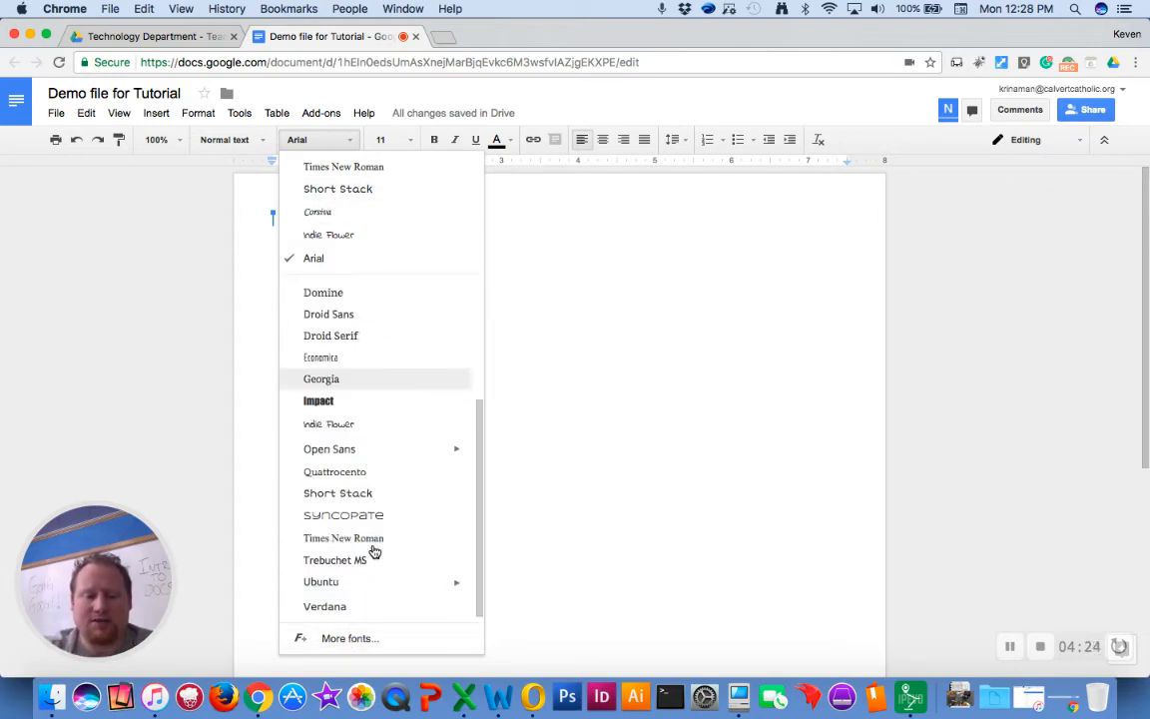
scroll(374, 552, up, 4)
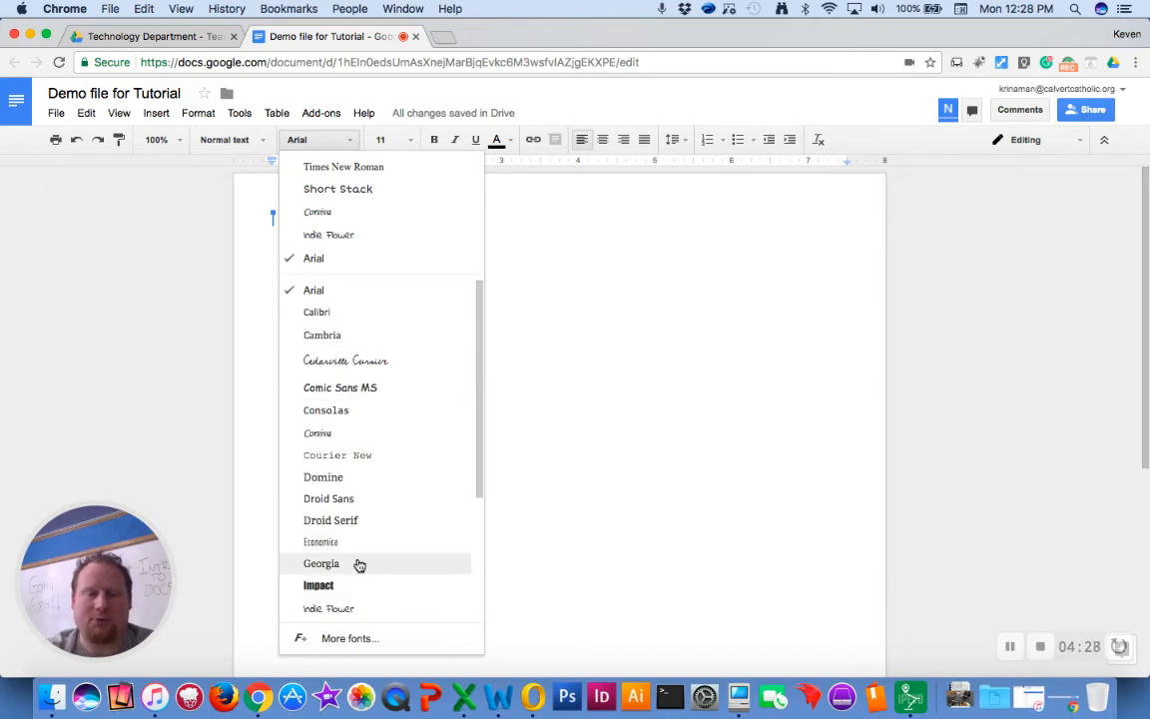
scroll(359, 566, down, 3)
scroll(359, 566, up, 3)
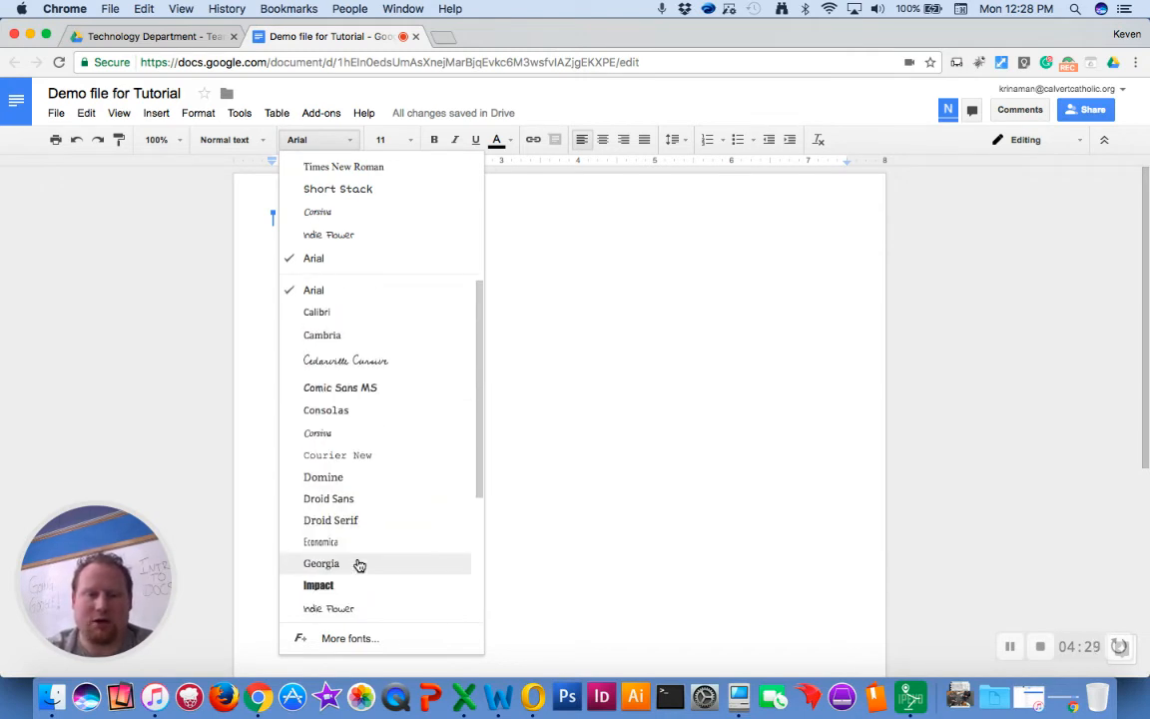
click(378, 169)
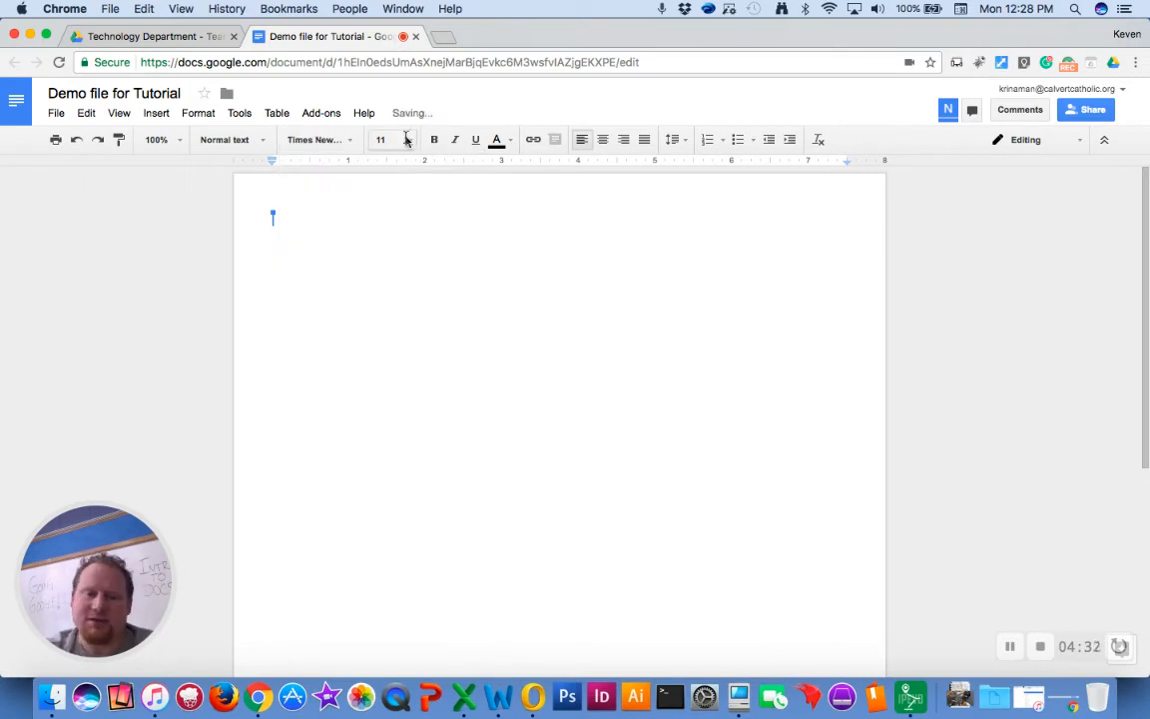
click(407, 142)
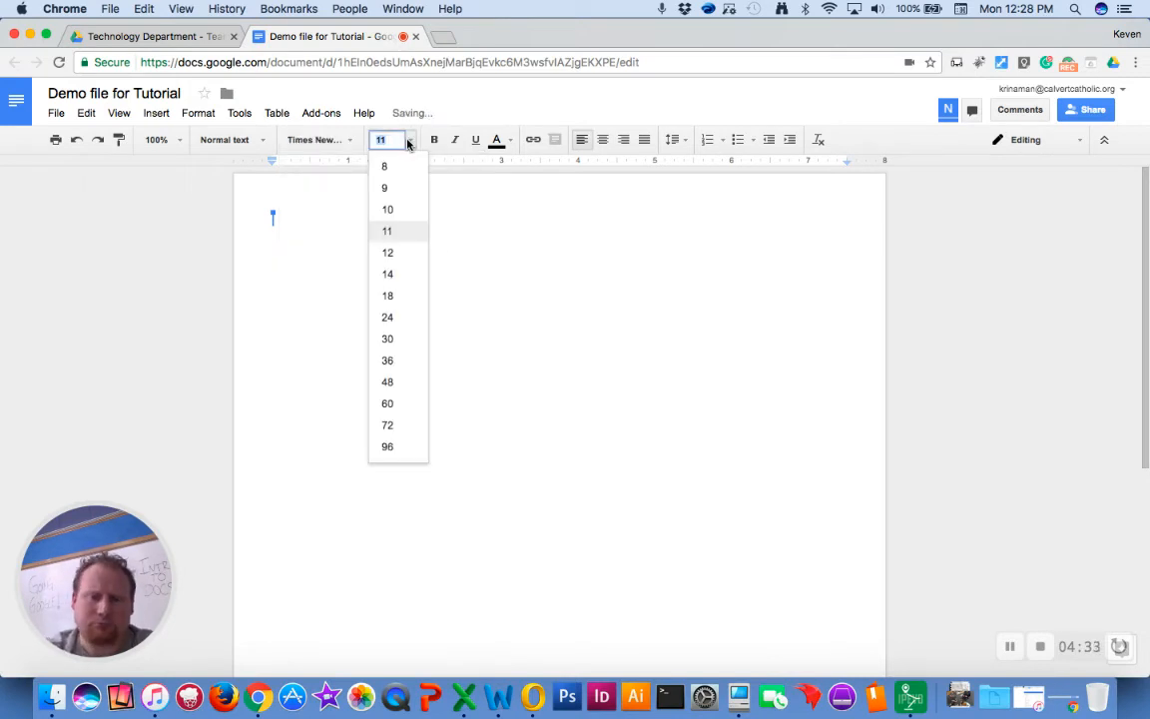
click(393, 255)
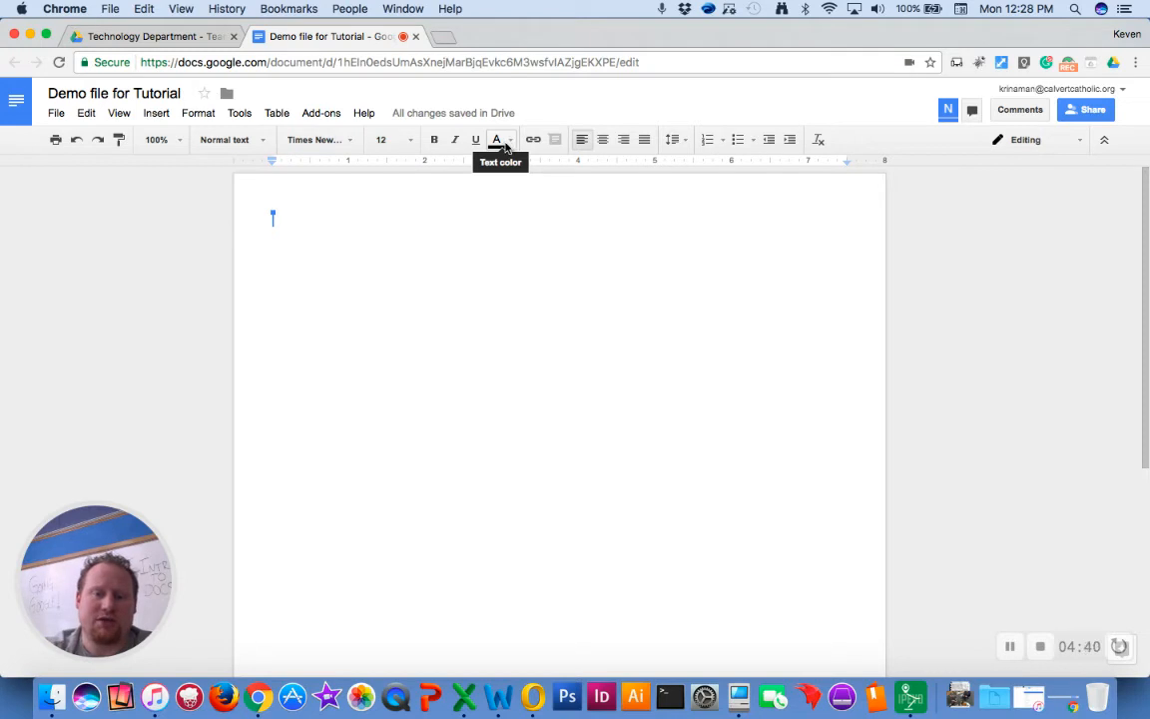
- Check the text color choices, and enter the sentence "Here is a typed sentence used for this research paper we are collaborating on."
click(506, 145)
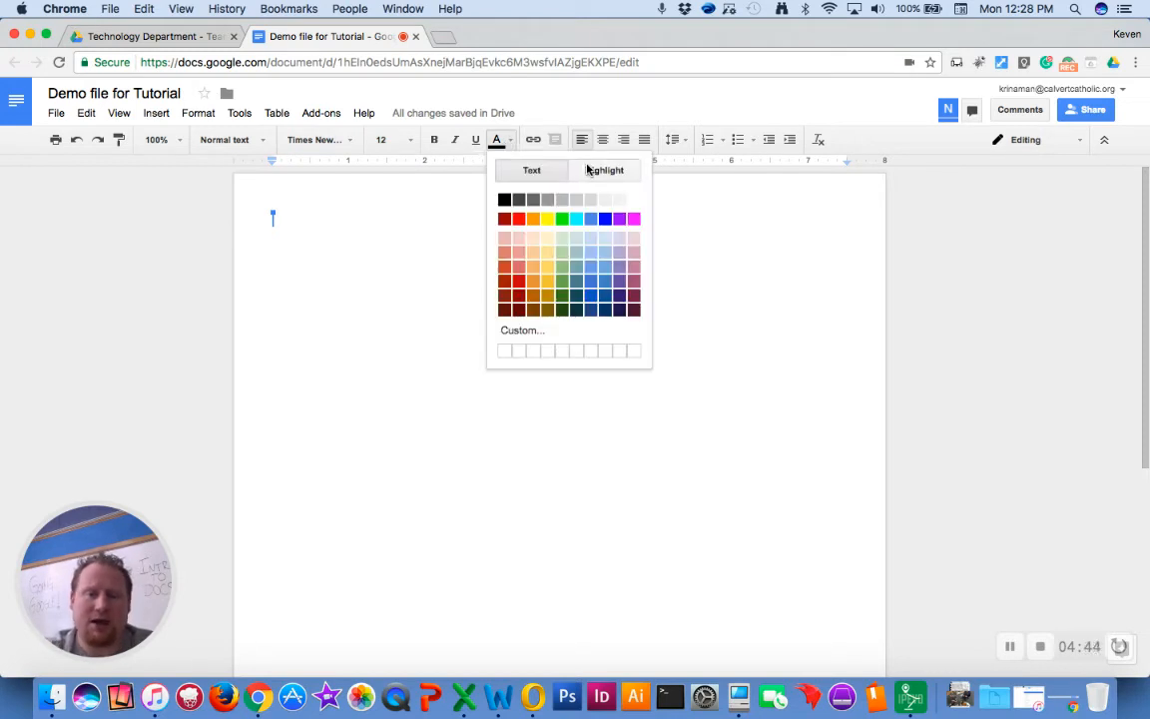
click(328, 310)
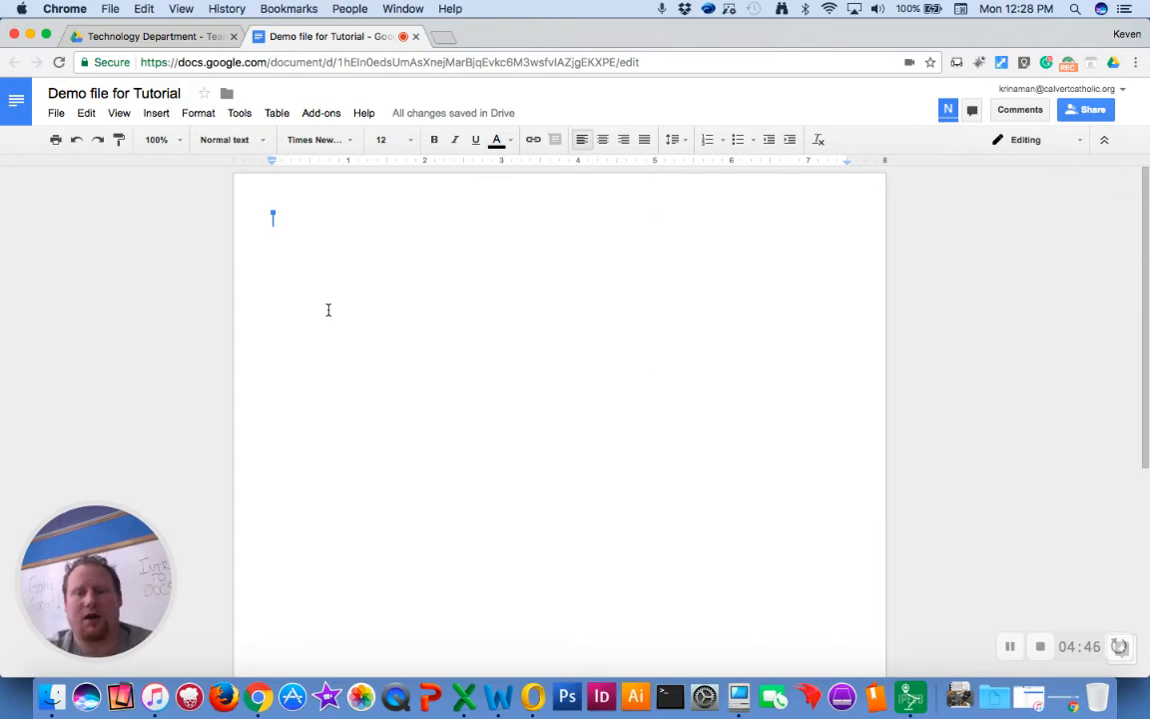
text(Here is a )
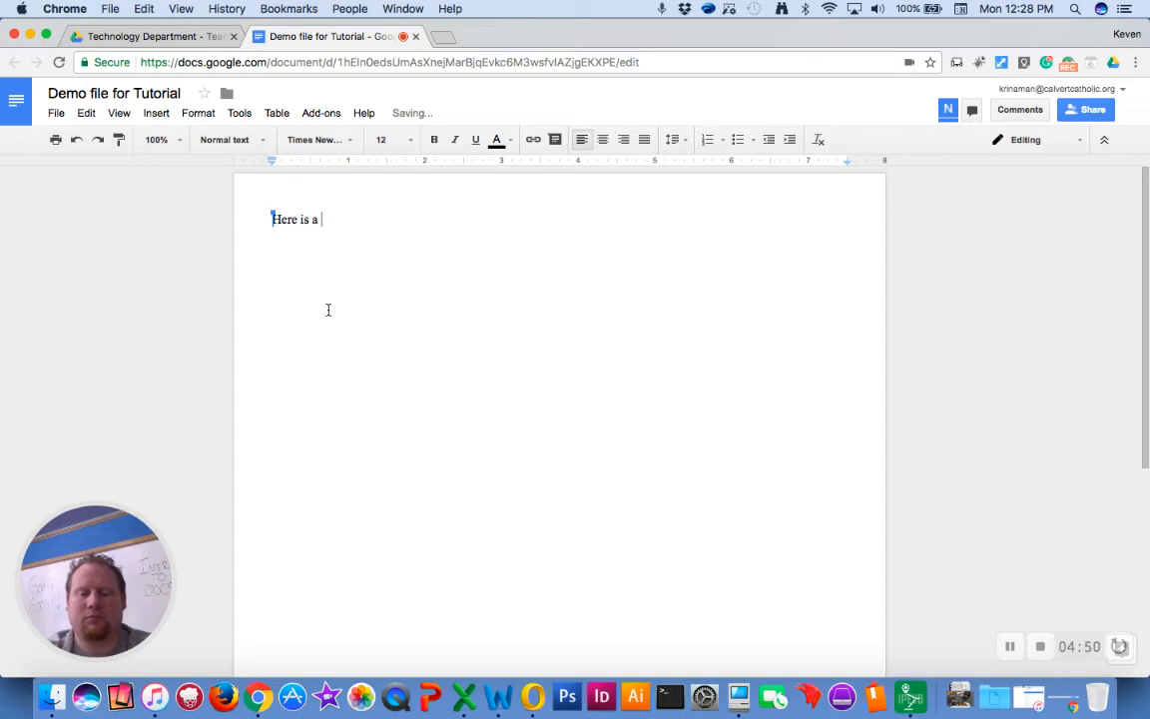
text(typed sent)
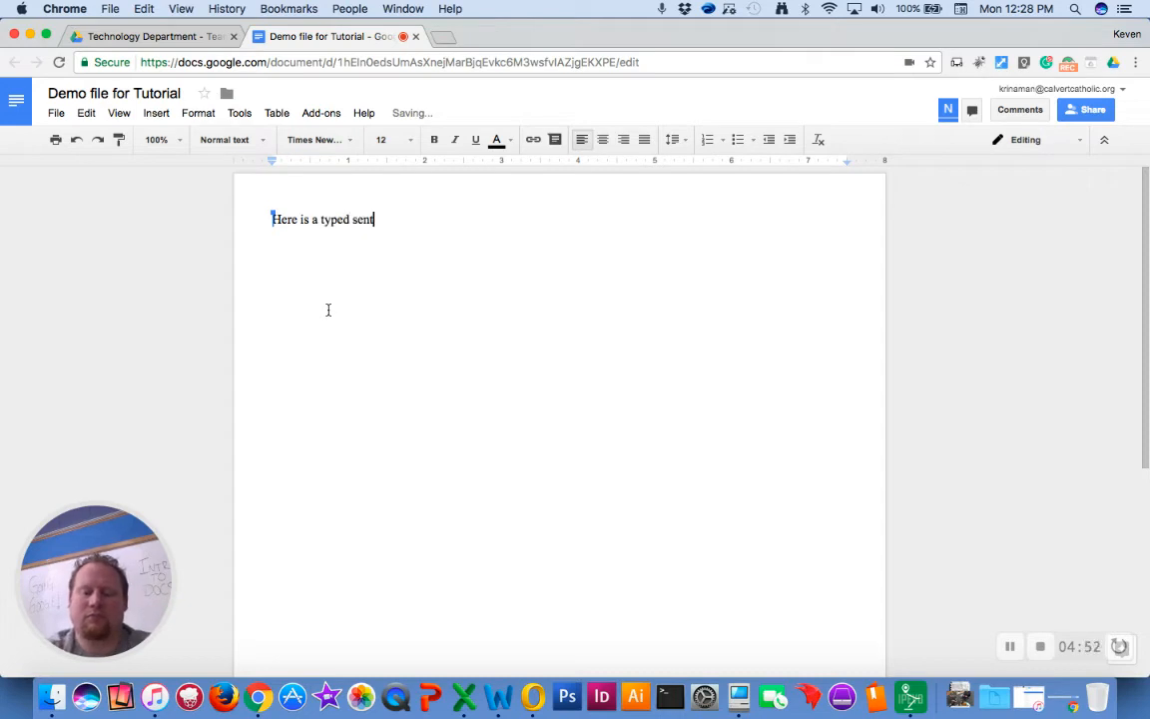
text(ence used)
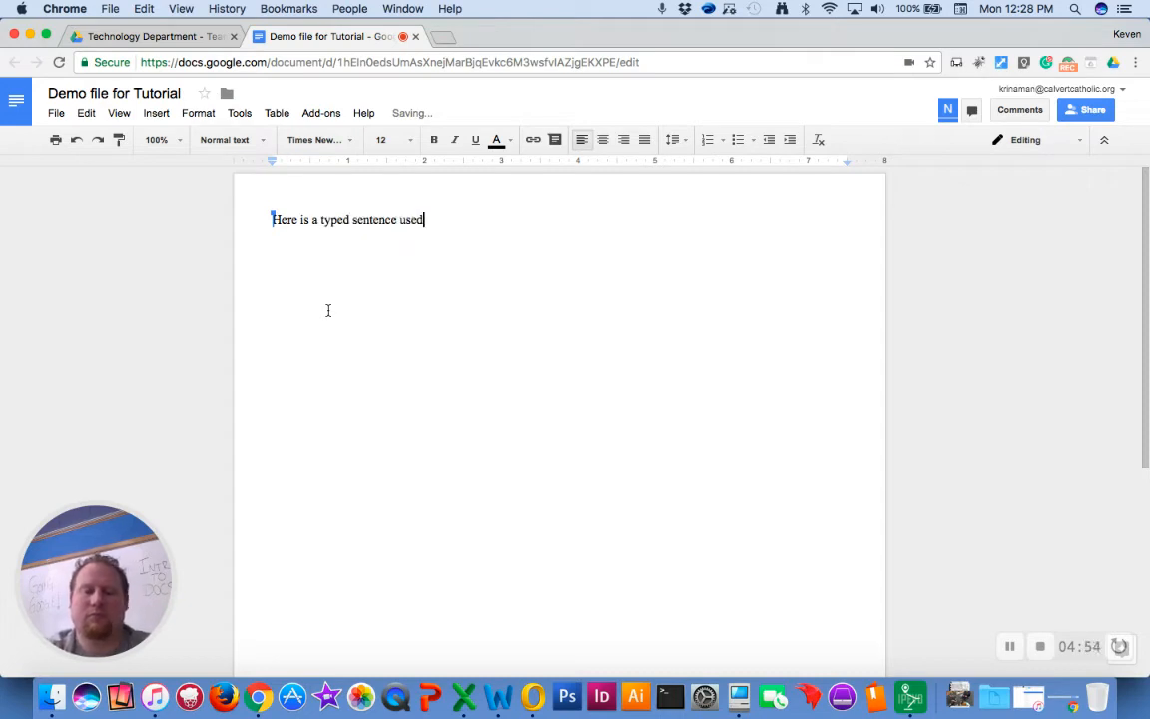
text( for this resea)
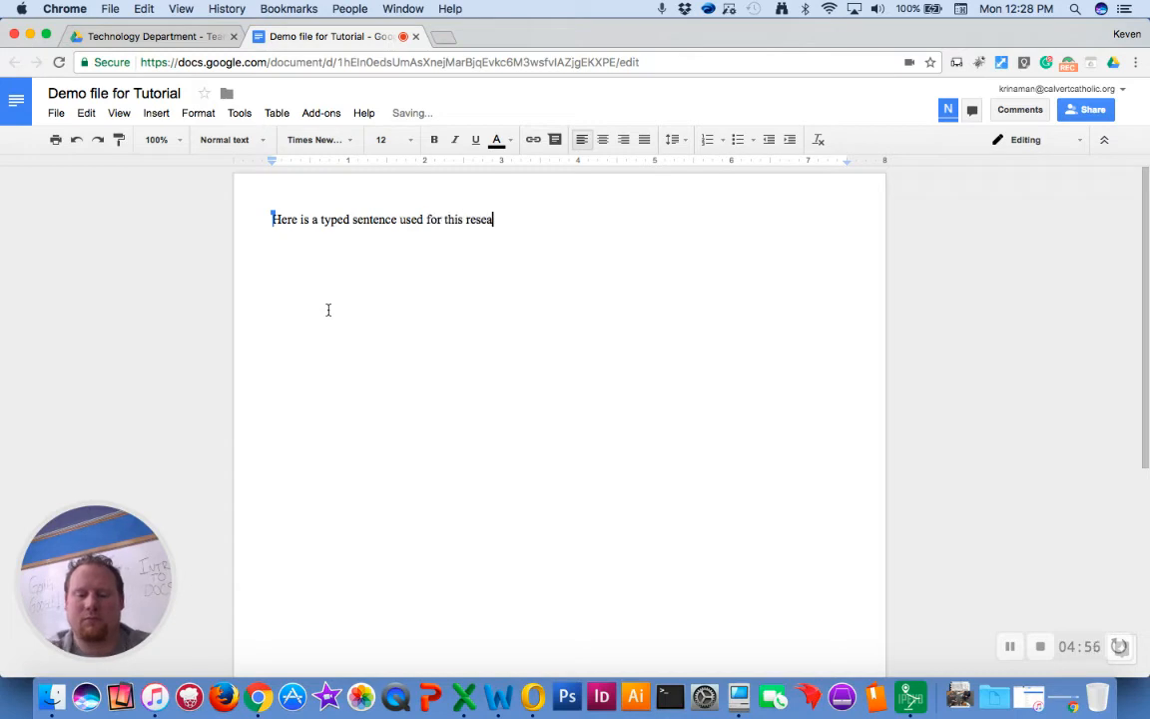
text(rch paper we )
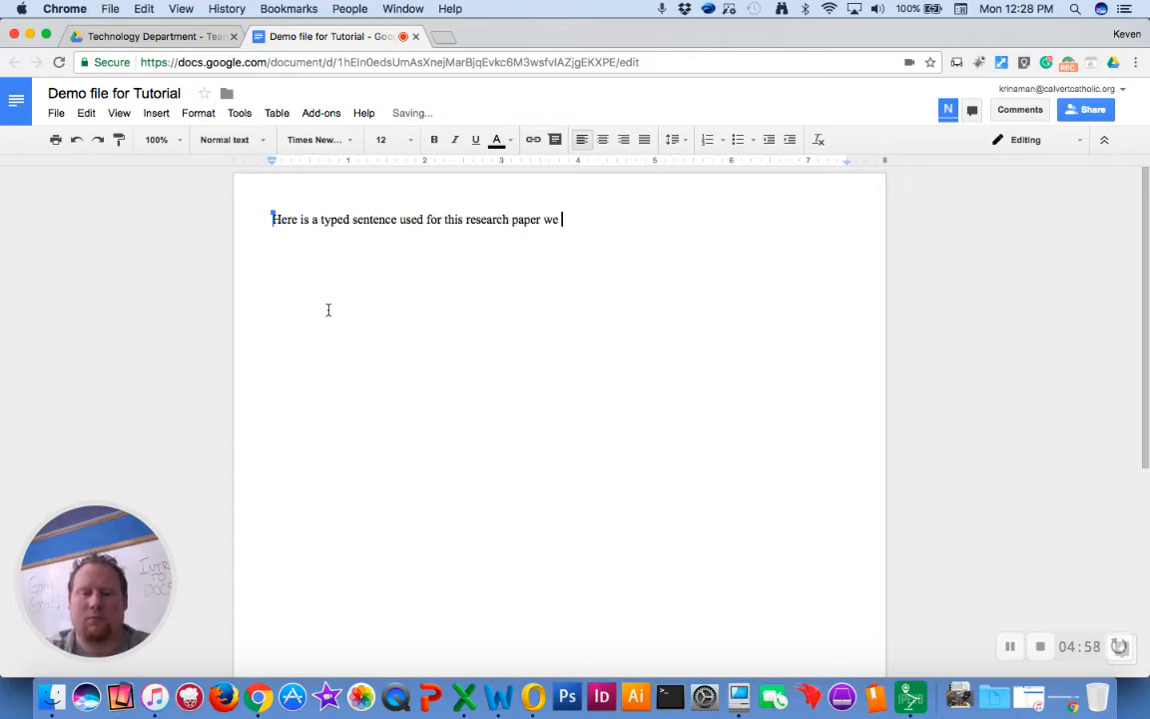
text(are col)
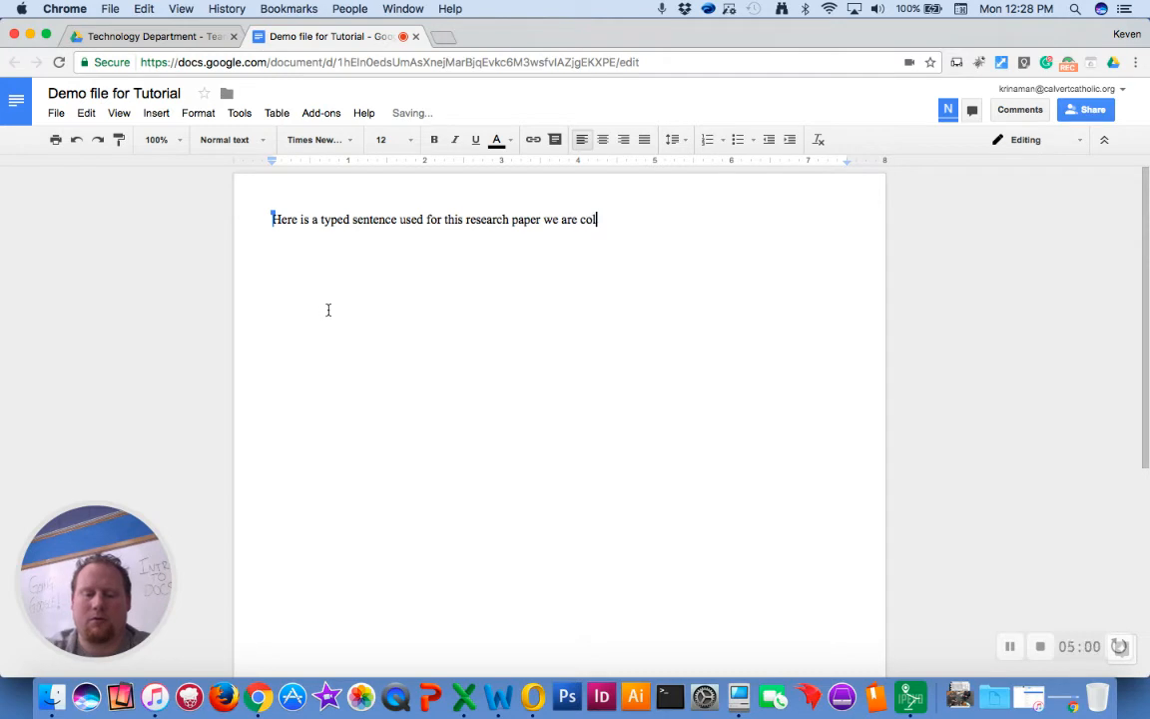
text(laborating on.)
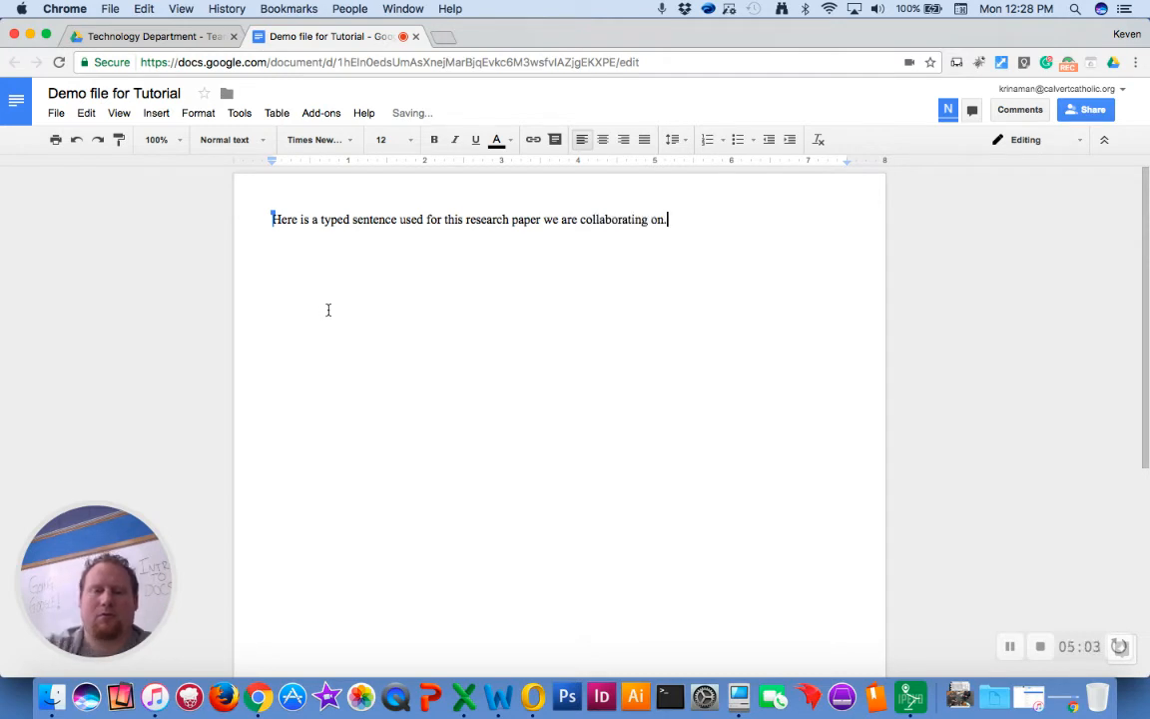
- Make the whole typed sentence bold, italic and underlined
double_click(681, 219)
drag(534, 227, 300, 226)
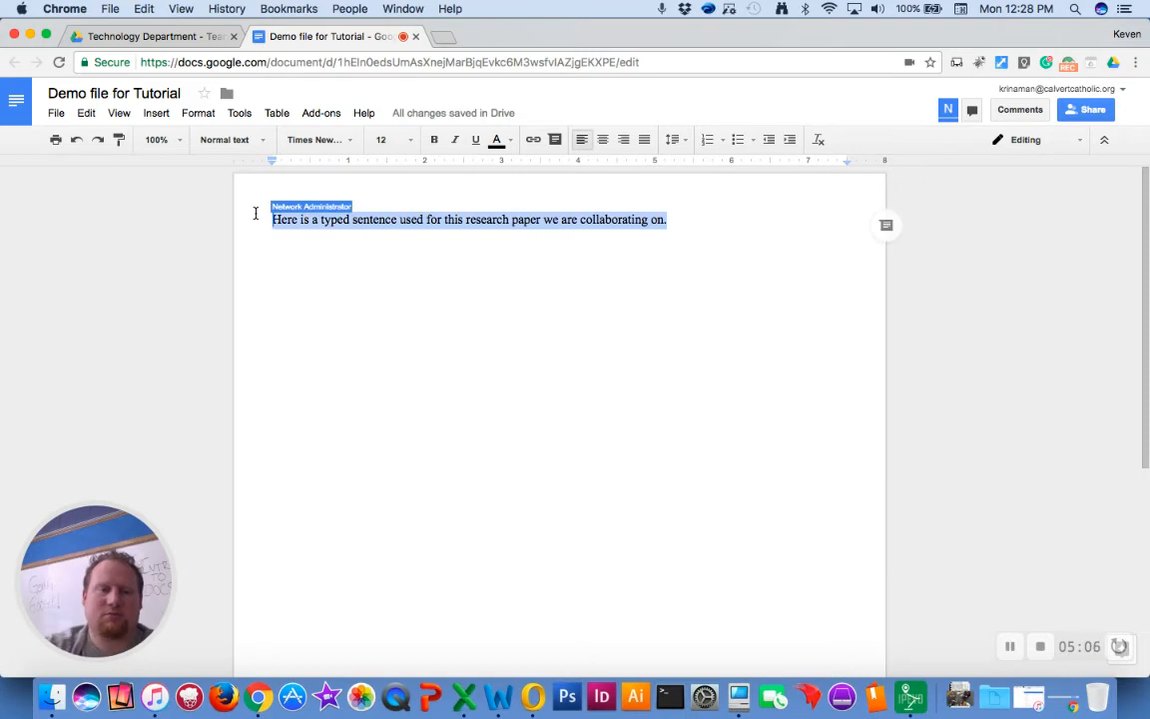
click(434, 141)
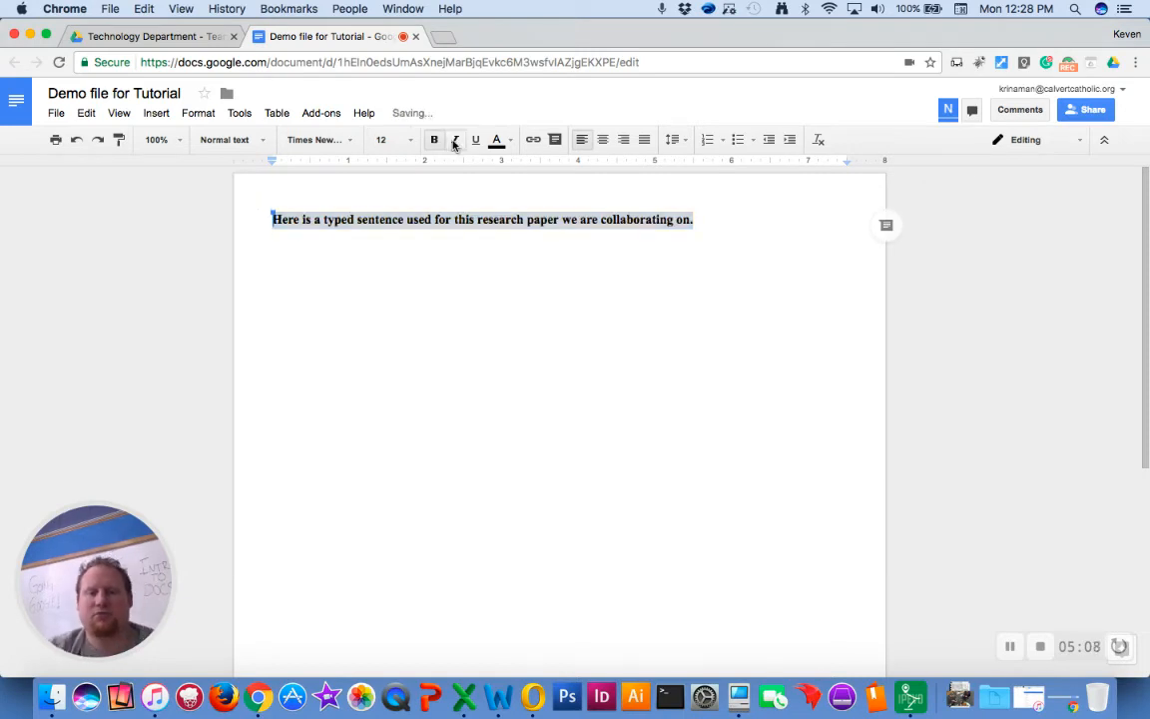
click(454, 139)
click(475, 142)
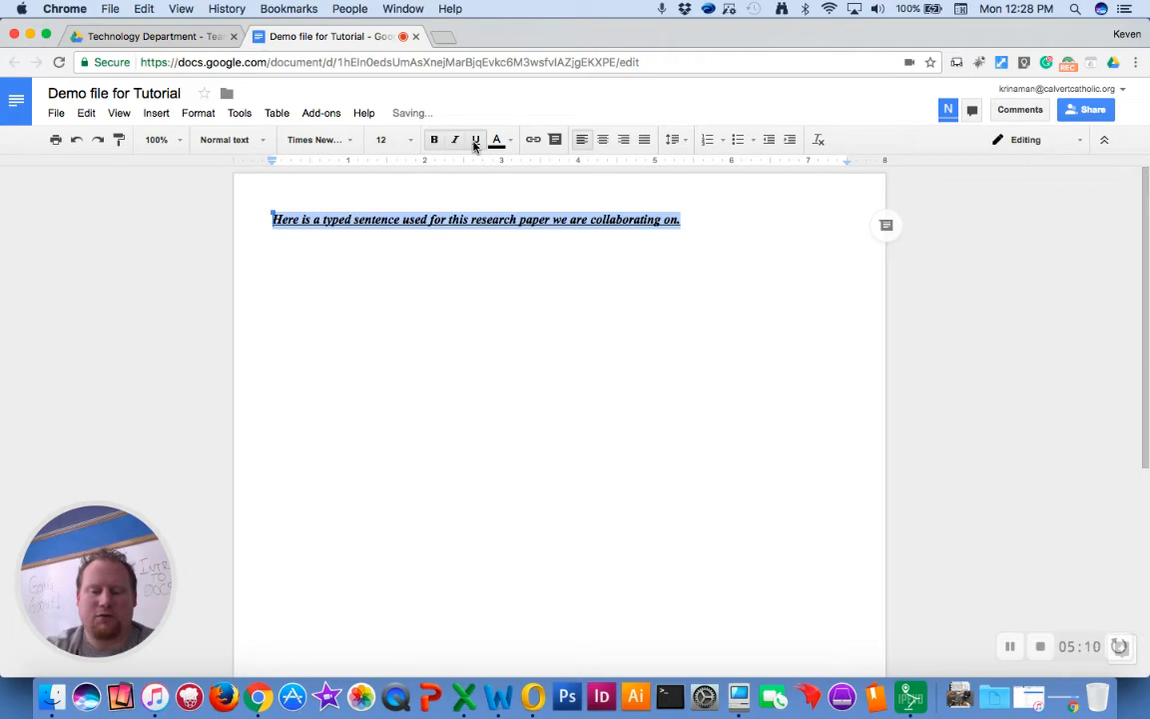
- Remove the bold, underline and italic formatting from the selected sentence
key(super+b)
key(super+u)
key(super+i)
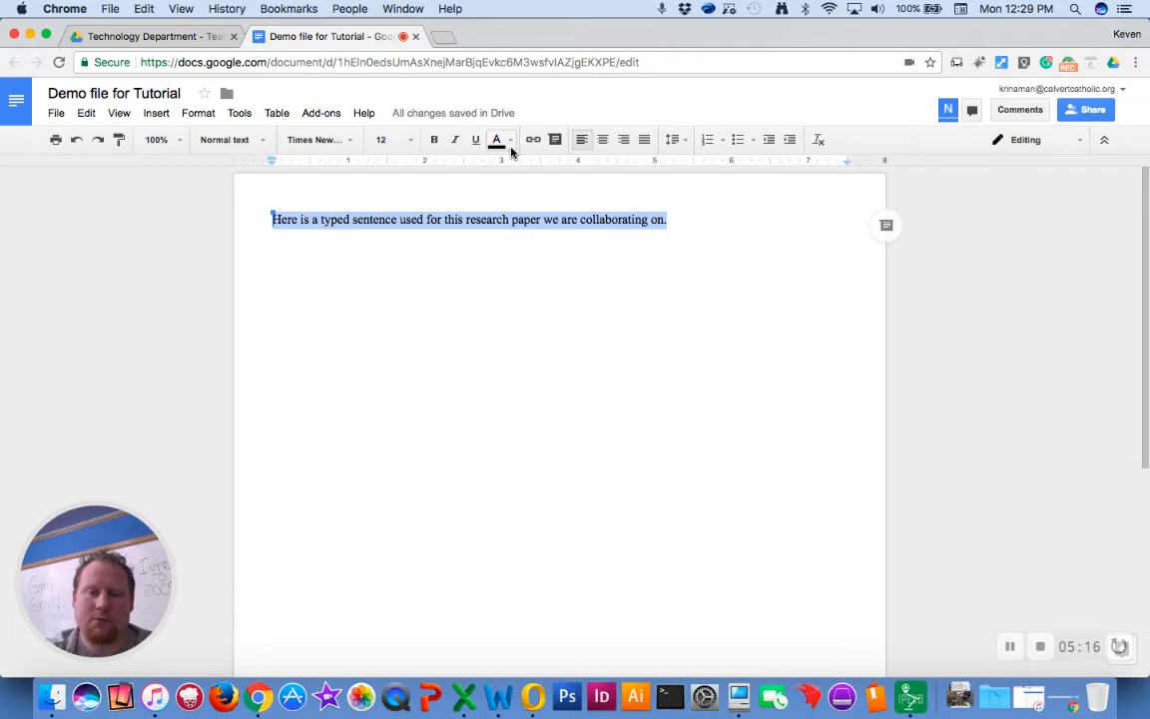
- Highlight the whole selected sentence in yellow
click(510, 147)
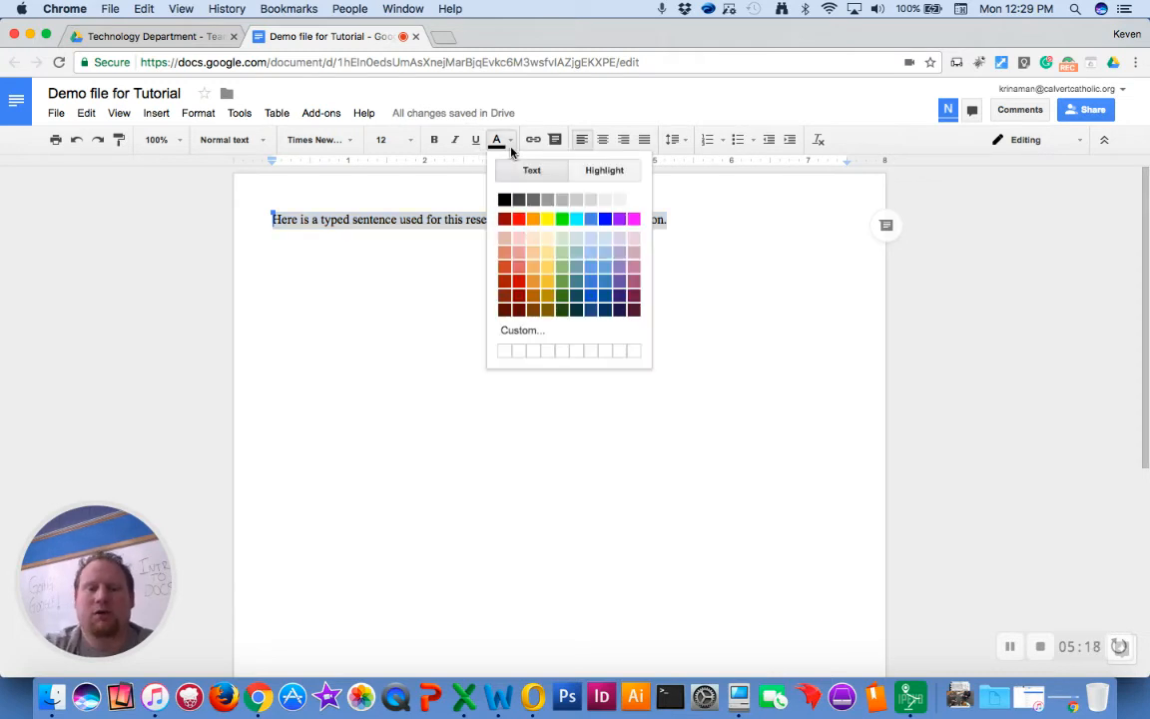
click(598, 172)
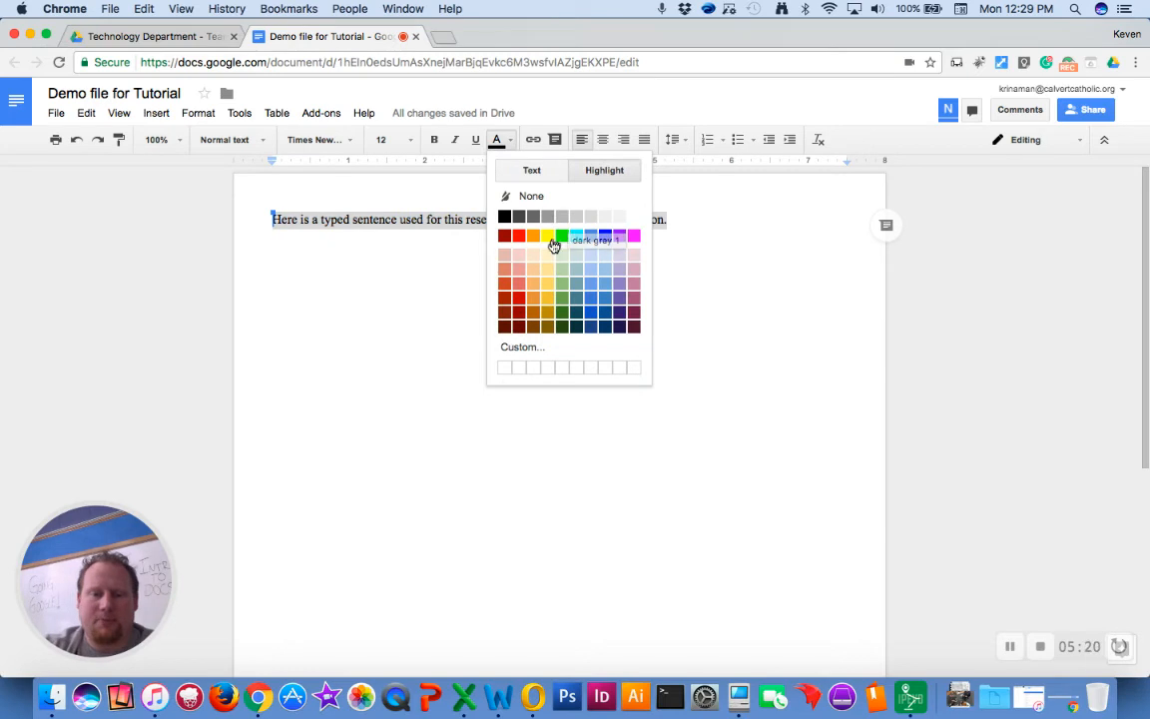
click(547, 236)
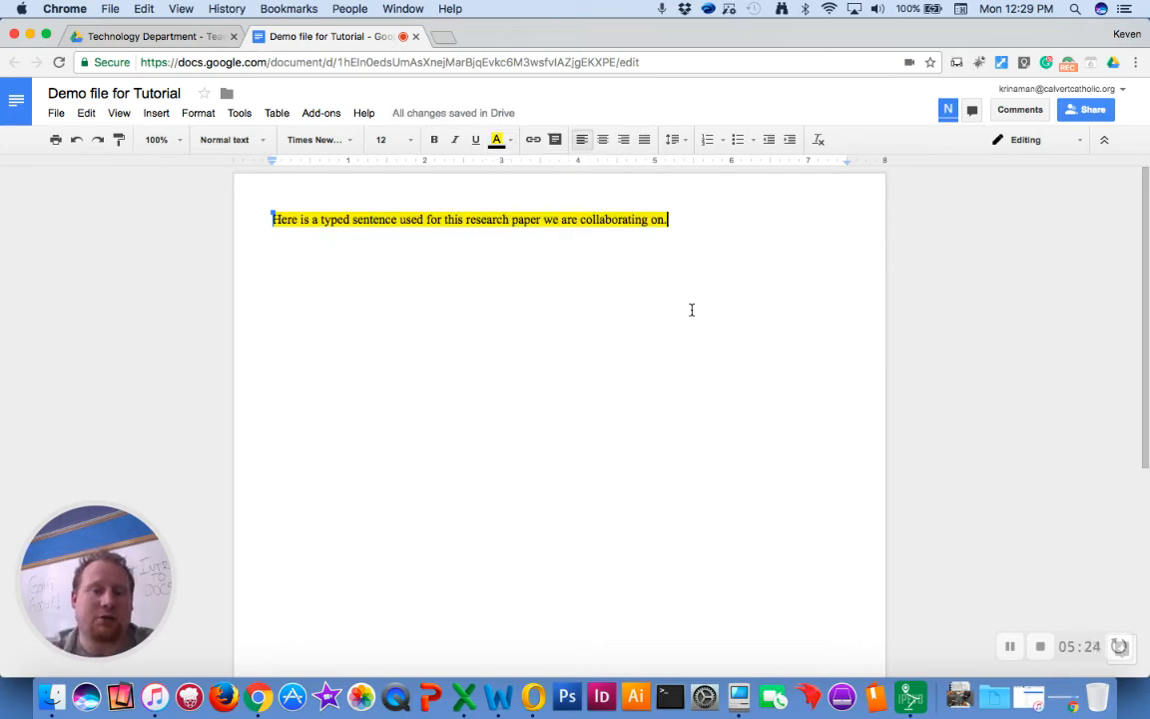
- Remove the yellow highlight from the entire sentence and deselect it
click(660, 222)
drag(660, 222, 270, 219)
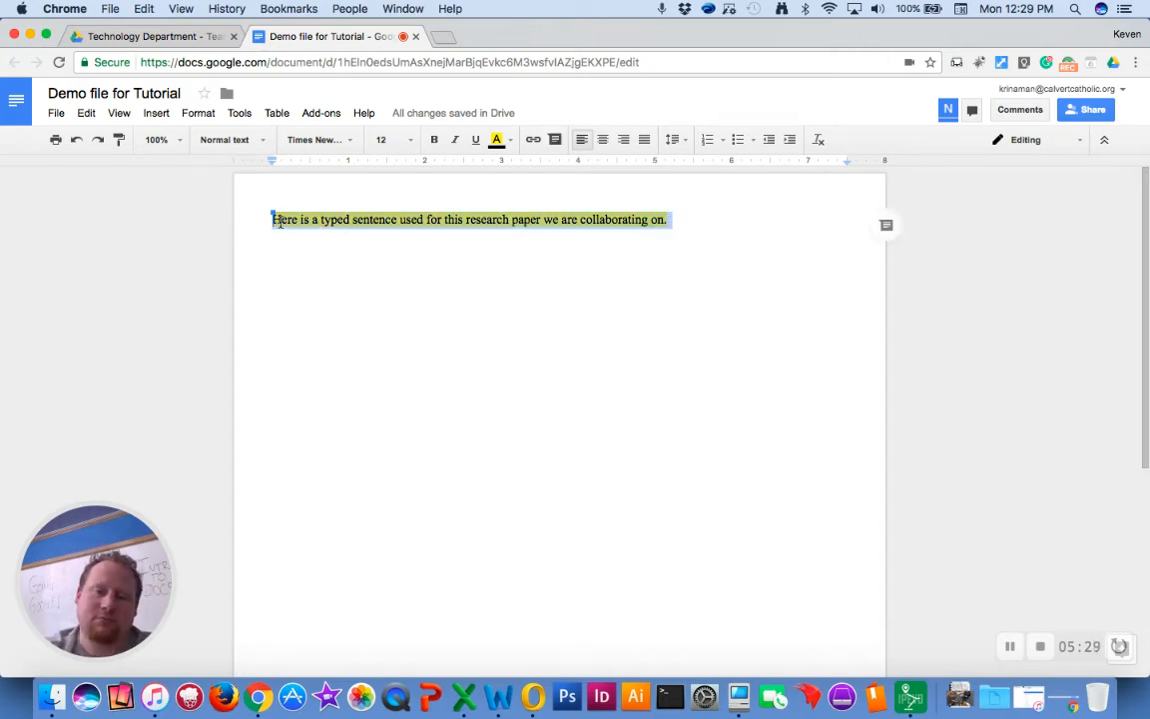
click(498, 140)
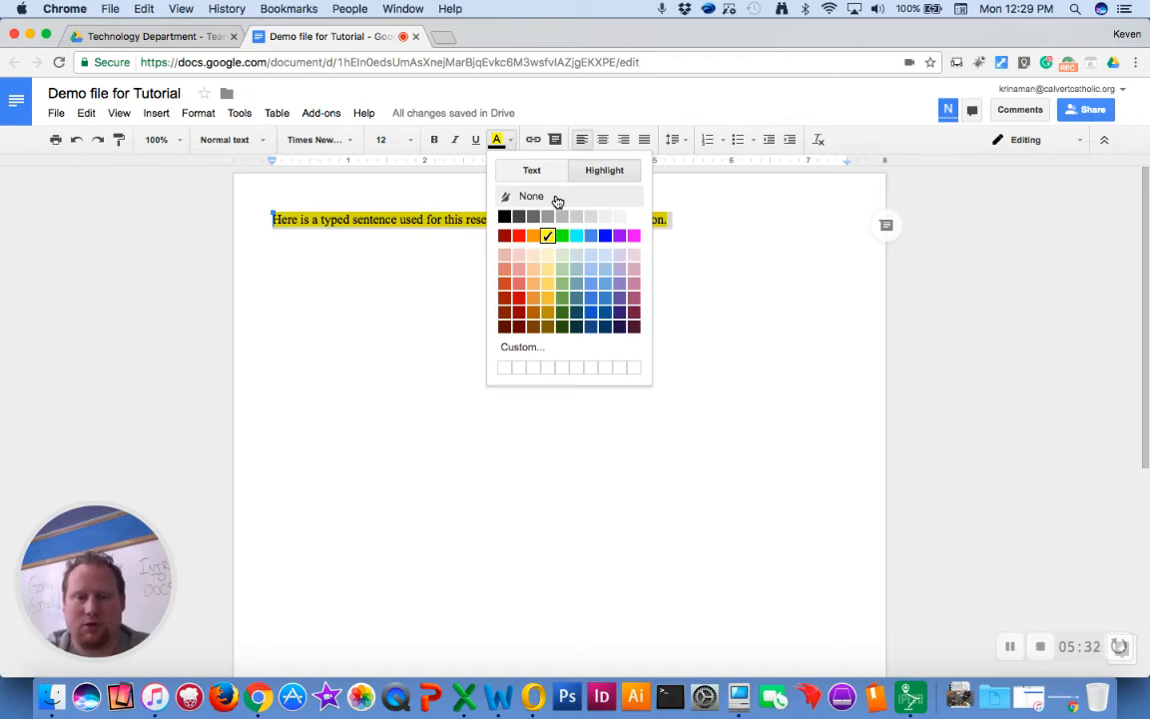
click(557, 200)
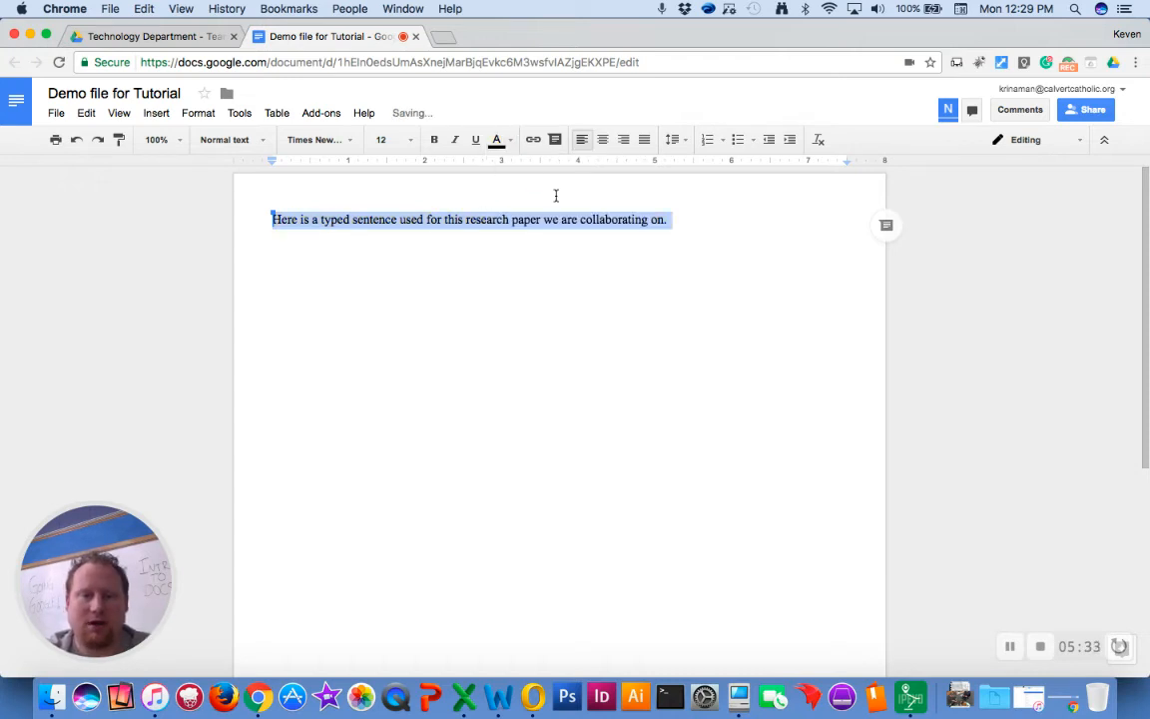
click(728, 243)
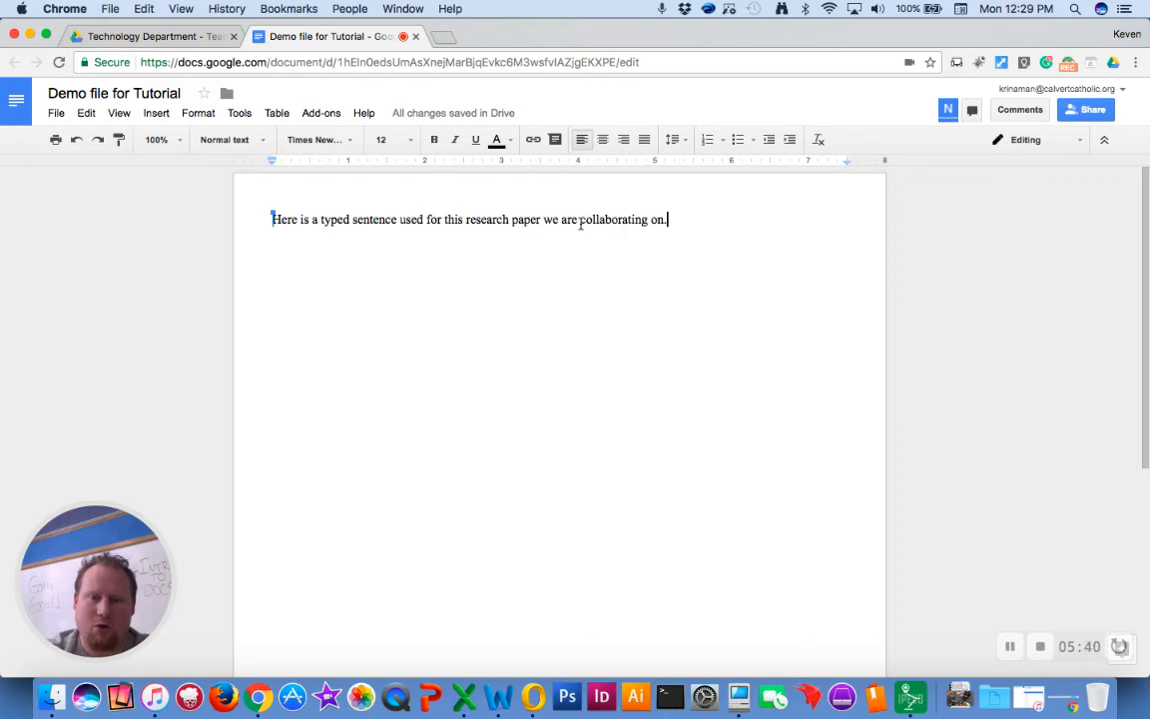
- Look up the definition of the word "collaborating" in the built-in dictionary, and close the dictionary
drag(580, 222, 647, 231)
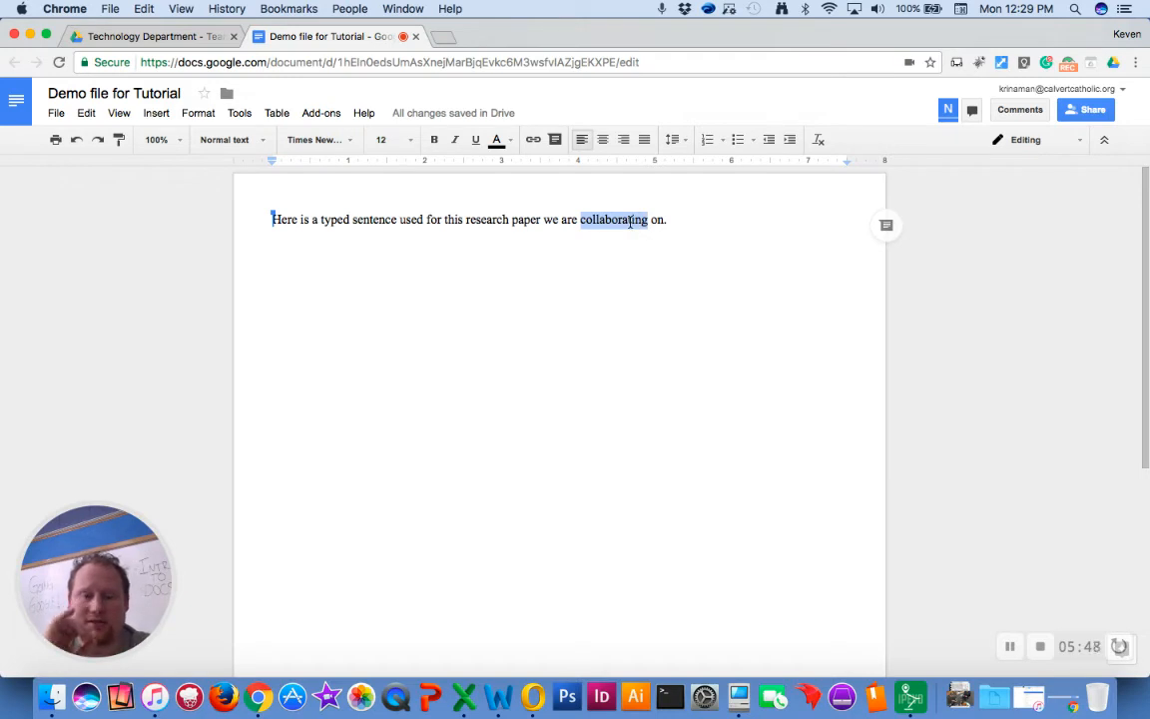
right_click(630, 221)
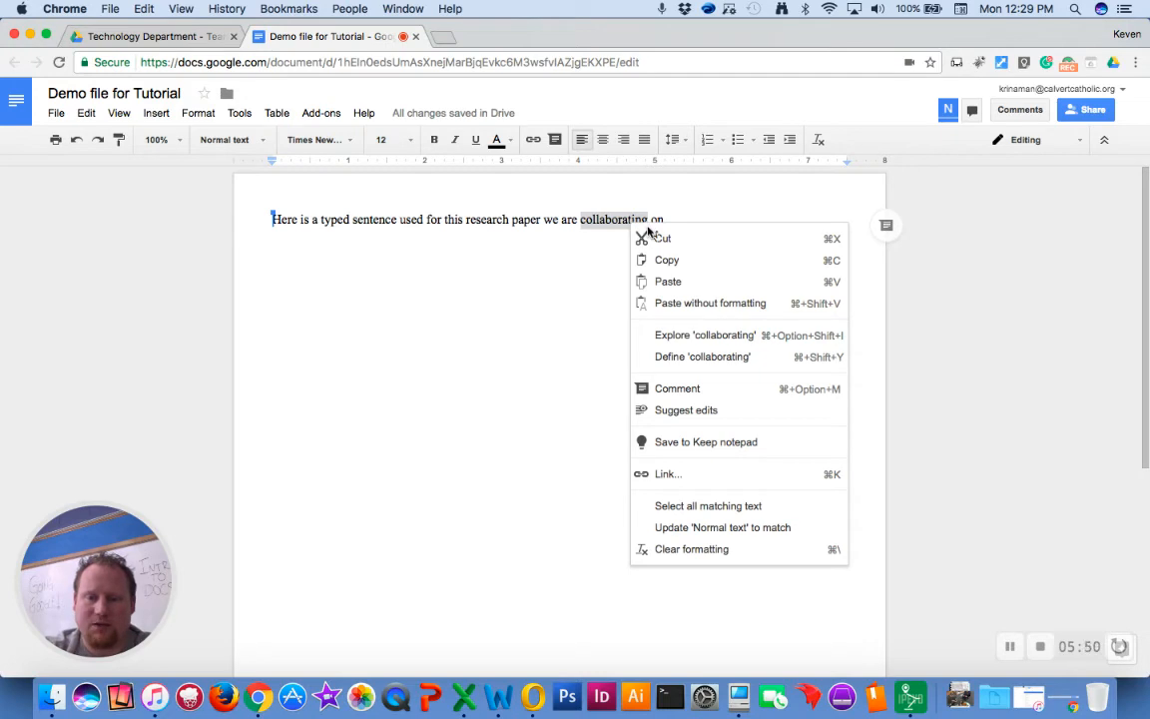
click(684, 369)
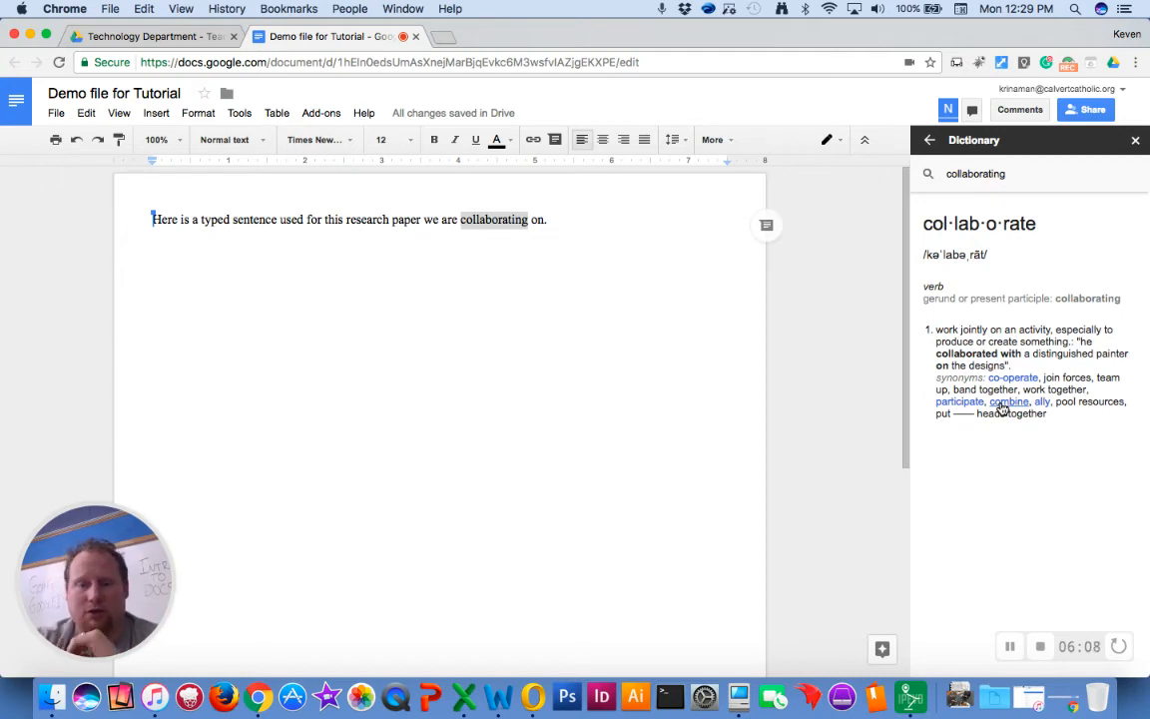
click(1135, 144)
click(684, 291)
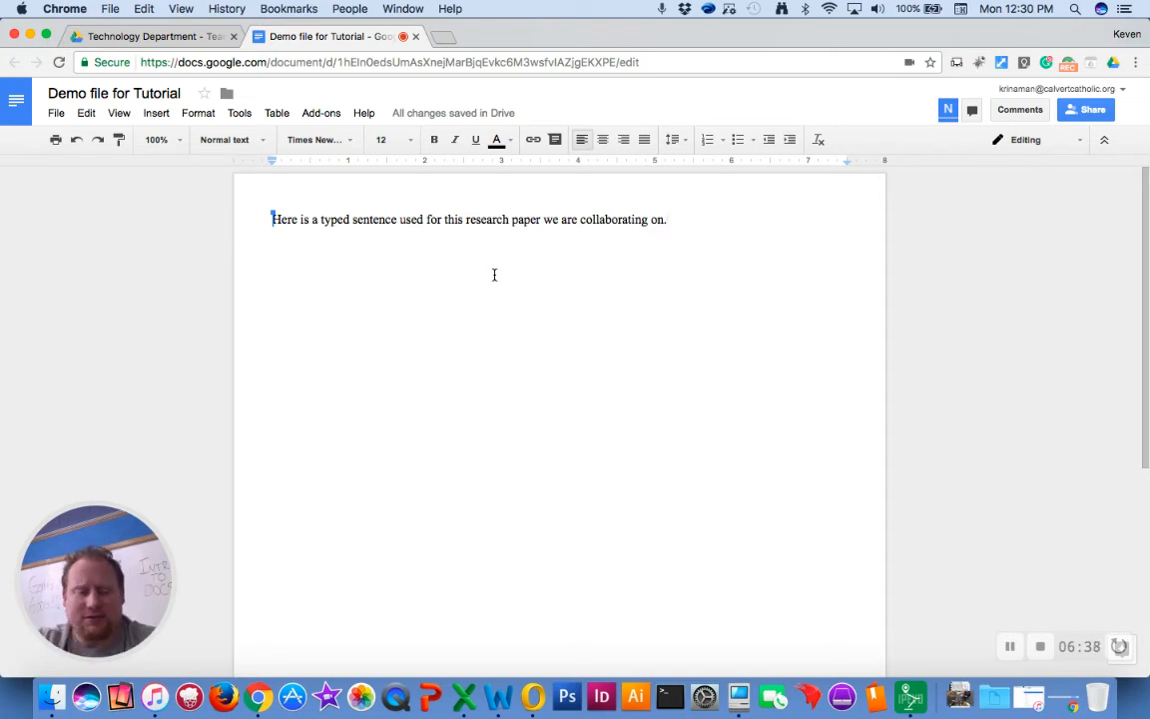
- Examine the detailed column options for number of columns, spacing and line between columns, and close them without applying
click(198, 114)
mouse_move(275, 376)
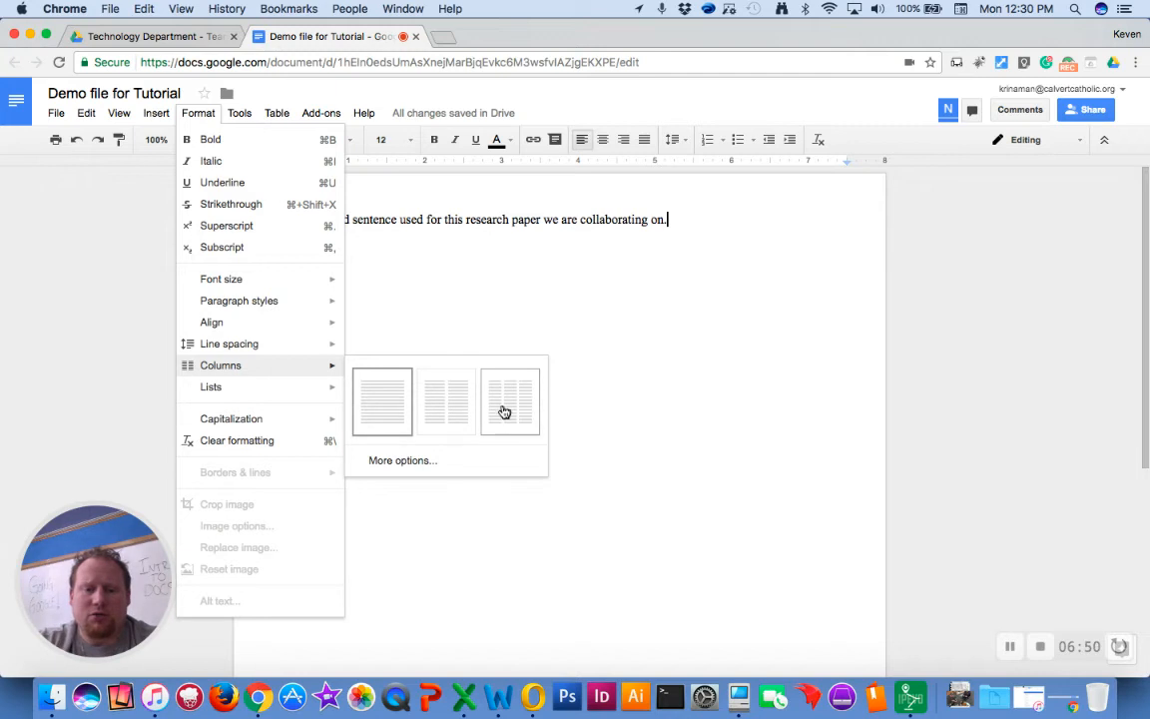
click(409, 463)
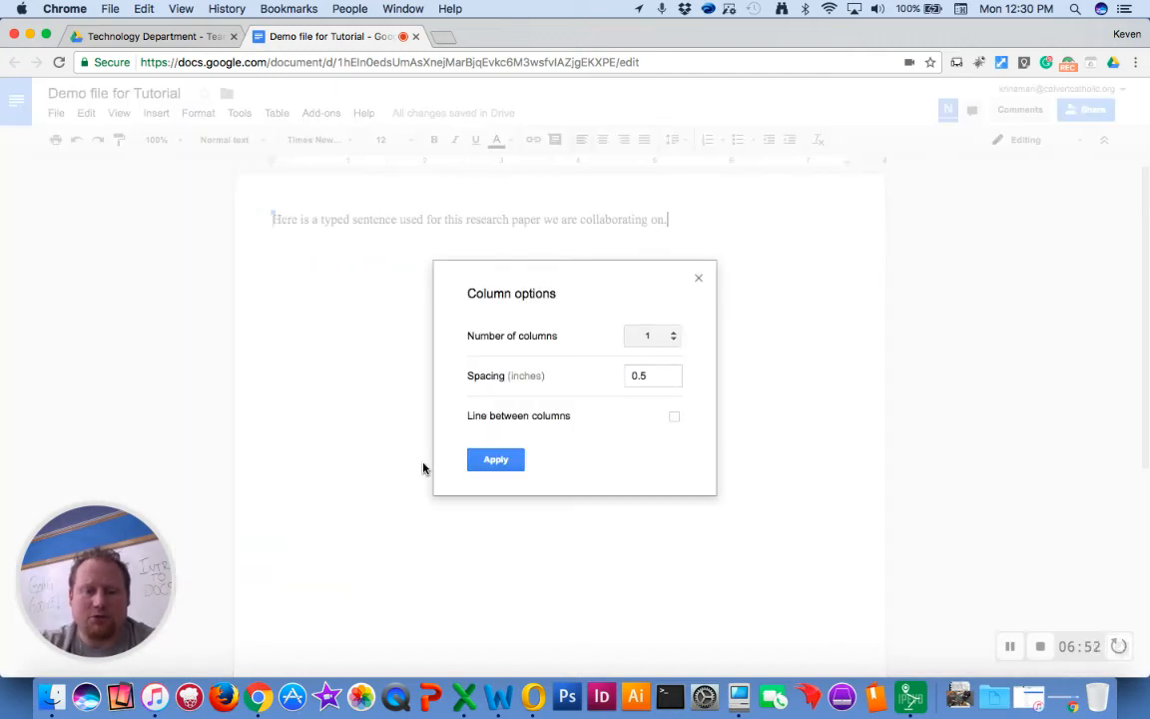
click(658, 340)
click(656, 339)
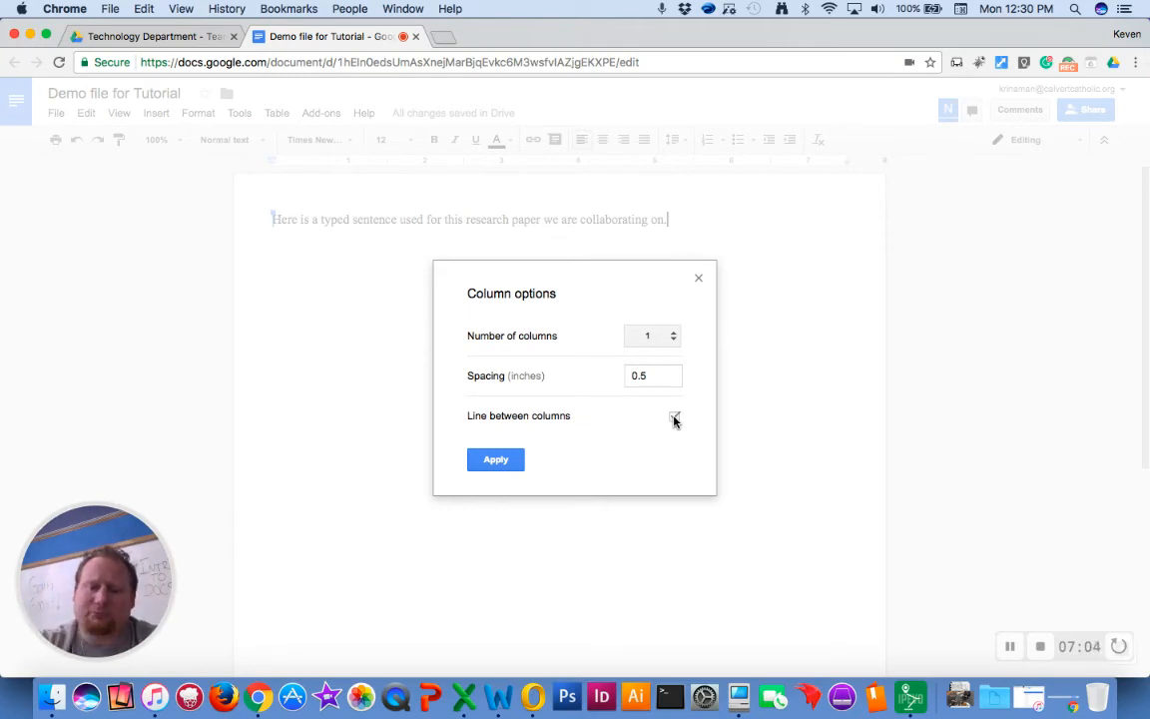
click(699, 279)
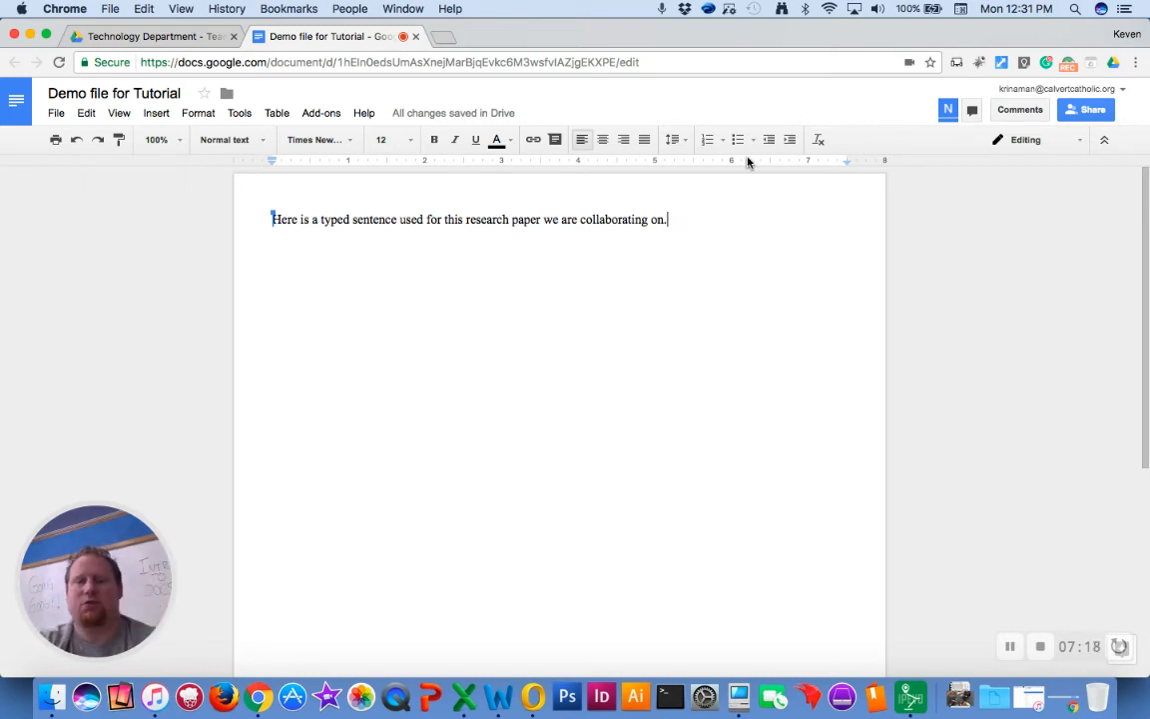
- Add three filler lines below the sentence: "uawev;iaeh4gf", "a;woievnio4hg'aq" and, after an extra blank line, ";ka;sdnrzbiaoe45hga"
key(Return)
text(uawev;iach4gf)
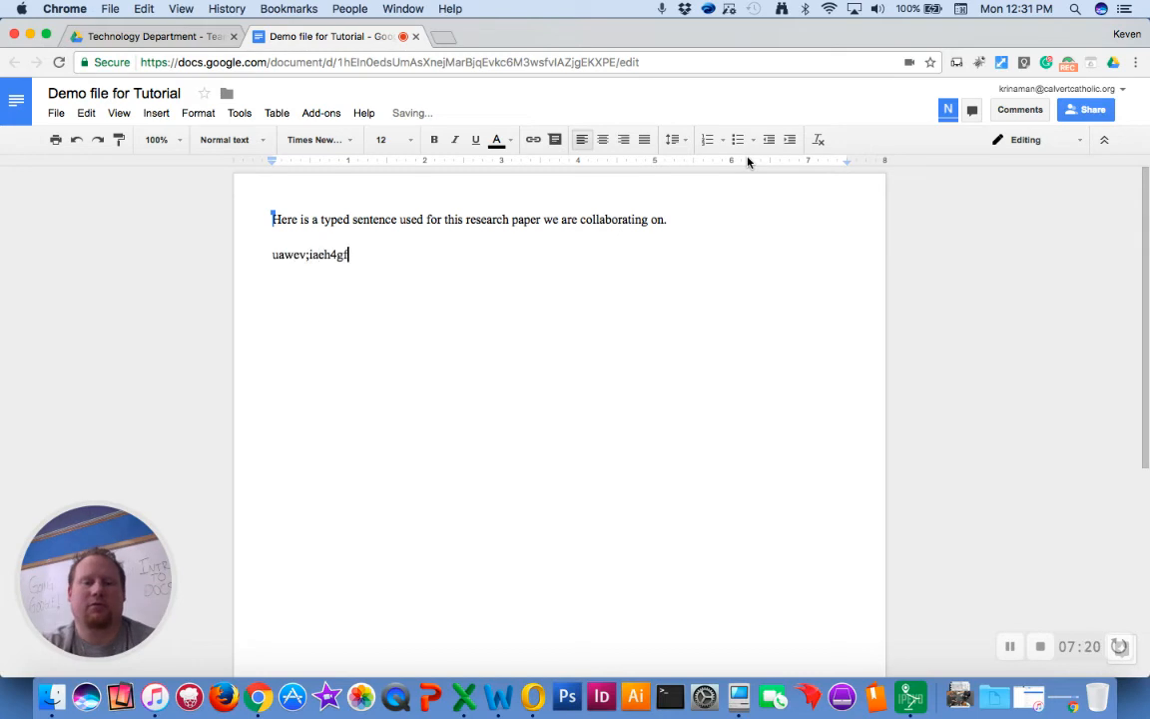
key(Return)
text(a;woievnio4hg'aq)
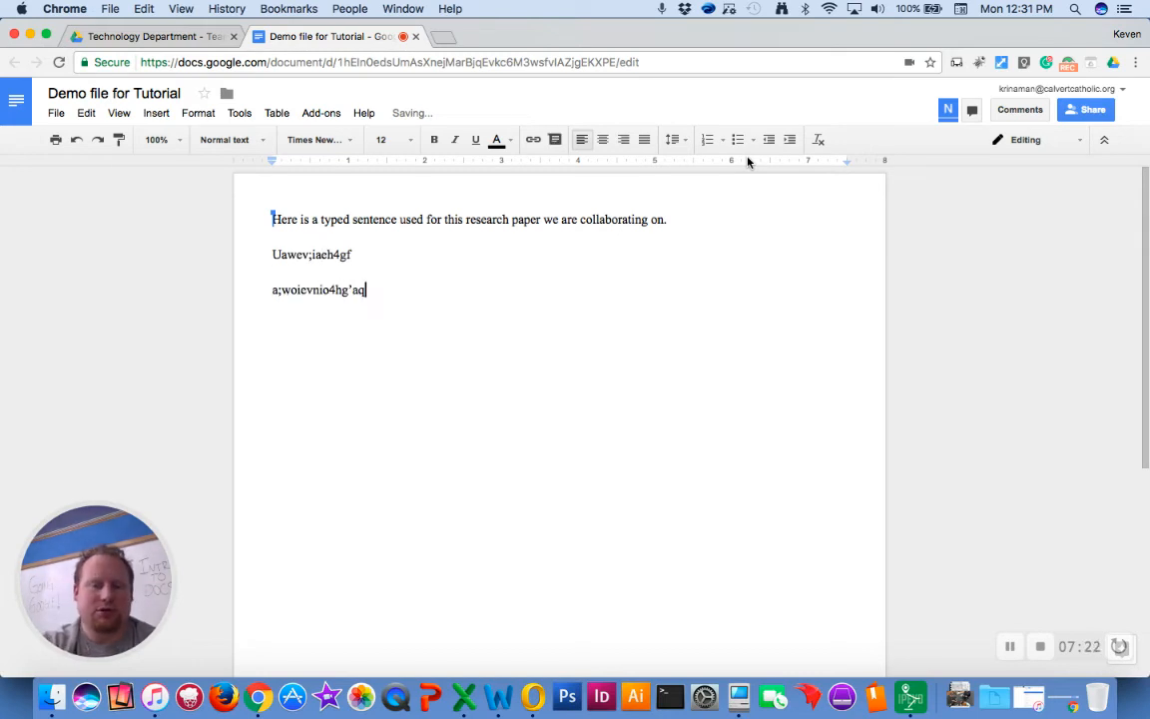
key(Return)
key(Return)
text(;ka;sdnrzbiaoe45hga)
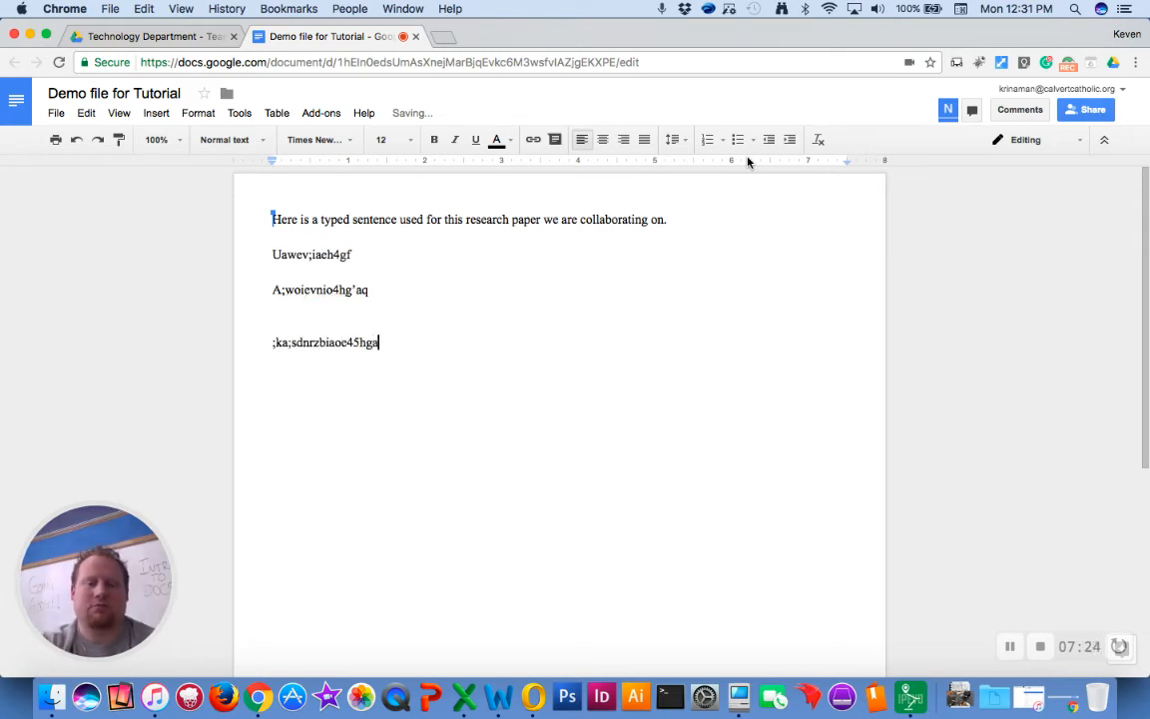
key(Return)
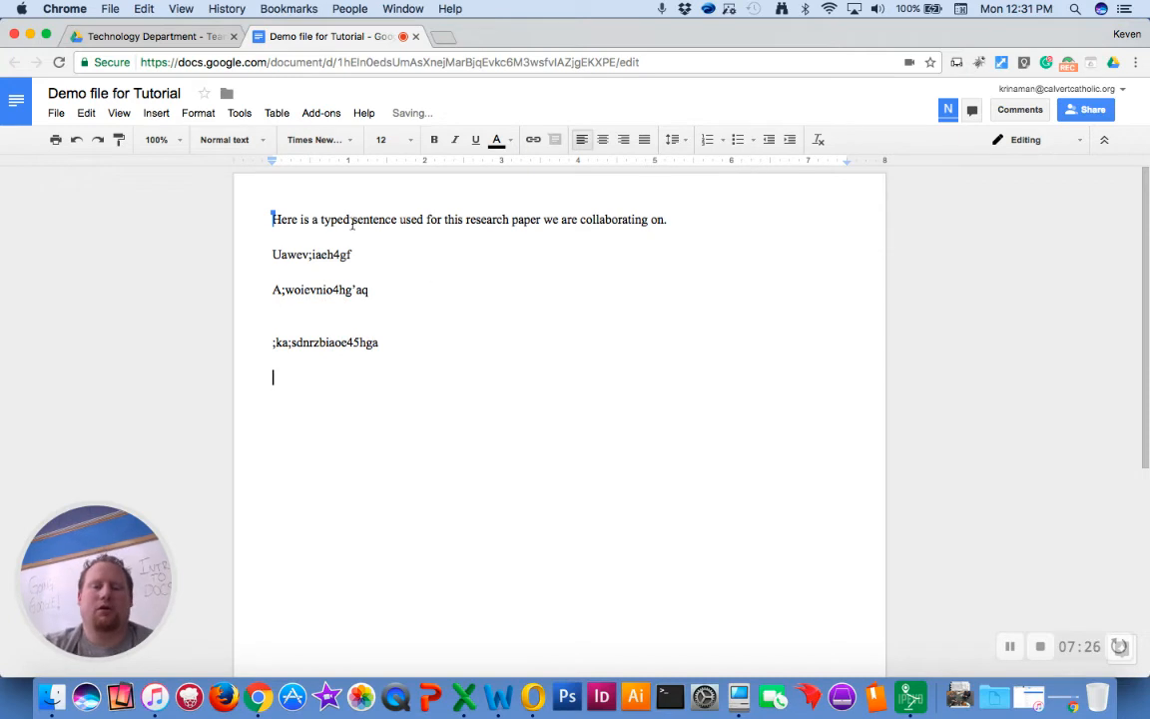
- Insert blank lines above the first sentence to make room for a heading
click(275, 217)
key(Return)
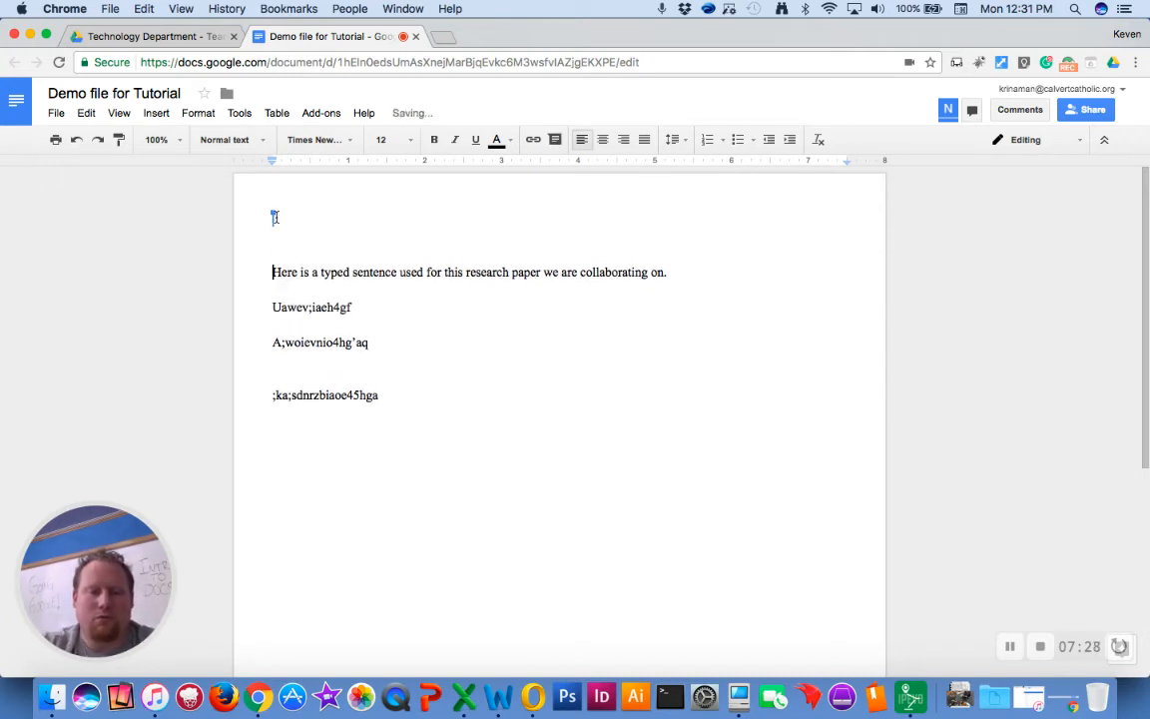
key(Up)
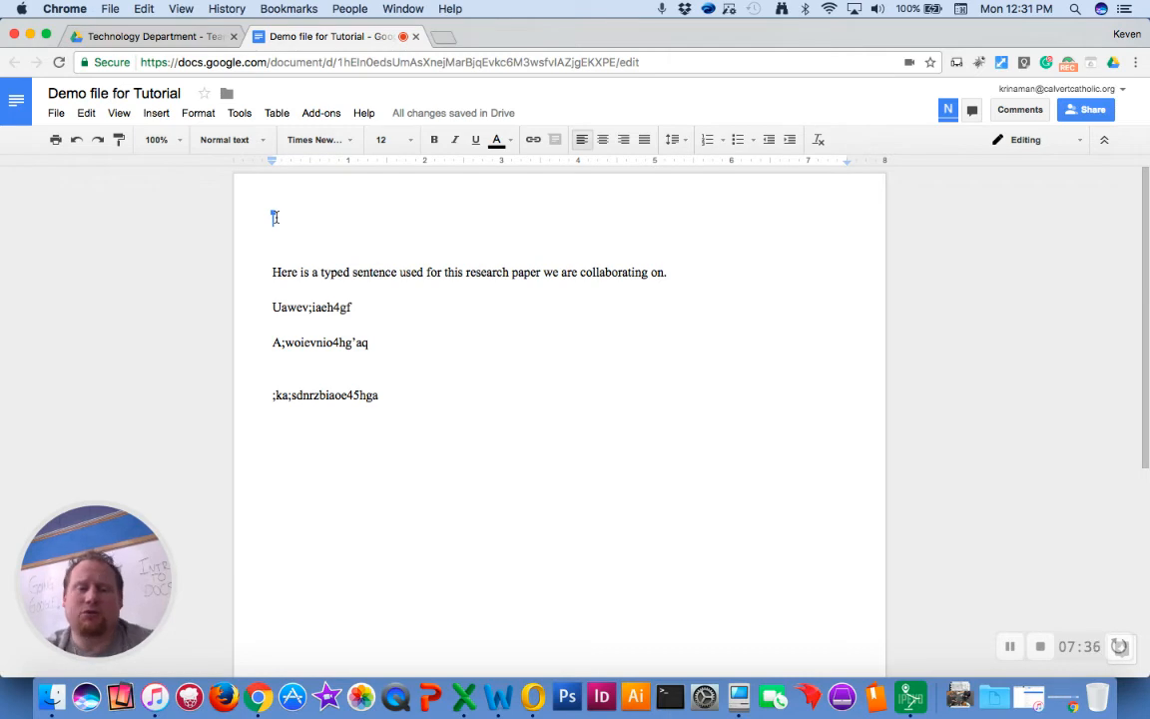
text(Network Administrator)
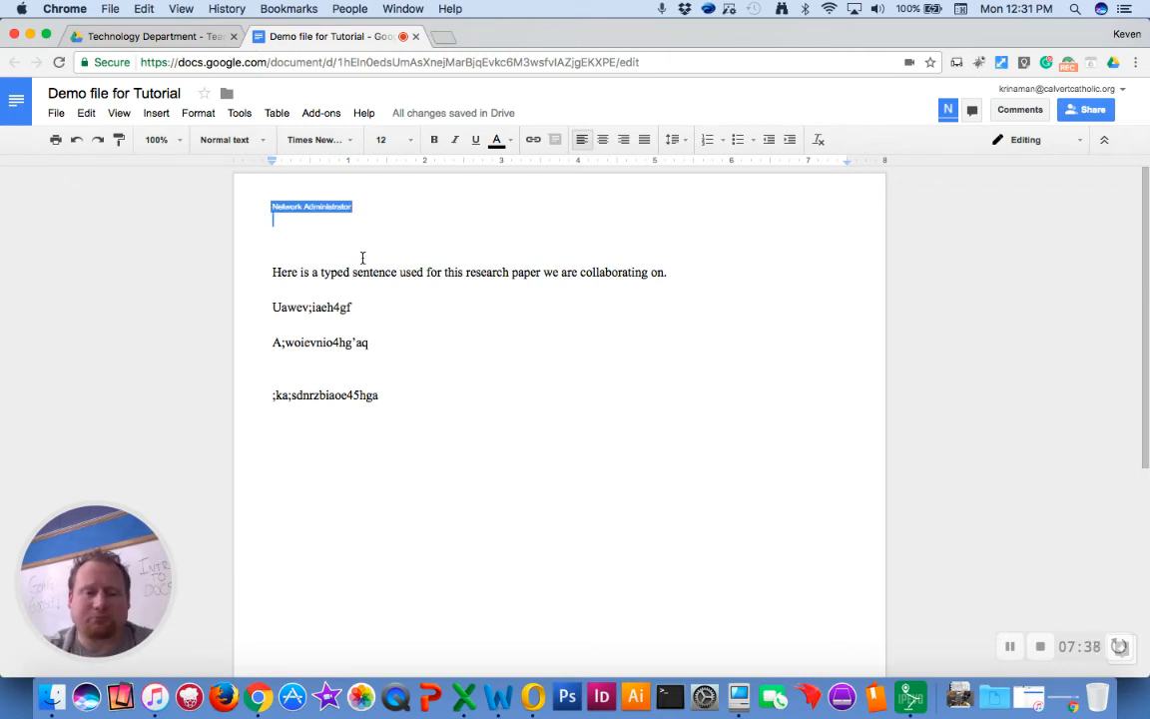
key(super+z)
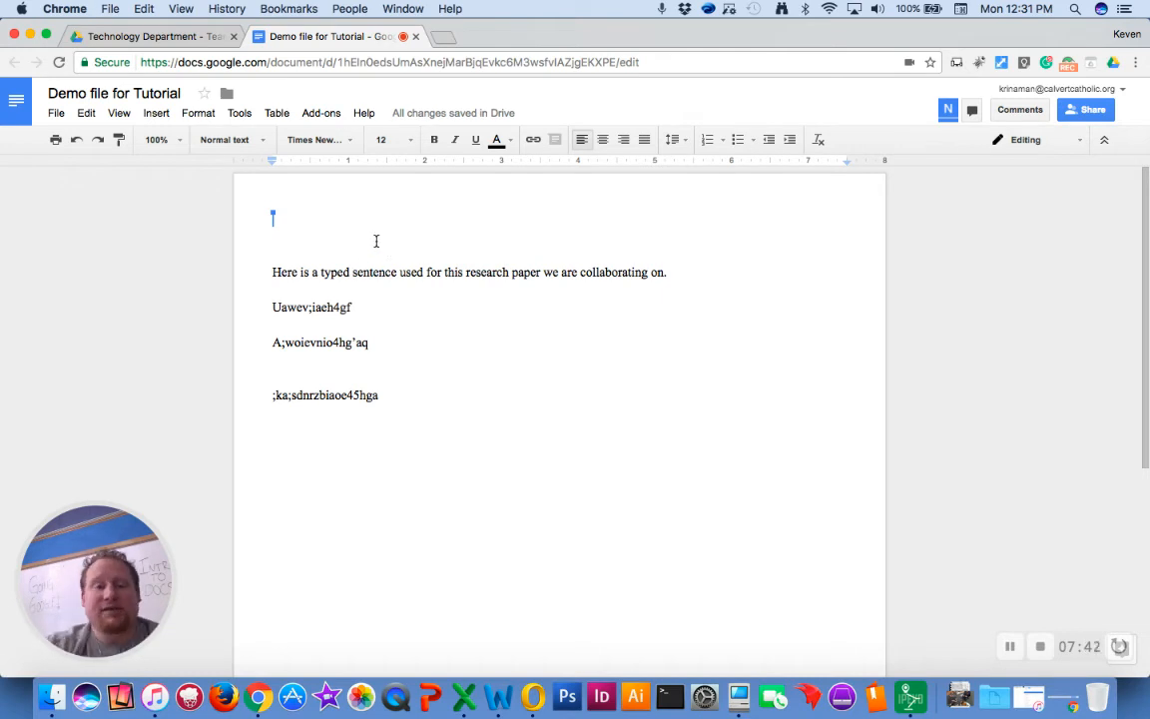
- Look over the available paragraph styles, from Normal text and Title to Heading 3
click(228, 140)
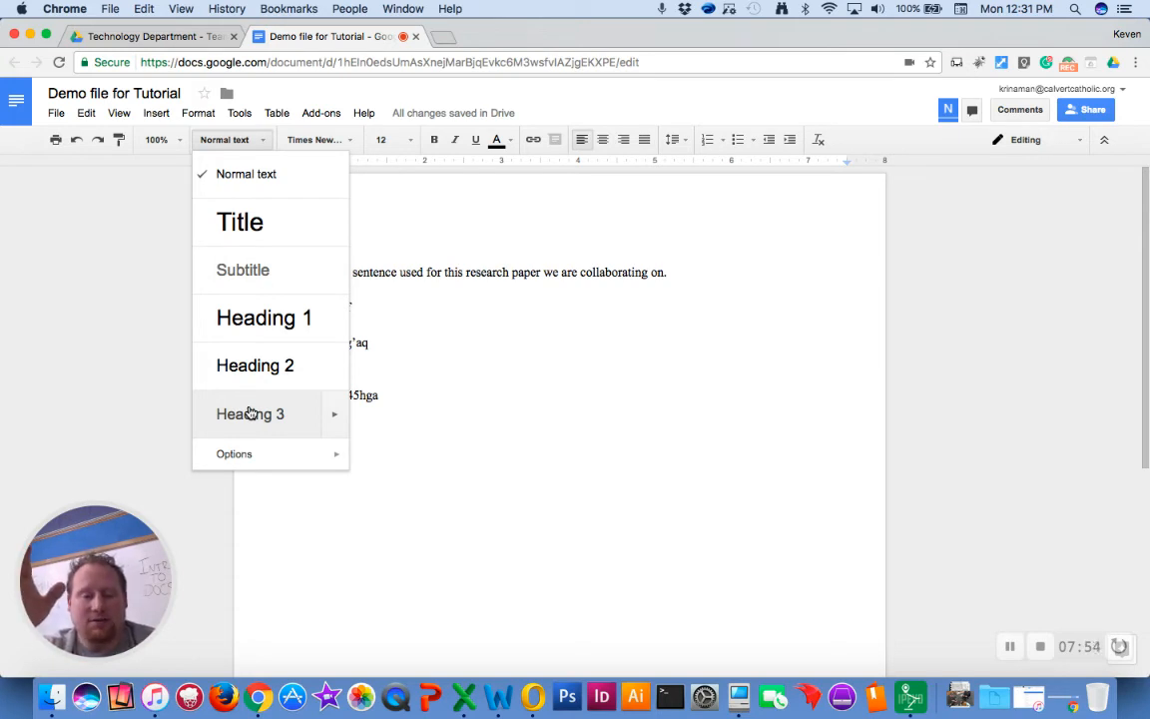
click(500, 364)
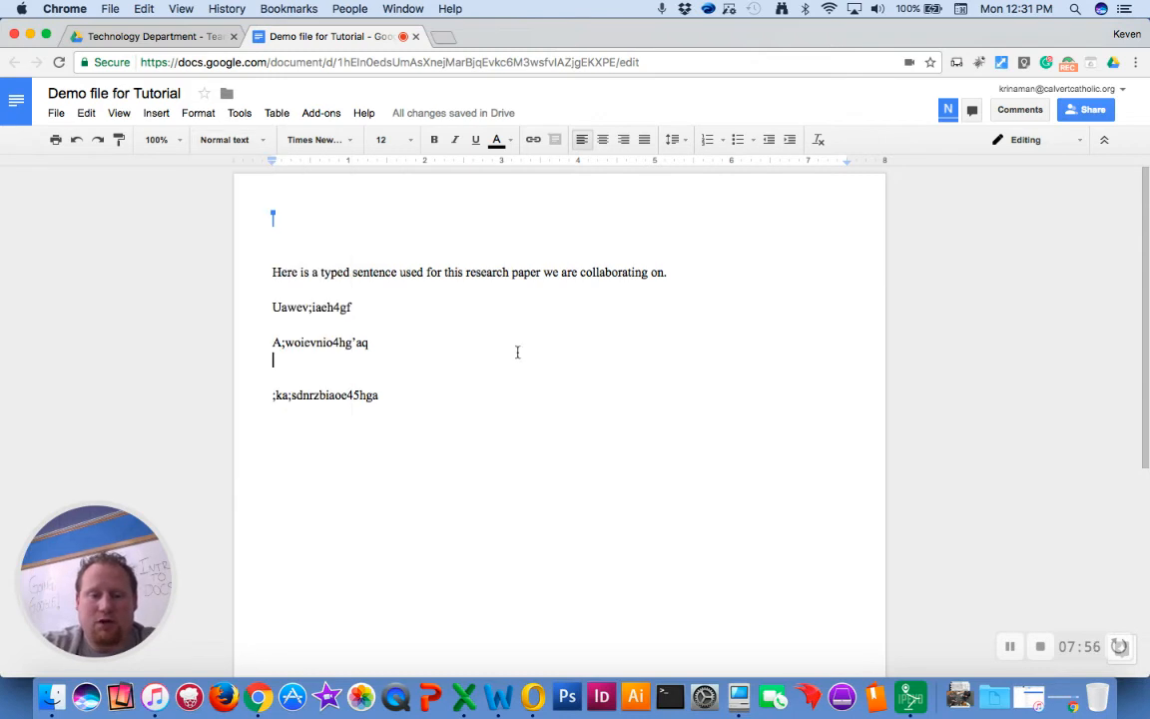
drag(678, 277, 576, 277)
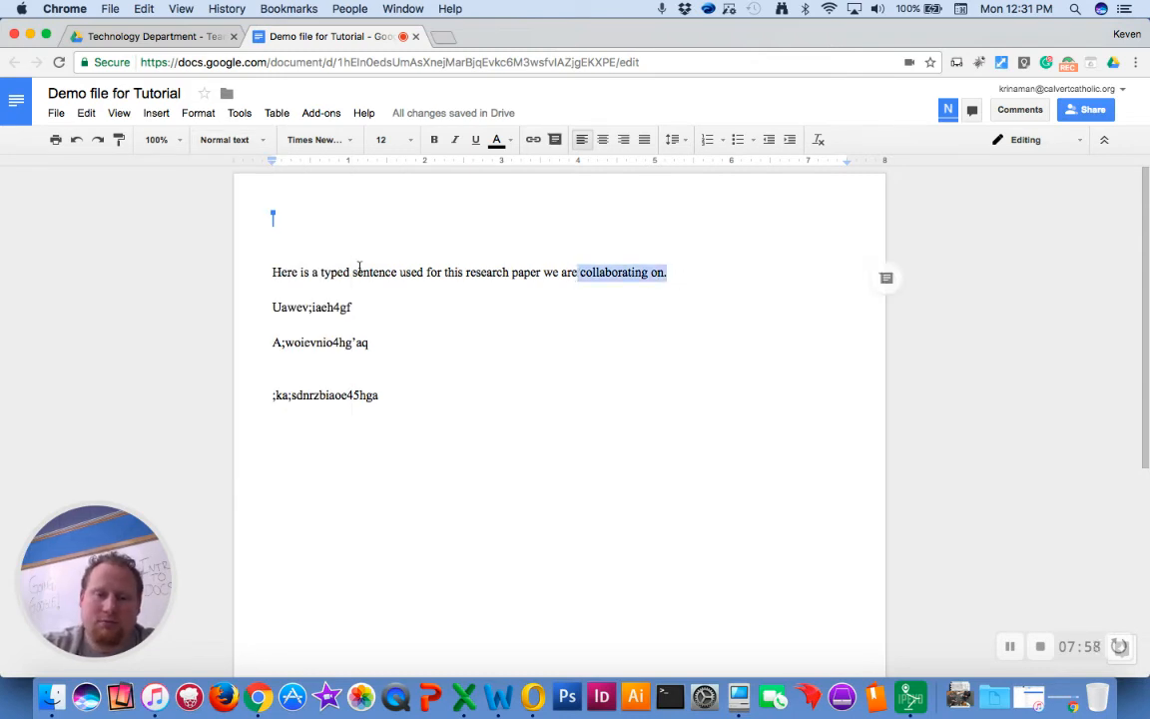
- Add the centered heading "Chapter 1" on the blank line directly above the first sentence
click(301, 260)
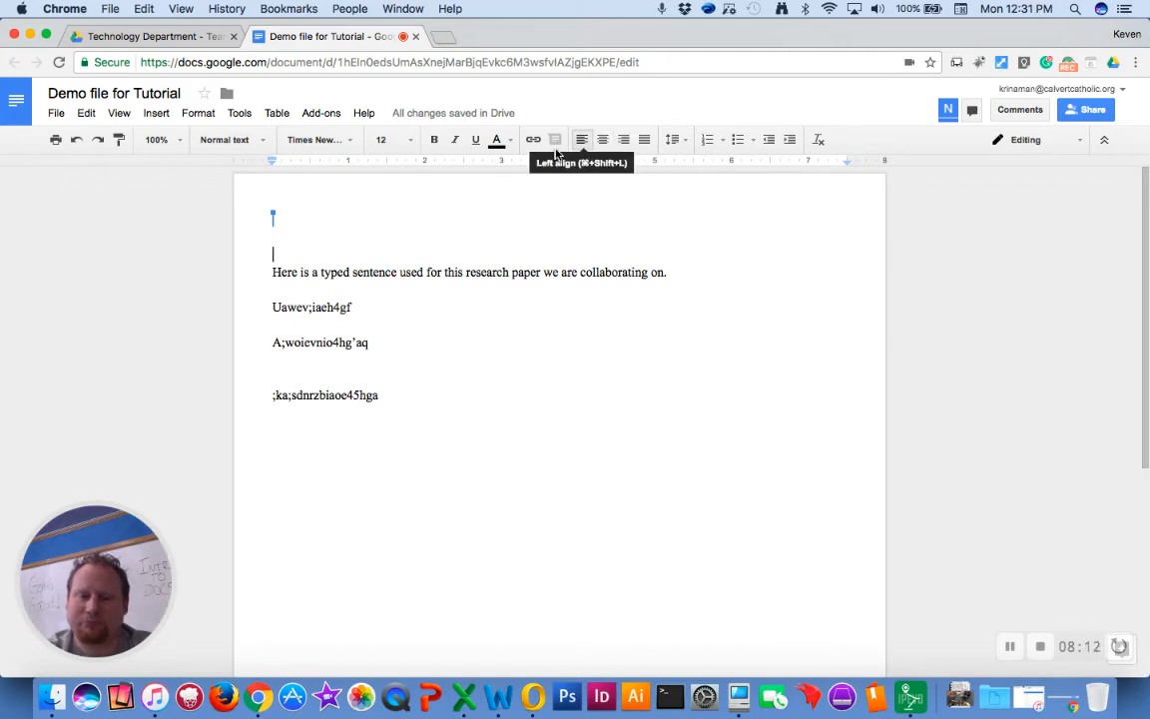
click(602, 141)
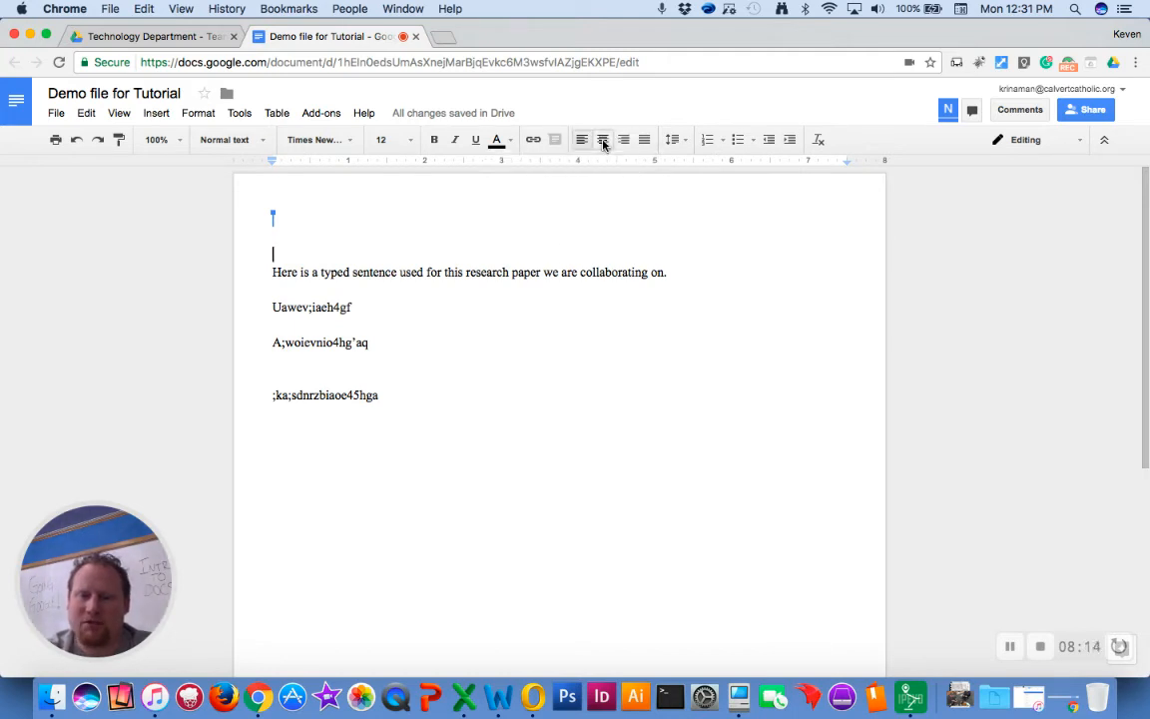
text(Chapter)
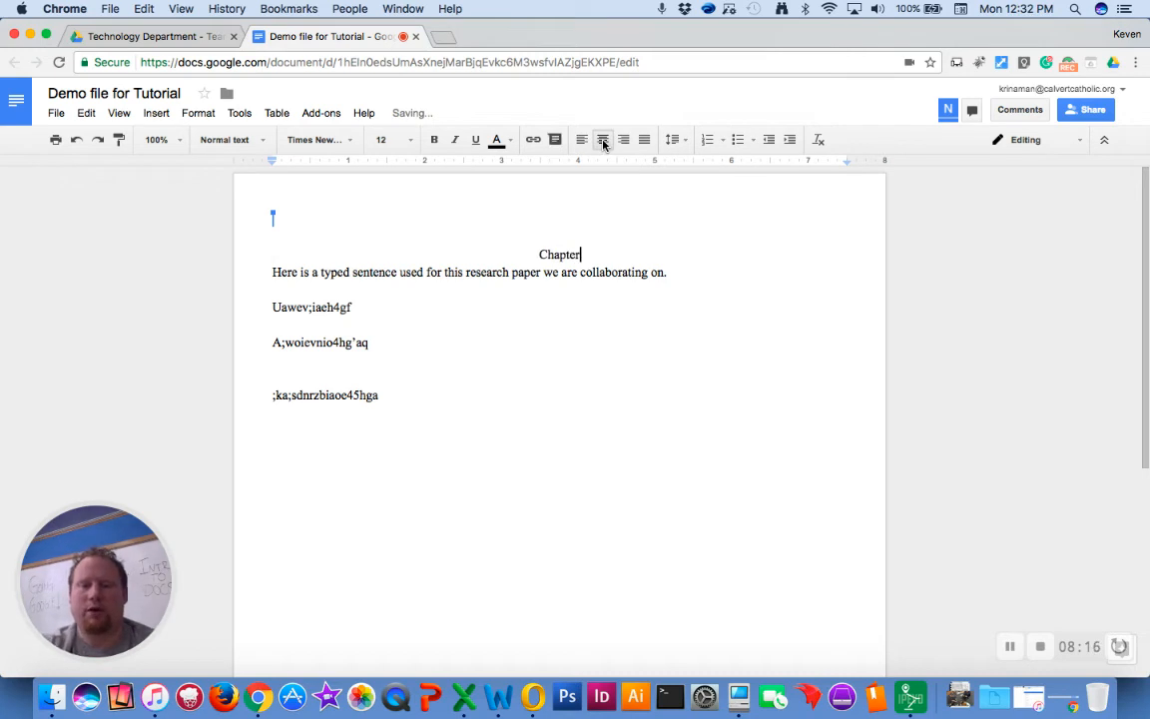
text( 1)
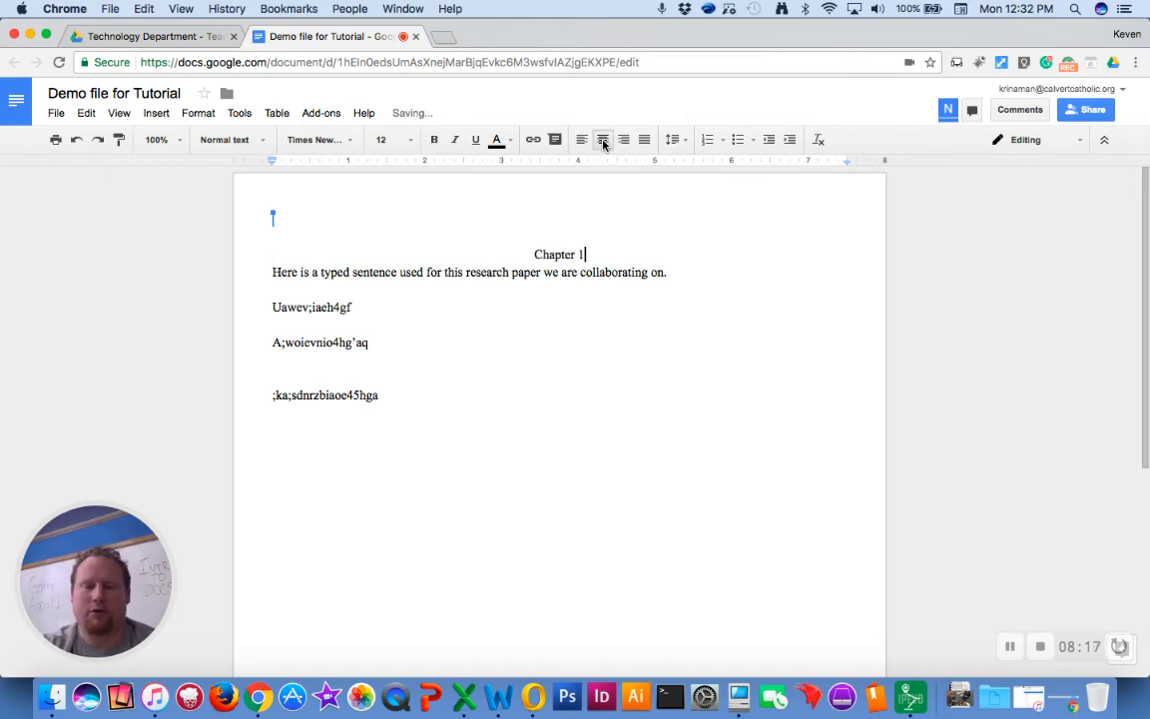
- Insert blank lines before the first filler line and add the centered heading "Chapter 2" there
click(272, 306)
key(Return)
key(Return)
key(Return)
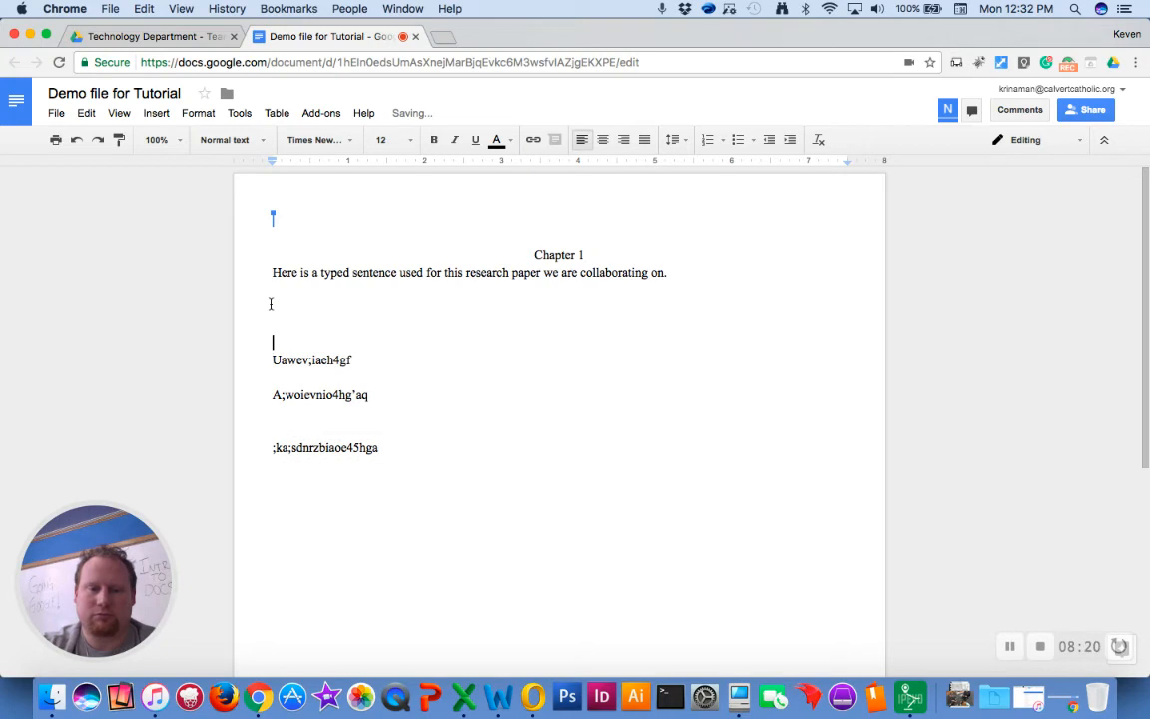
click(603, 141)
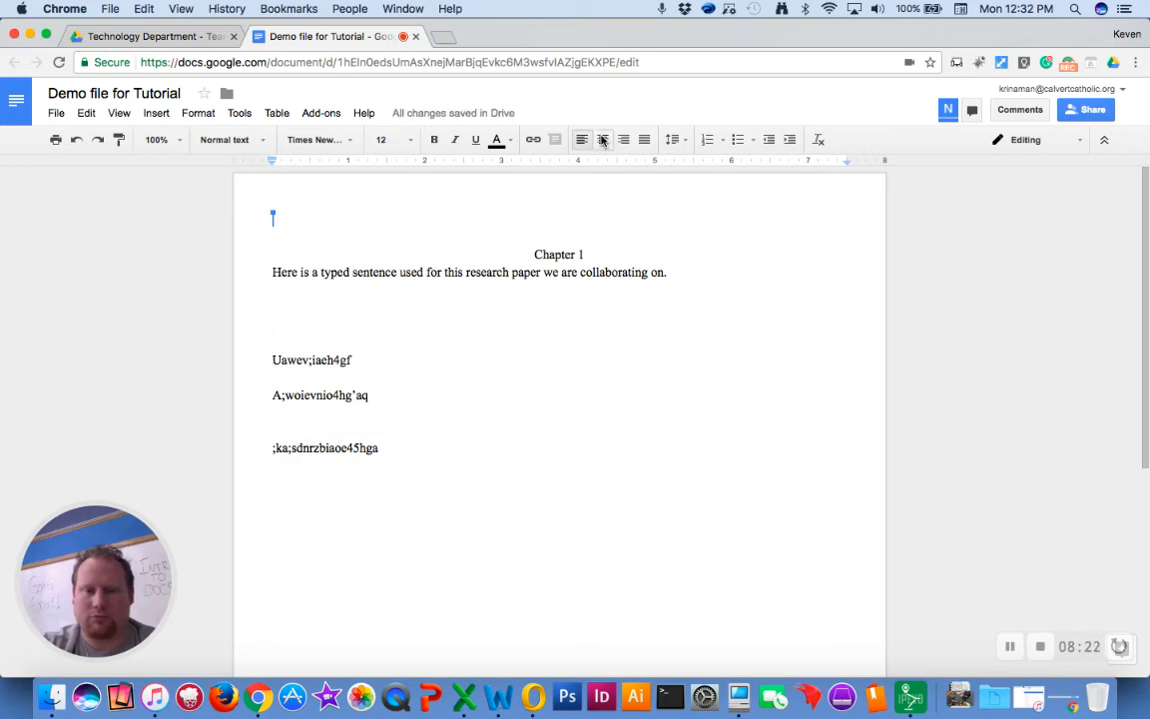
text(Chapter )
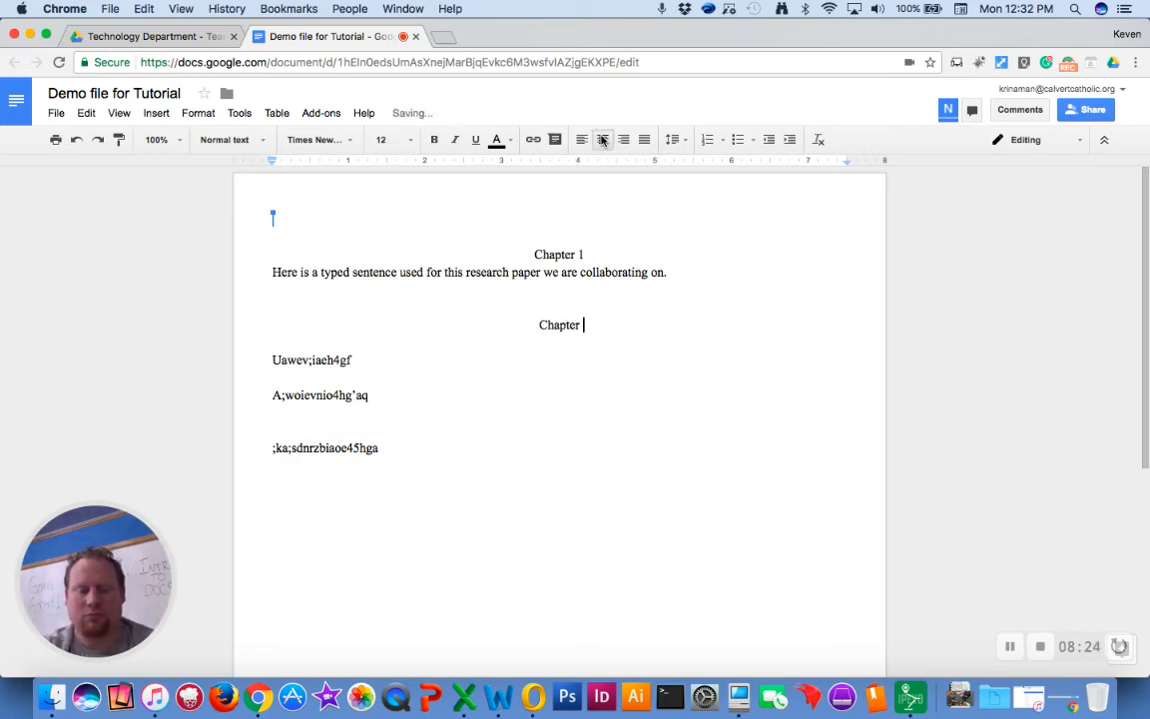
text(2)
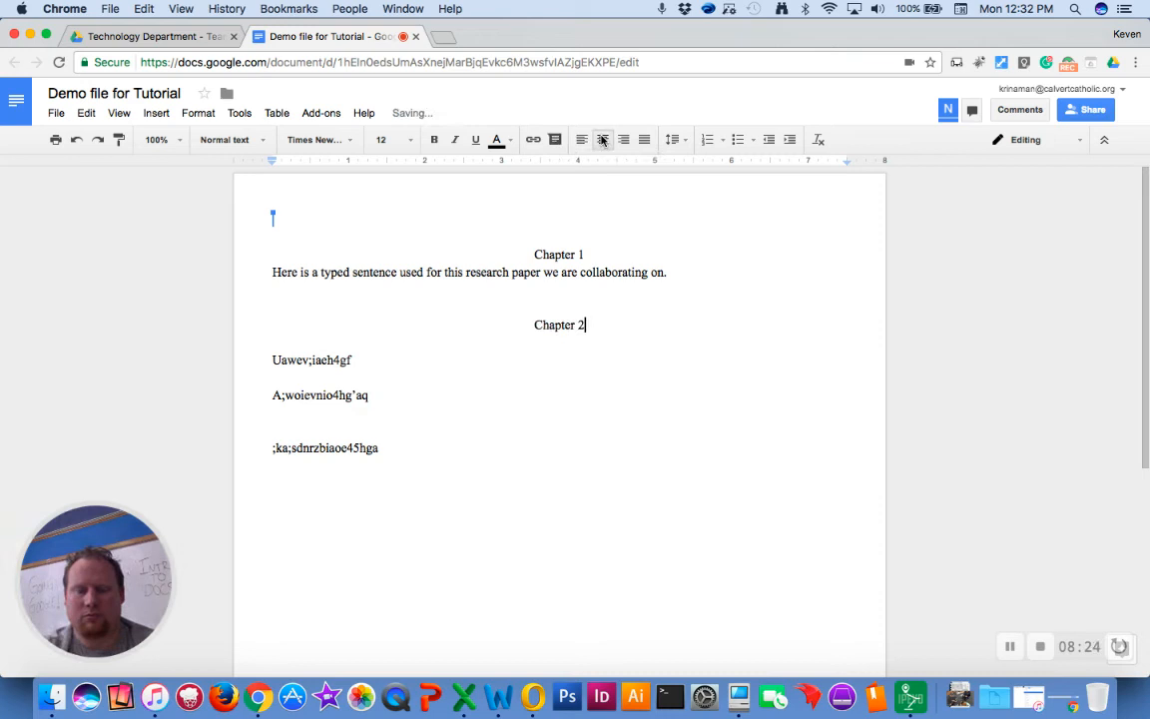
- Add the centered heading "Chapter 3" on the blank line above the last filler line
click(268, 437)
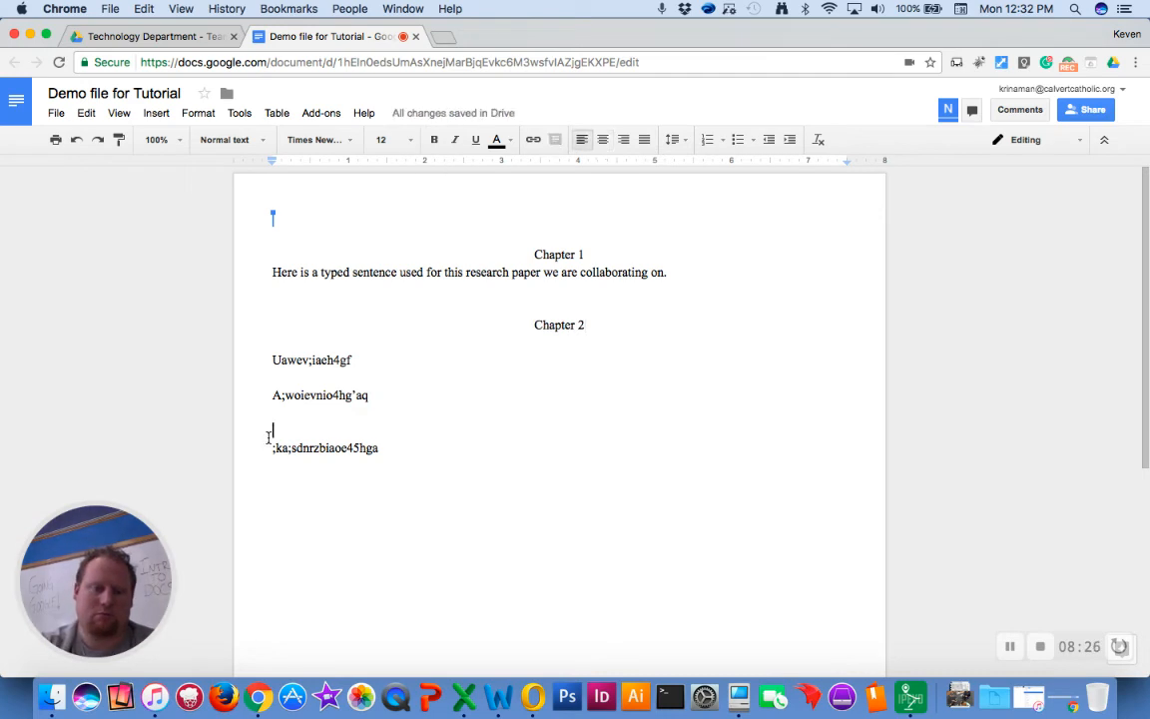
click(603, 140)
text(Chapter )
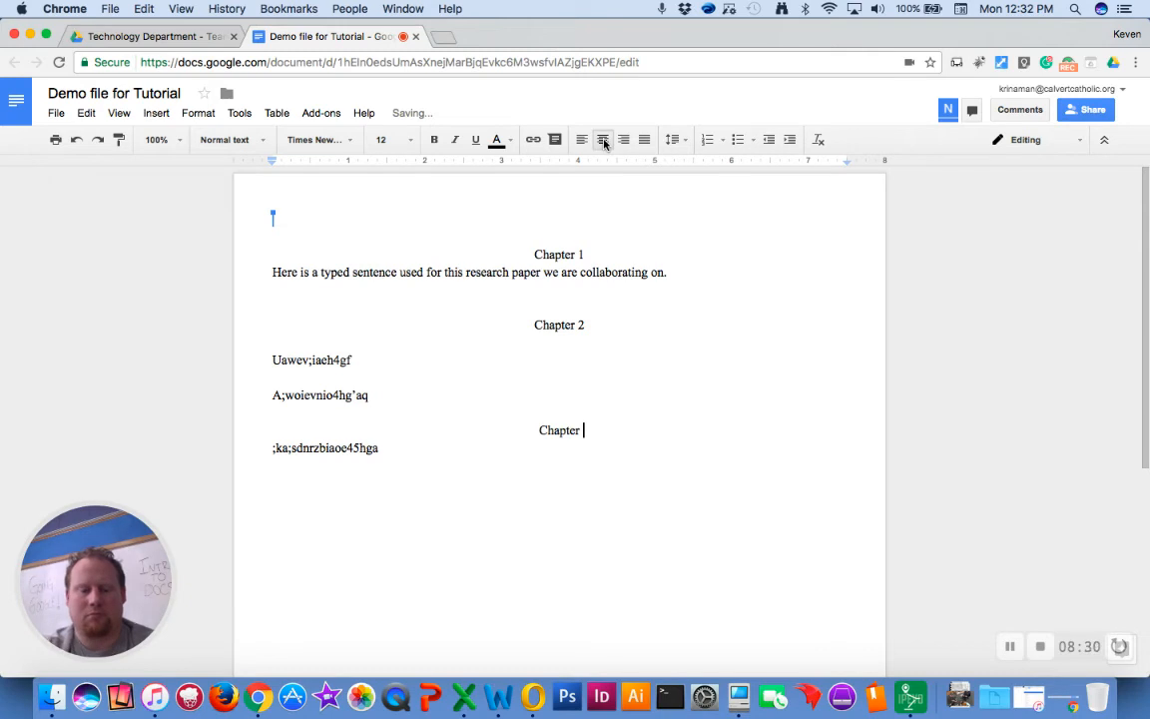
text(3)
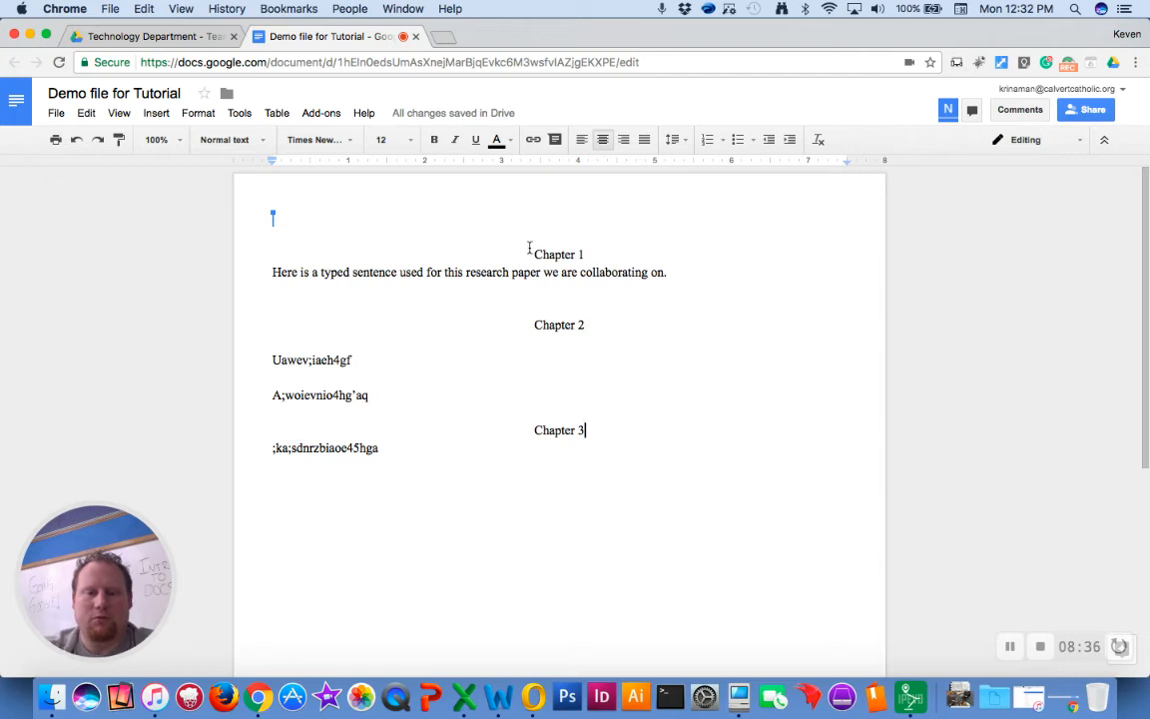
- Apply the Heading 1 style to "Chapter 1" and set its font to Times New Roman, size 12
drag(596, 254, 533, 254)
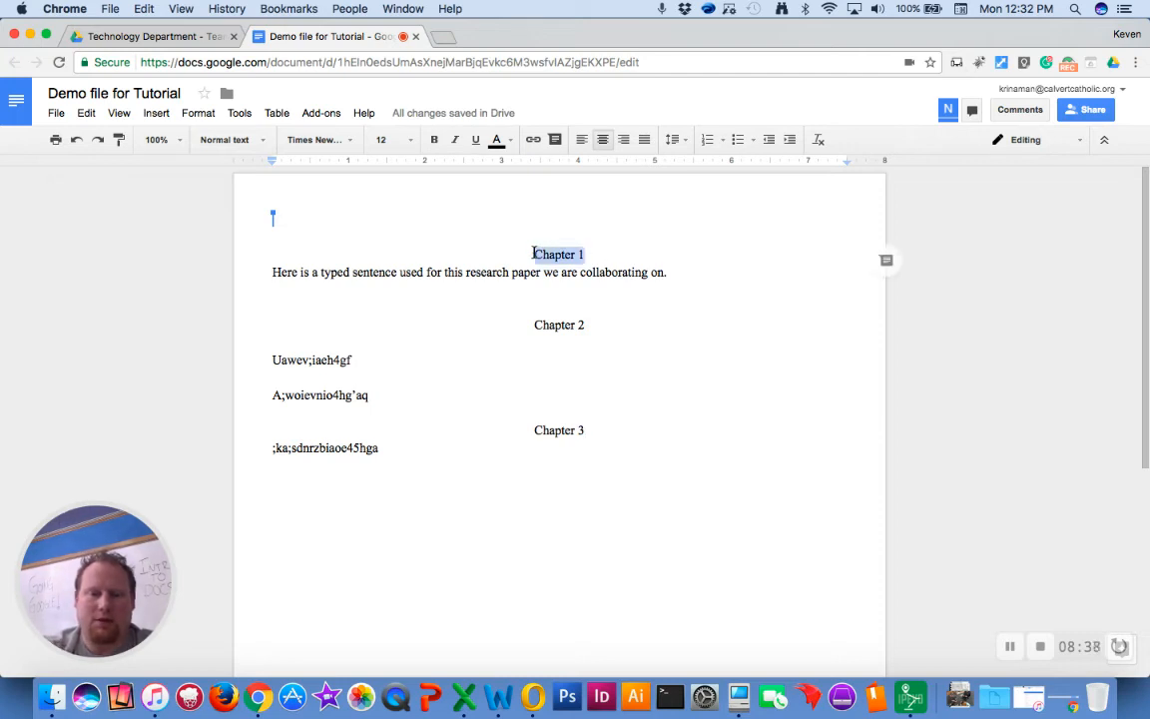
click(245, 140)
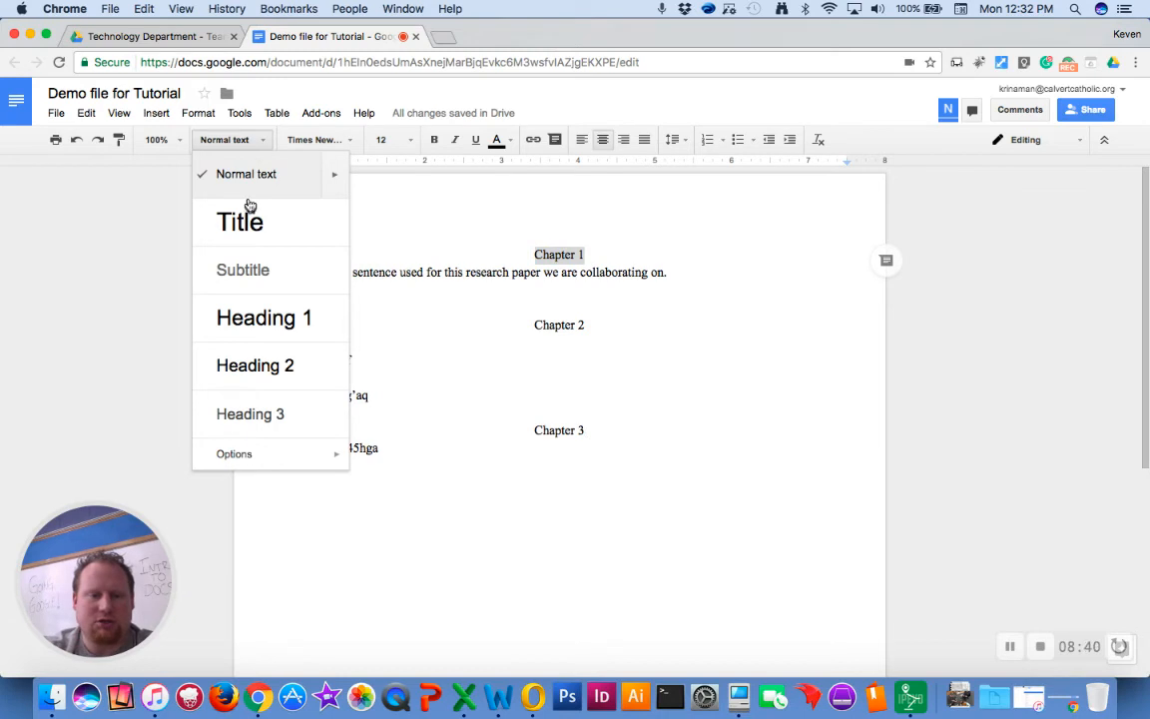
click(256, 315)
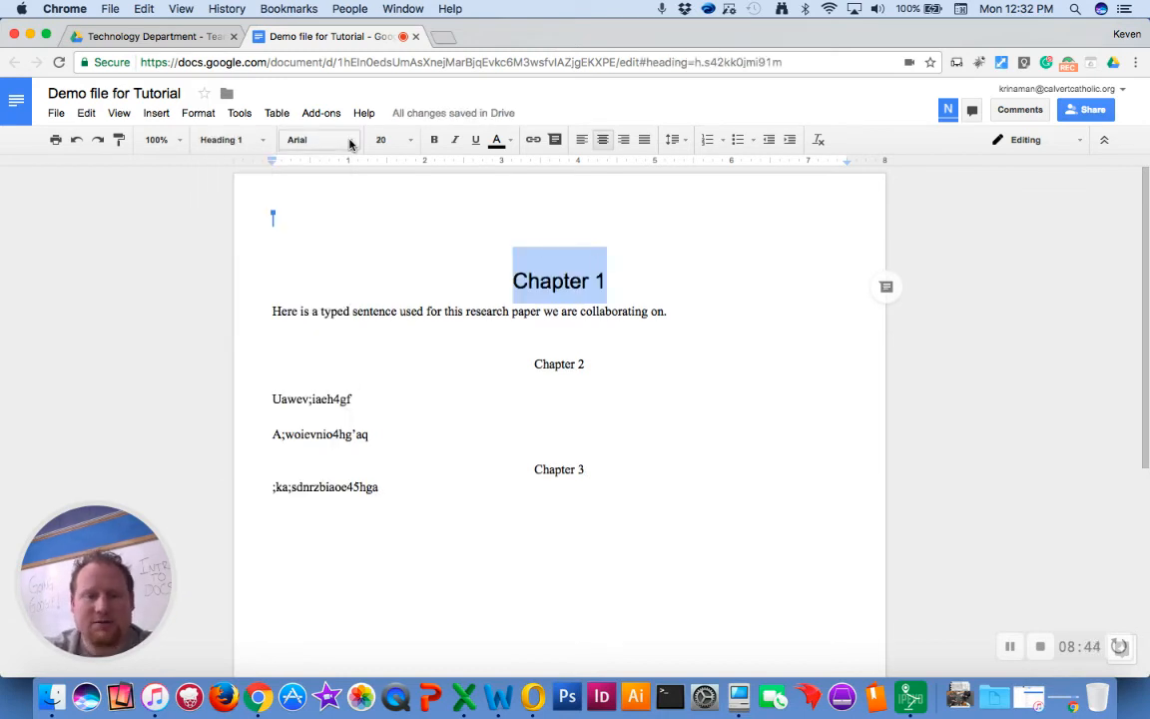
click(314, 139)
click(349, 169)
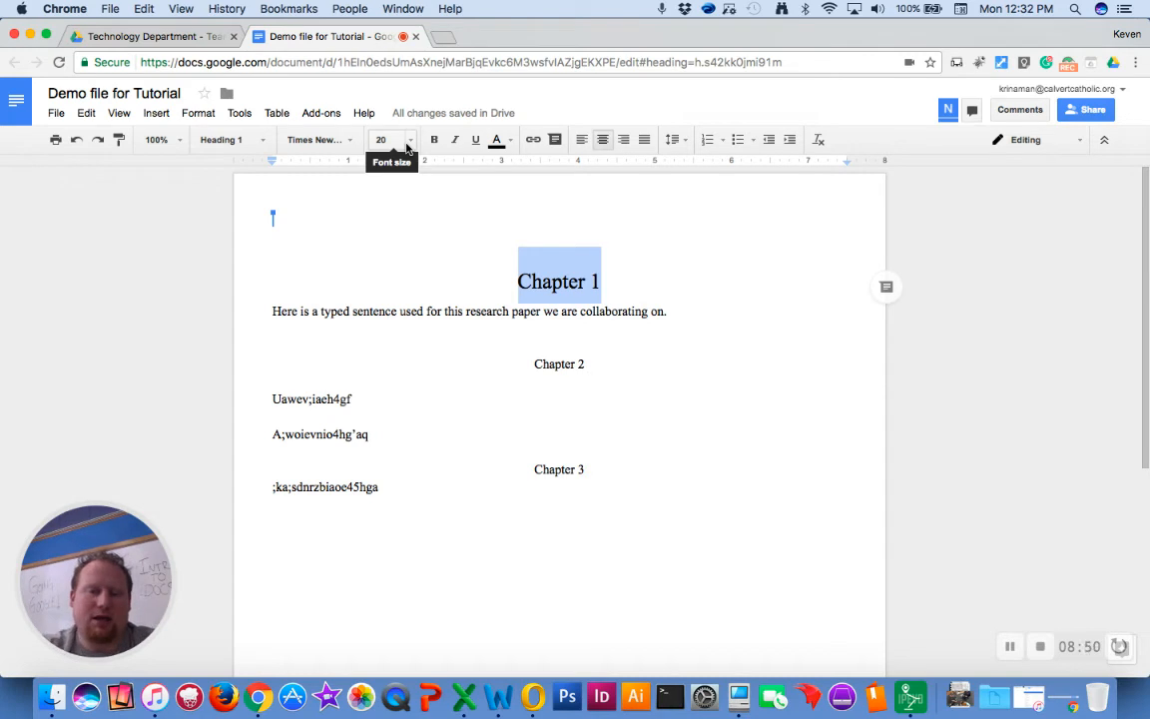
click(407, 147)
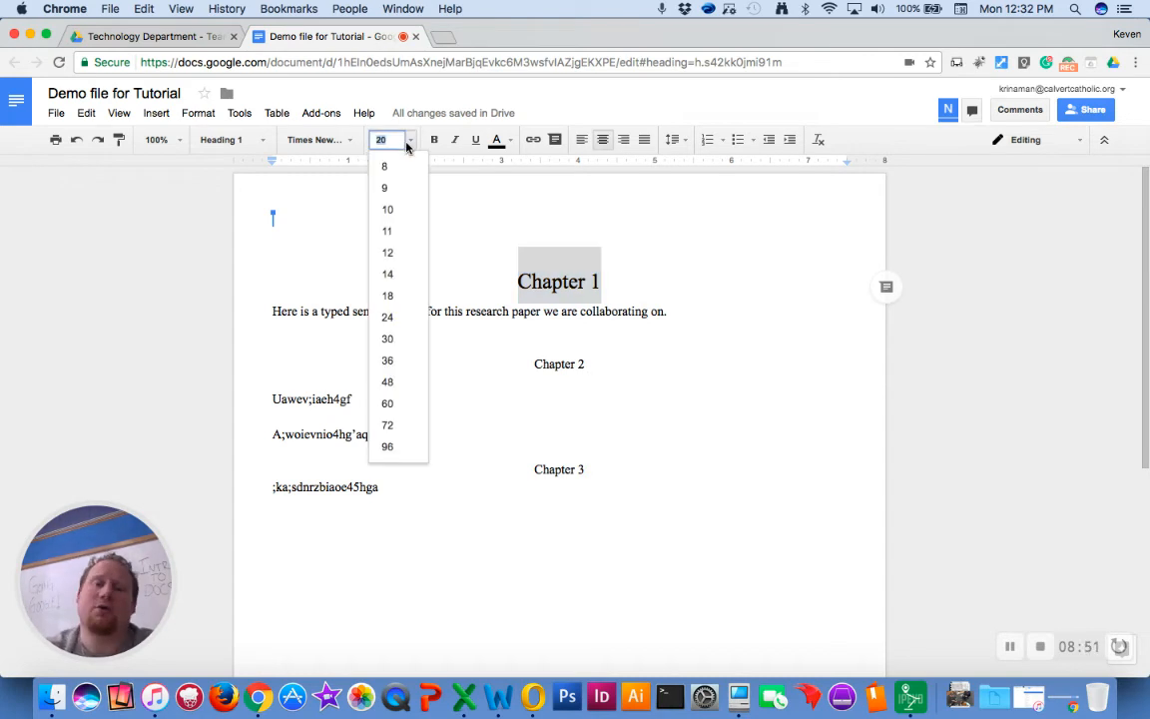
click(401, 249)
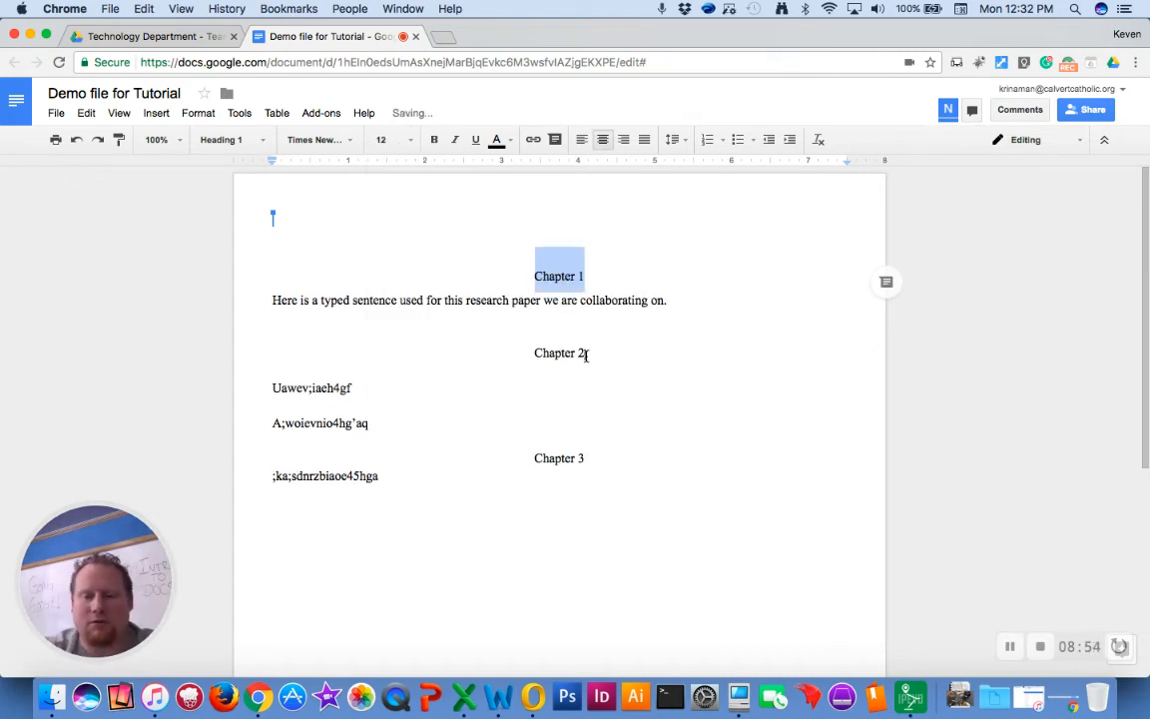
- Make "Chapter 2" a Heading 1 in Times New Roman, size 12
drag(587, 354, 527, 353)
click(262, 139)
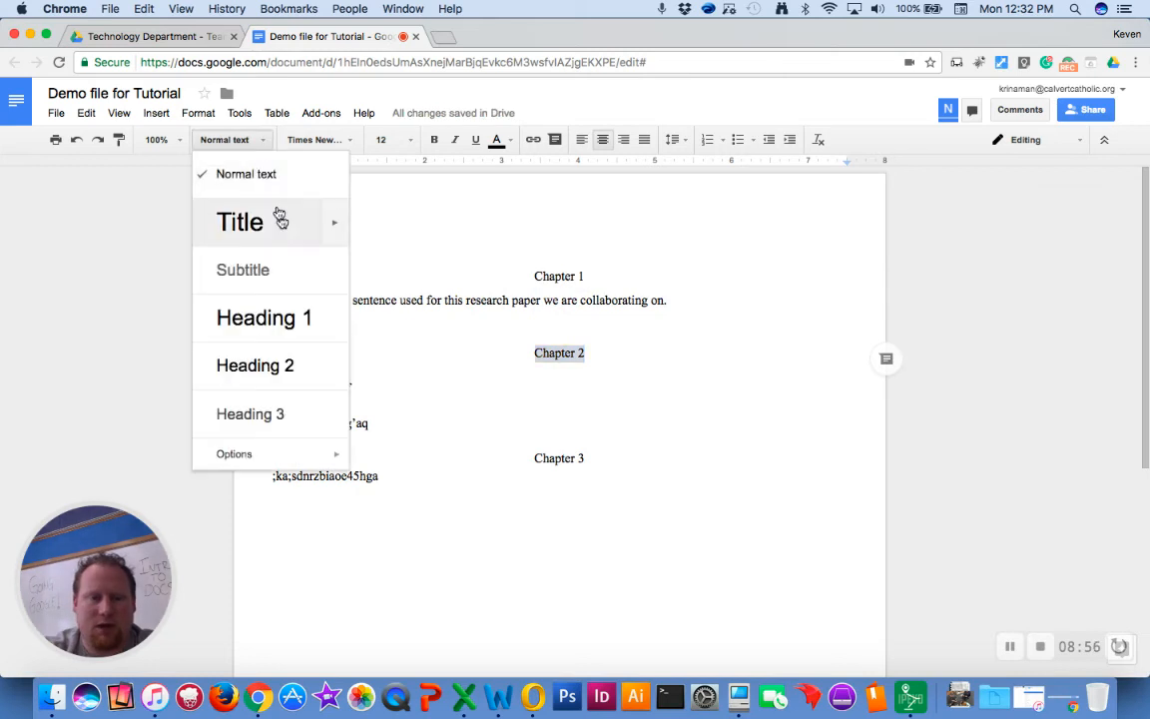
click(265, 318)
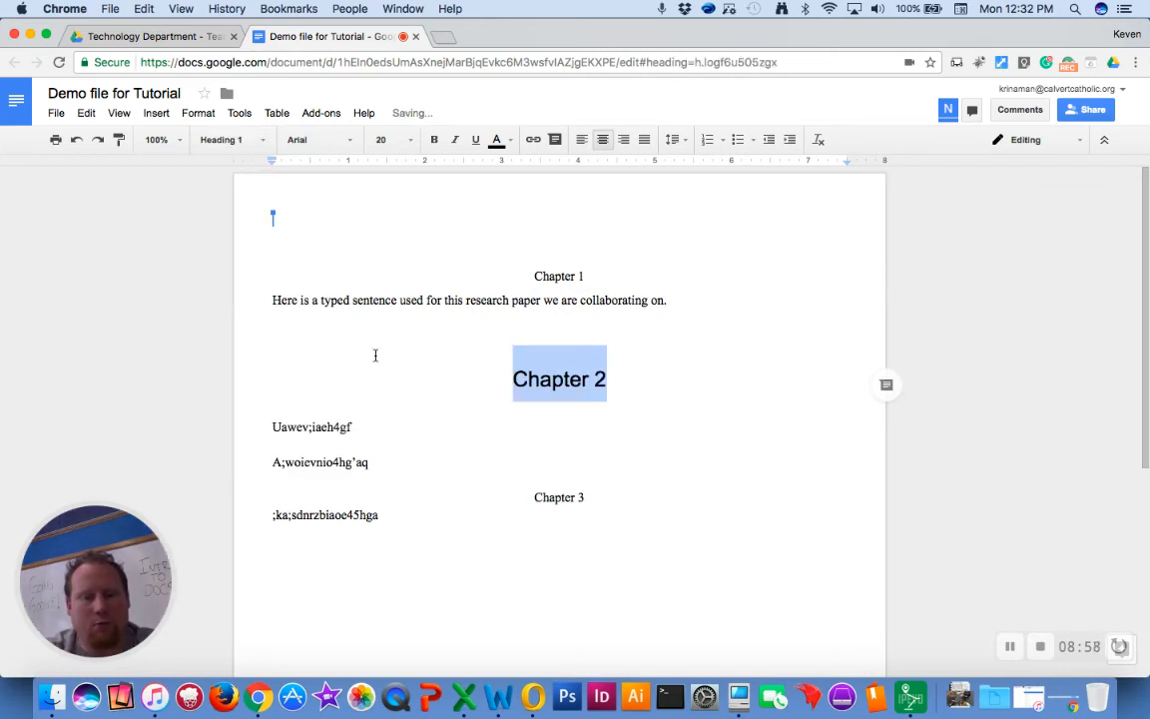
click(350, 139)
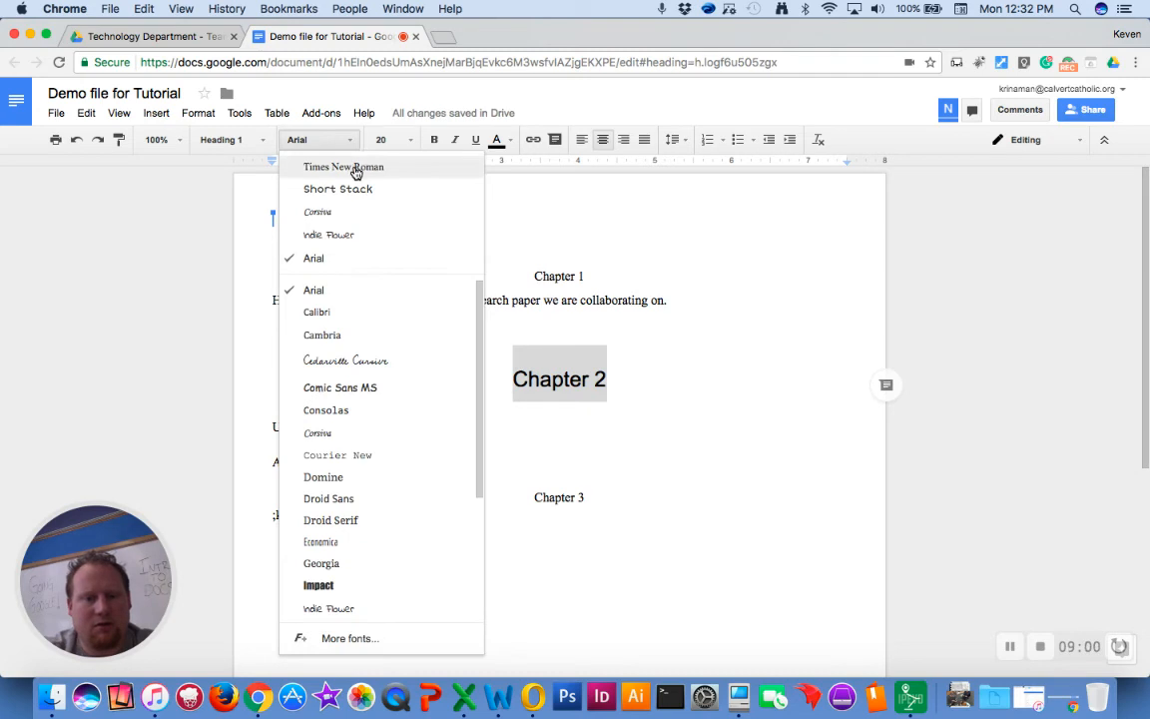
click(283, 165)
click(407, 140)
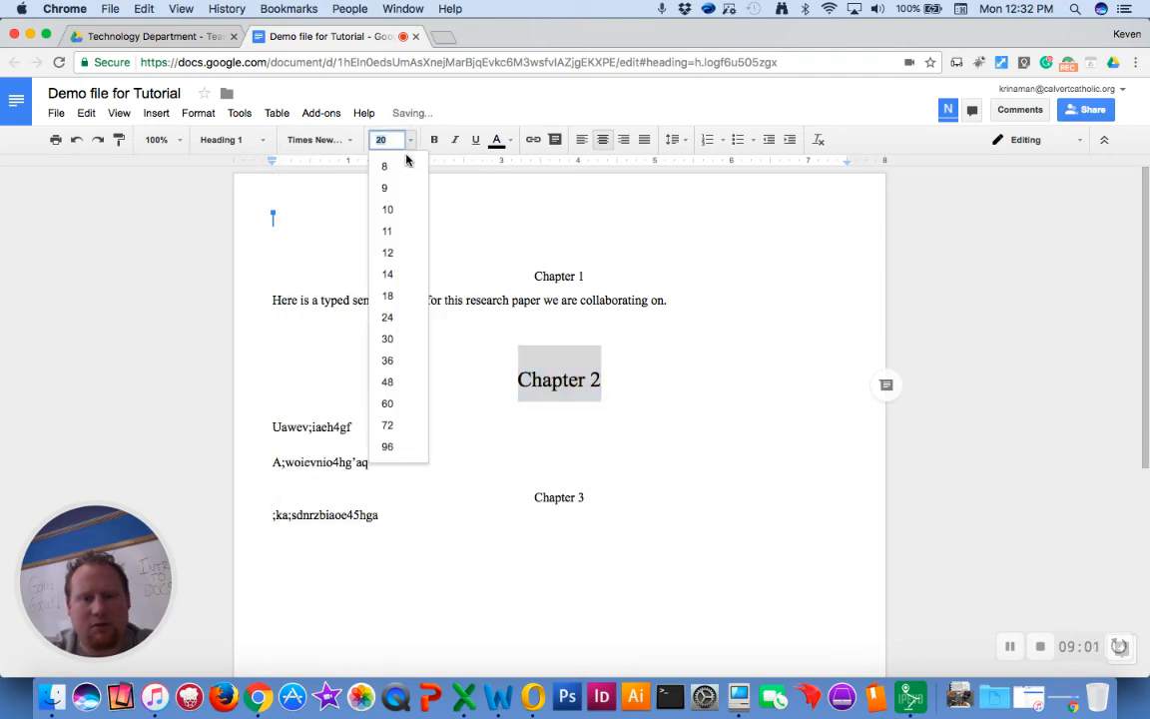
click(405, 252)
- Apply the Heading 2 style to the first filler line under Chapter 2, in Times New Roman, size 12
drag(357, 415, 272, 415)
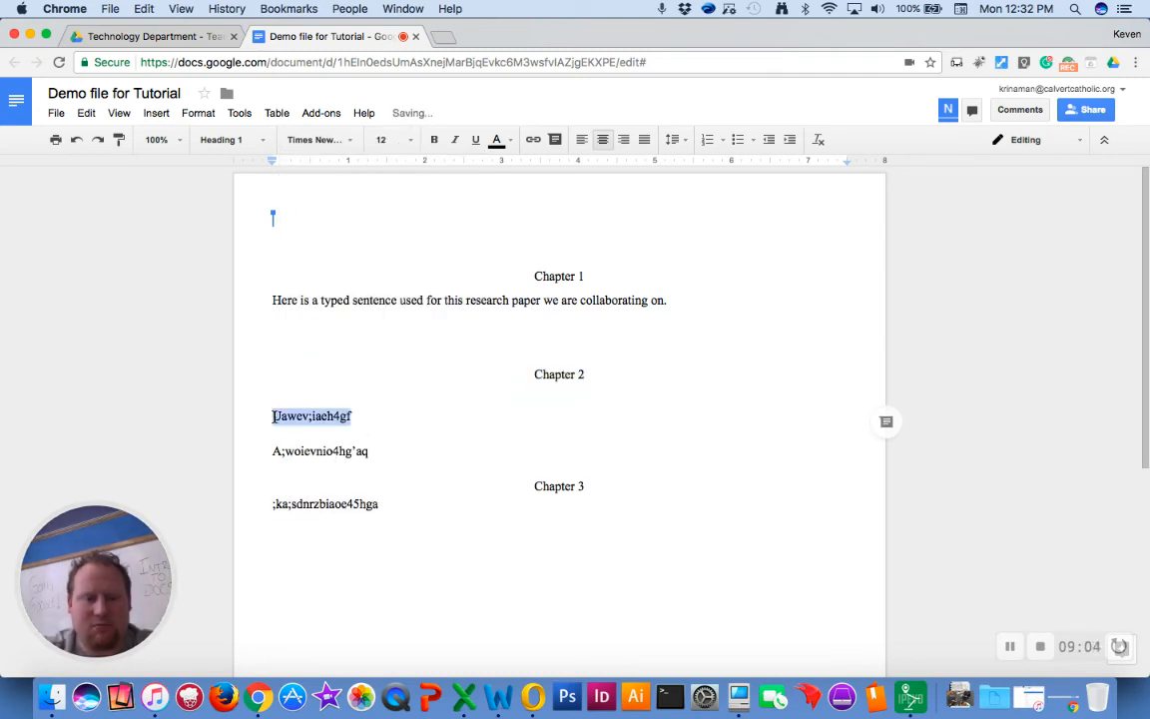
click(258, 143)
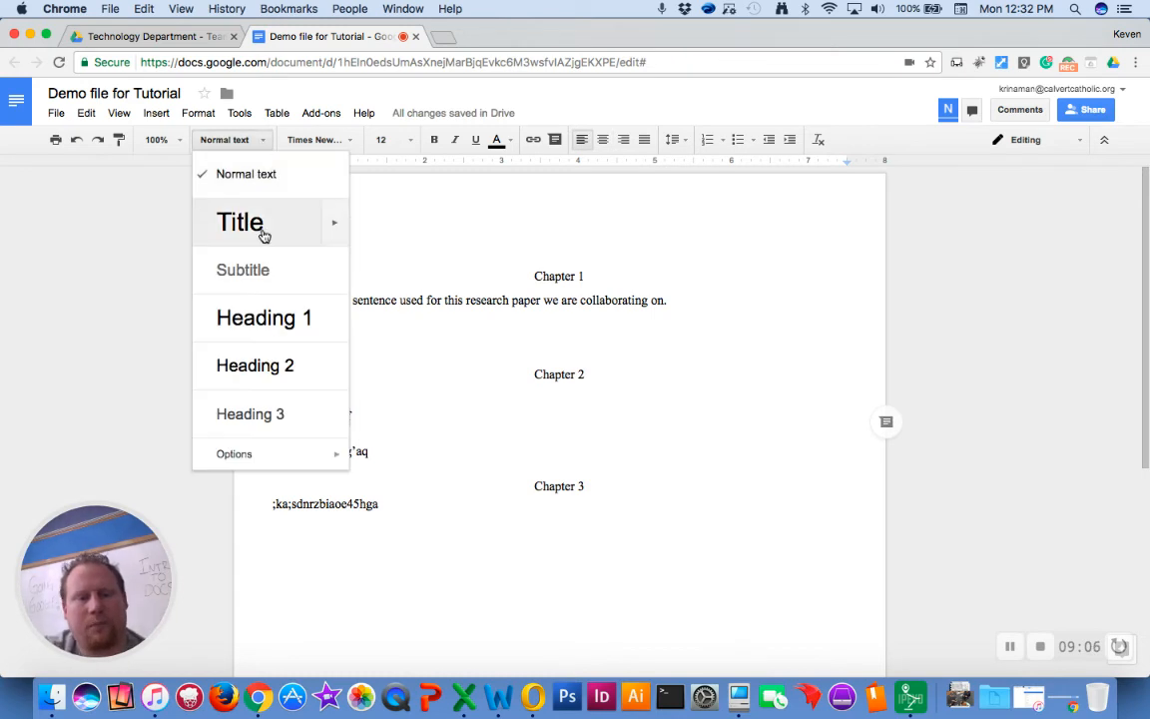
click(270, 361)
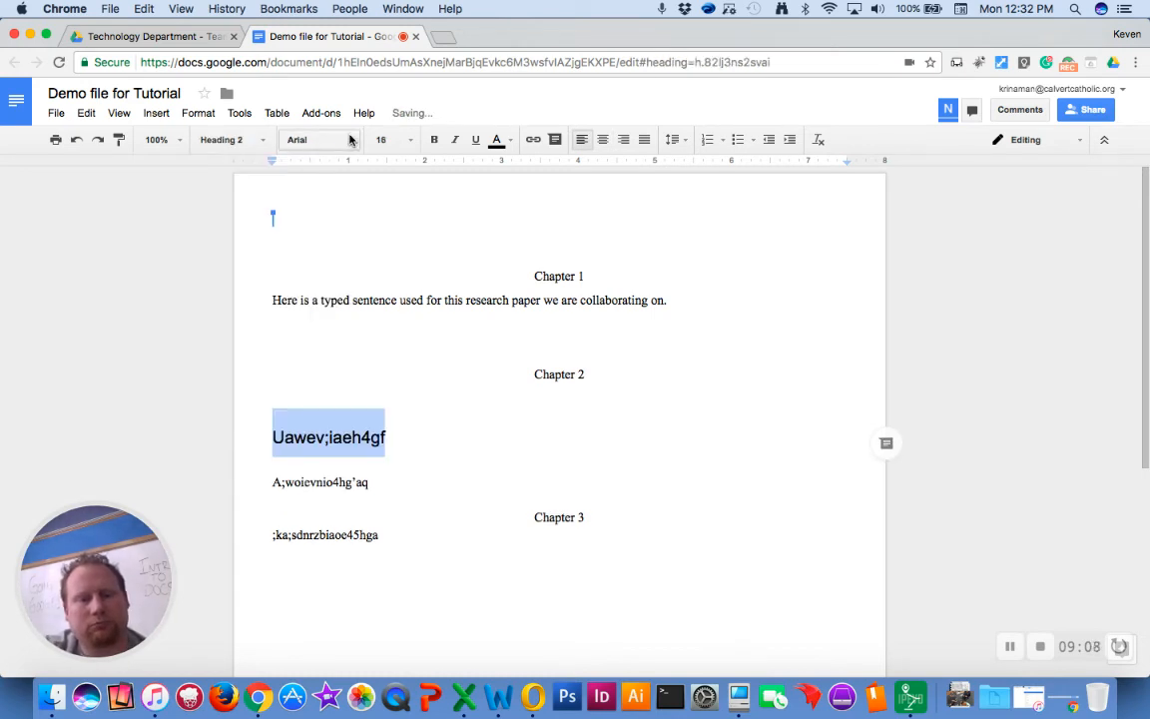
click(349, 140)
click(350, 168)
click(389, 140)
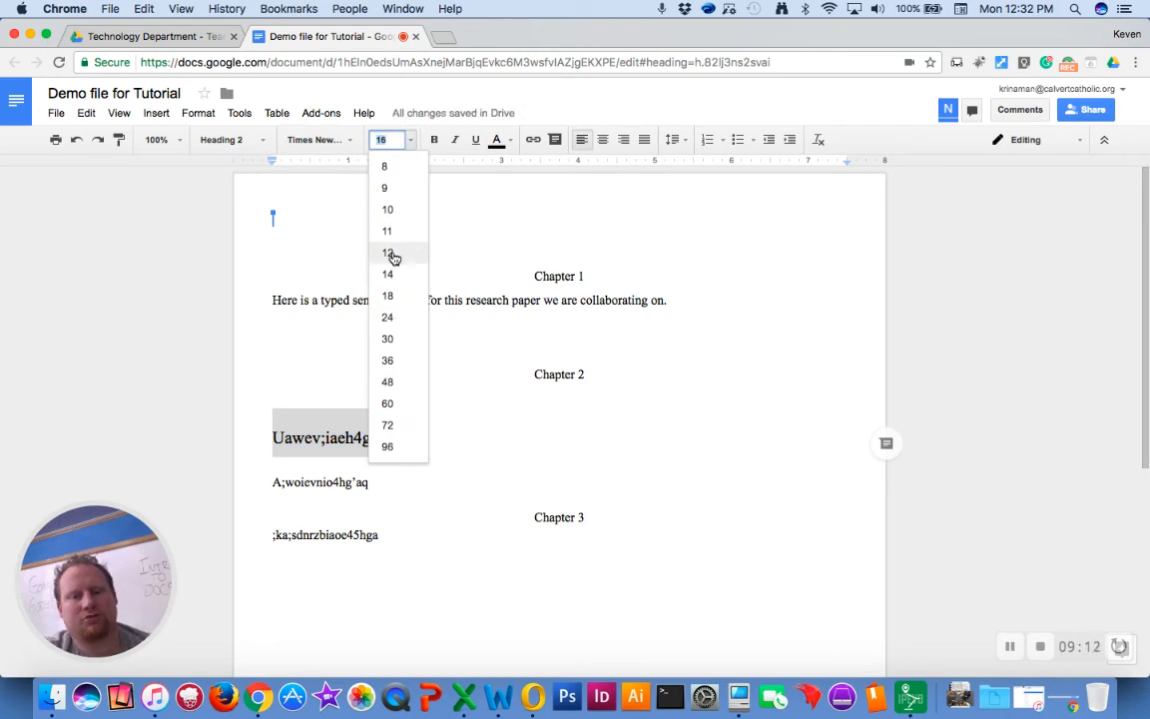
click(390, 253)
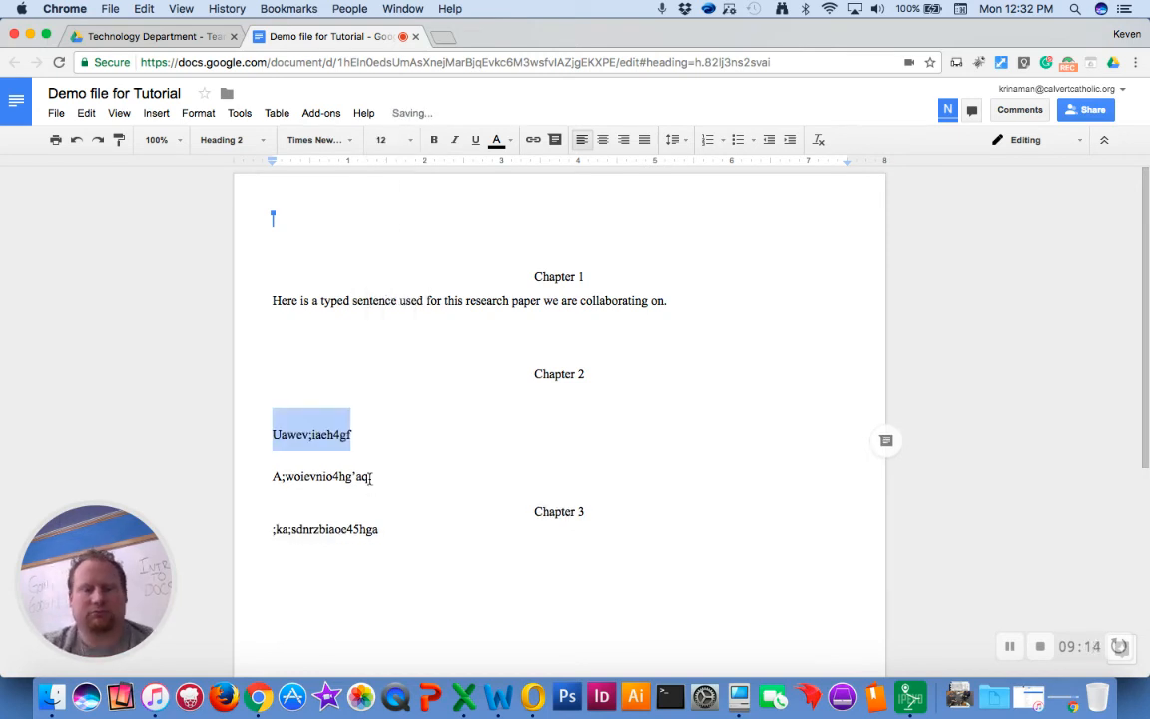
- Apply the Heading 3 style to the second filler line under Chapter 2, in Times New Roman, size 12
drag(368, 476, 273, 476)
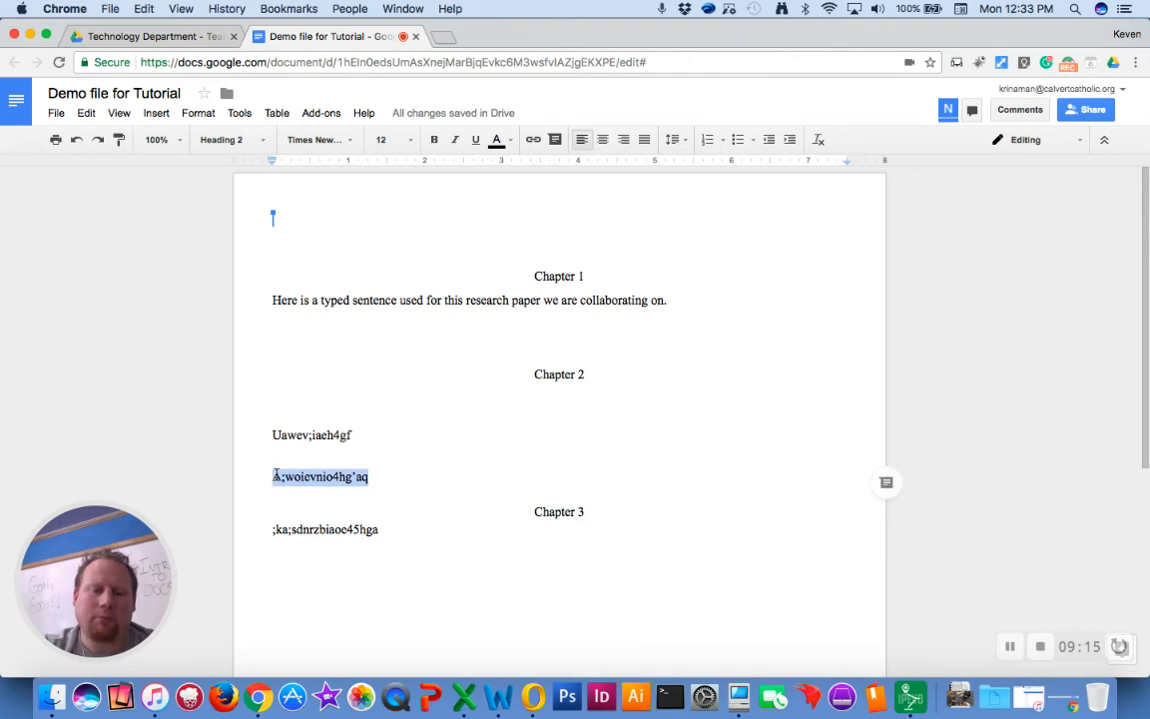
click(256, 140)
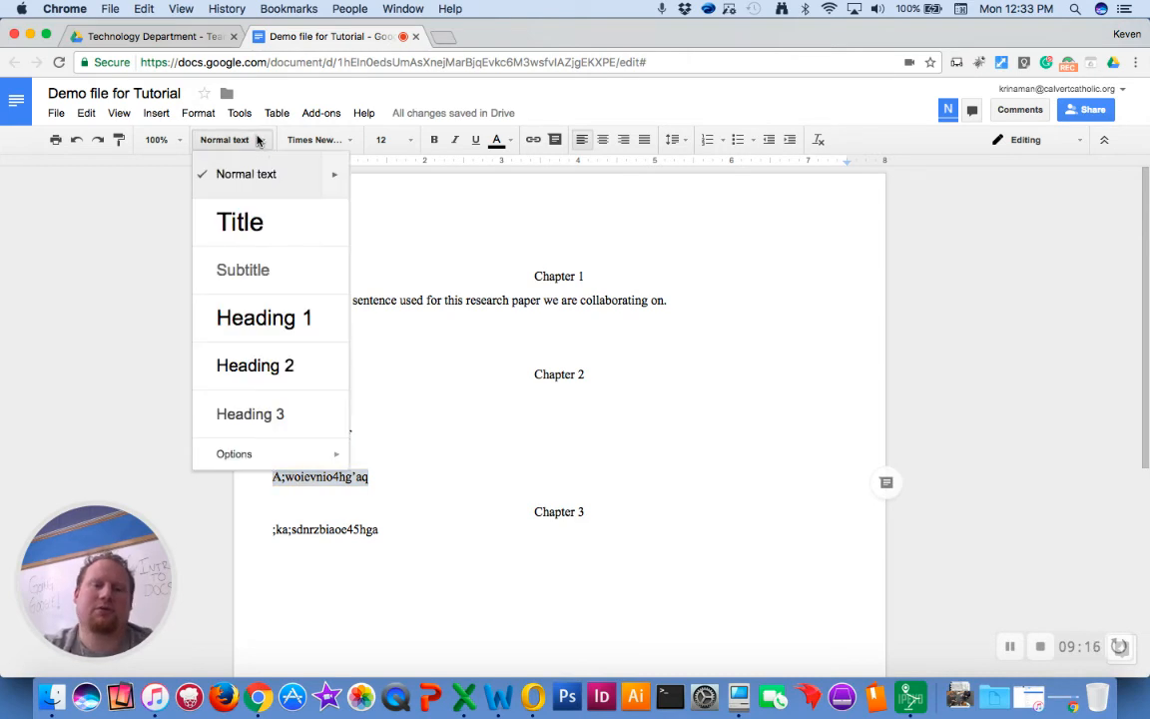
click(281, 409)
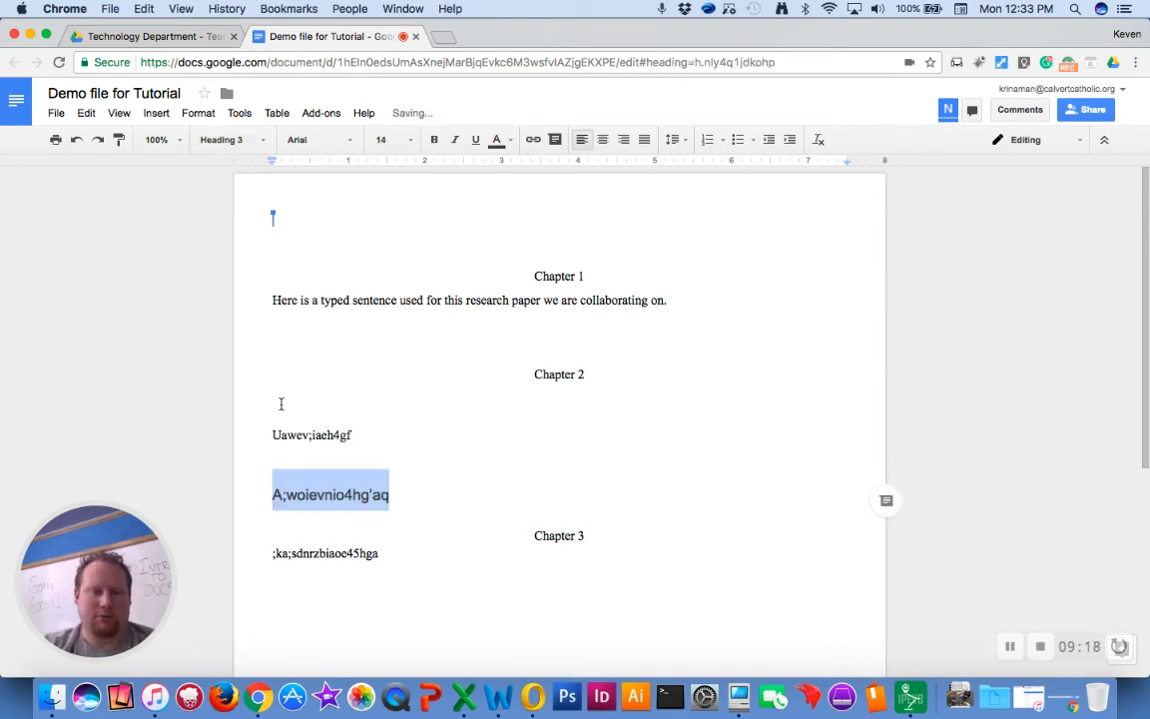
click(350, 142)
click(356, 171)
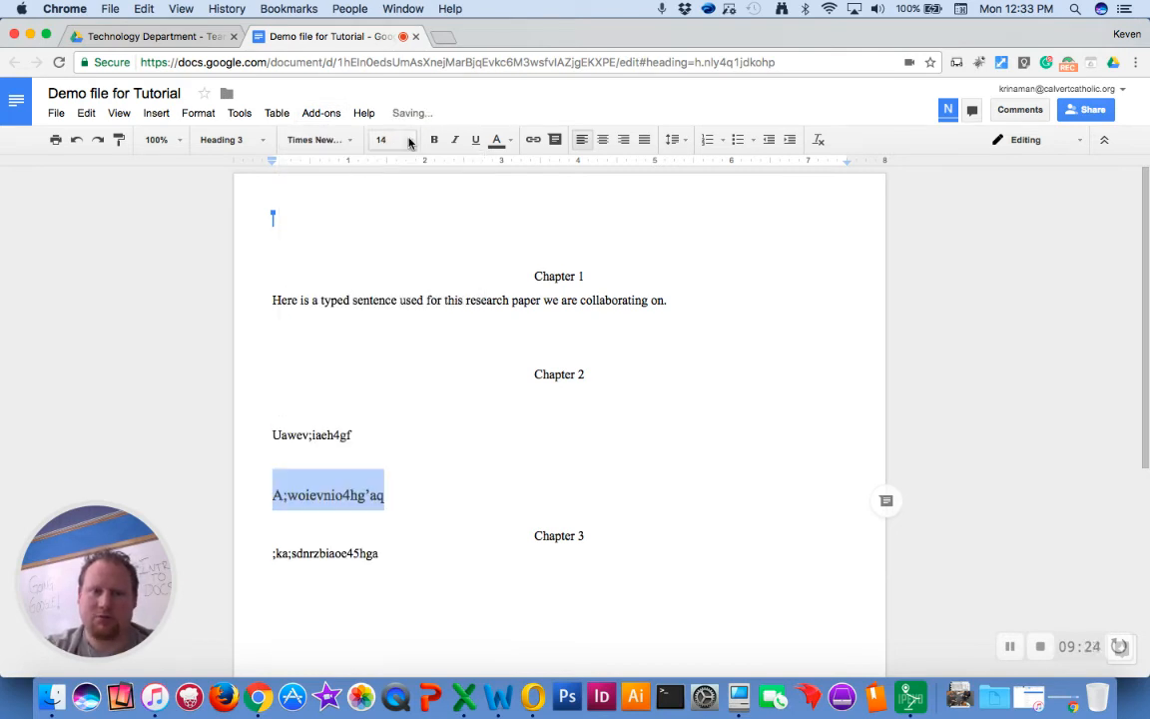
click(410, 140)
click(387, 252)
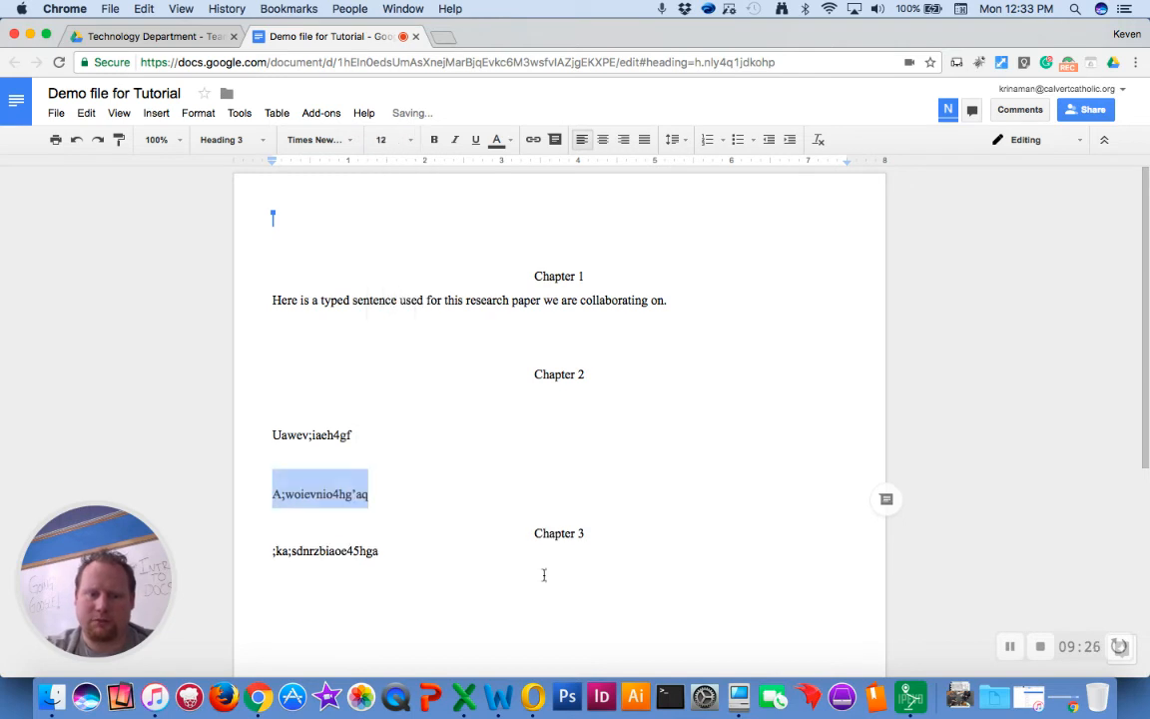
- Format "Chapter 3" as Heading 1 with the Times New Roman font at size 12
drag(590, 532, 517, 534)
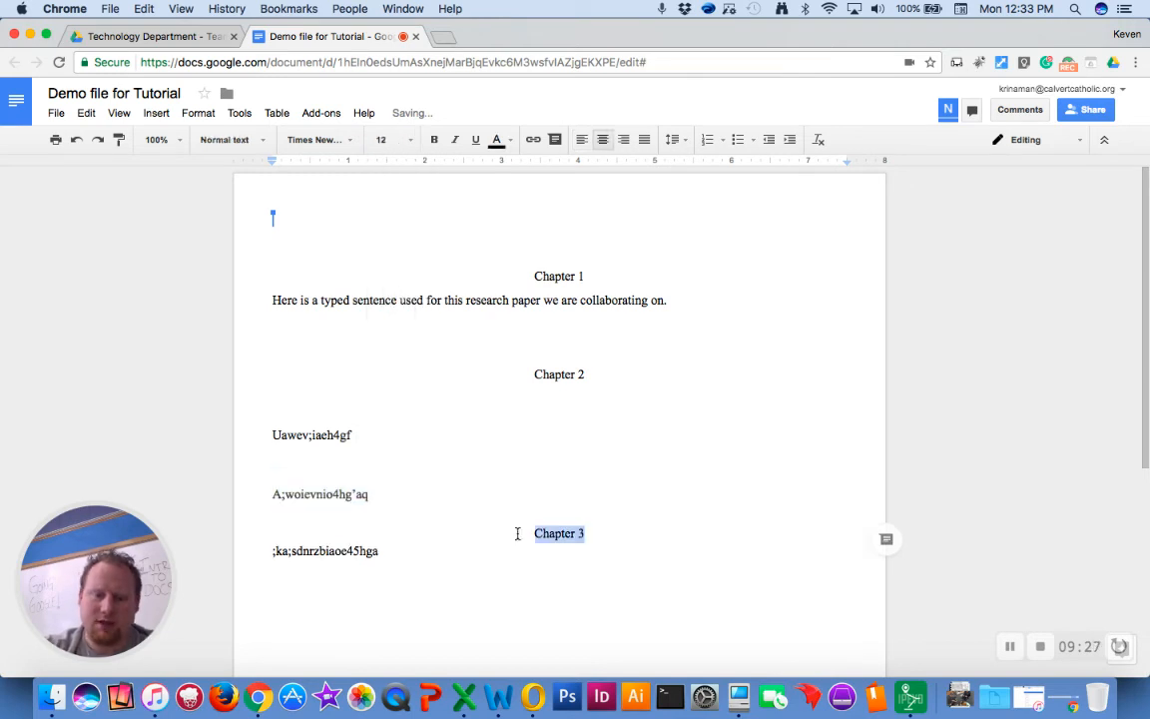
click(350, 142)
click(250, 142)
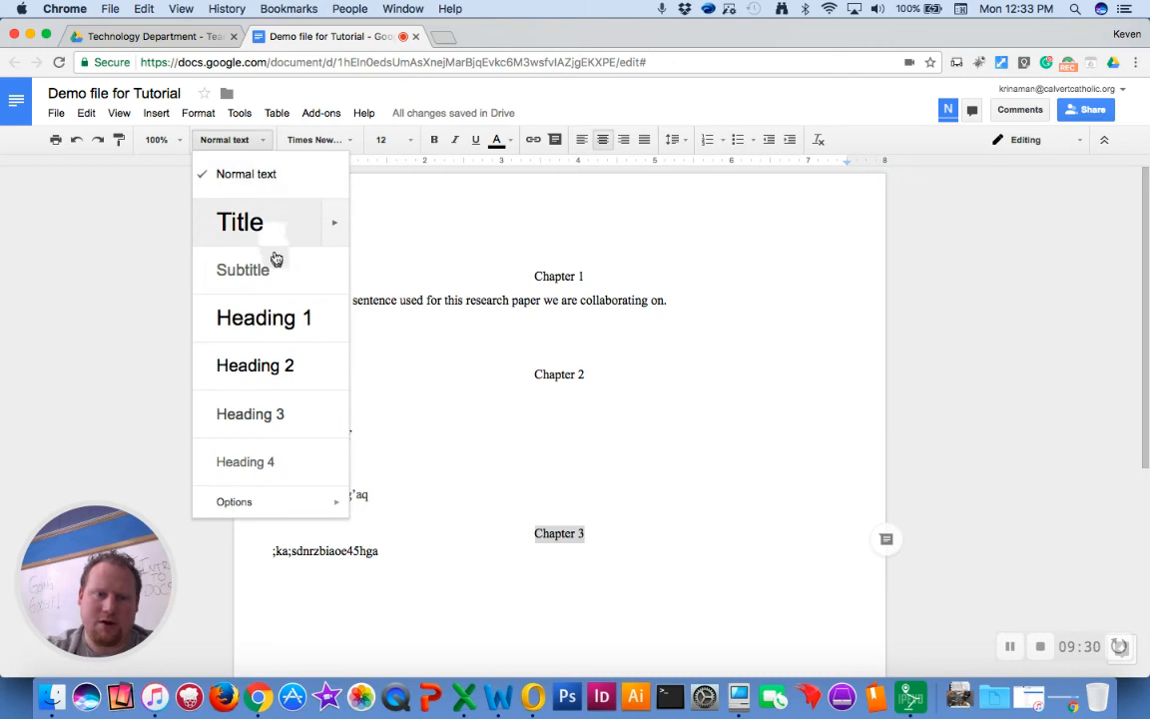
click(287, 320)
click(321, 140)
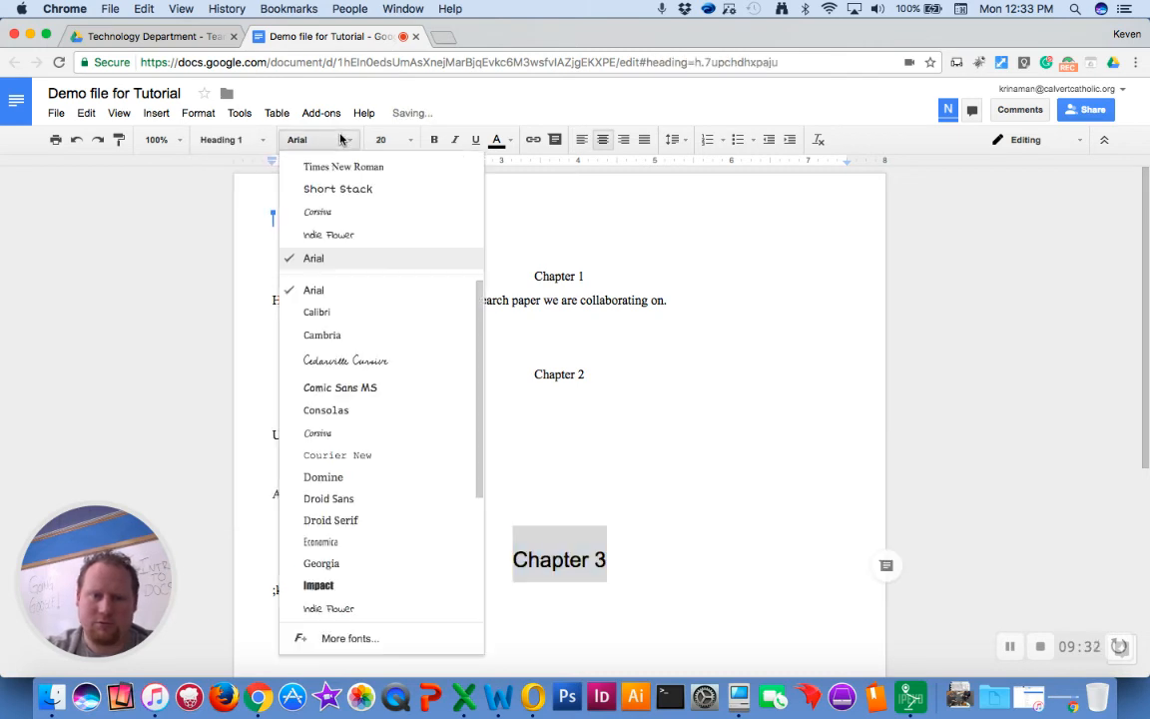
click(342, 166)
click(382, 139)
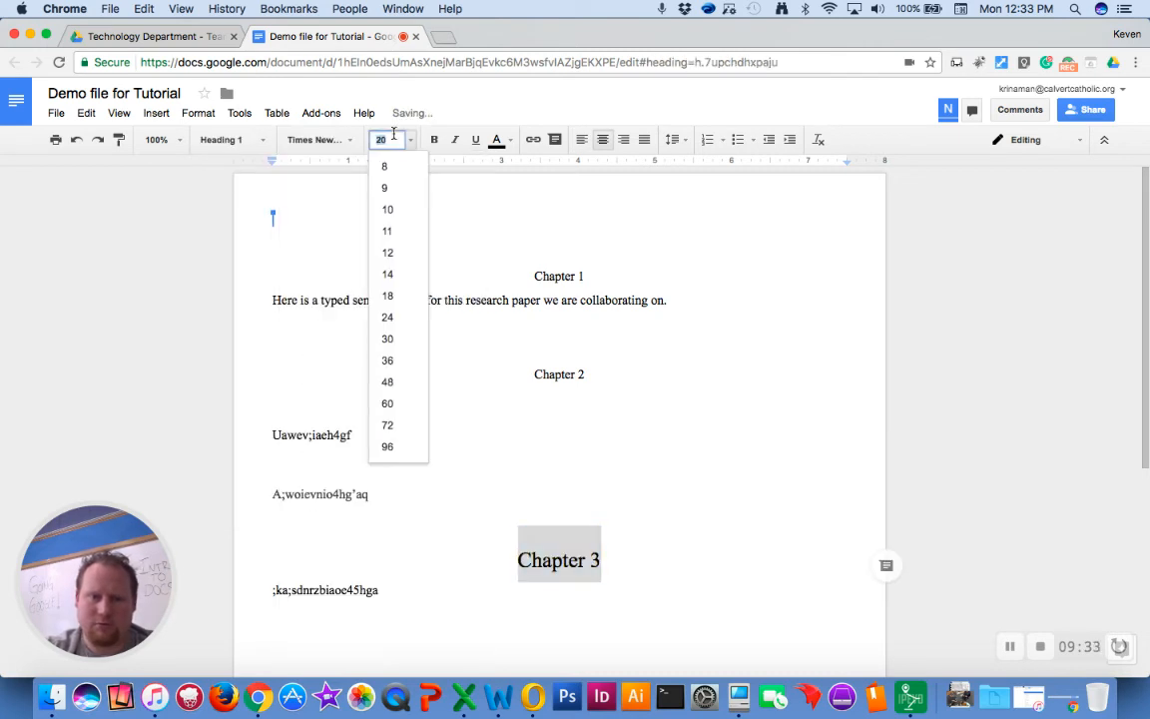
click(397, 256)
- Format the filler line under Chapter 3 as Heading 2 with the Times New Roman font at size 12
drag(381, 588, 267, 586)
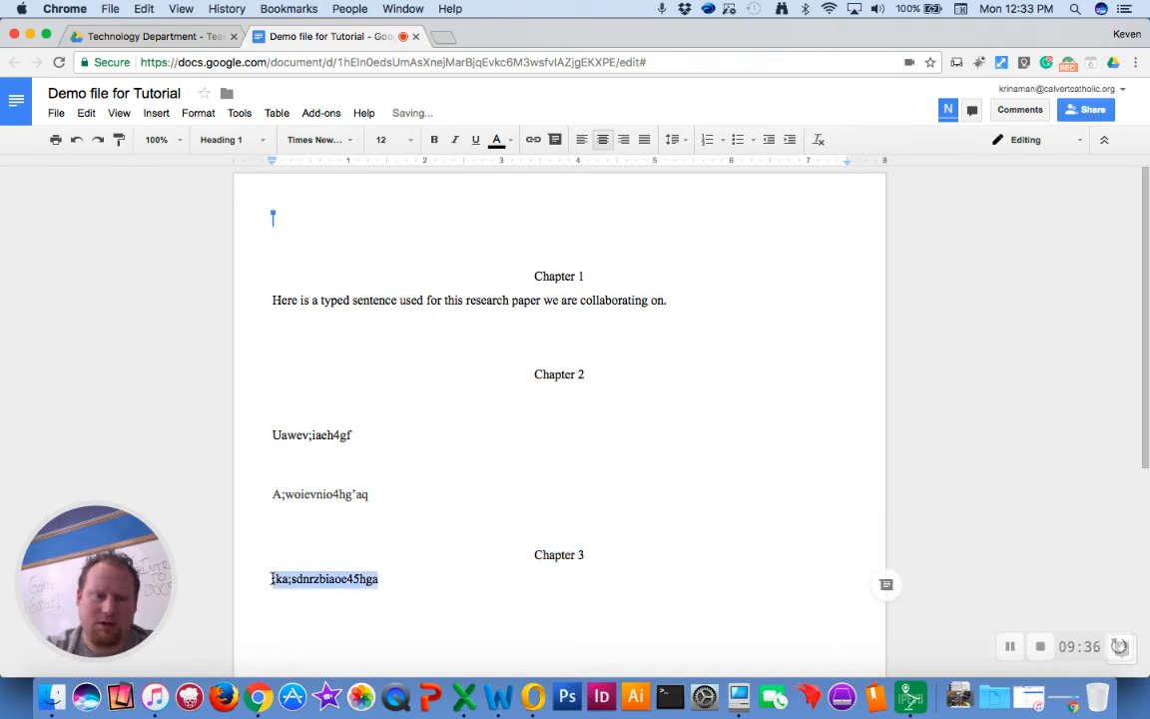
click(228, 140)
click(280, 364)
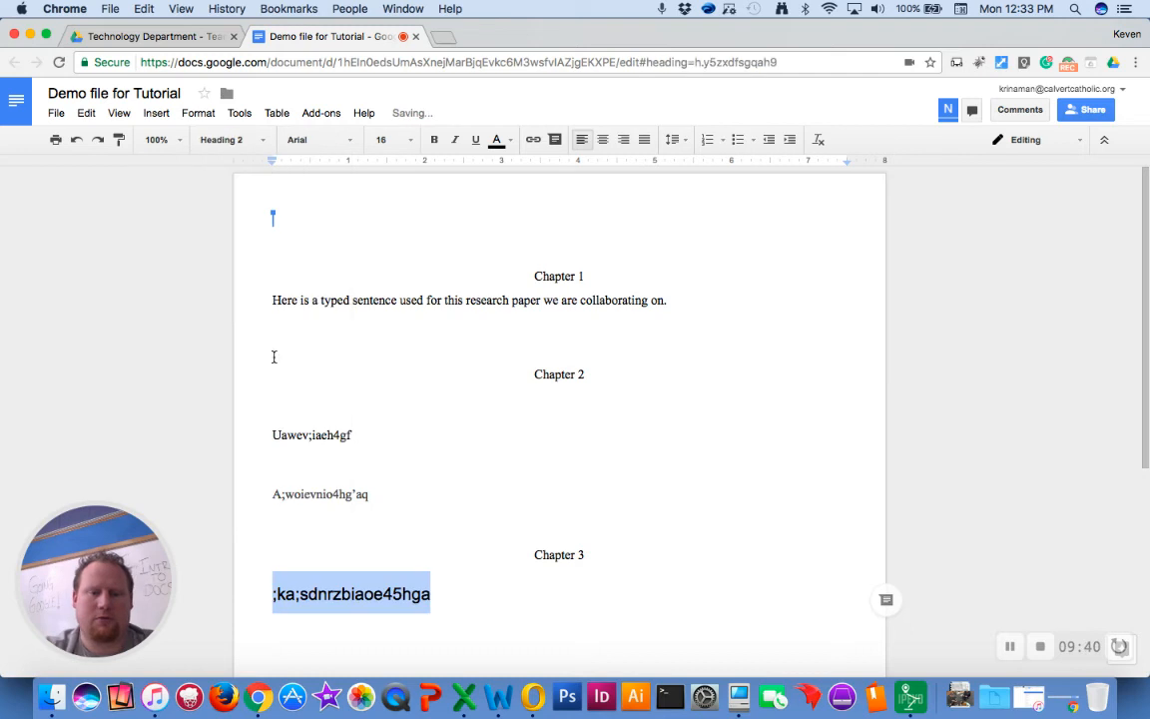
click(329, 140)
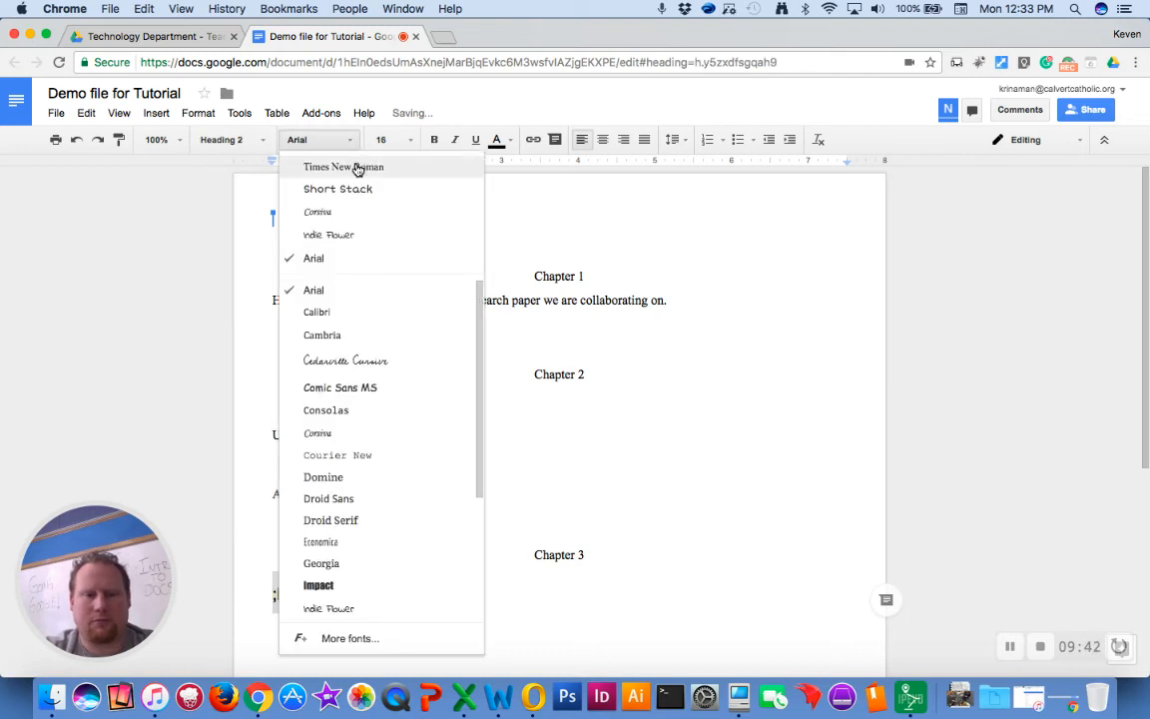
click(355, 167)
click(384, 140)
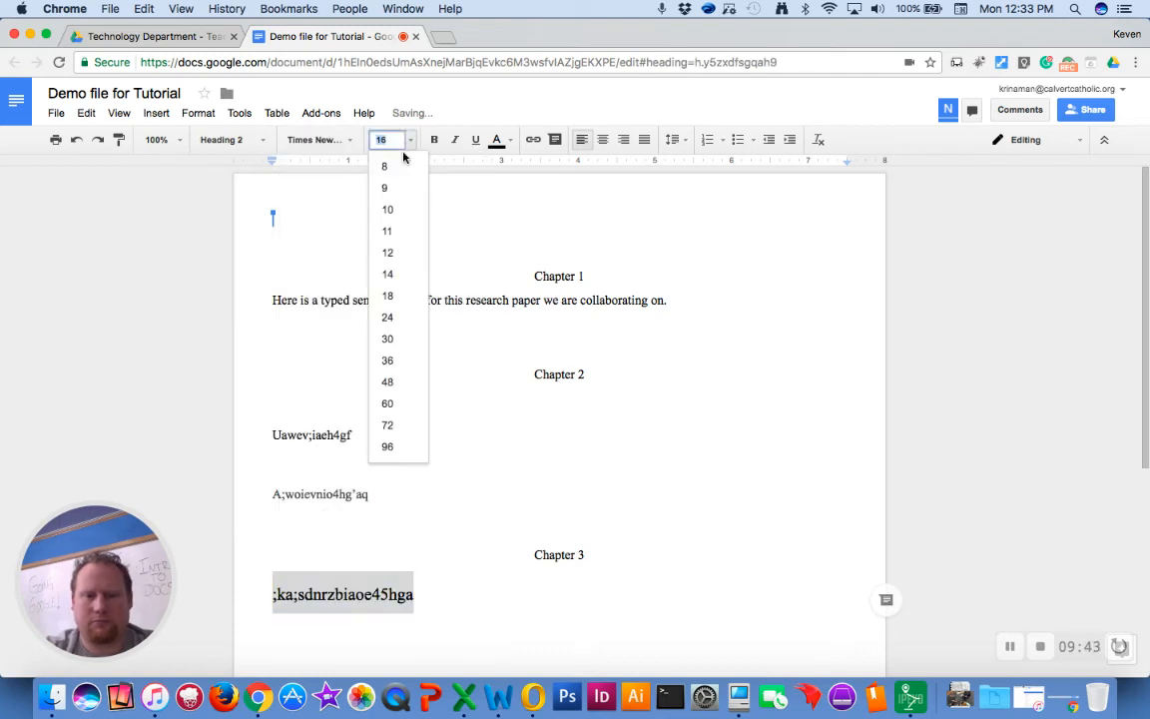
click(400, 254)
- Insert a table of contents with page numbers on the blank line above the Chapter 1 heading
click(290, 244)
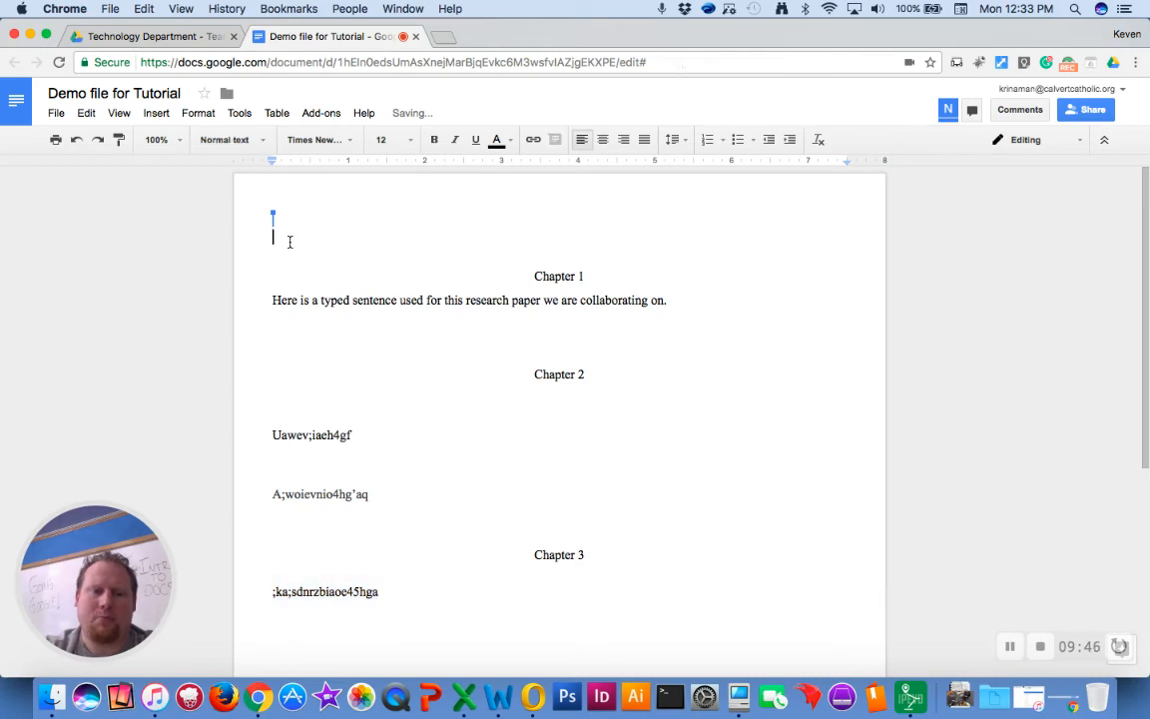
click(158, 118)
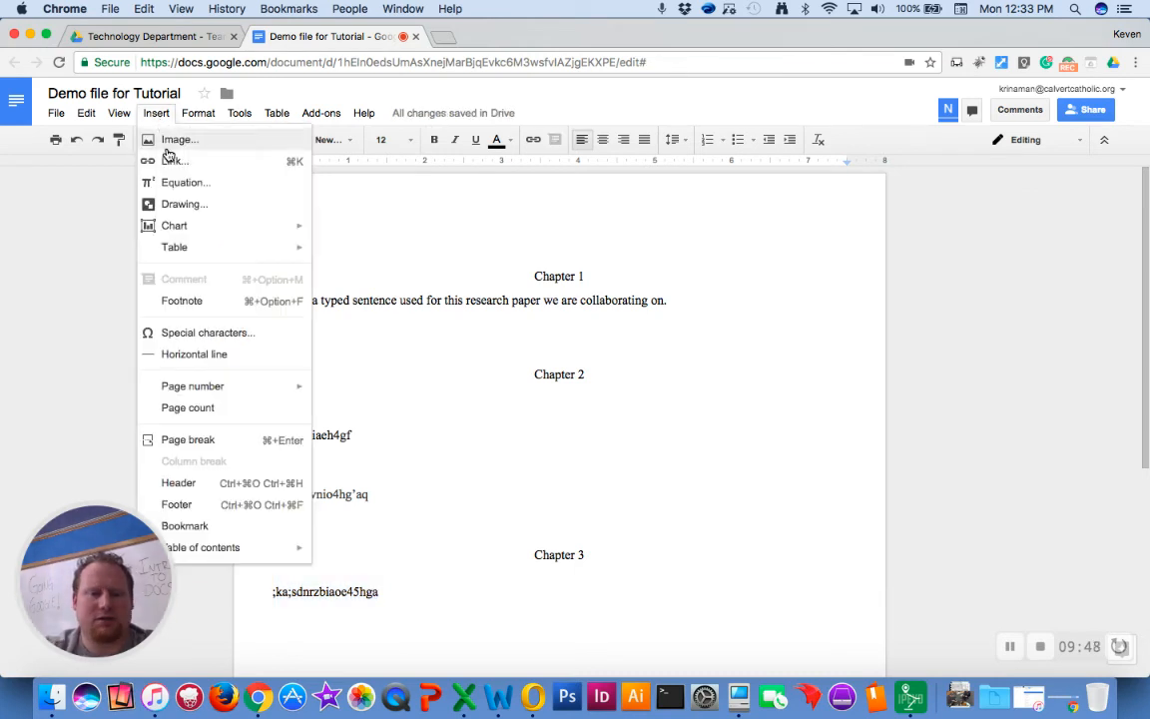
mouse_move(239, 551)
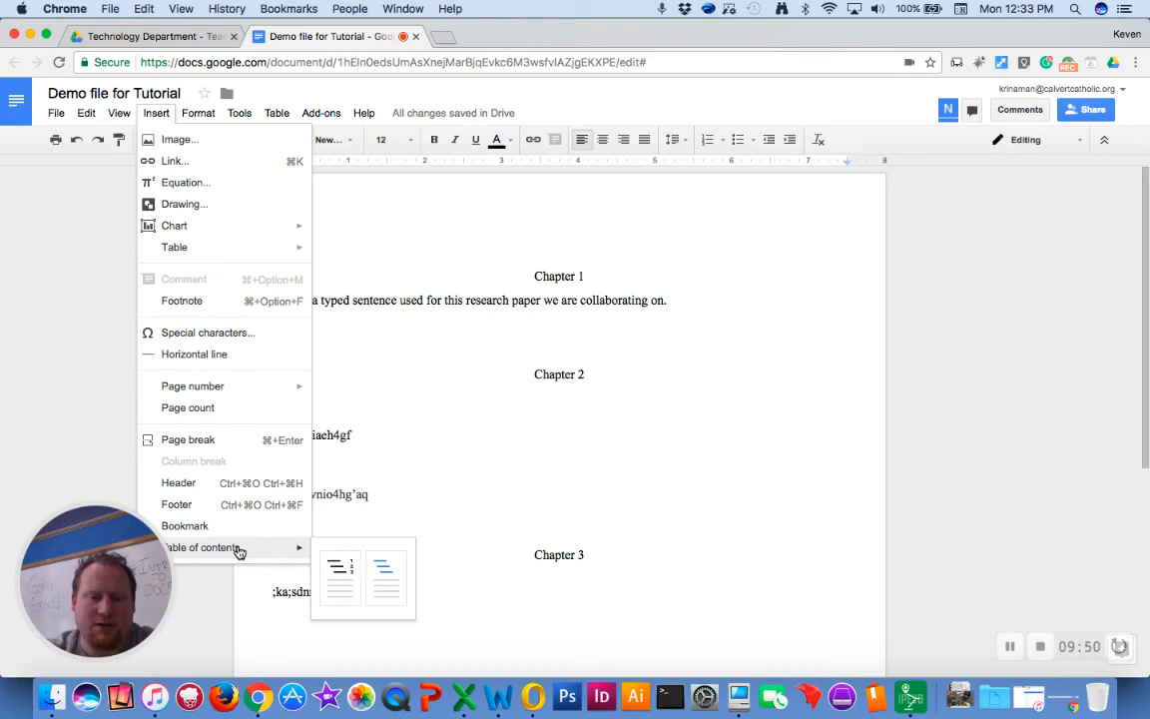
click(340, 577)
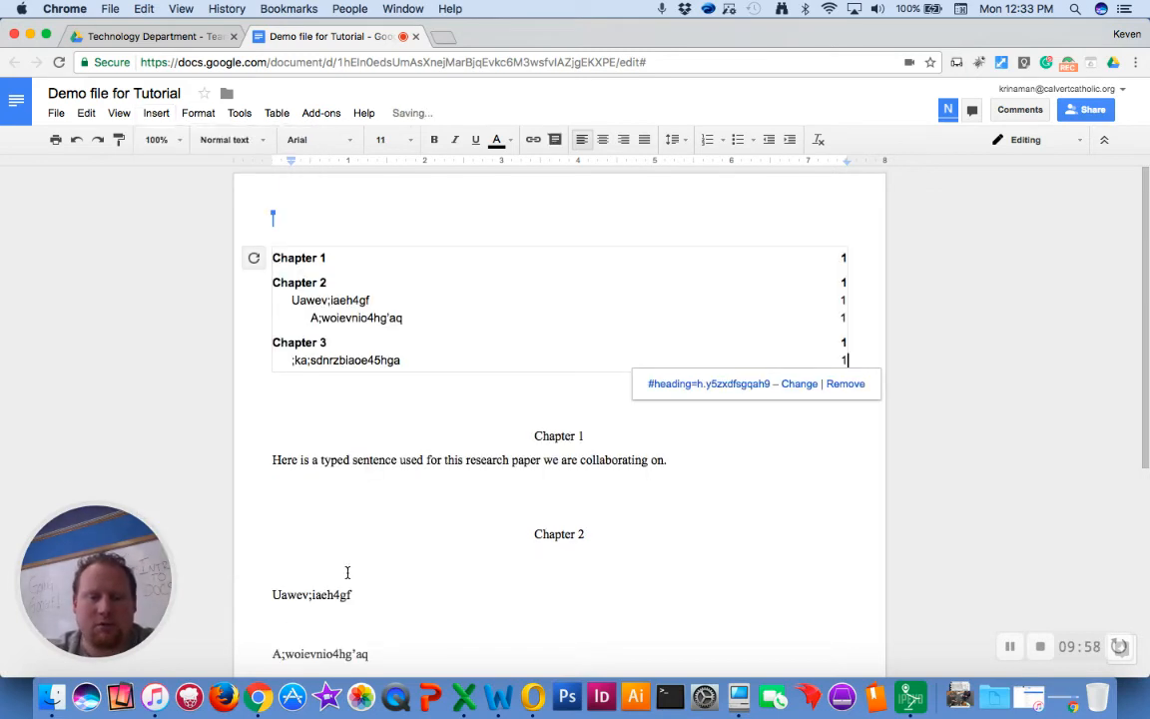
- Show the heading link behind the Chapter 1 entry in the table of contents
click(332, 239)
click(296, 257)
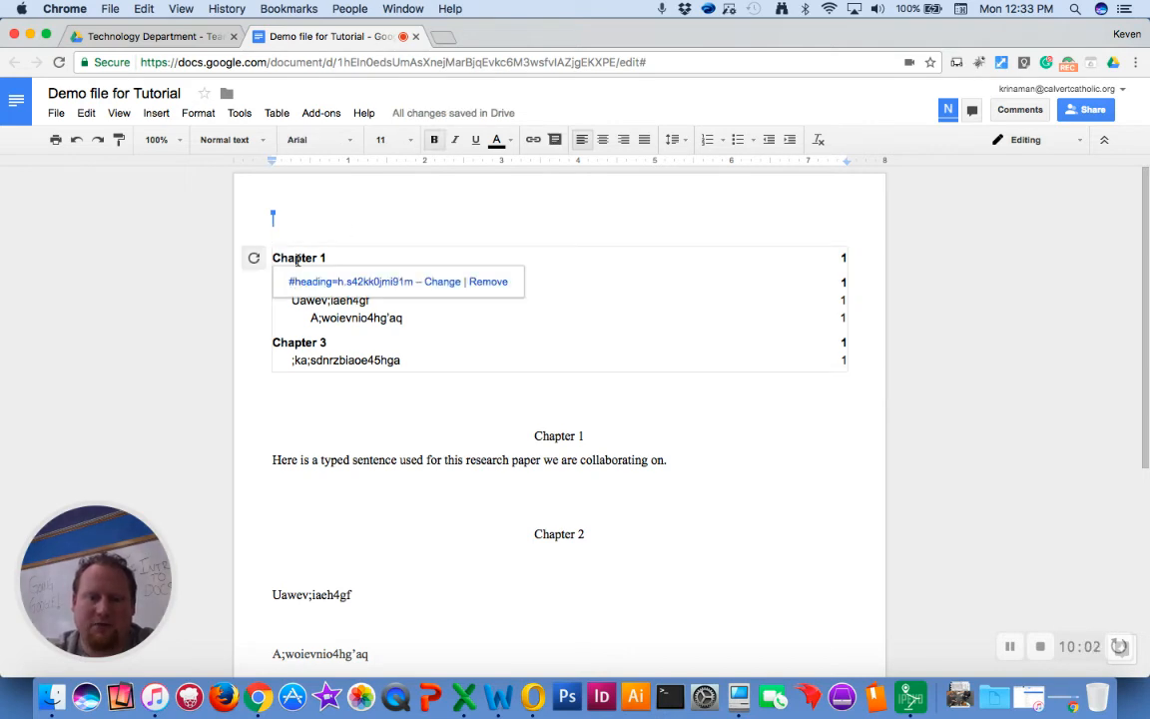
click(316, 237)
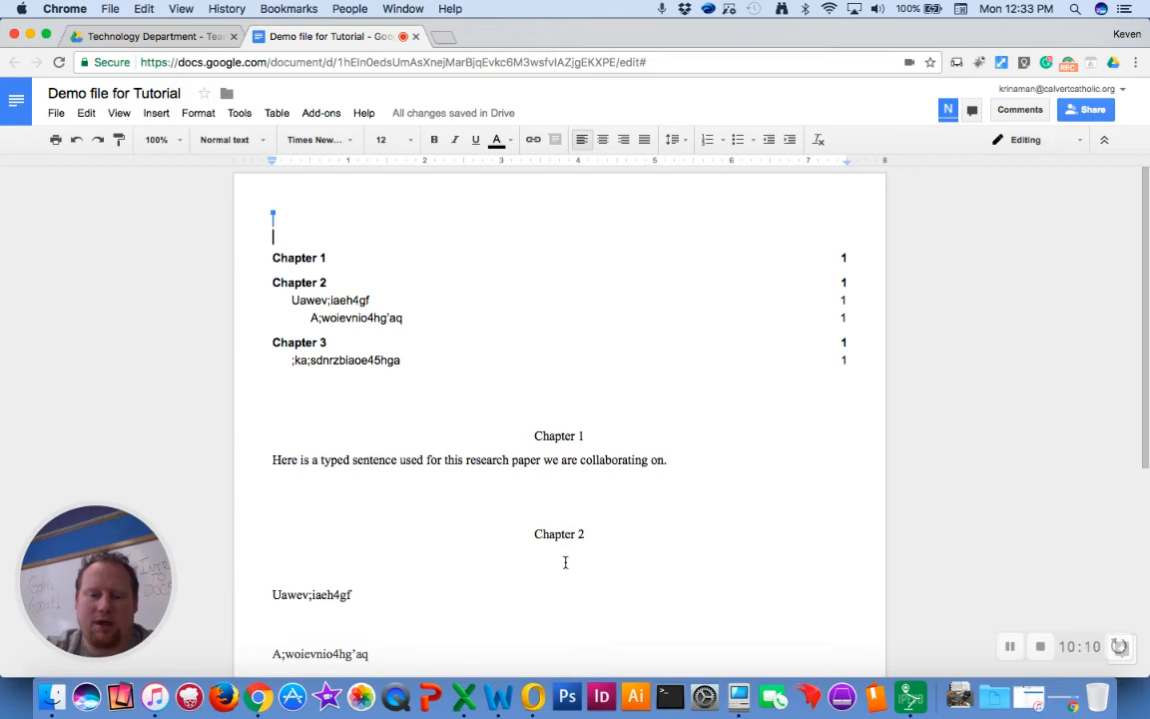
- Push the Chapter 2 heading onto the second page by adding blank lines directly above it
click(554, 523)
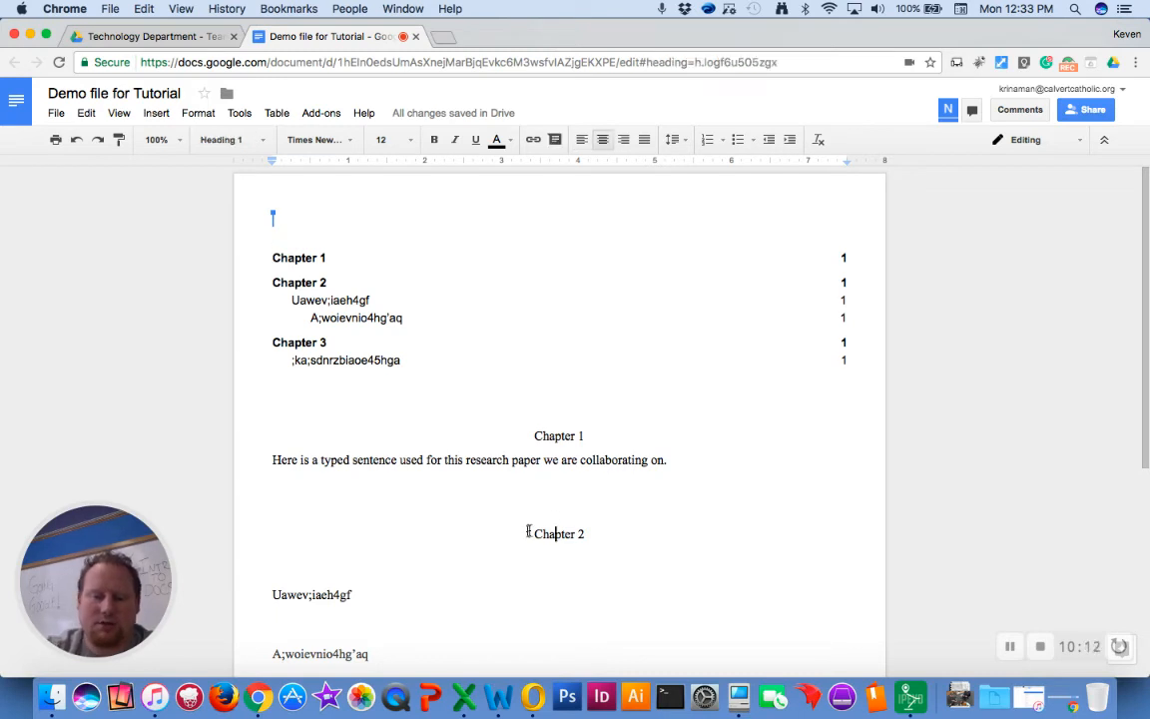
click(528, 532)
key(Return)
key(Return)
key(Return)
key(Return)
key(Return)
key(Return)
key(Return)
key(Return)
key(Return)
key(Return)
key(Return)
key(Return)
key(Return)
key(Return)
key(Return)
key(Return)
key(Return)
key(Return)
key(Return)
key(Return)
key(Return)
key(Return)
key(Return)
key(Return)
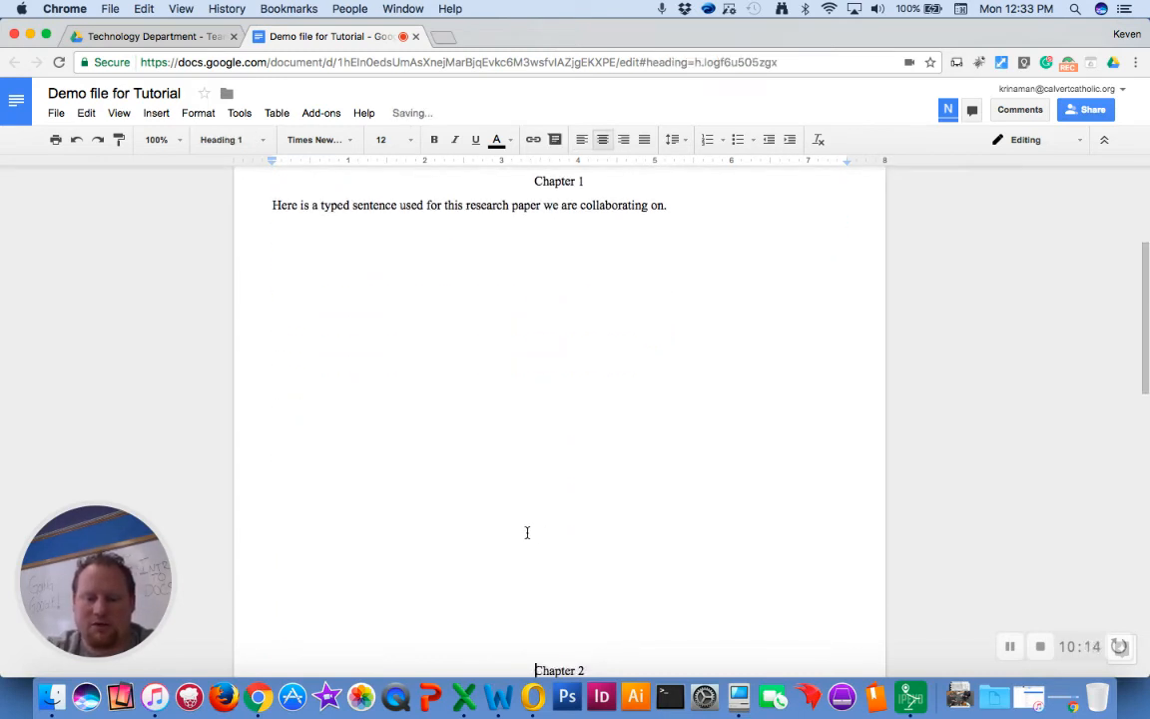
key(BackSpace)
key(BackSpace)
key(BackSpace)
key(BackSpace)
key(BackSpace)
key(BackSpace)
key(BackSpace)
key(BackSpace)
key(BackSpace)
key(BackSpace)
key(BackSpace)
key(BackSpace)
key(BackSpace)
key(BackSpace)
key(BackSpace)
key(BackSpace)
key(BackSpace)
key(BackSpace)
key(BackSpace)
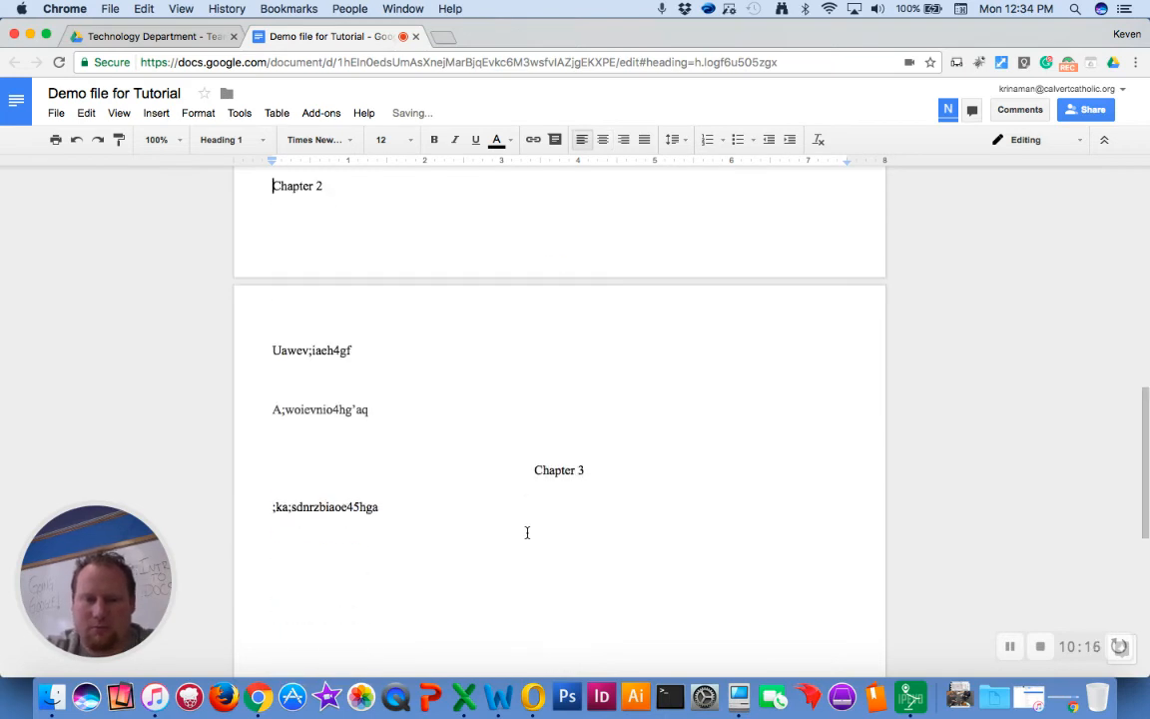
key(Return)
key(Return)
key(Return)
key(Return)
key(Return)
key(Return)
key(Return)
key(Return)
key(Return)
key(Return)
key(Return)
key(Return)
key(Return)
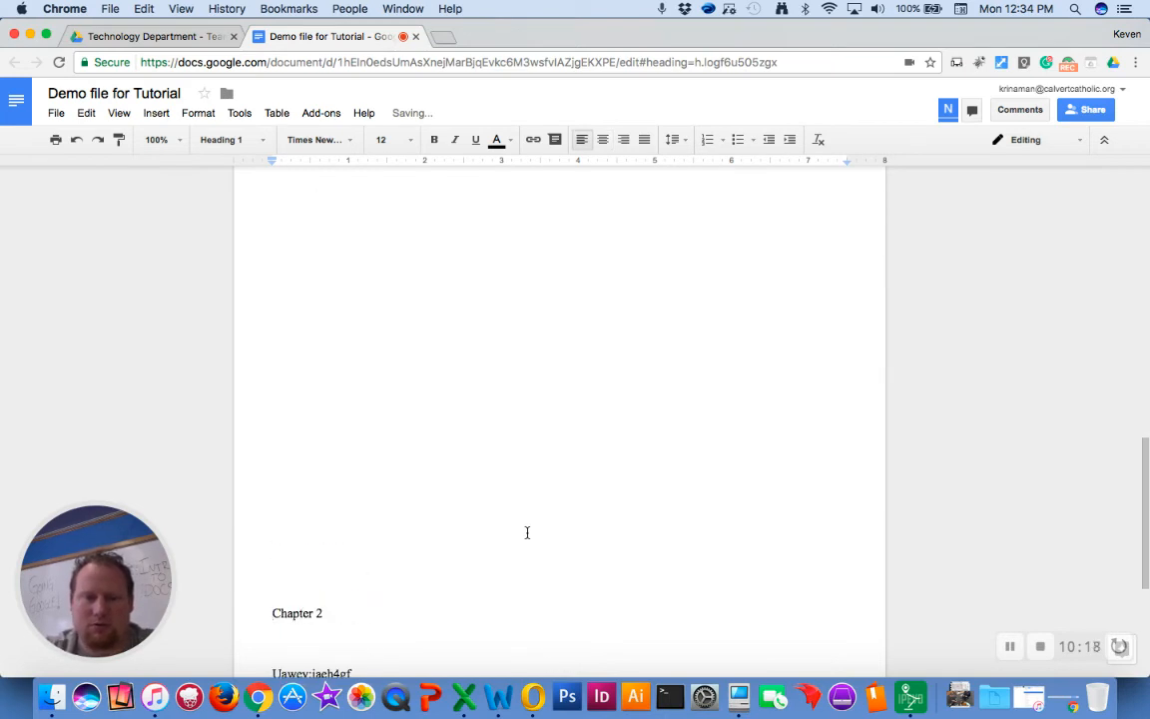
key(Return)
key(Return)
- Update the table of contents so its page numbers reflect the moved Chapter 2 heading
scroll(652, 542, up, 10)
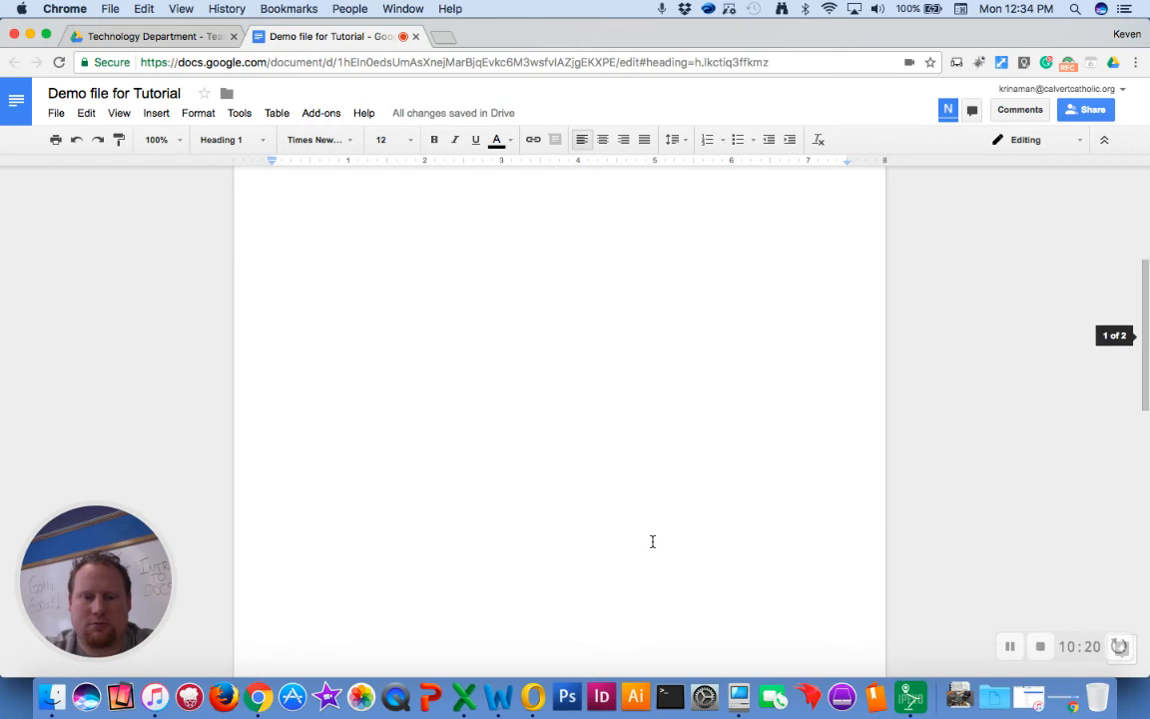
click(466, 323)
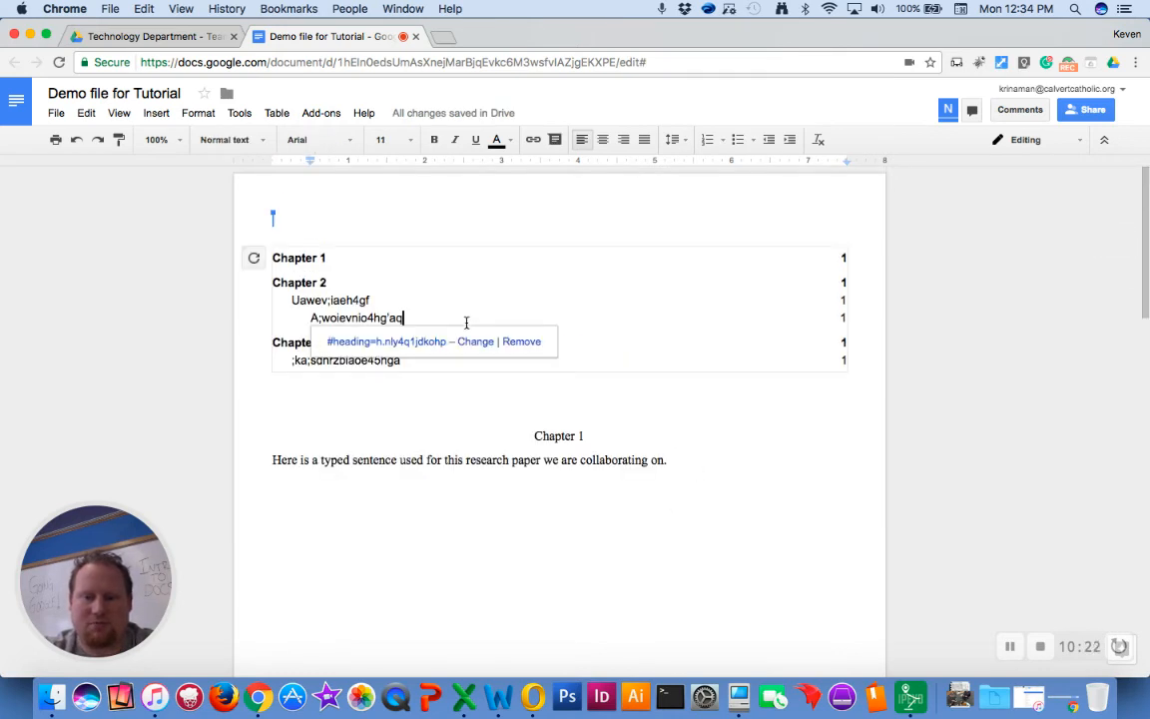
click(255, 260)
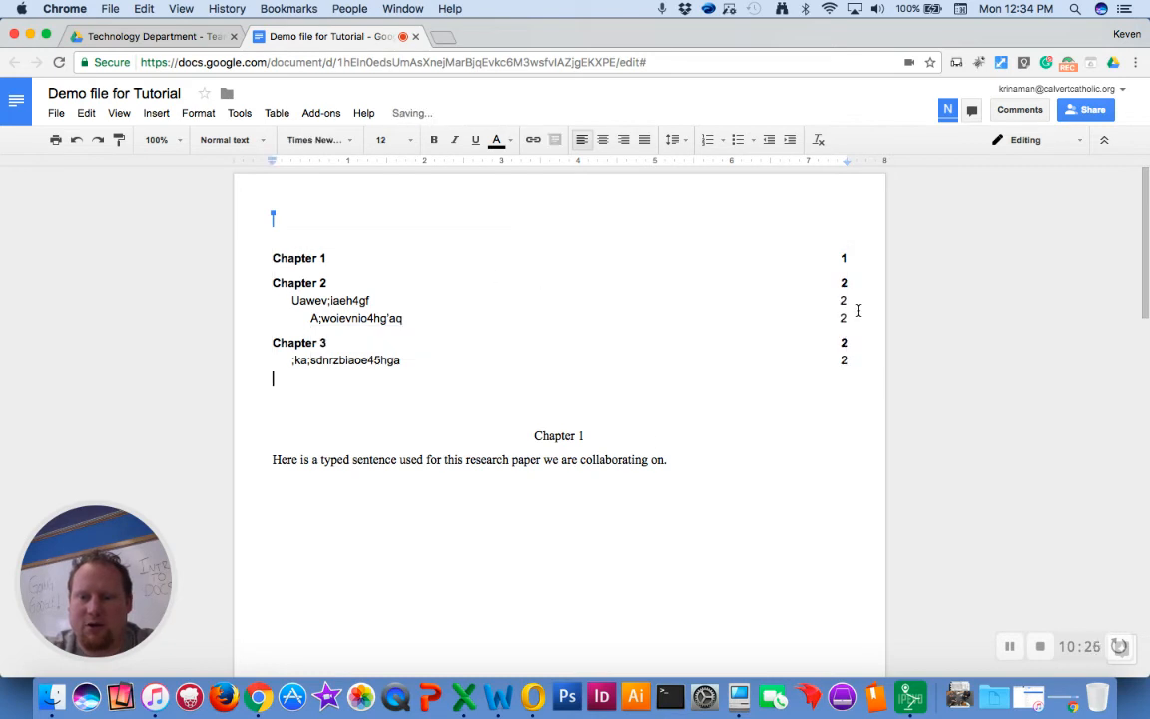
- Insert a page break before the Chapter 3 heading and refresh the table of contents
scroll(621, 460, down, 15)
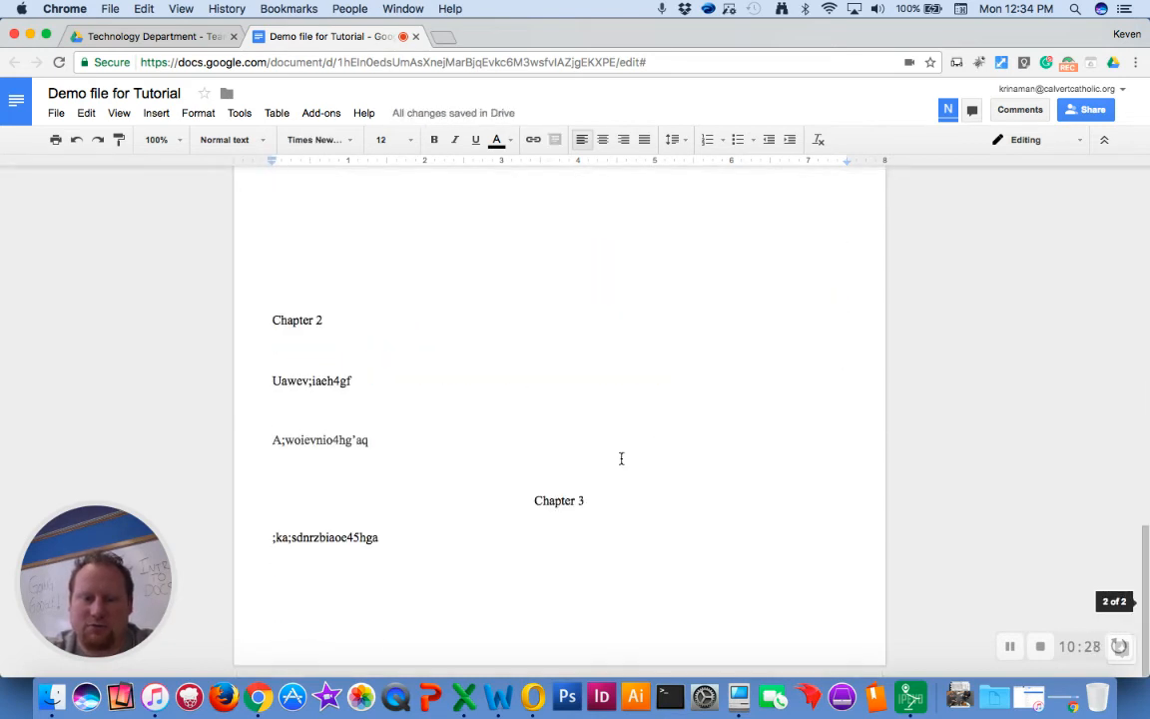
click(524, 500)
key(super+Return)
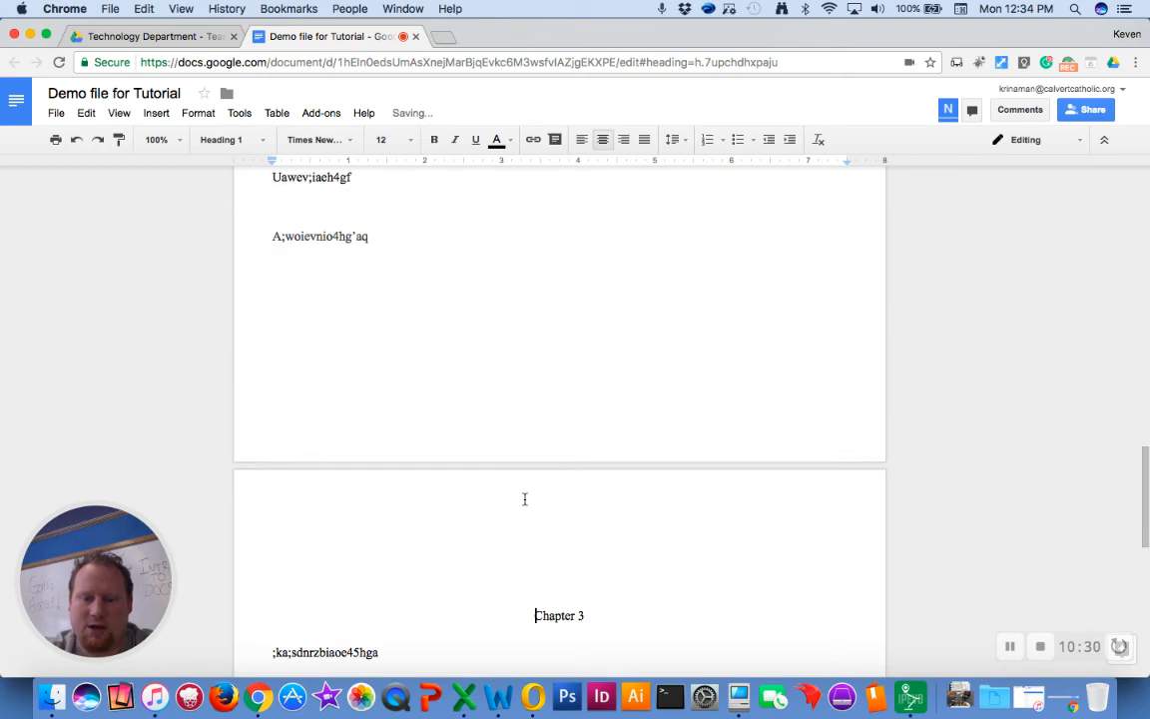
scroll(526, 500, up, 15)
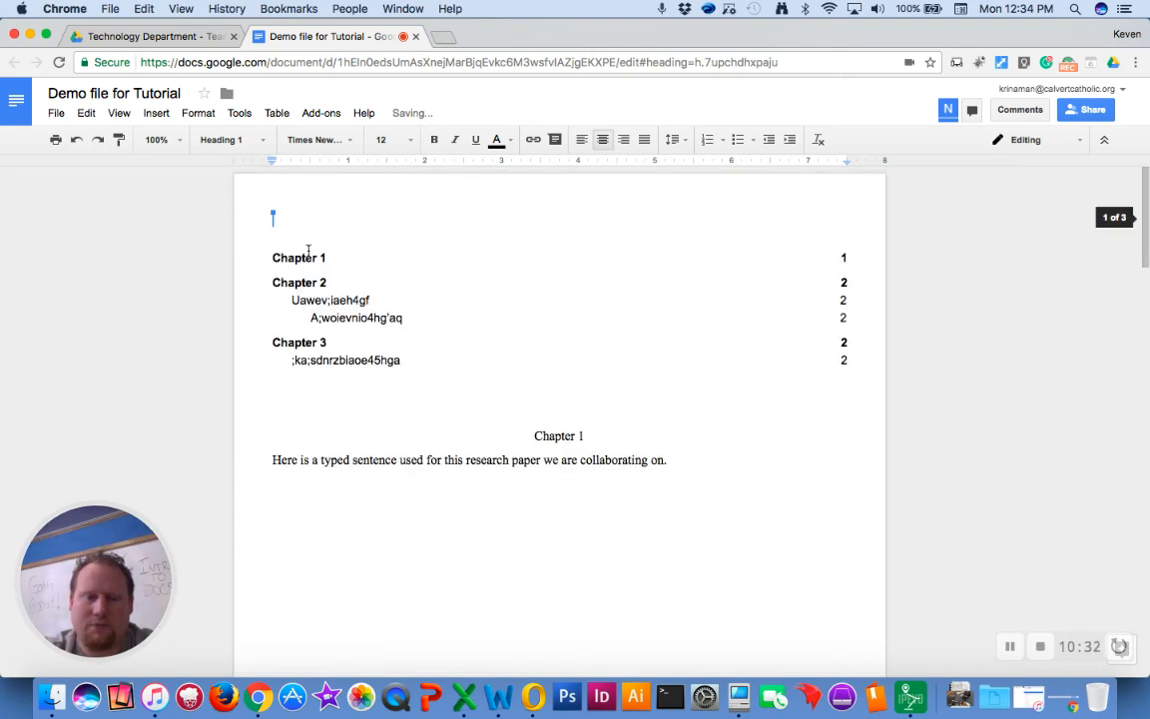
click(355, 279)
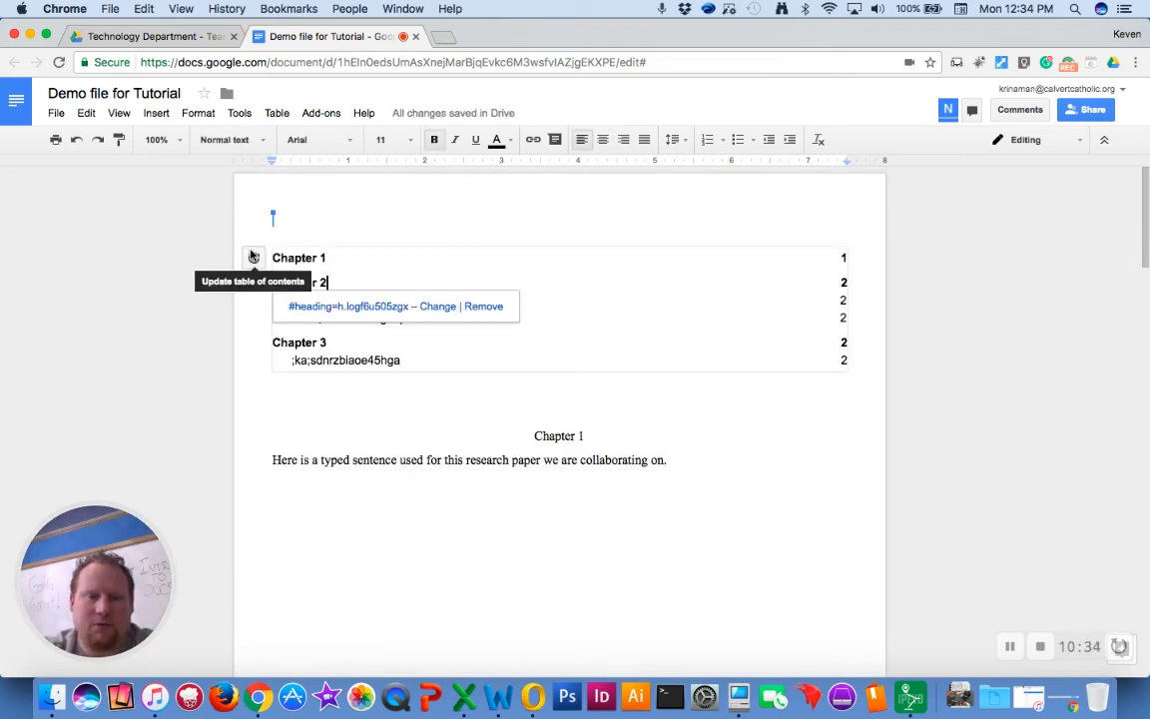
click(253, 257)
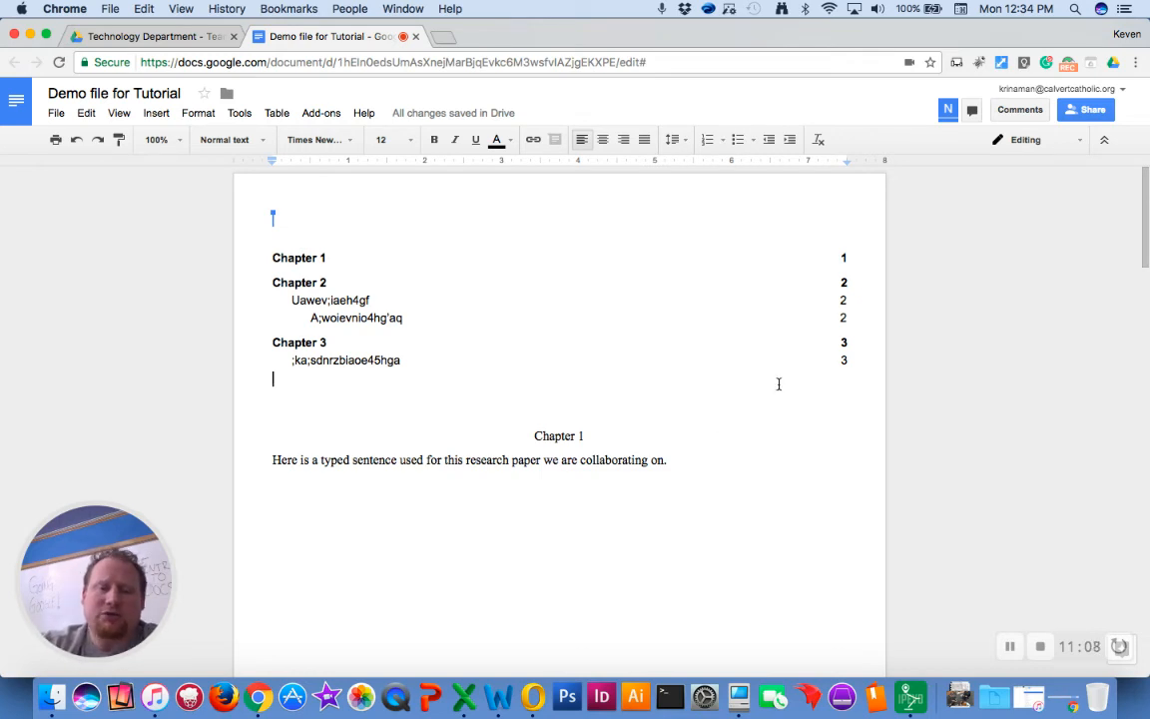
- Open the page header and enter the text "Running head PAPER TITLE"
double_click(340, 188)
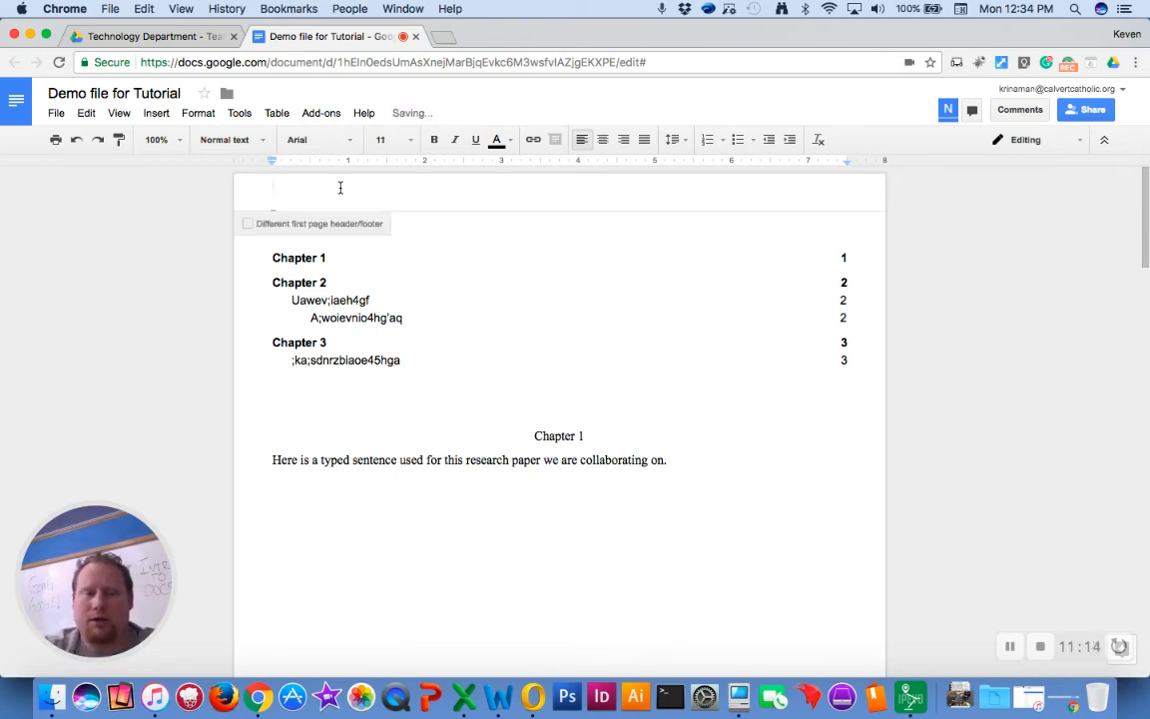
text(Runn)
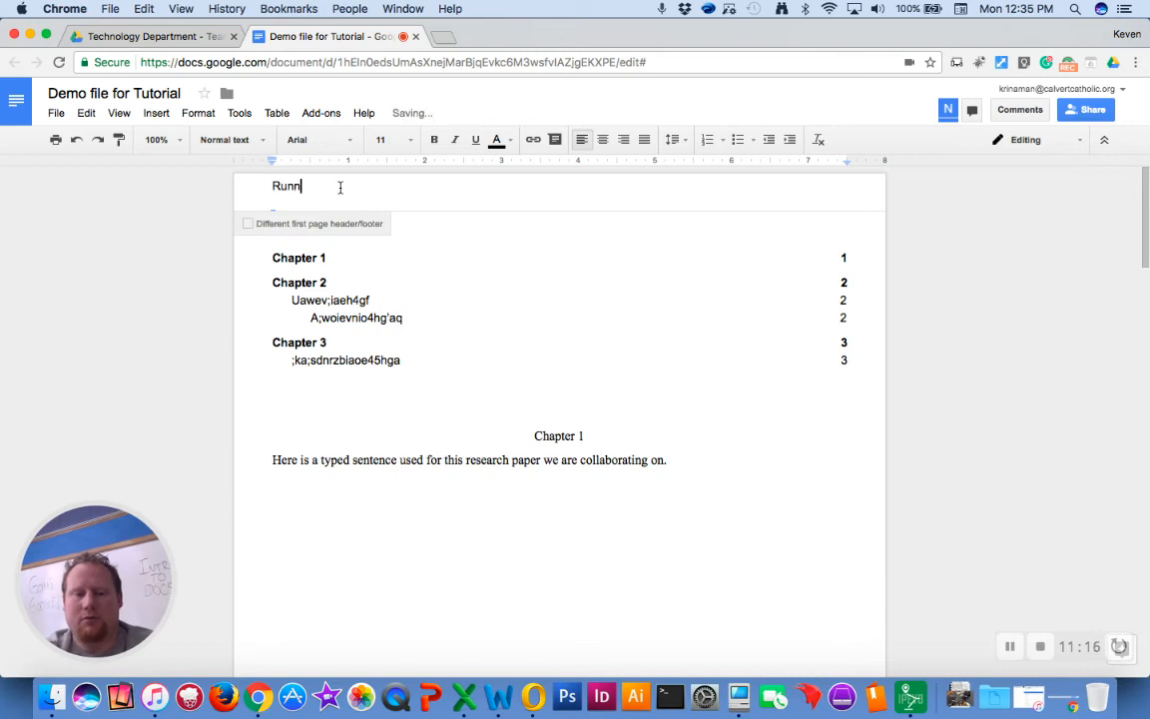
text(ing head)
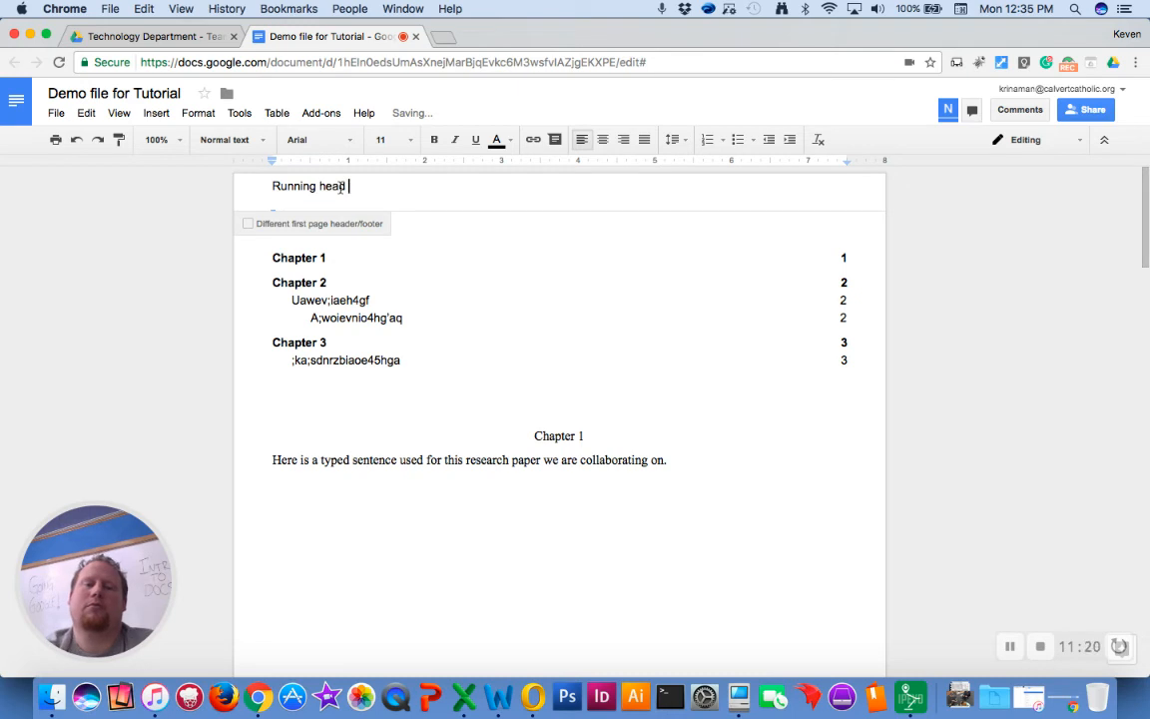
text( PAPER TIT)
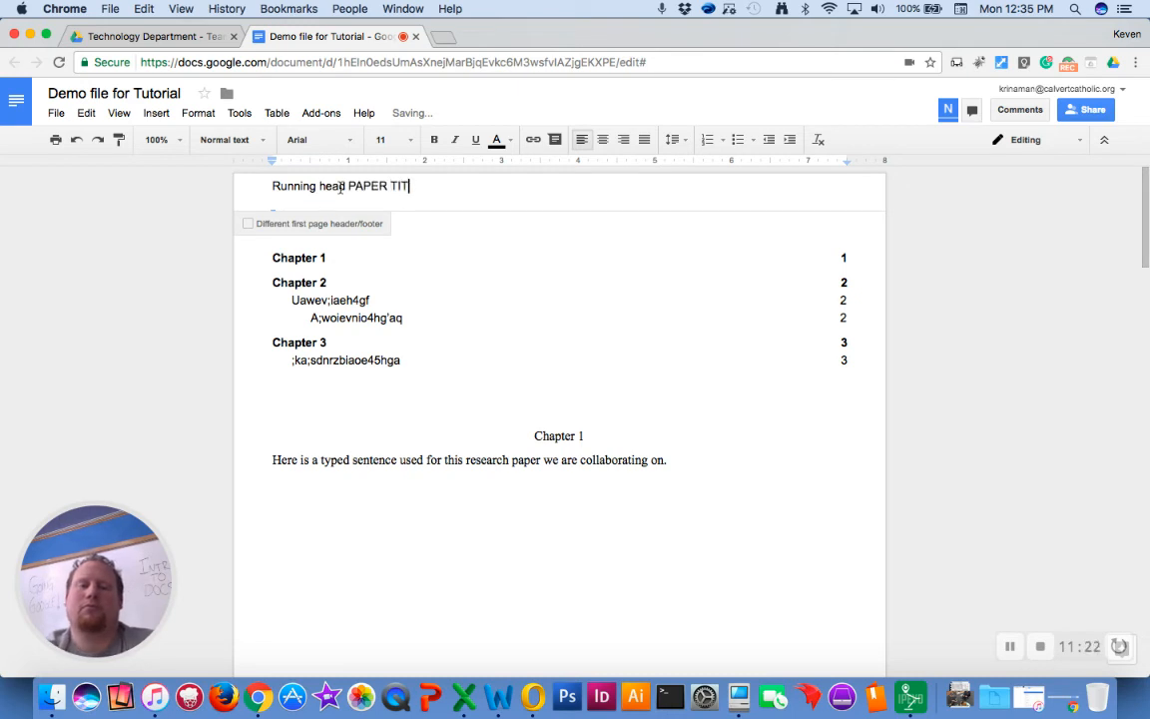
text(LE)
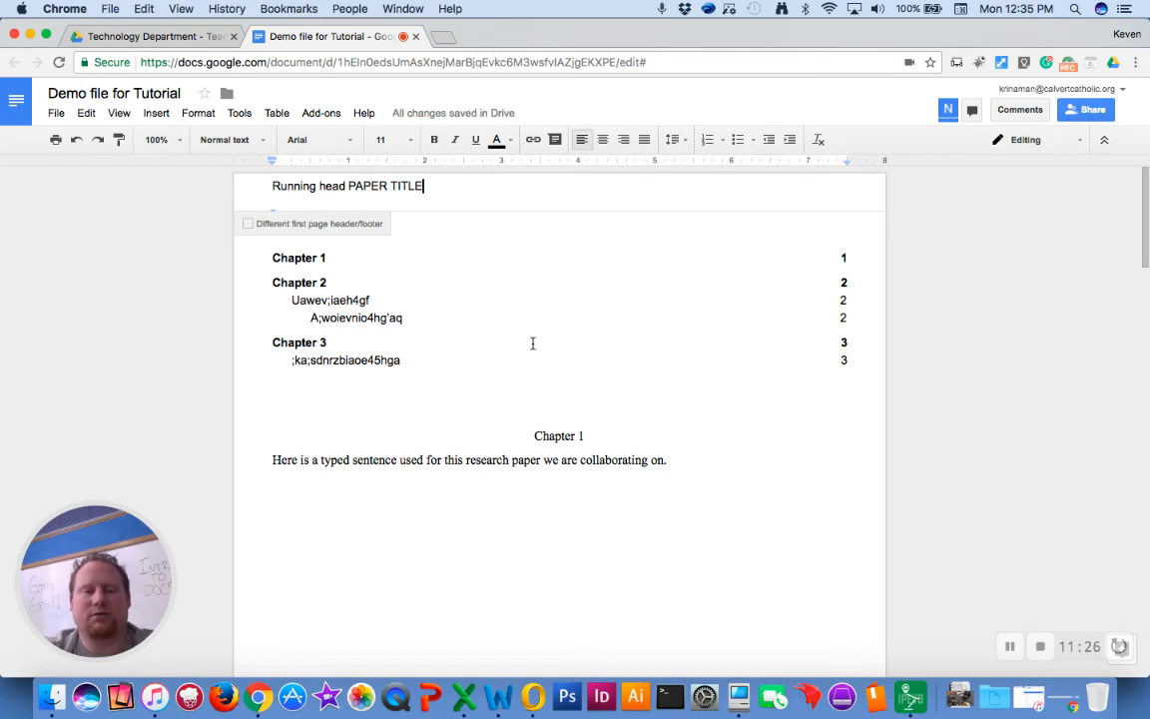
- Enable the different first page header/footer option and check the header on the second page
click(271, 228)
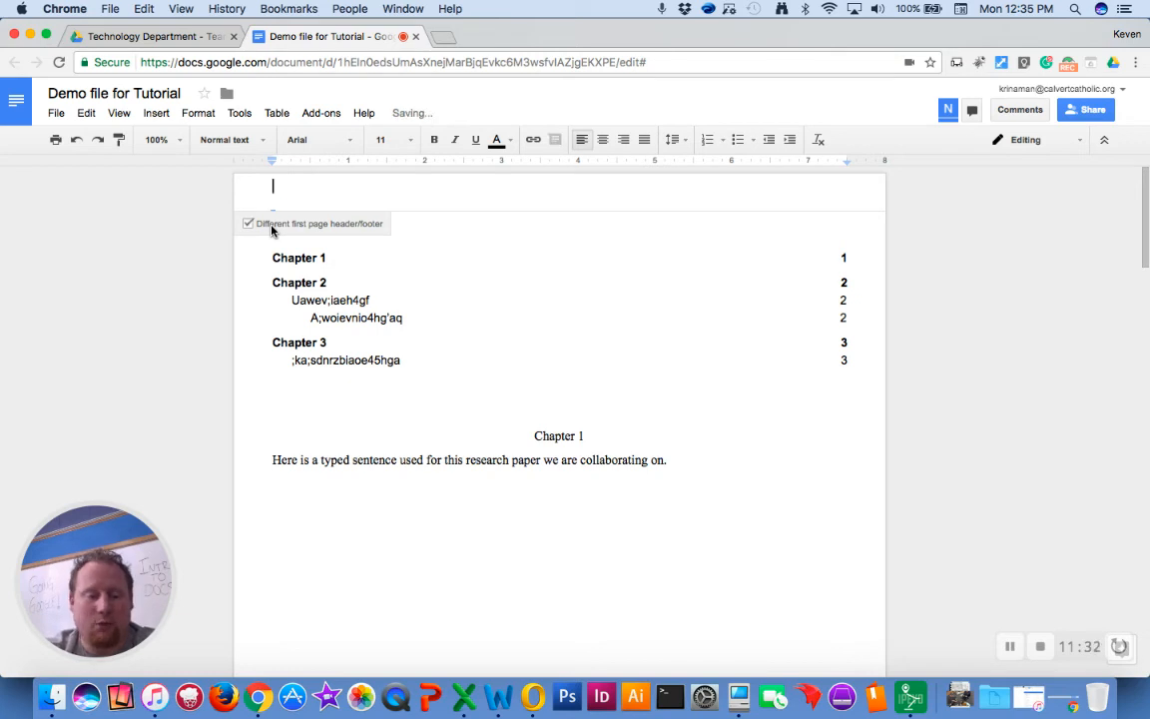
scroll(536, 544, down, 6)
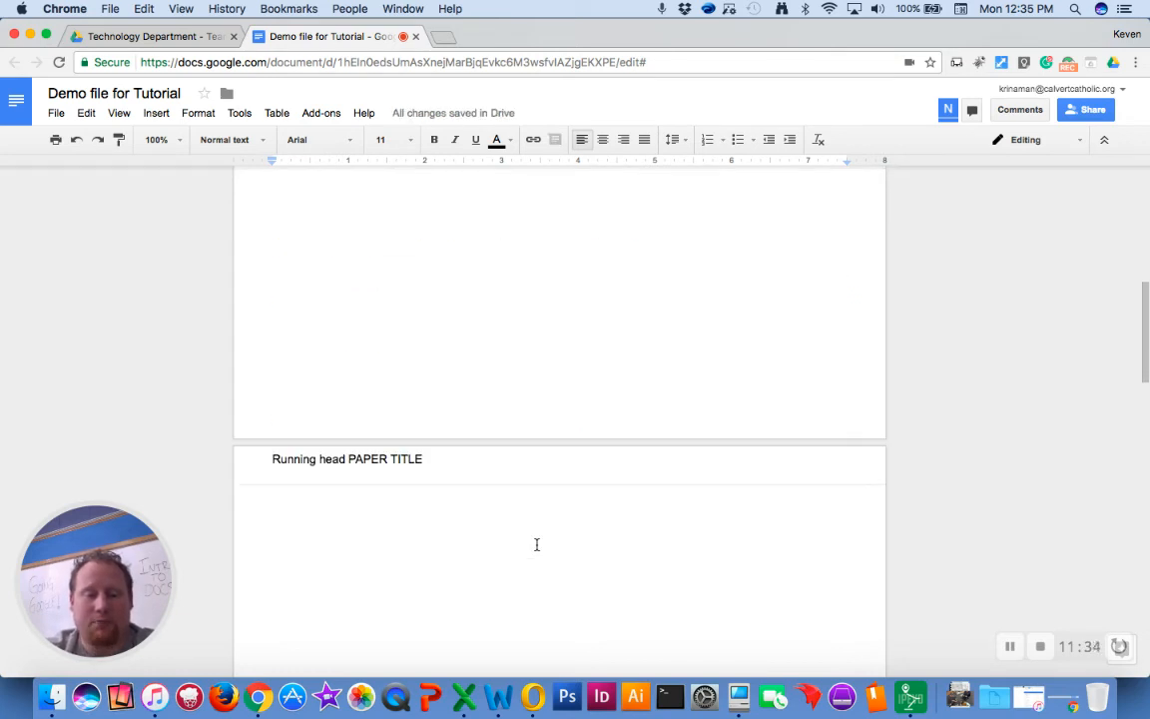
click(536, 544)
scroll(500, 398, up, 10)
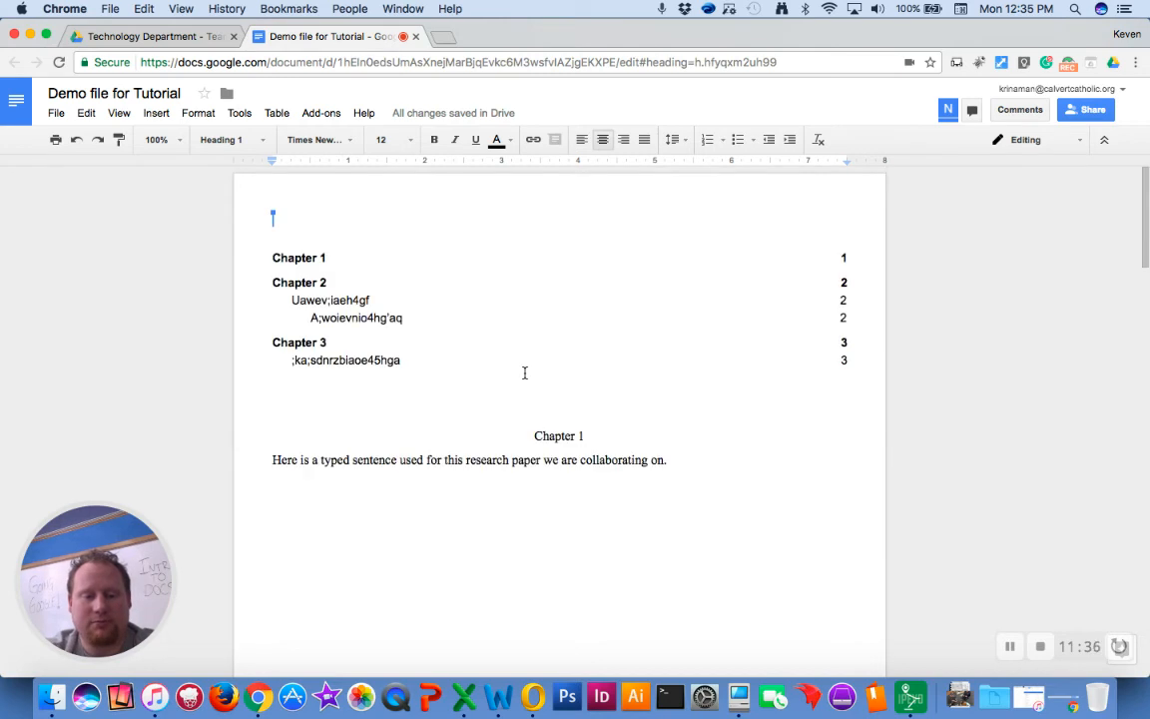
- Enter "Running Head: PAPER TITLE" in the first page's header and return to the document body
click(314, 183)
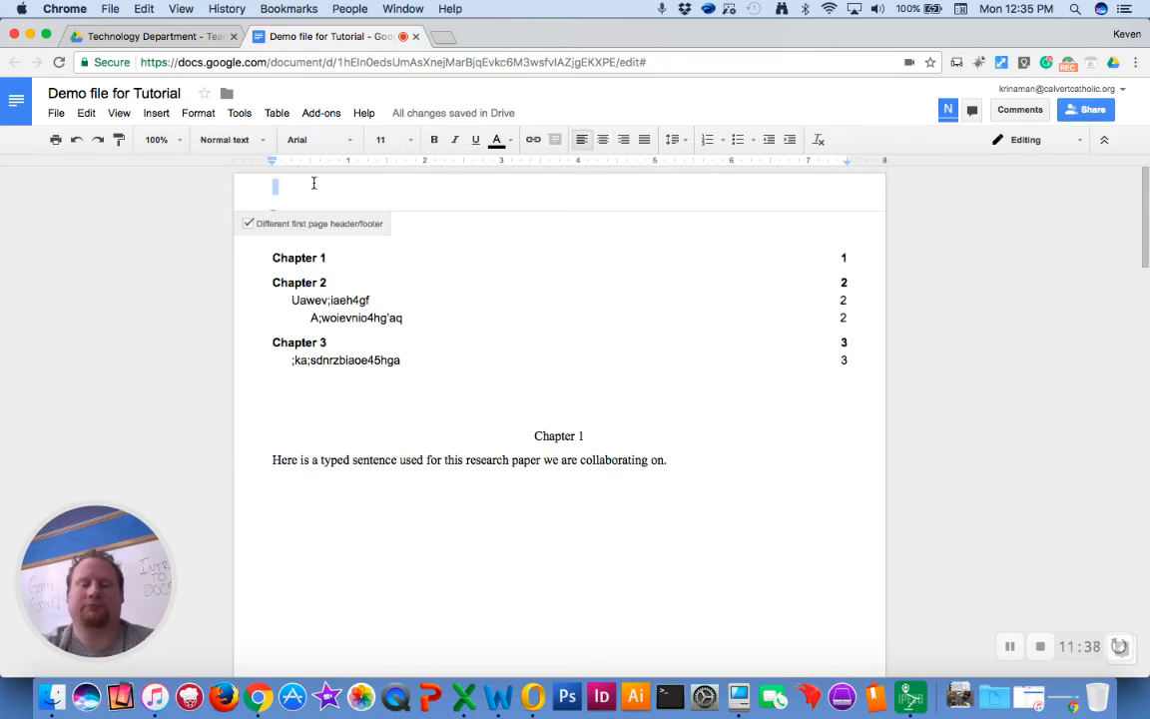
text(RUNNING)
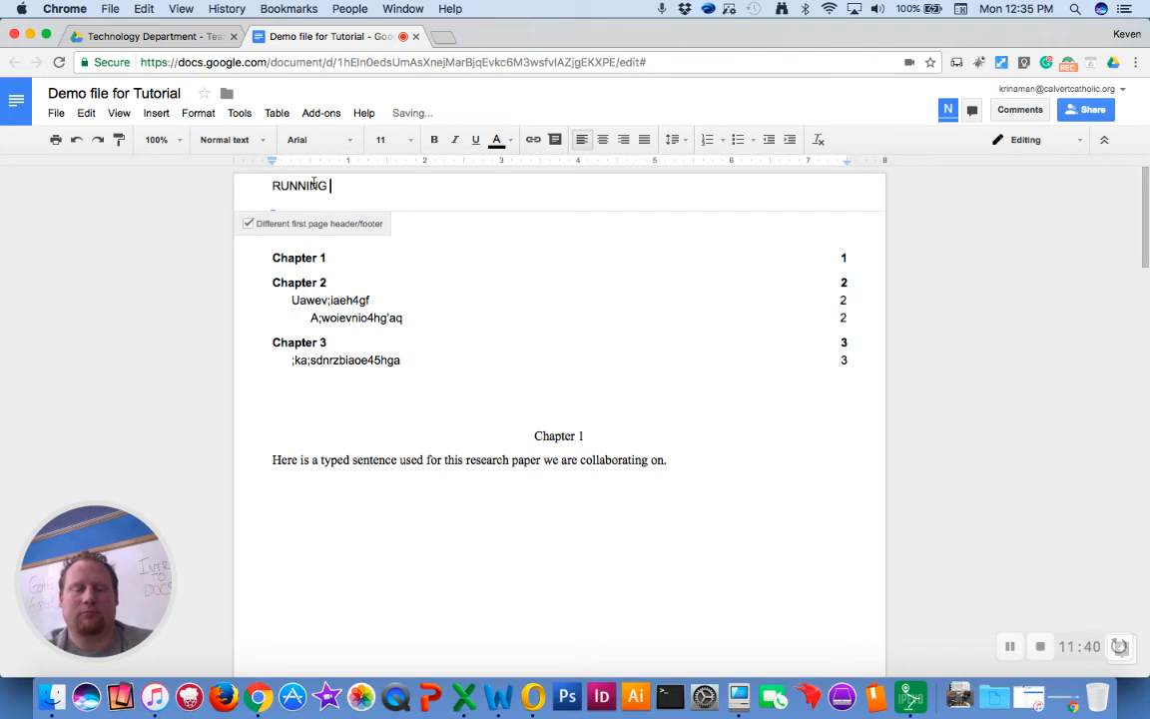
key(BackSpace)
key(BackSpace)
key(BackSpace)
key(BackSpace)
key(BackSpace)
key(BackSpace)
key(BackSpace)
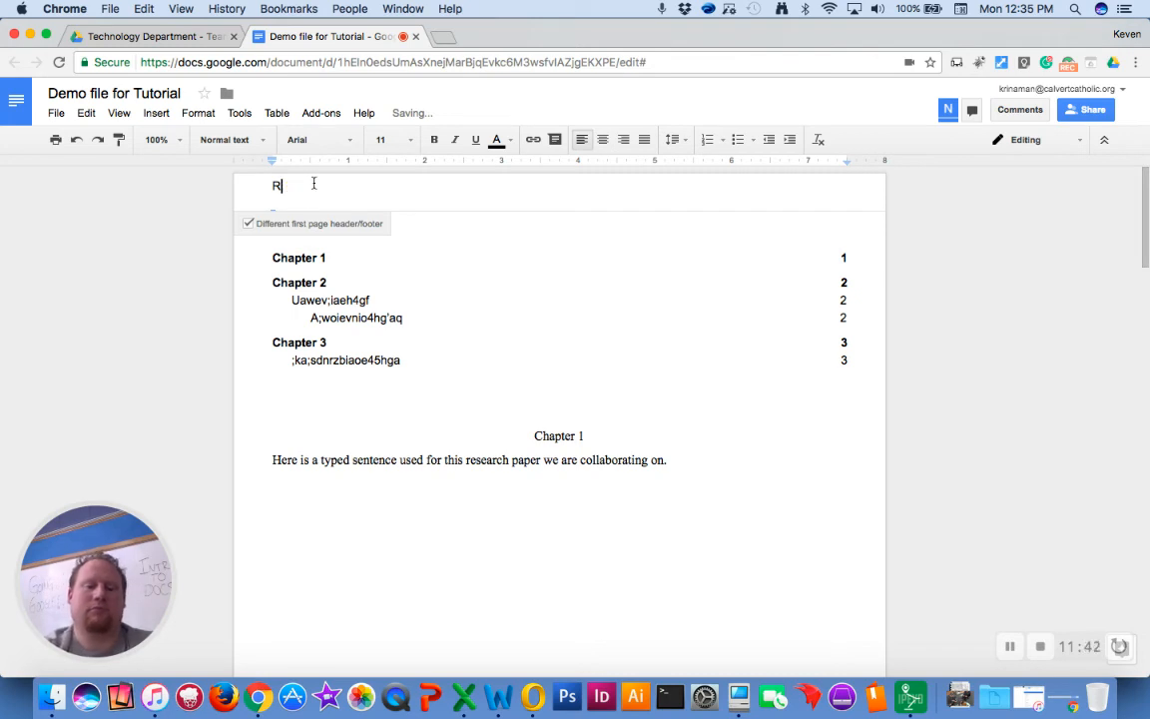
text(unning Head)
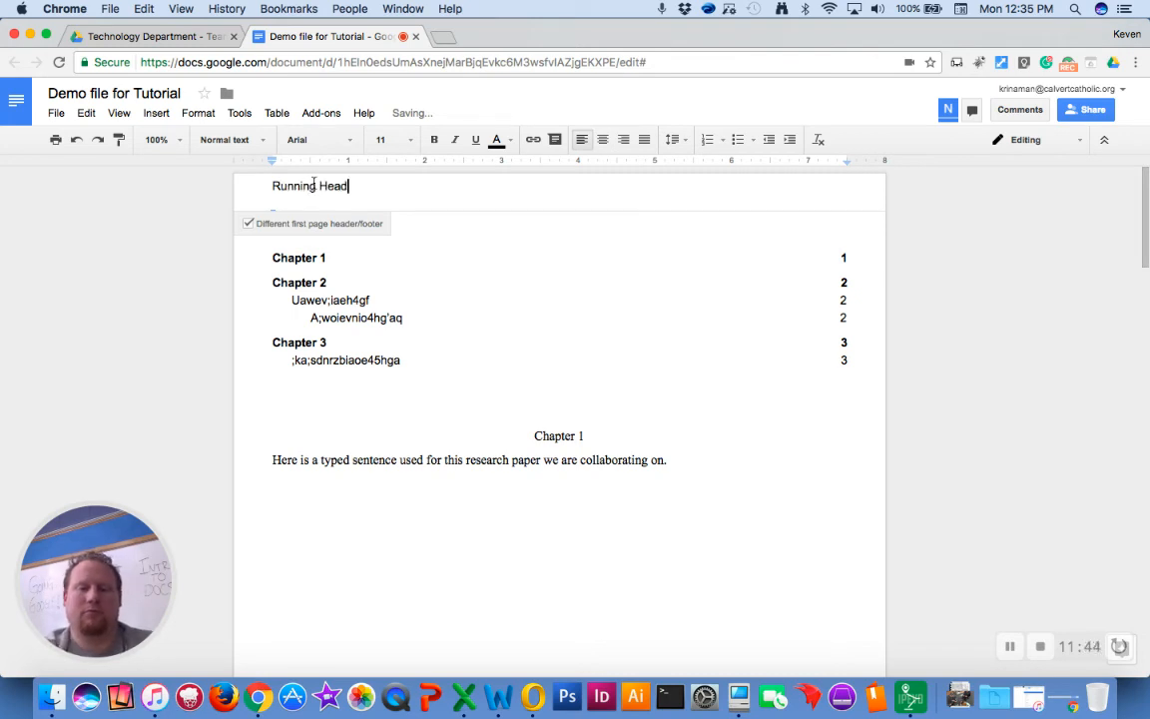
text(: Paper Ti)
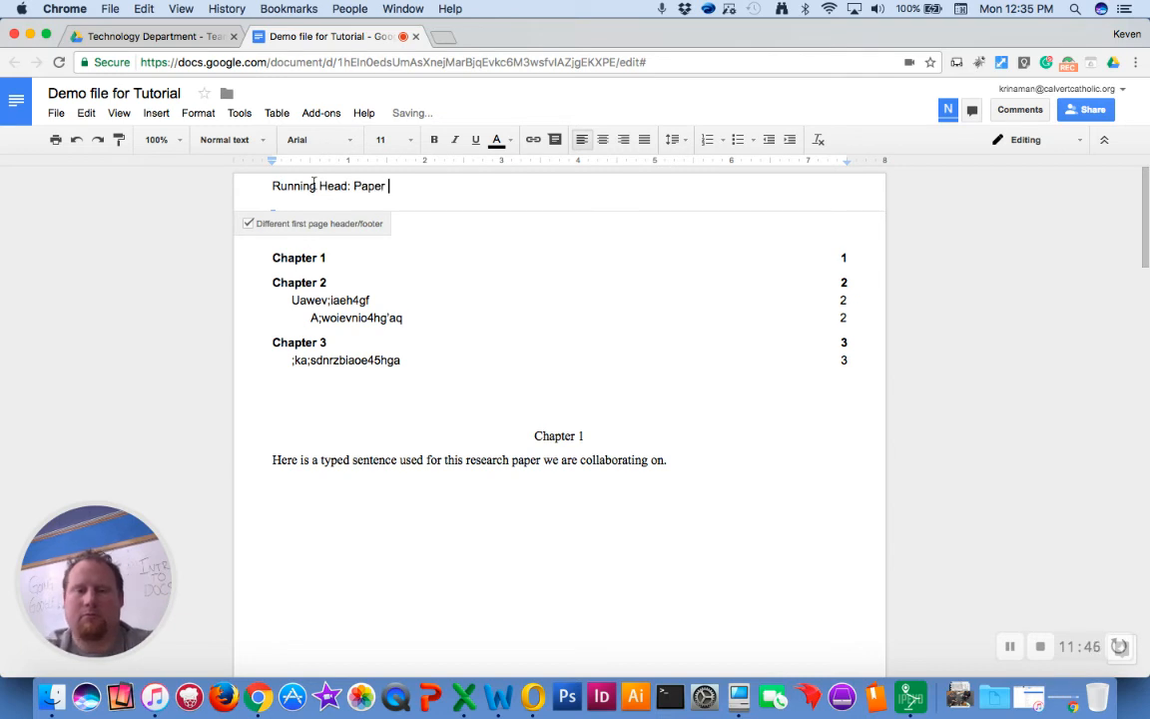
key(BackSpace)
key(BackSpace)
key(BackSpace)
key(BackSpace)
key(BackSpace)
key(BackSpace)
key(BackSpace)
key(BackSpace)
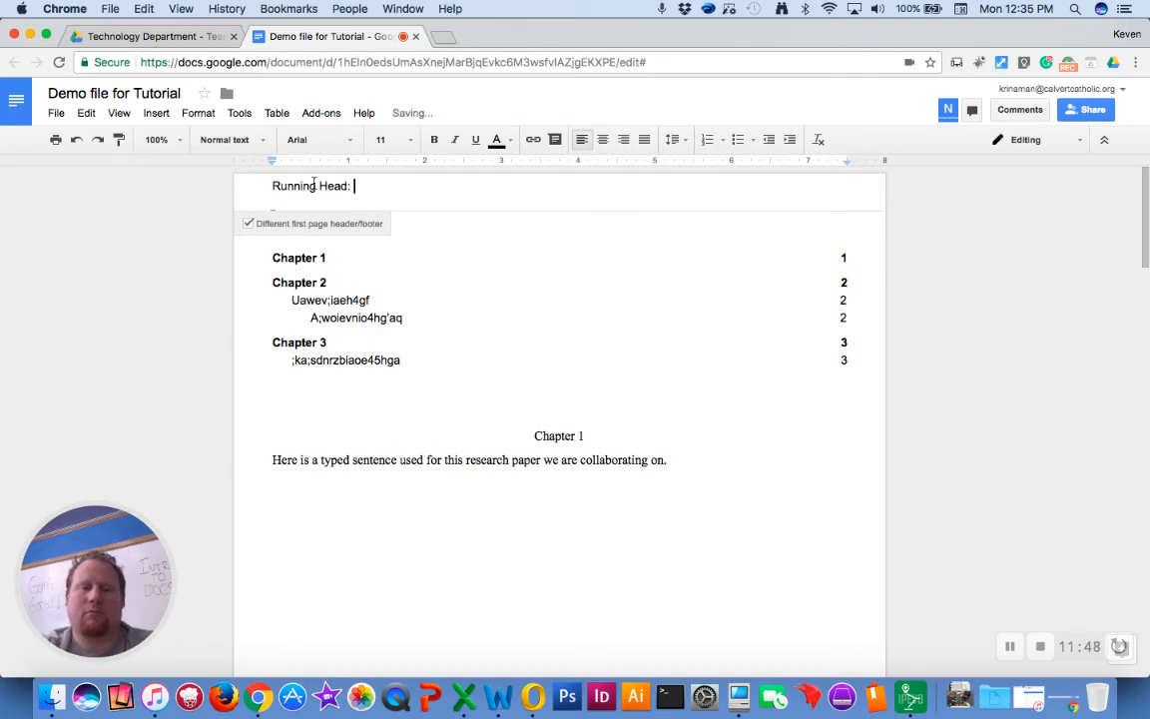
text(PAPER TITLE)
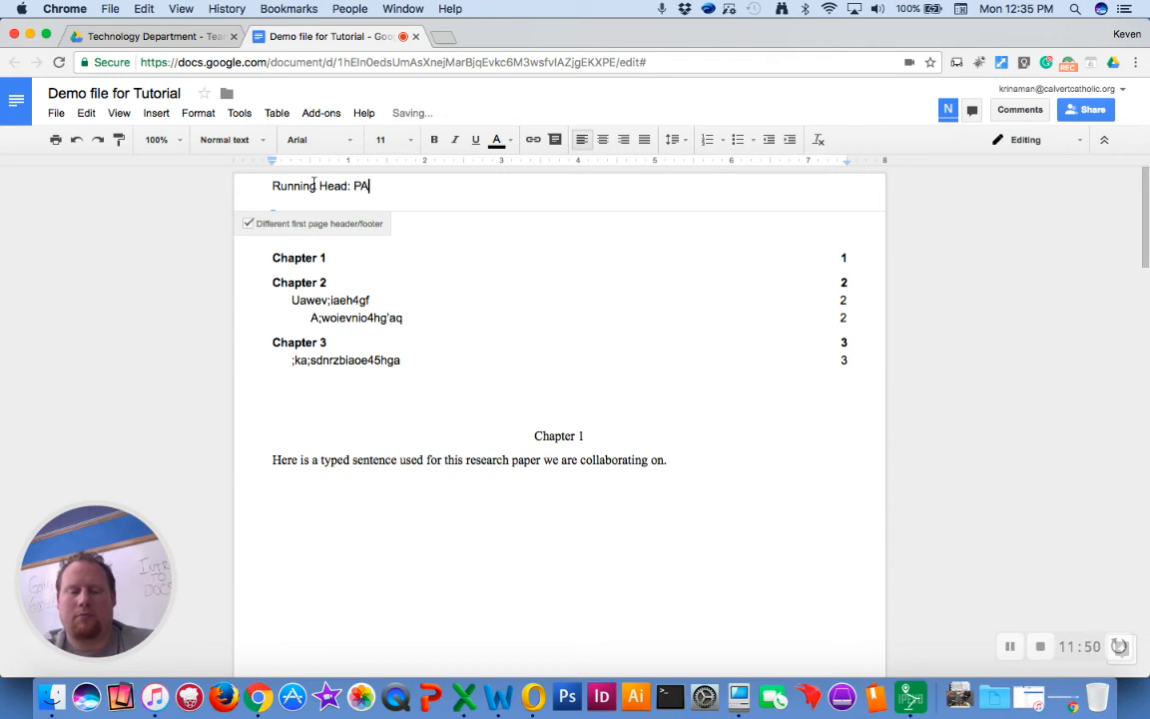
click(547, 516)
- Delete "Running head" from the second page's header, leaving only "PAPER TITLE", and check the headers on the other pages
scroll(547, 516, down, 10)
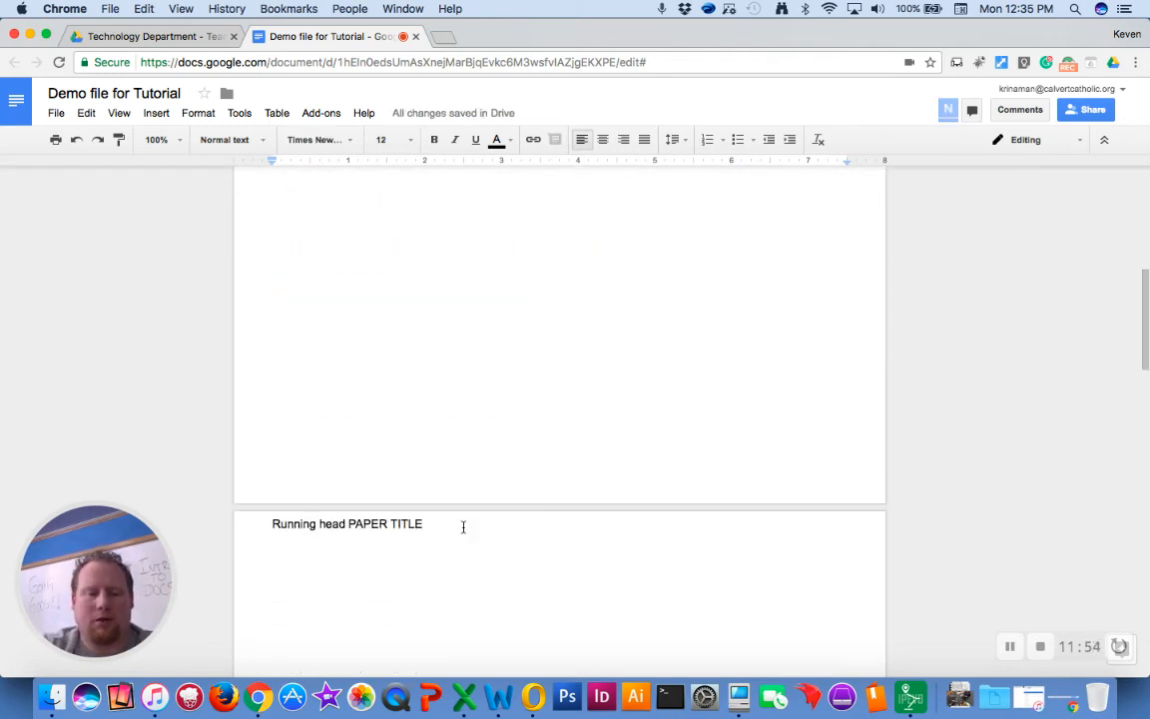
click(349, 521)
drag(349, 522, 254, 521)
key(BackSpace)
click(443, 612)
scroll(443, 611, down, 10)
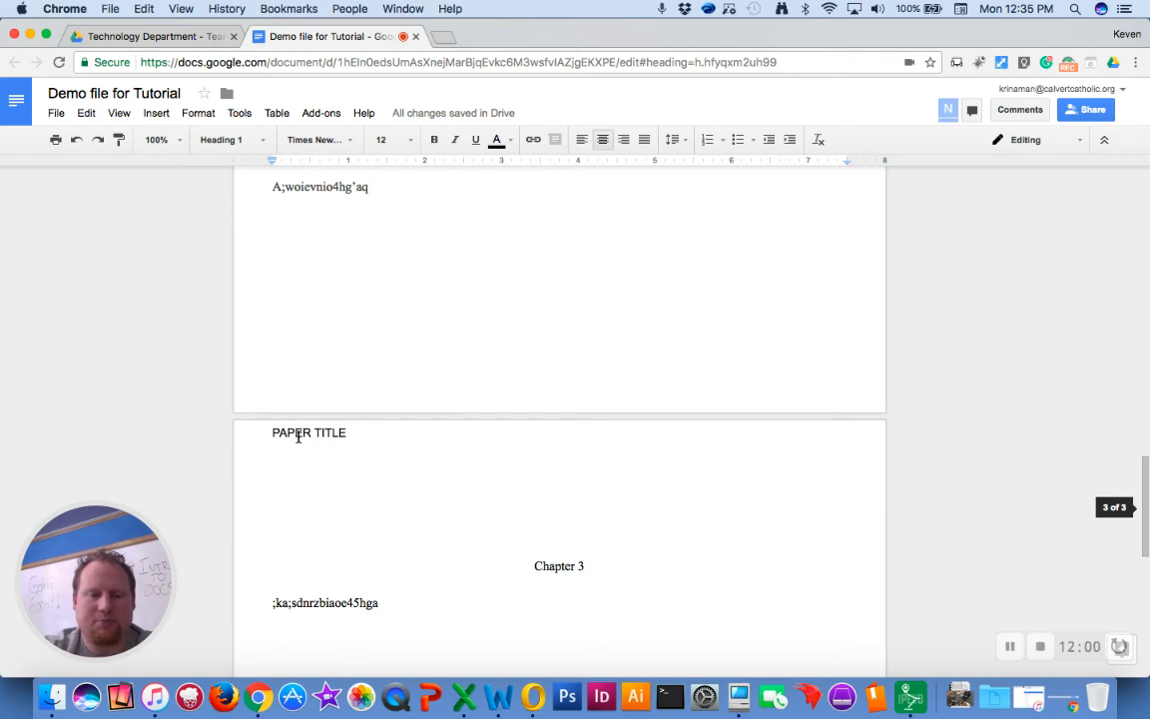
scroll(380, 416, up, 15)
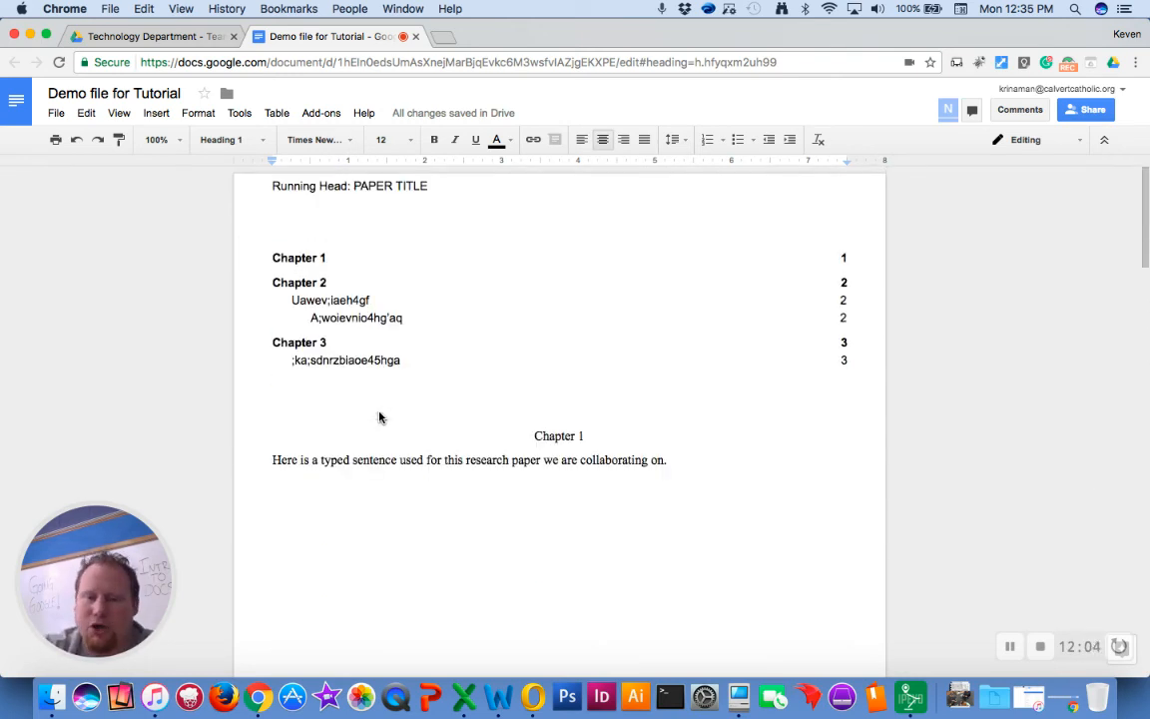
- Insert page numbers in the upper-right of the header, using the layout that starts numbering on the first page
click(119, 113)
mouse_move(157, 113)
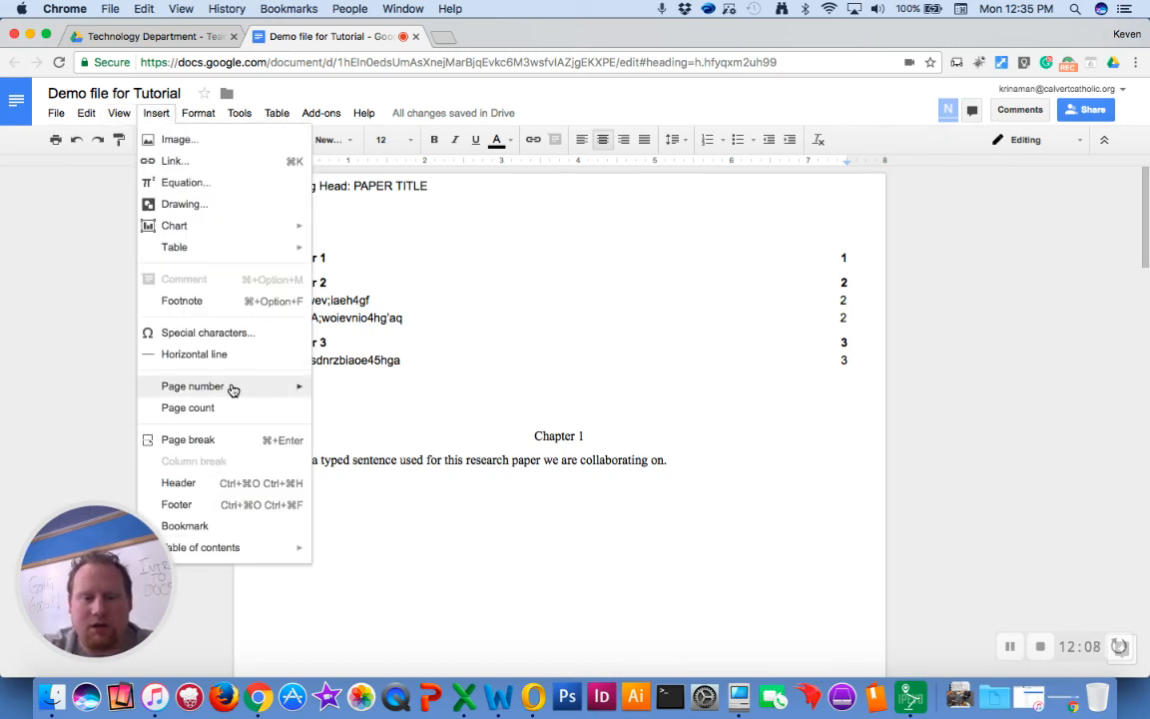
mouse_move(231, 388)
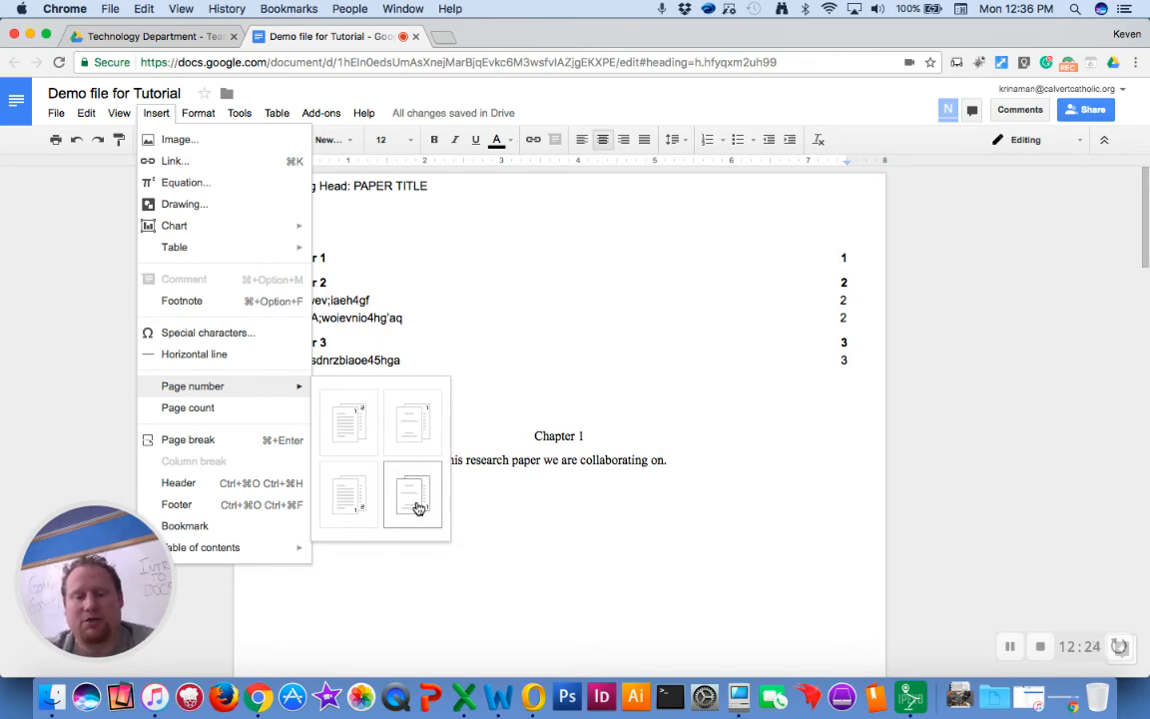
click(351, 435)
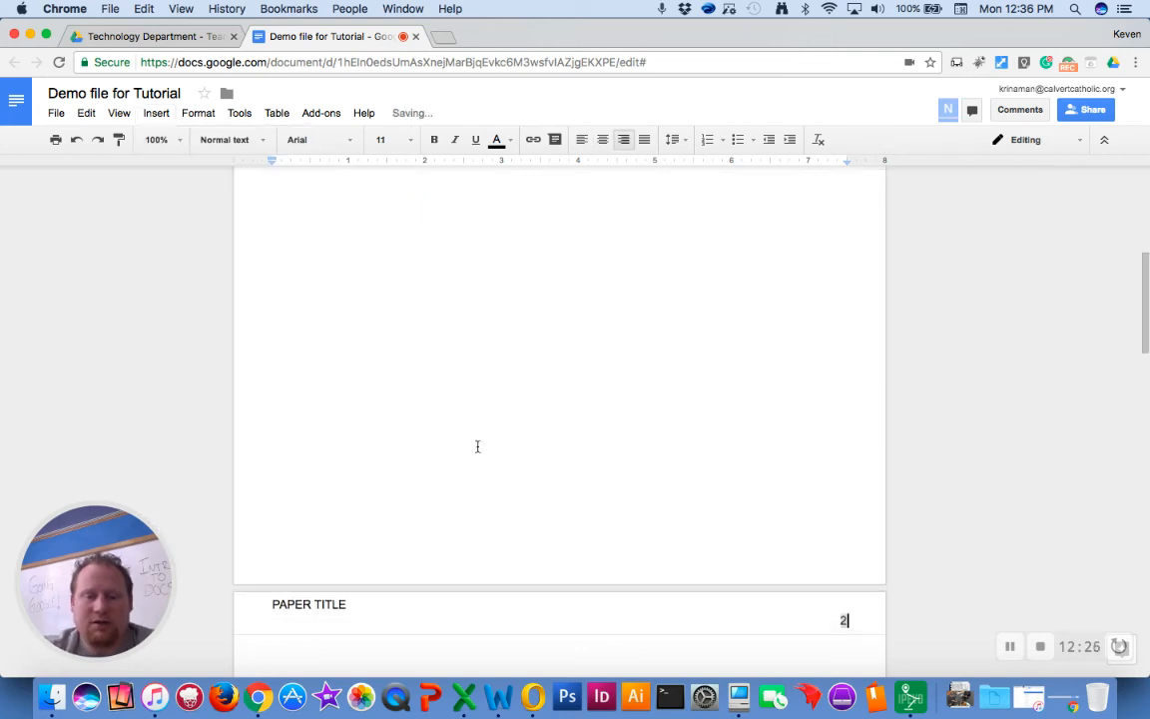
- Try the header page number layout that starts numbering on the second page, and check the numbers on the pages
scroll(676, 441, up, 10)
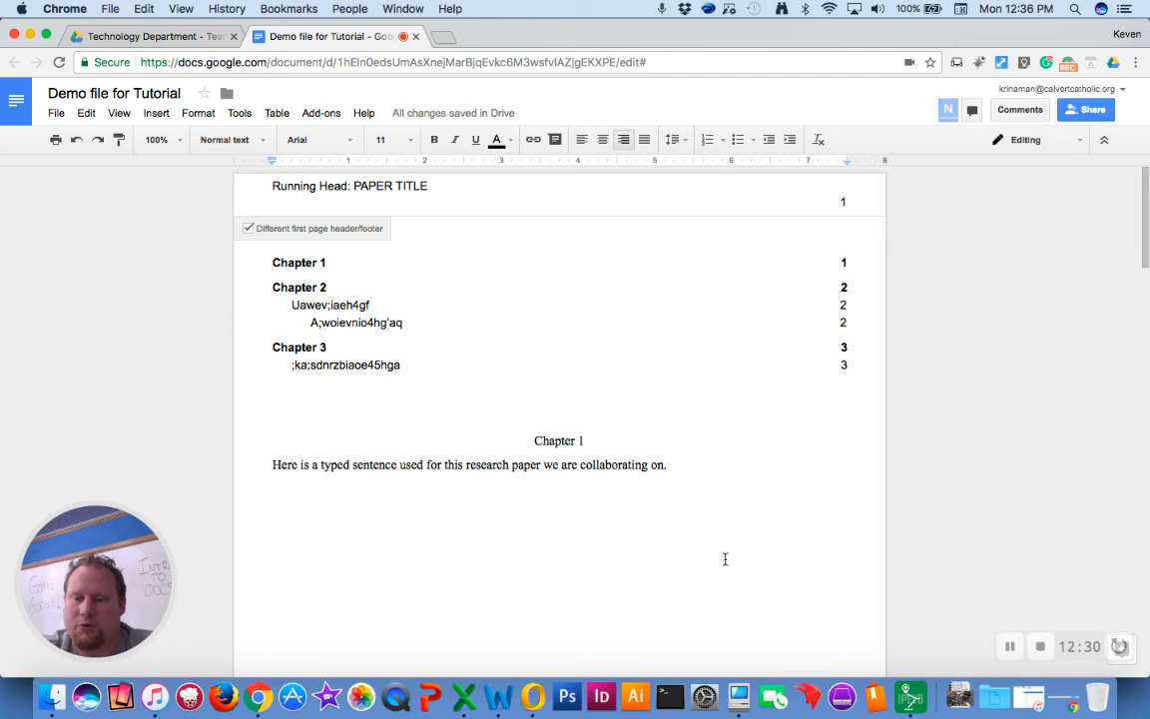
scroll(725, 559, down, 5)
scroll(724, 557, up, 5)
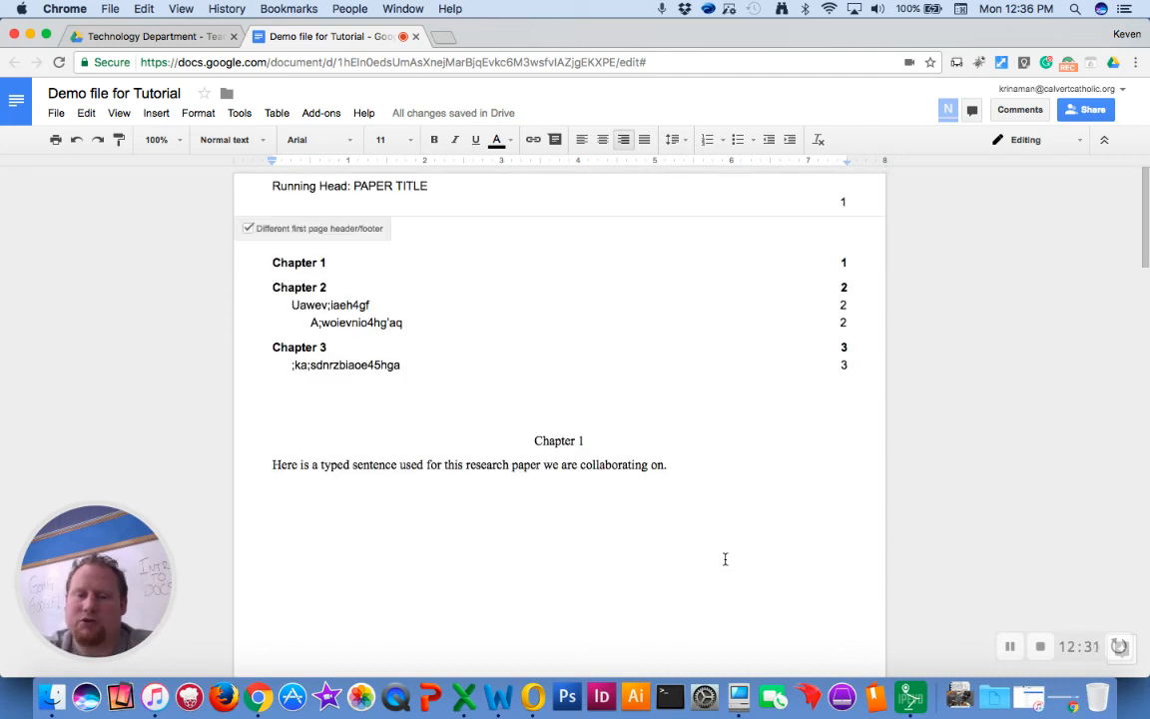
click(650, 605)
click(156, 113)
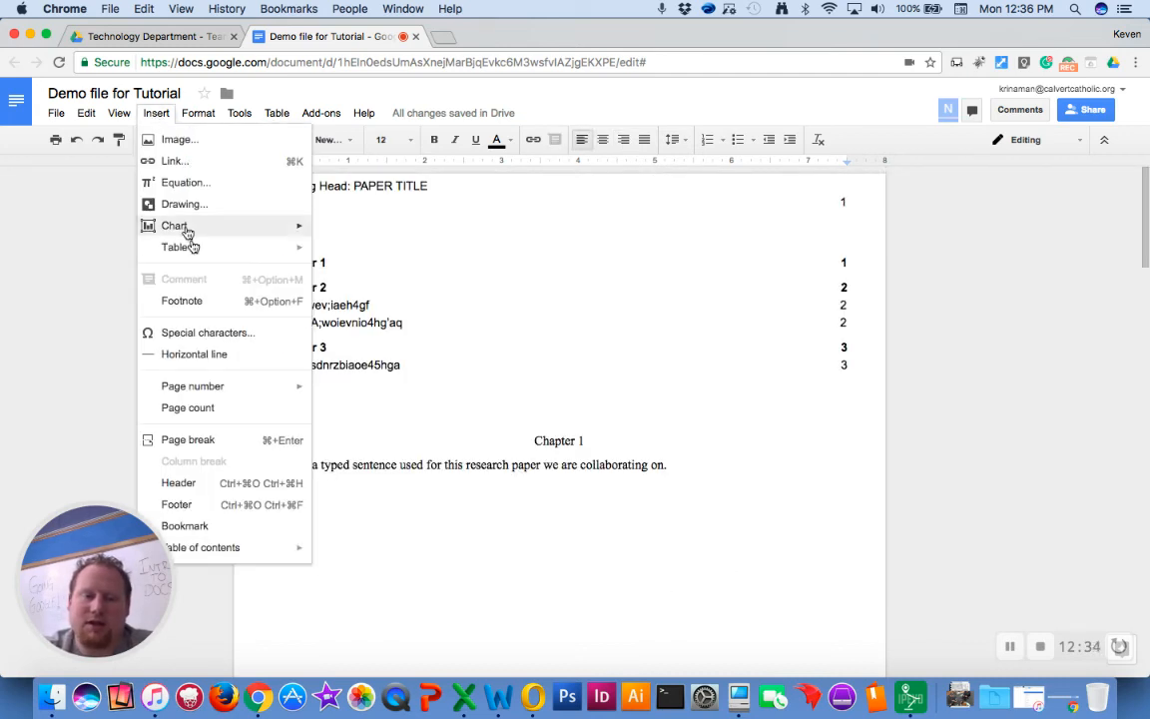
mouse_move(272, 389)
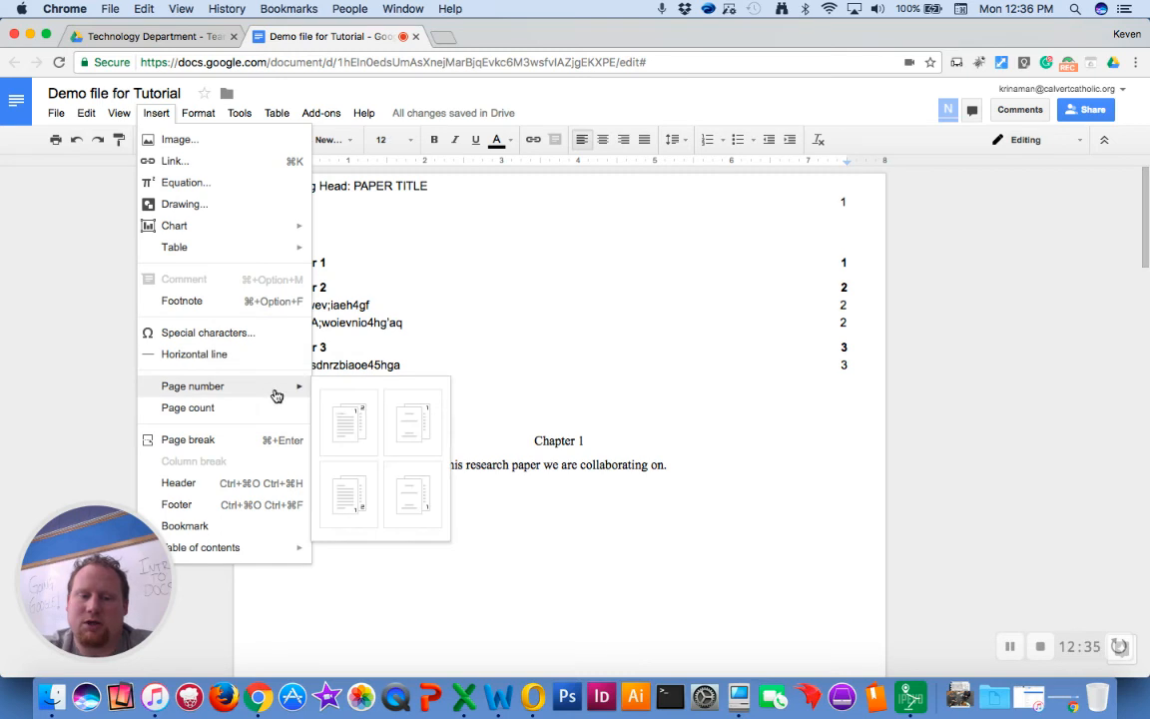
click(418, 418)
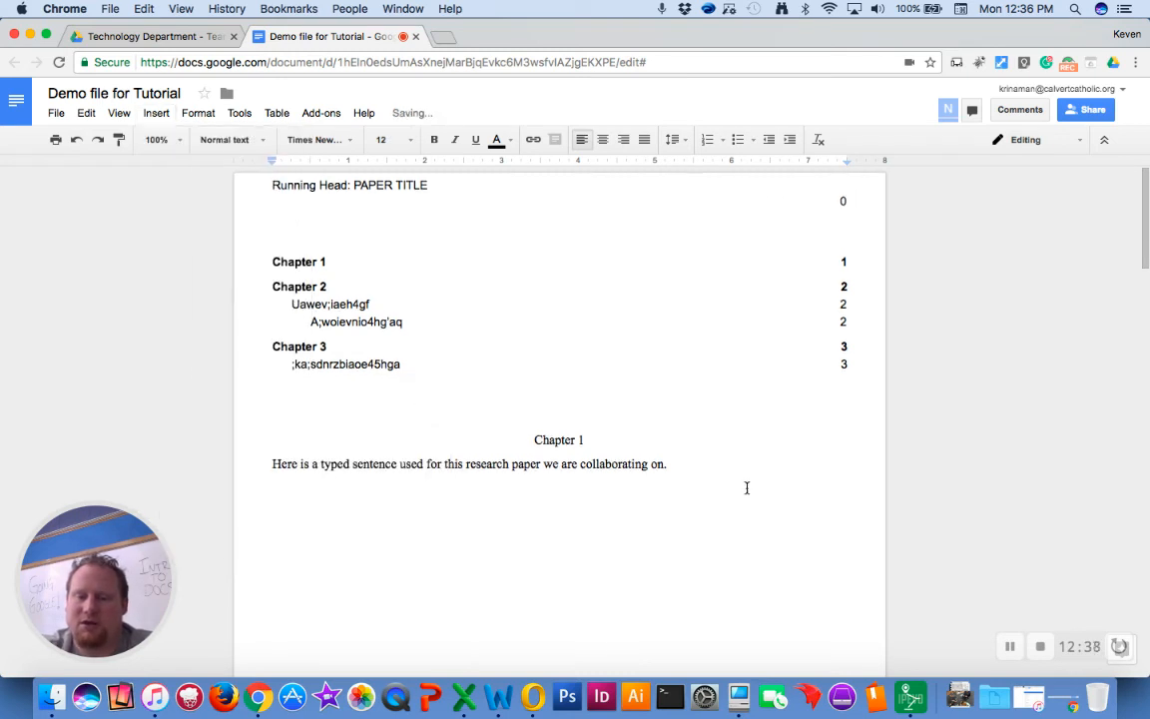
scroll(746, 488, down, 10)
scroll(746, 487, up, 10)
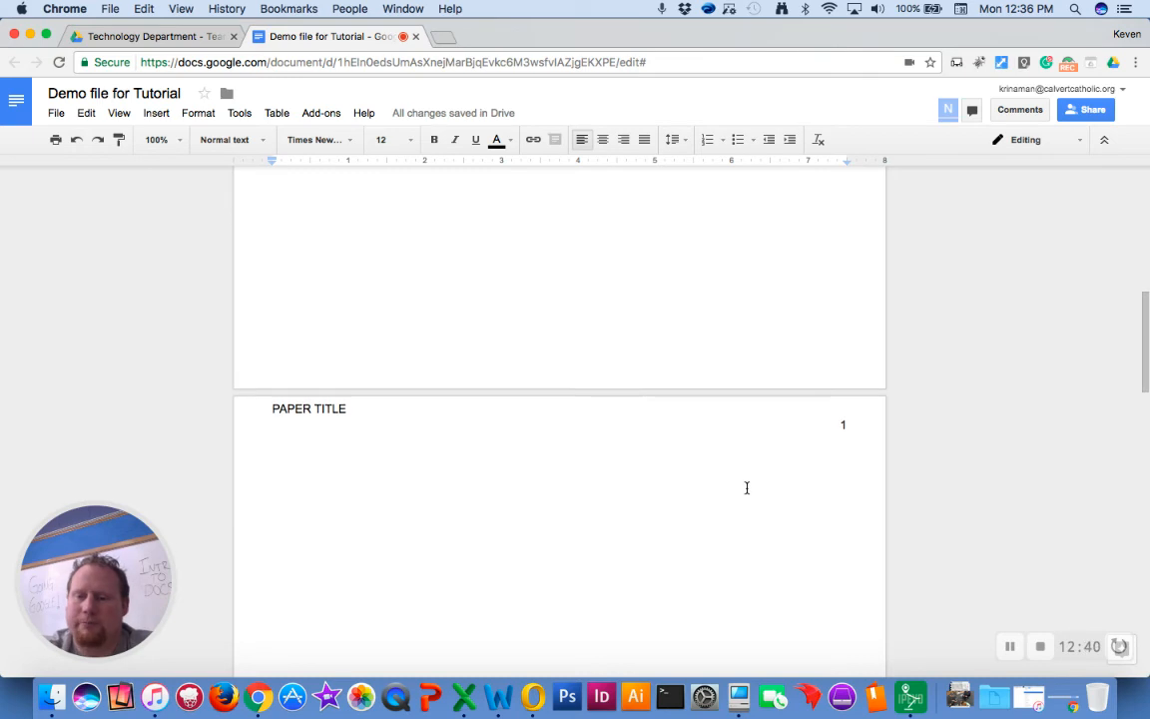
- Switch the header page numbers back to start on the first page, and indent the blank line below the Chapter 1 sentence
click(156, 114)
mouse_move(271, 393)
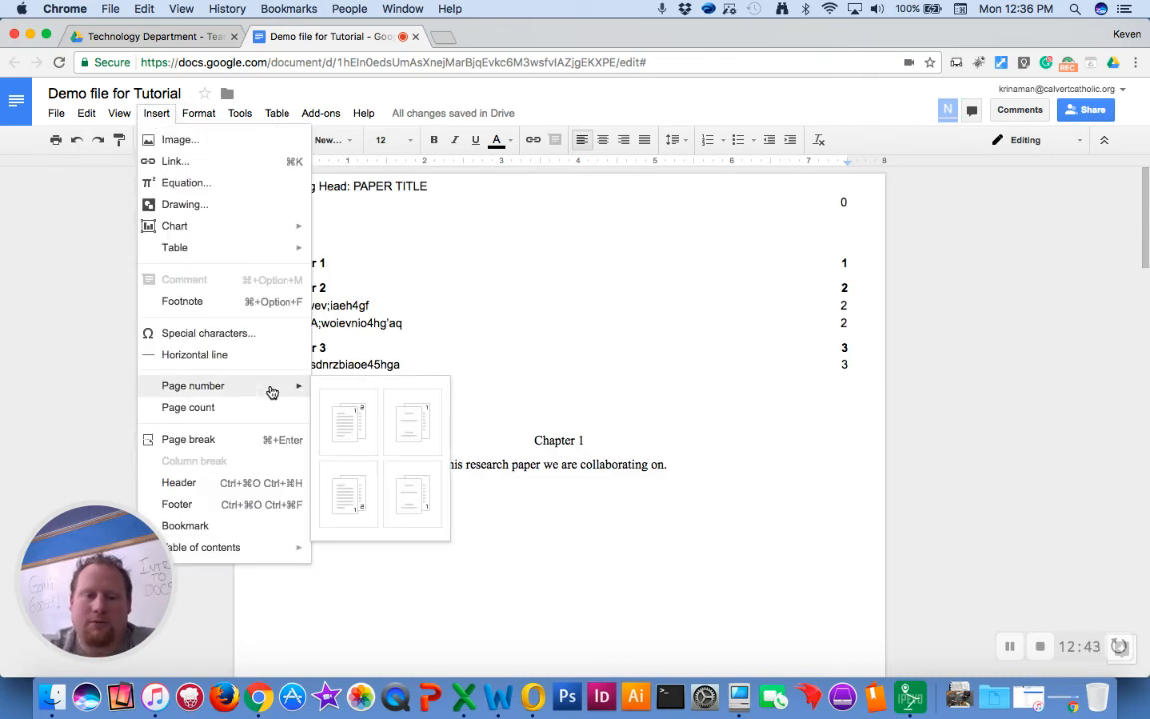
click(347, 420)
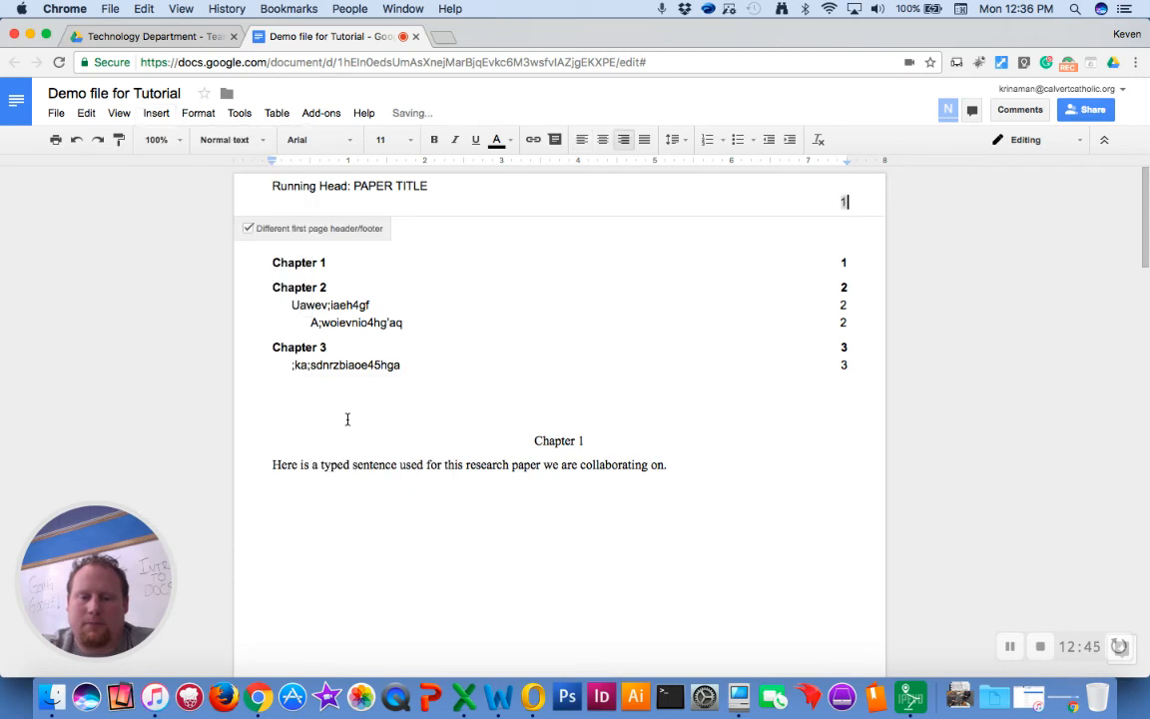
click(630, 626)
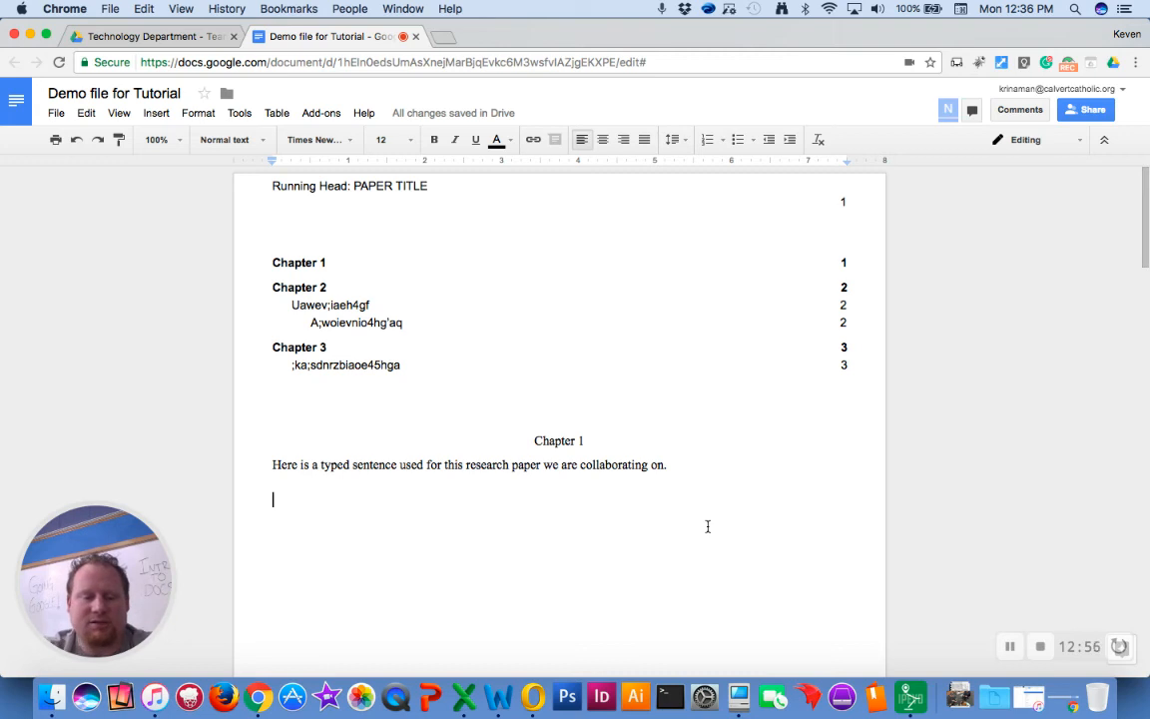
key(Tab)
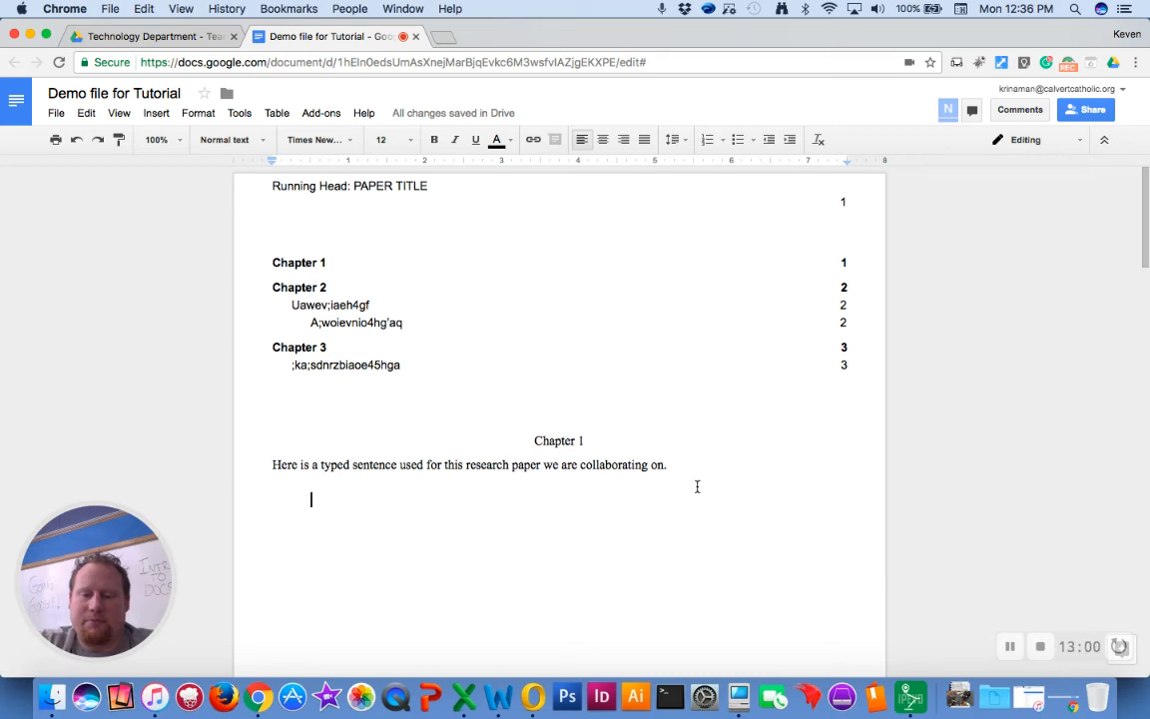
- Add a blank line below the table of contents and open the image insertion dialog
click(442, 387)
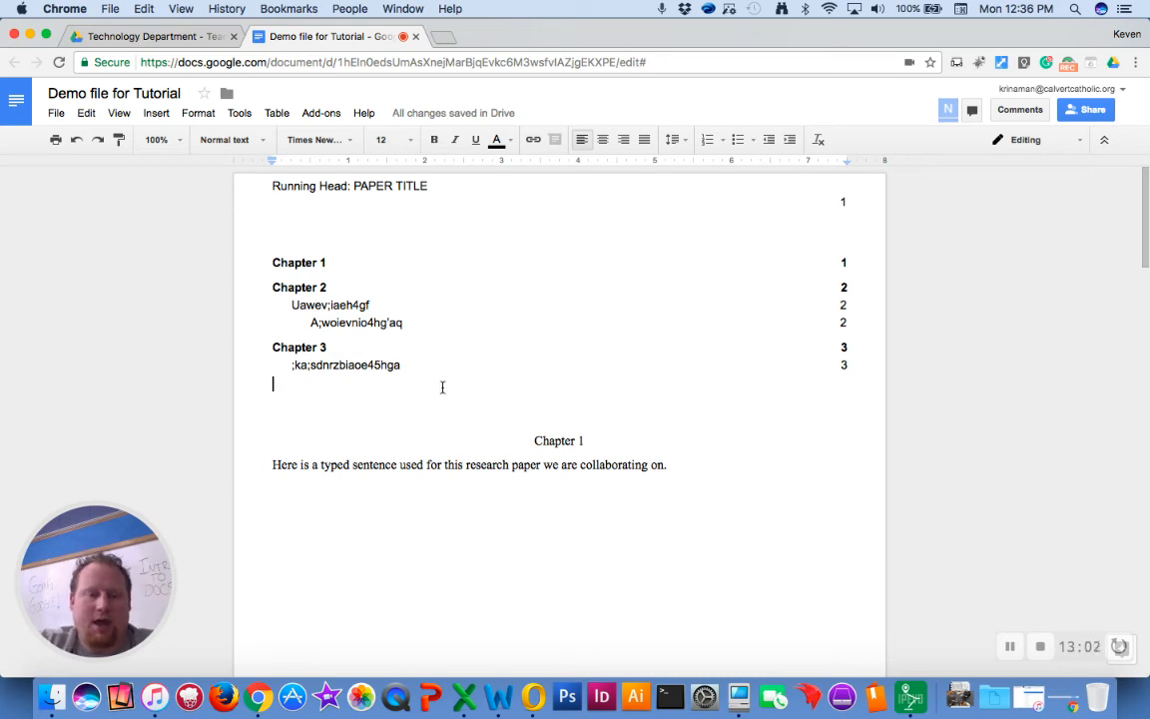
key(Return)
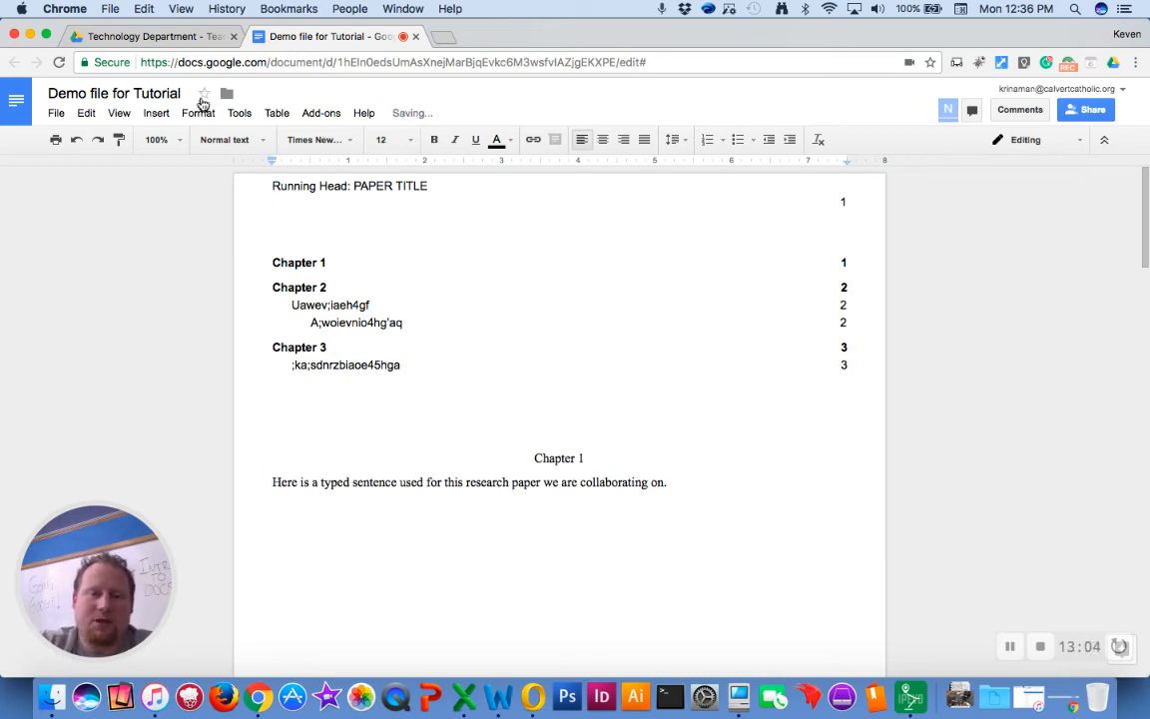
click(166, 114)
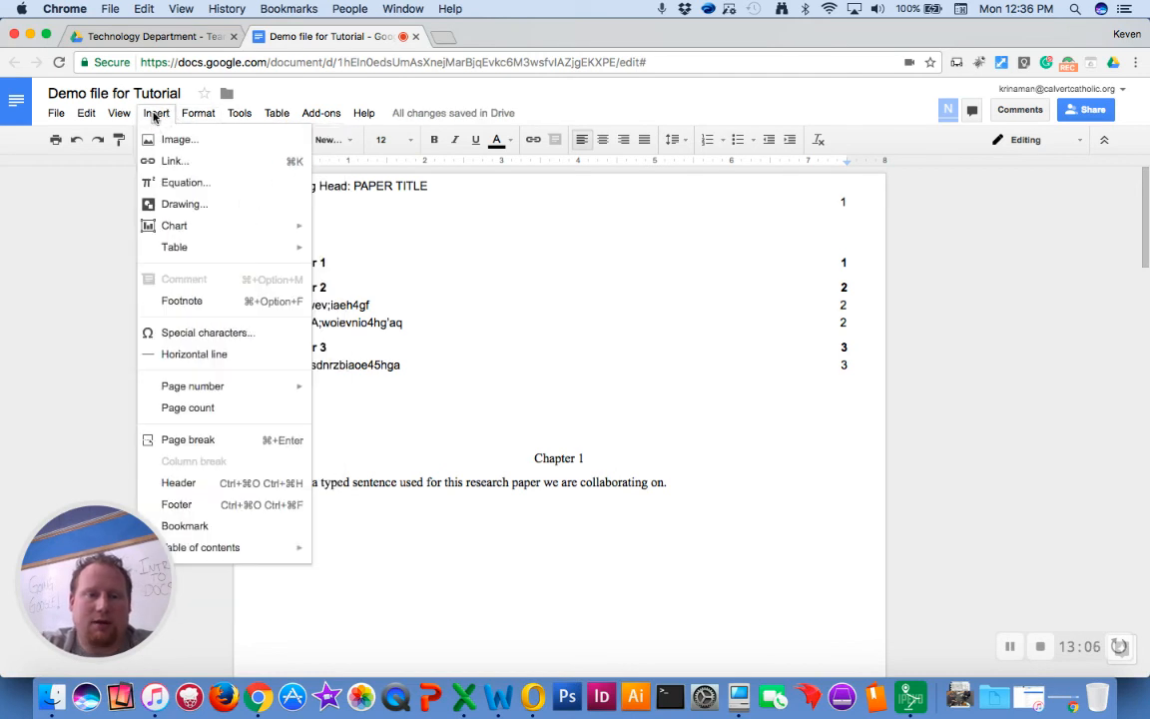
click(156, 142)
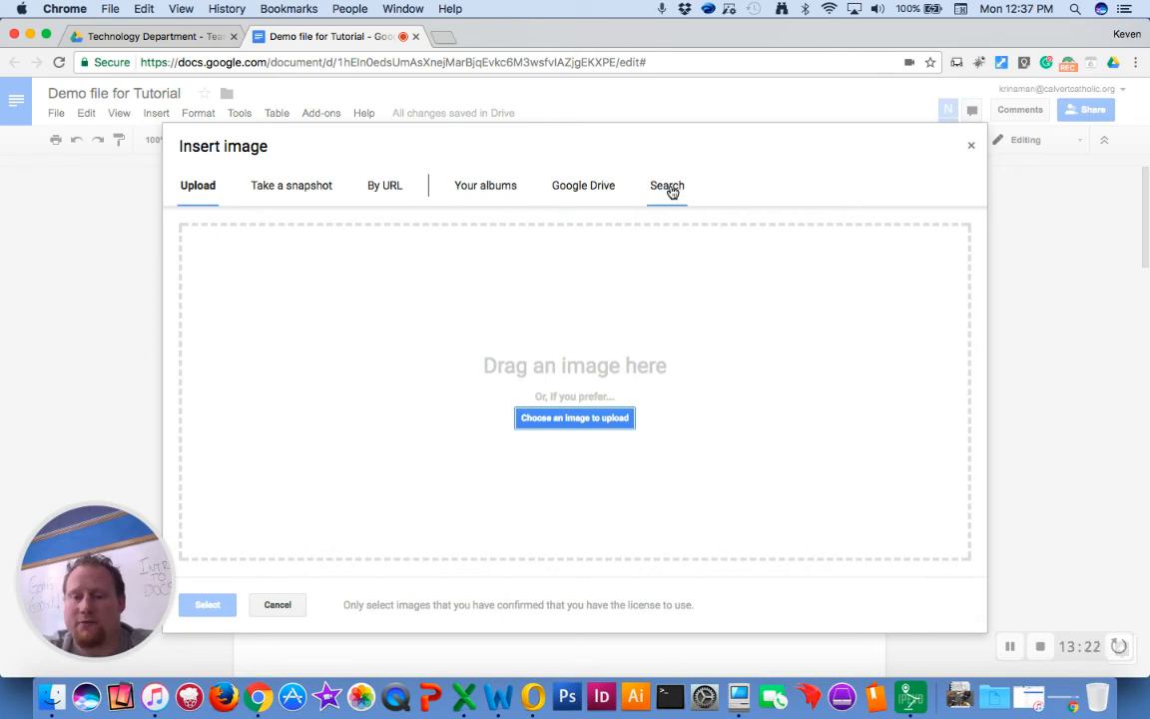
- Search Google images for "AUTOMOBILE" and insert the photo of the white coupe in front of a stone wall
click(669, 188)
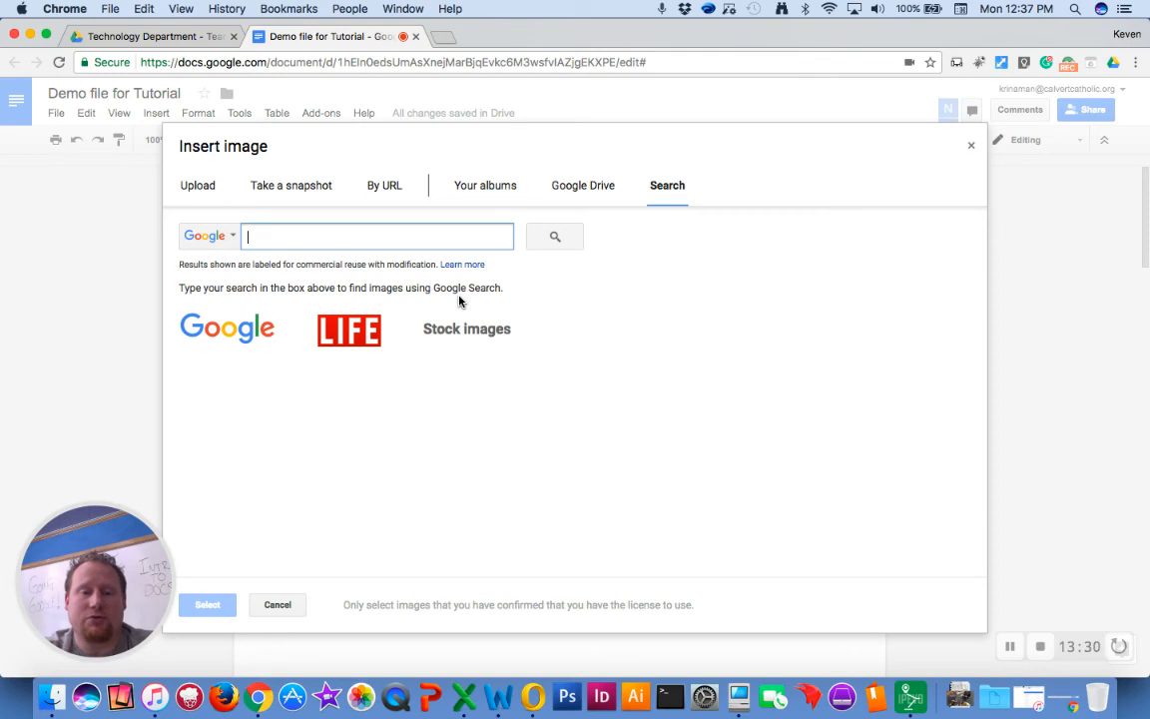
text(AUTO)
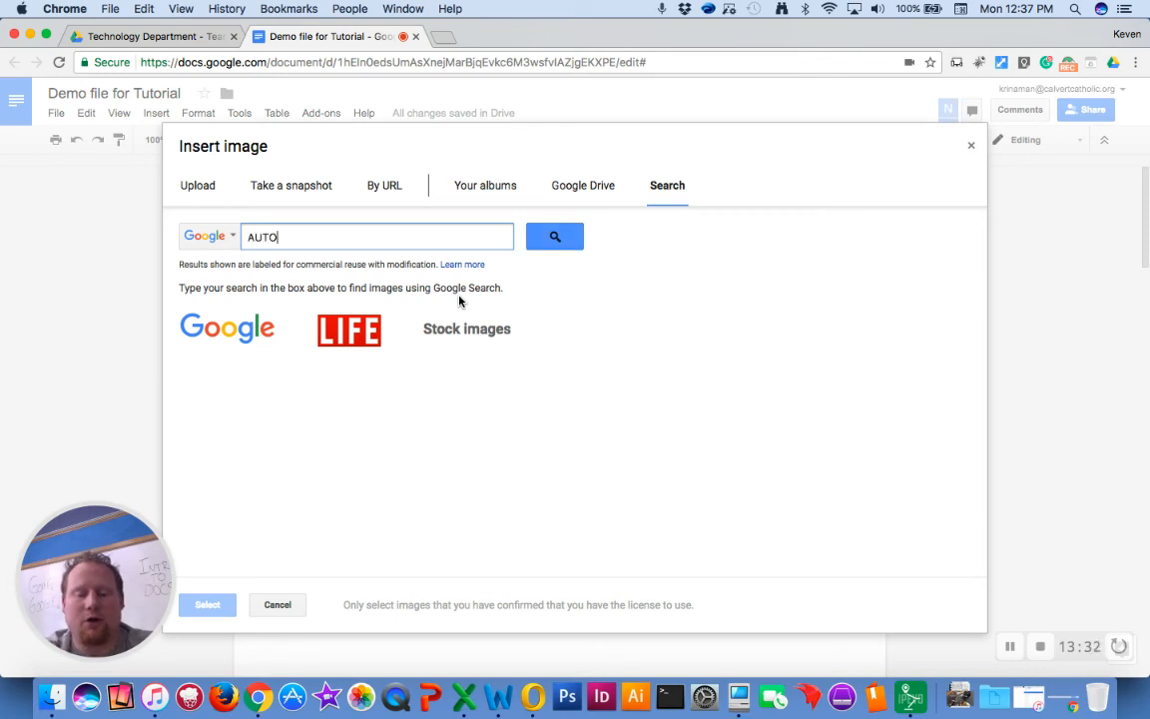
text(MOBILE)
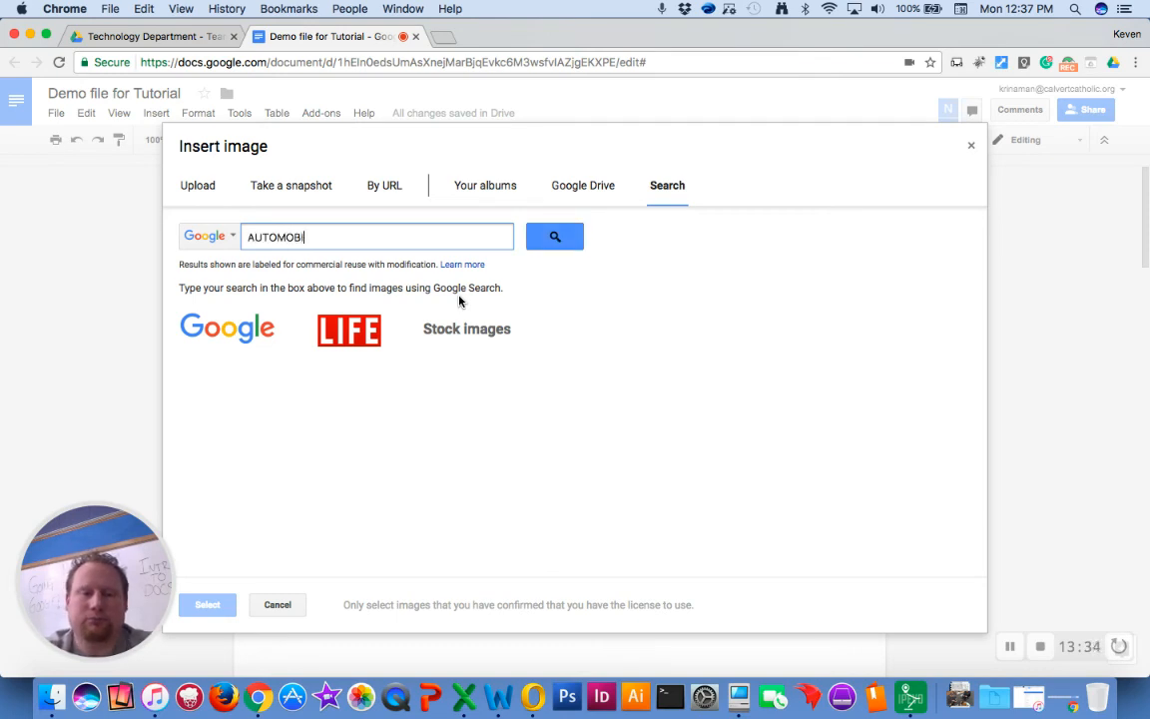
key(Return)
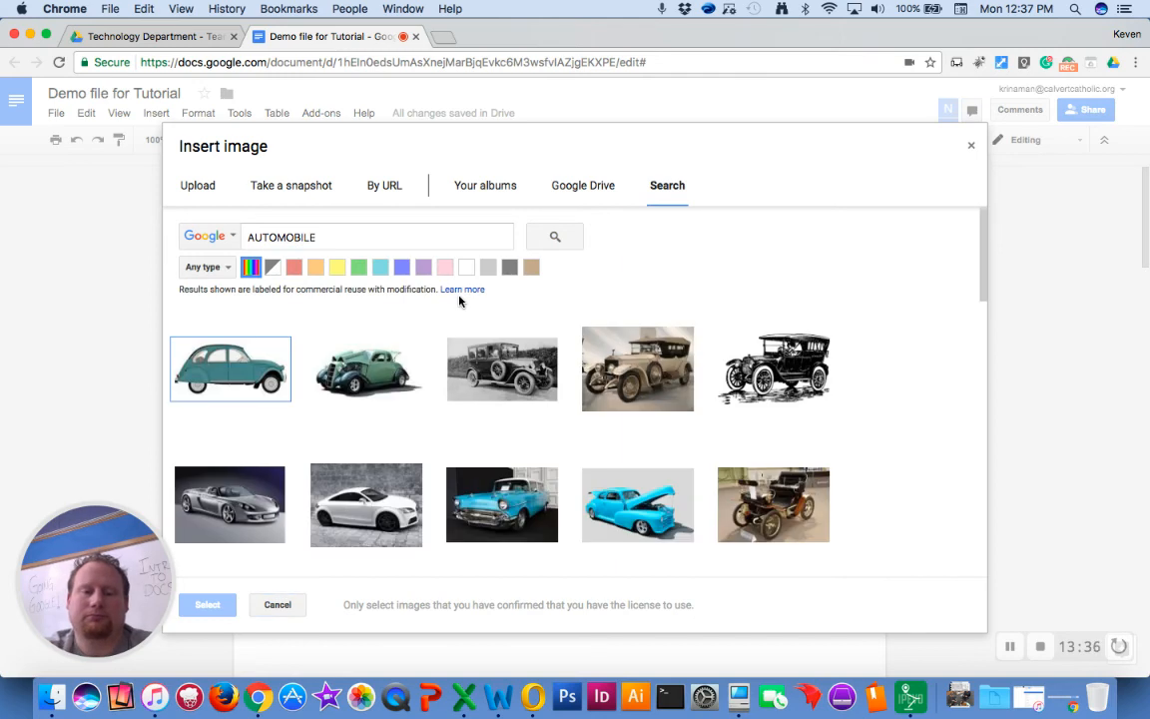
click(345, 499)
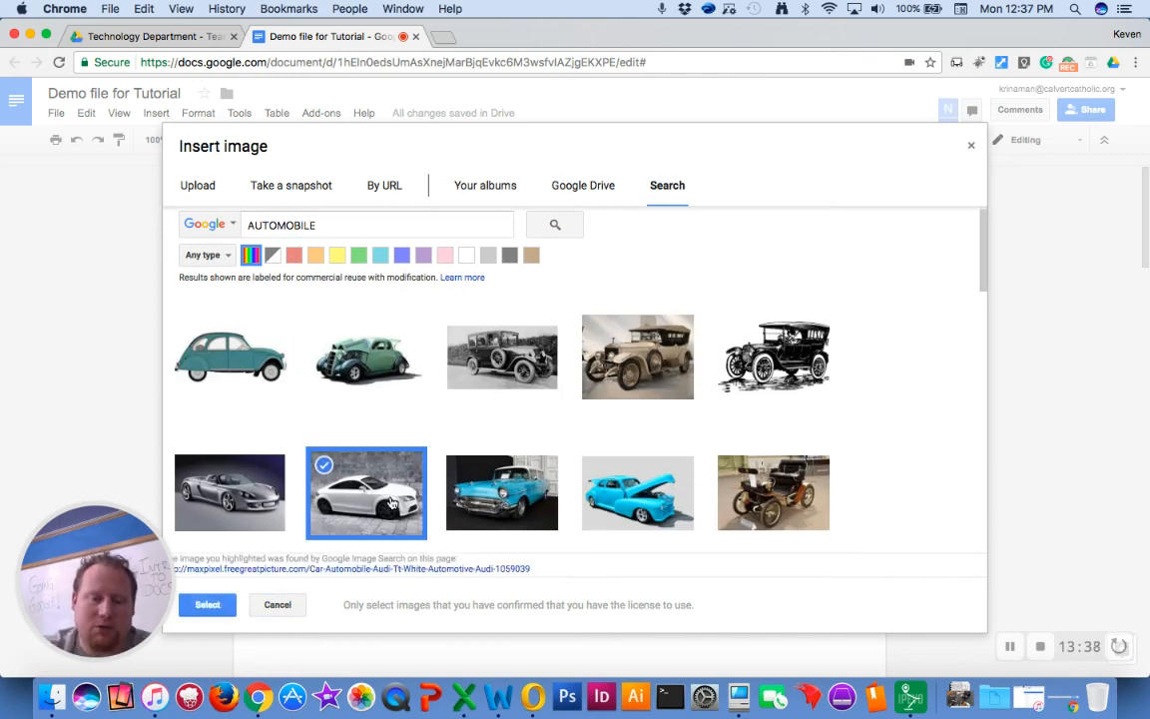
click(222, 608)
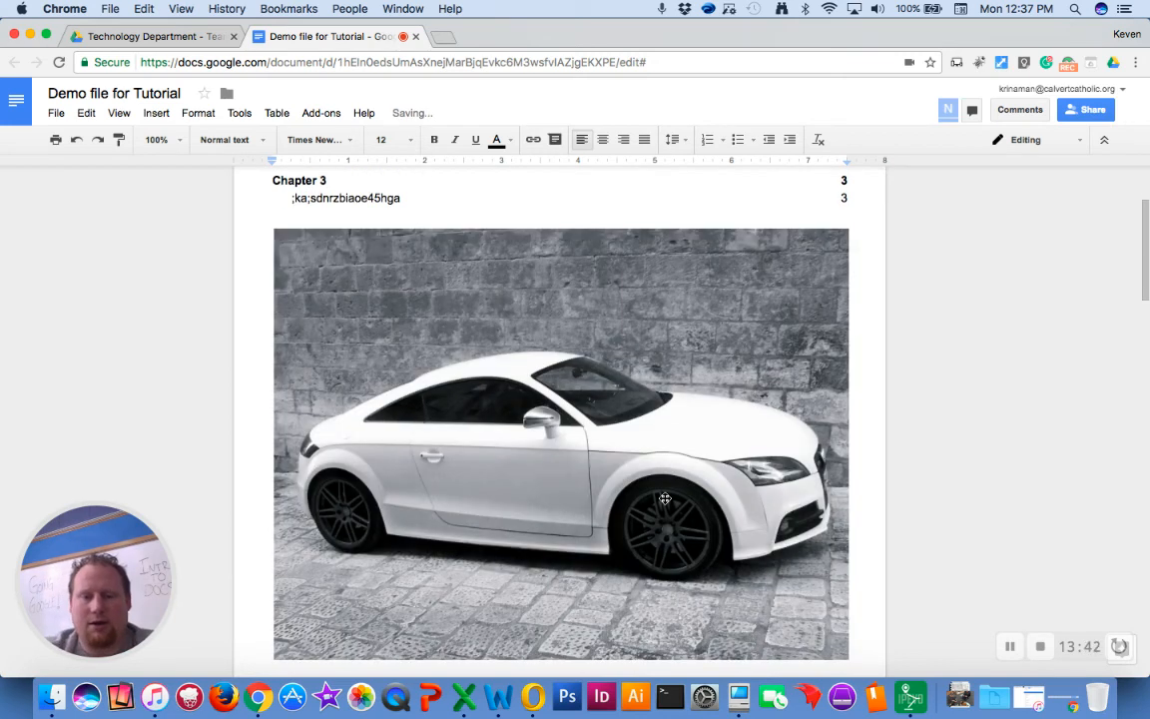
- Try compressing the car image in height only, and undo the distortion
click(666, 499)
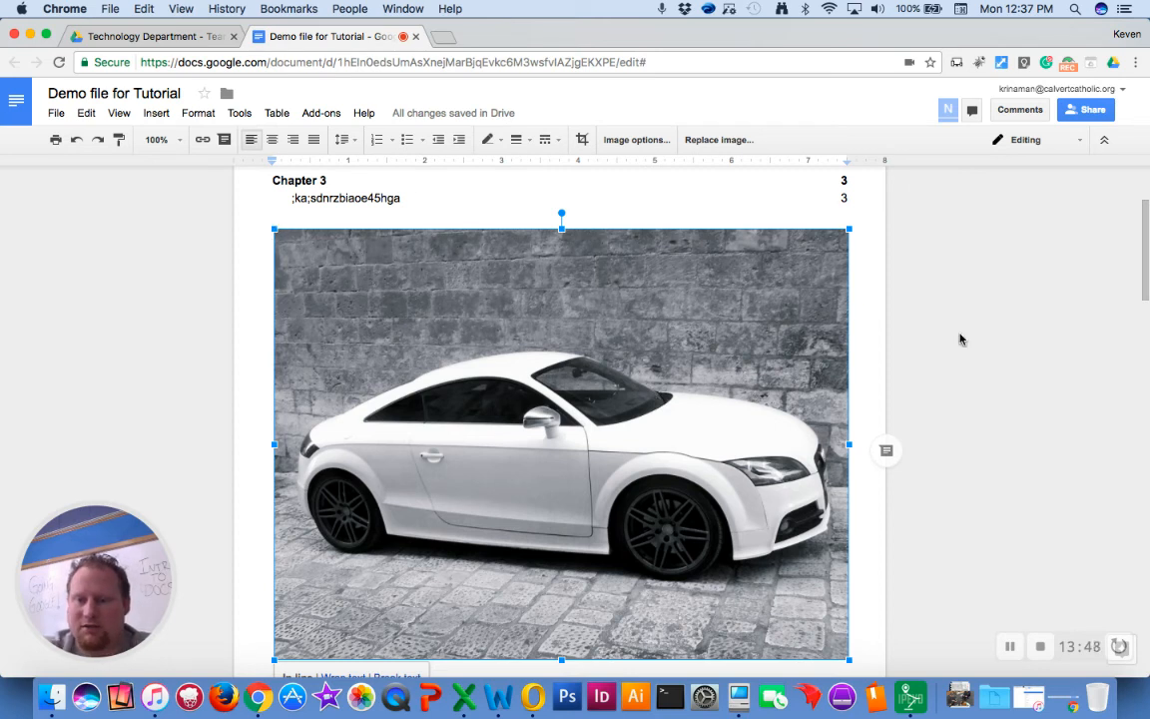
click(867, 306)
click(608, 320)
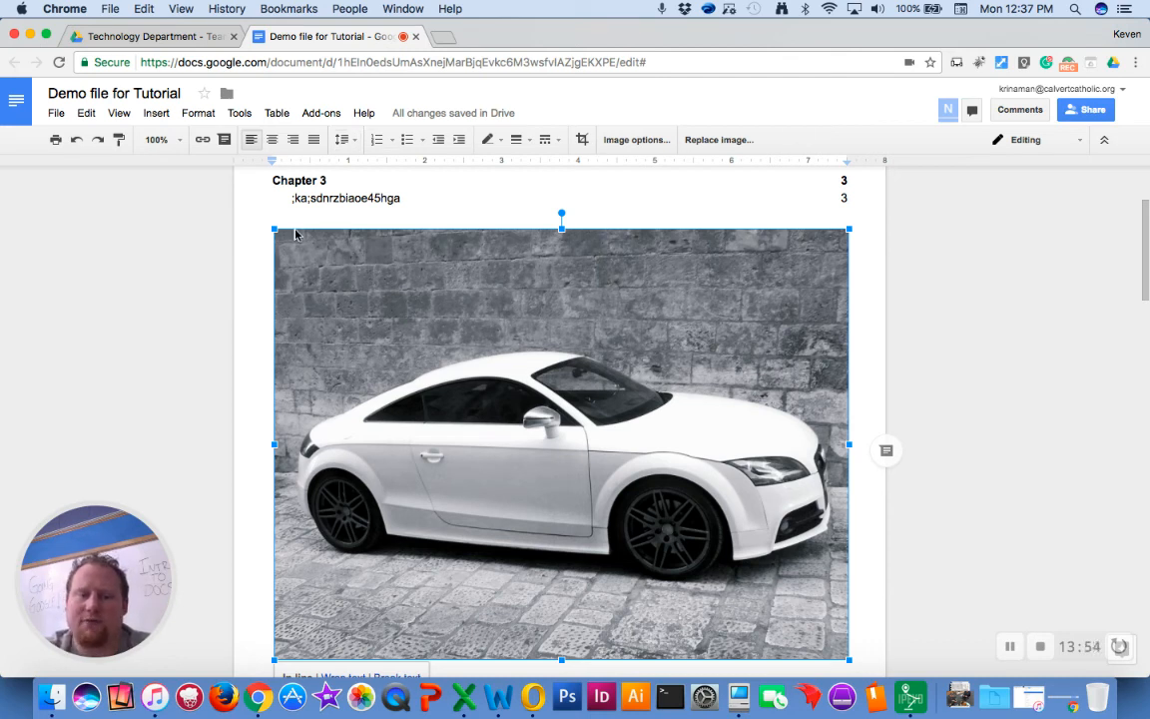
drag(273, 229, 250, 251)
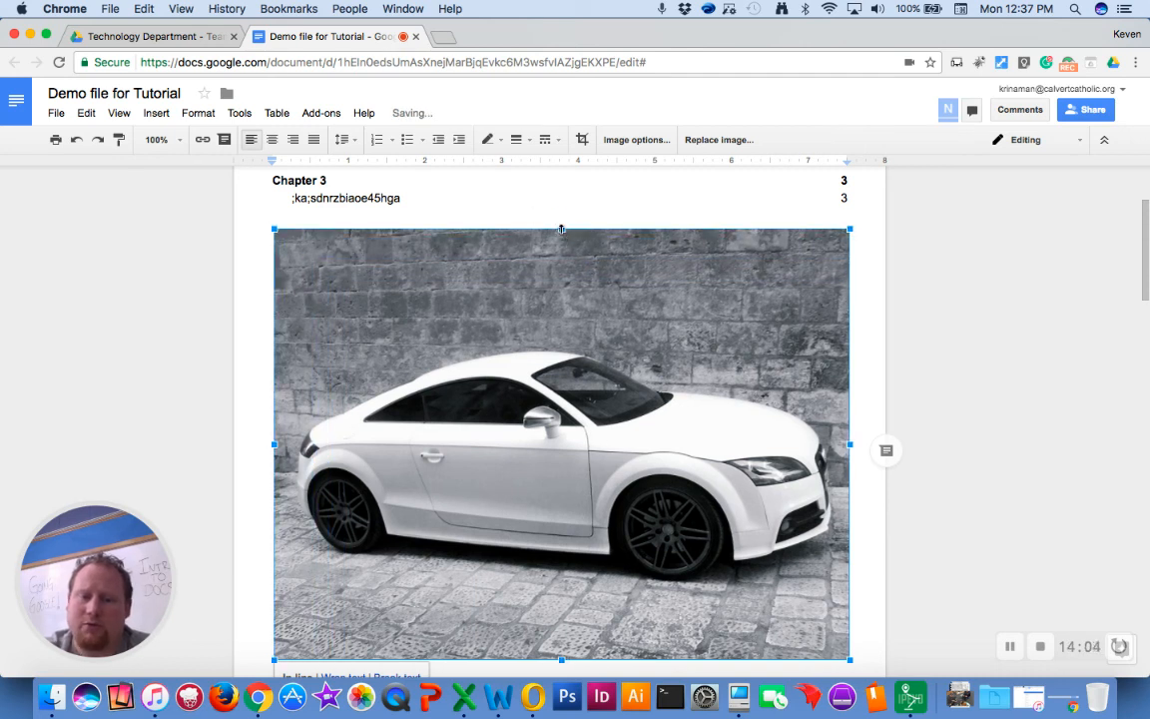
drag(561, 229, 545, 385)
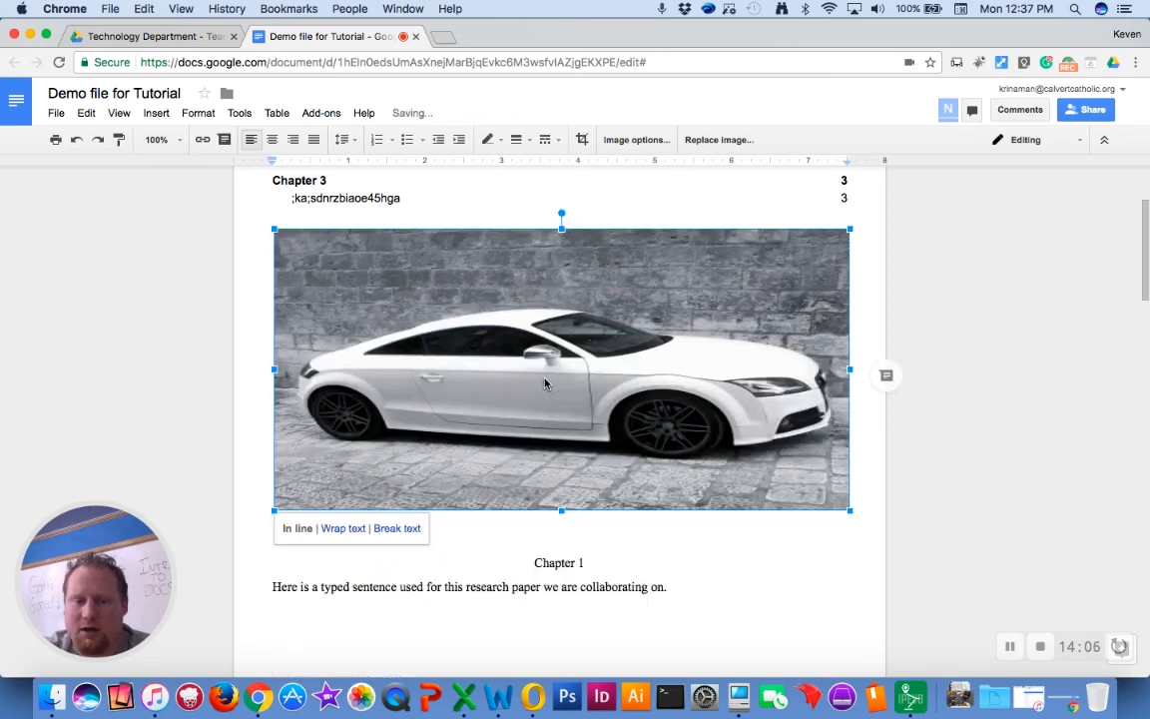
click(76, 140)
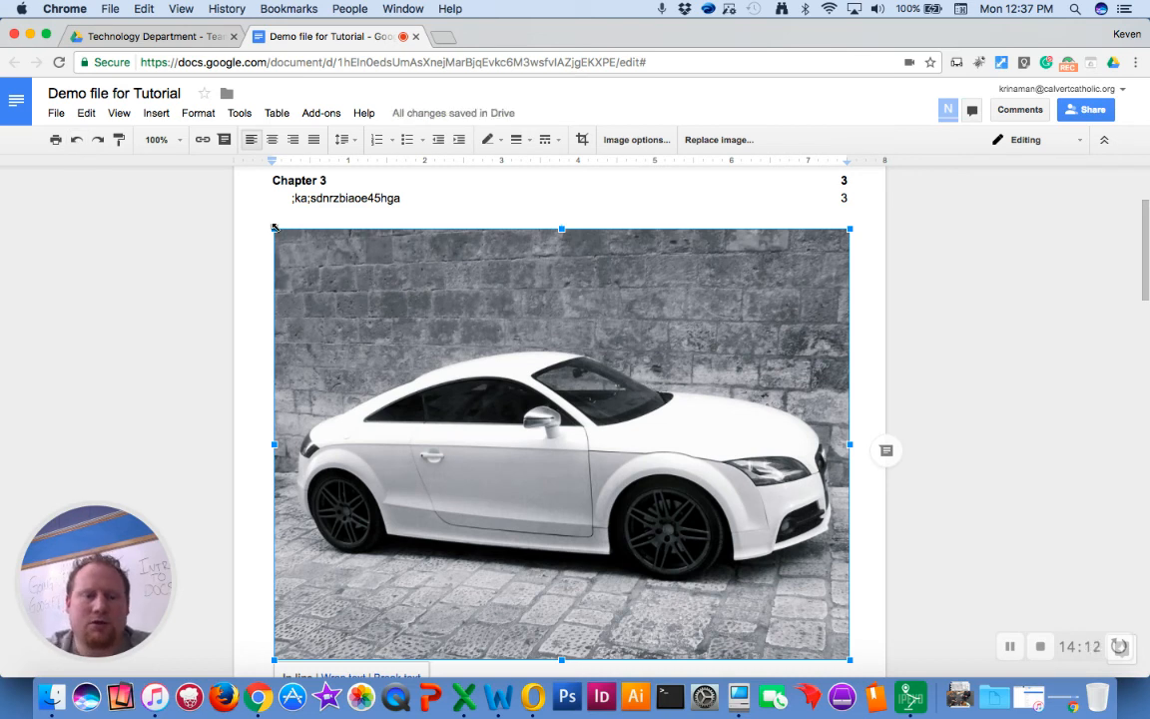
- Scale the car image down proportionally to about 3.5 inches wide and deselect it
drag(275, 228, 590, 455)
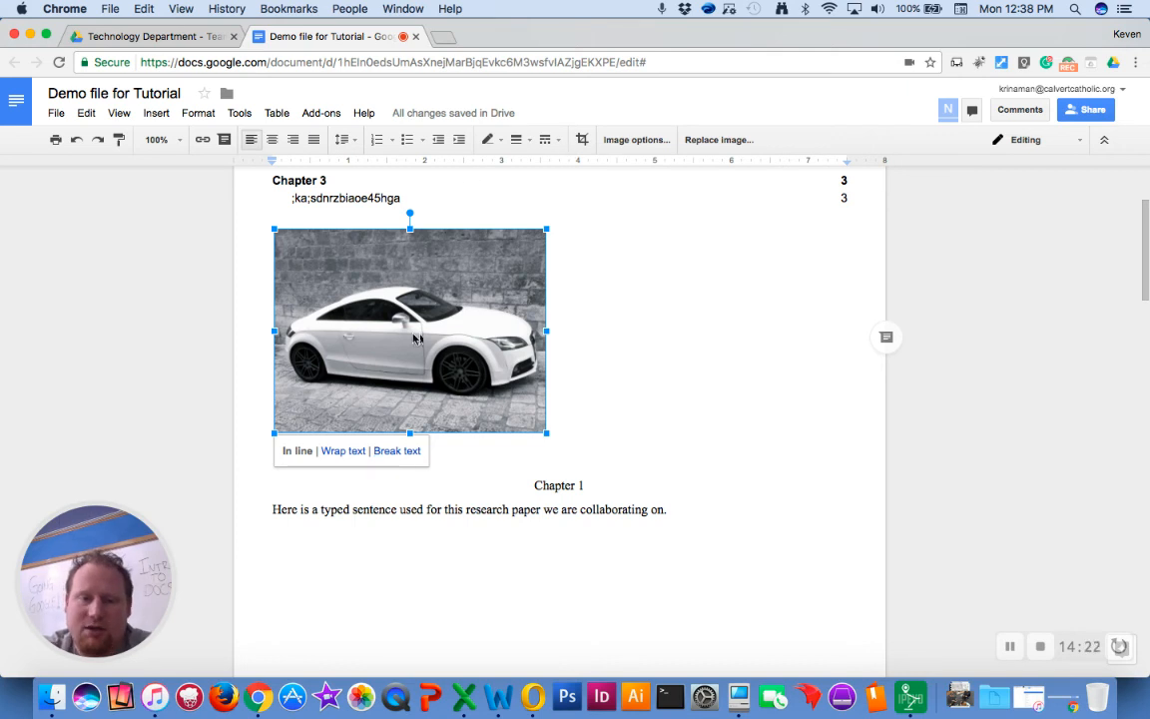
click(619, 316)
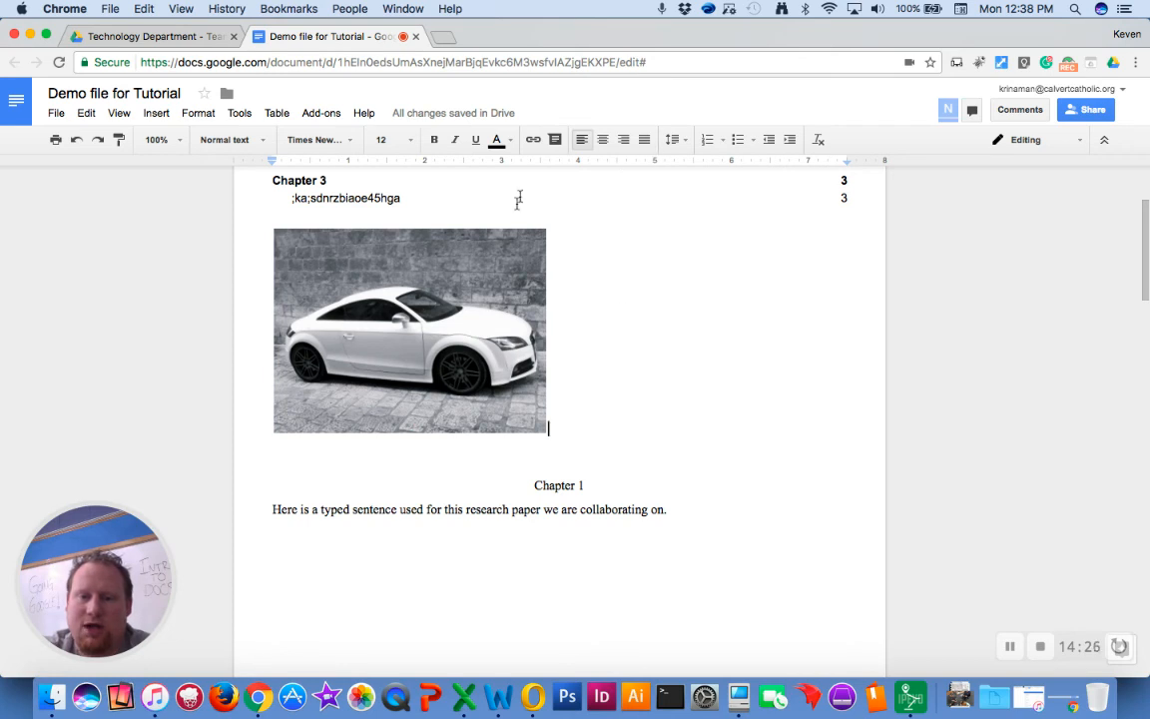
- Crop the strips of wall above and pavement below the car, and reset the image to remove the crop
click(421, 259)
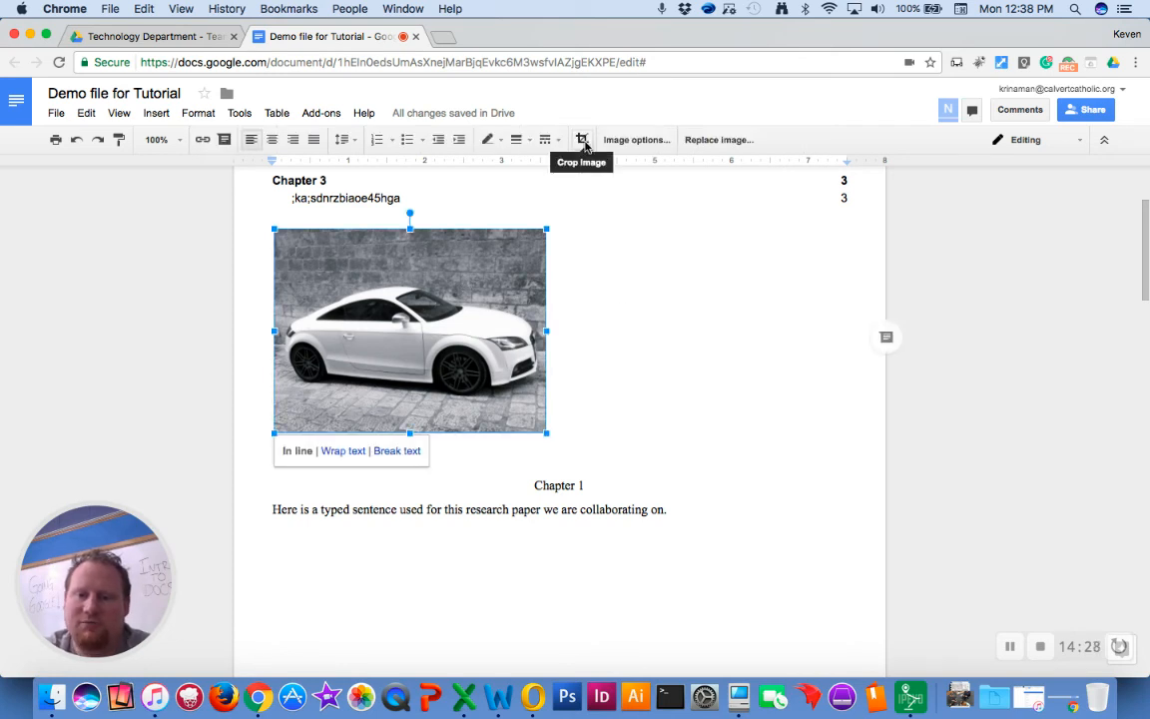
click(583, 141)
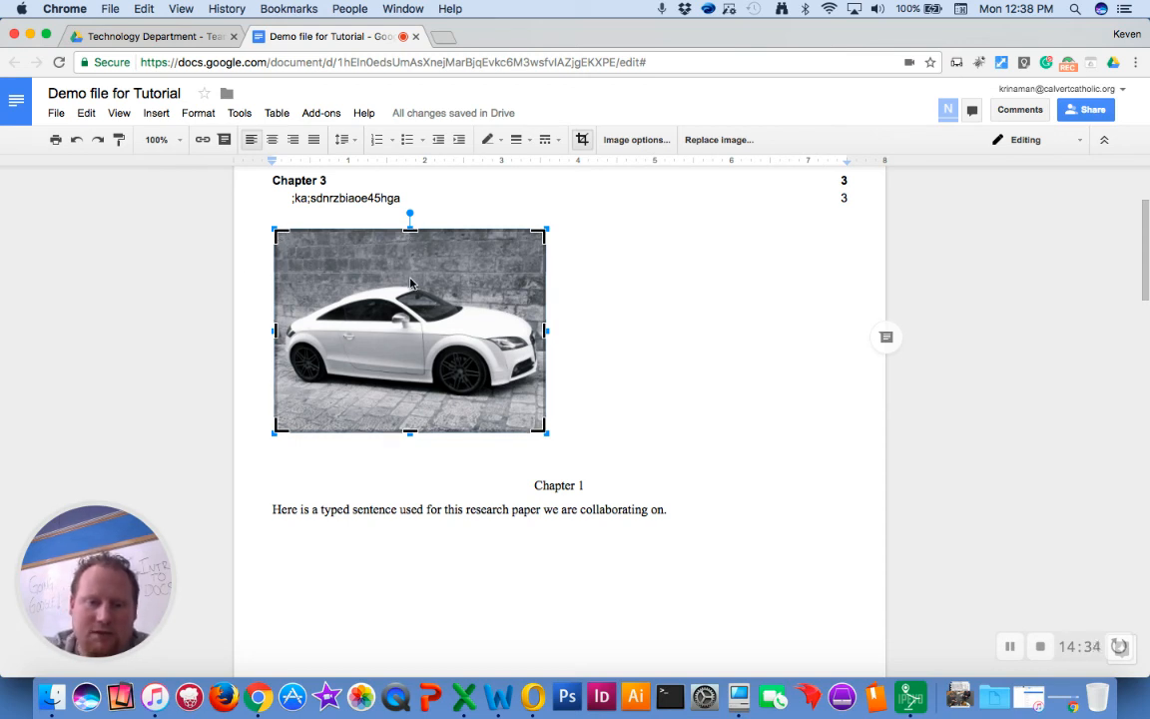
drag(410, 231, 410, 281)
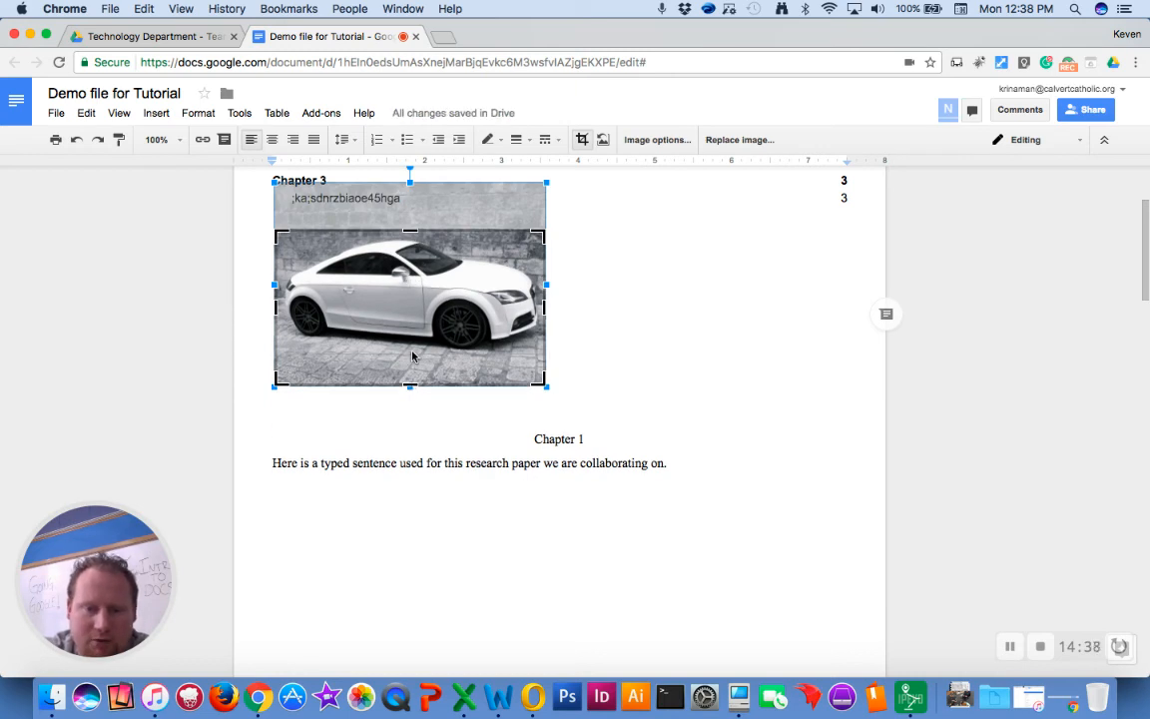
drag(411, 385, 411, 351)
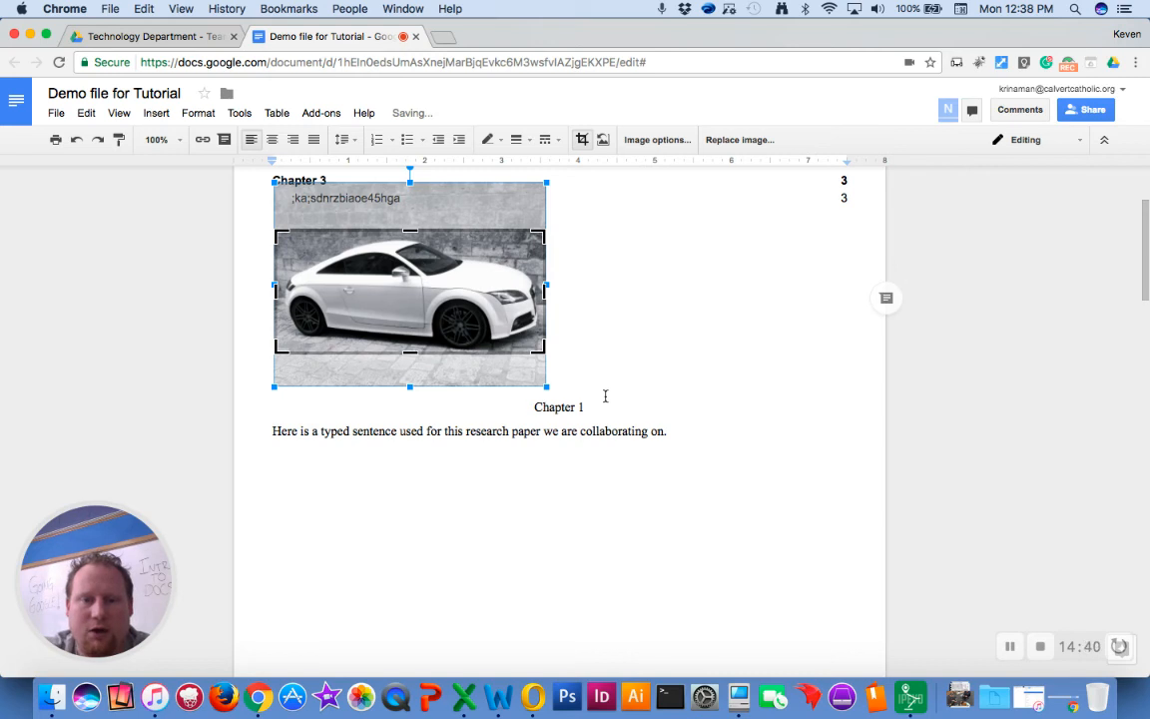
key(Return)
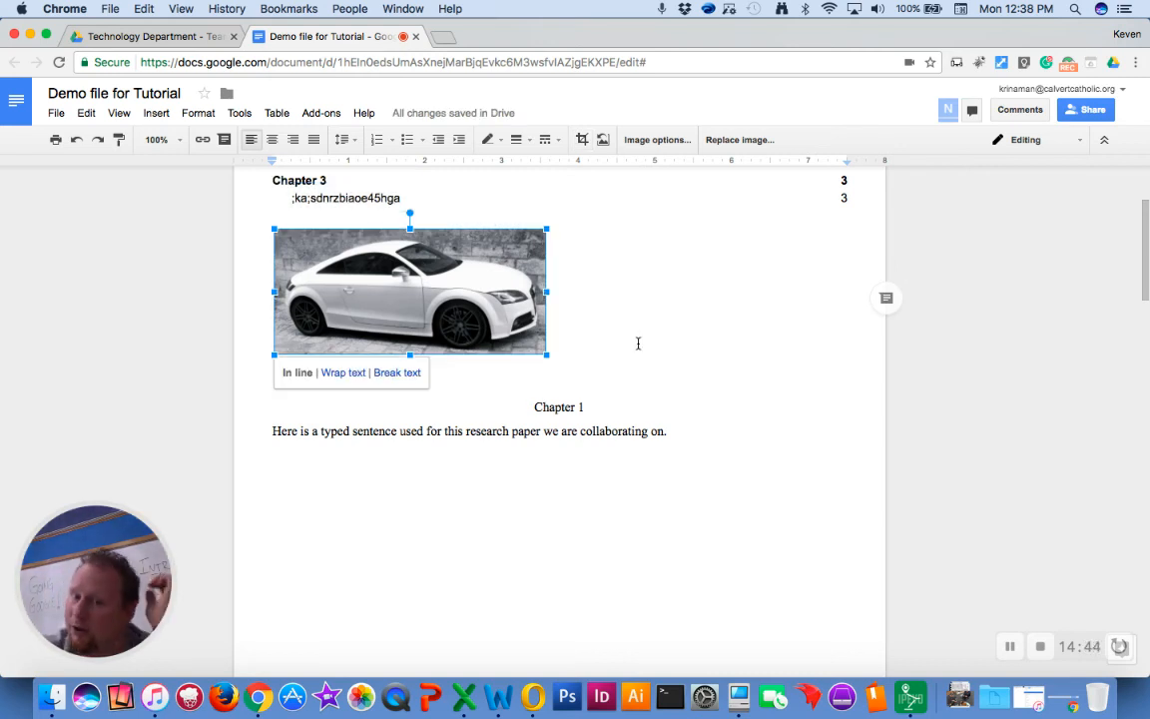
click(602, 140)
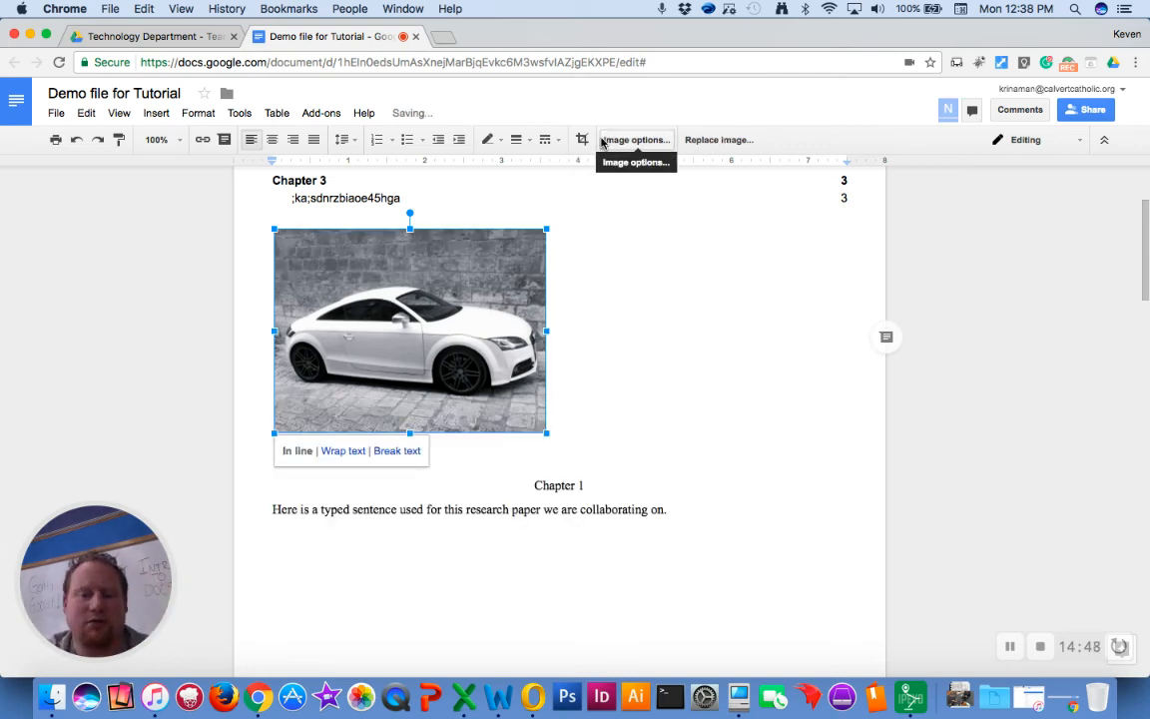
click(98, 143)
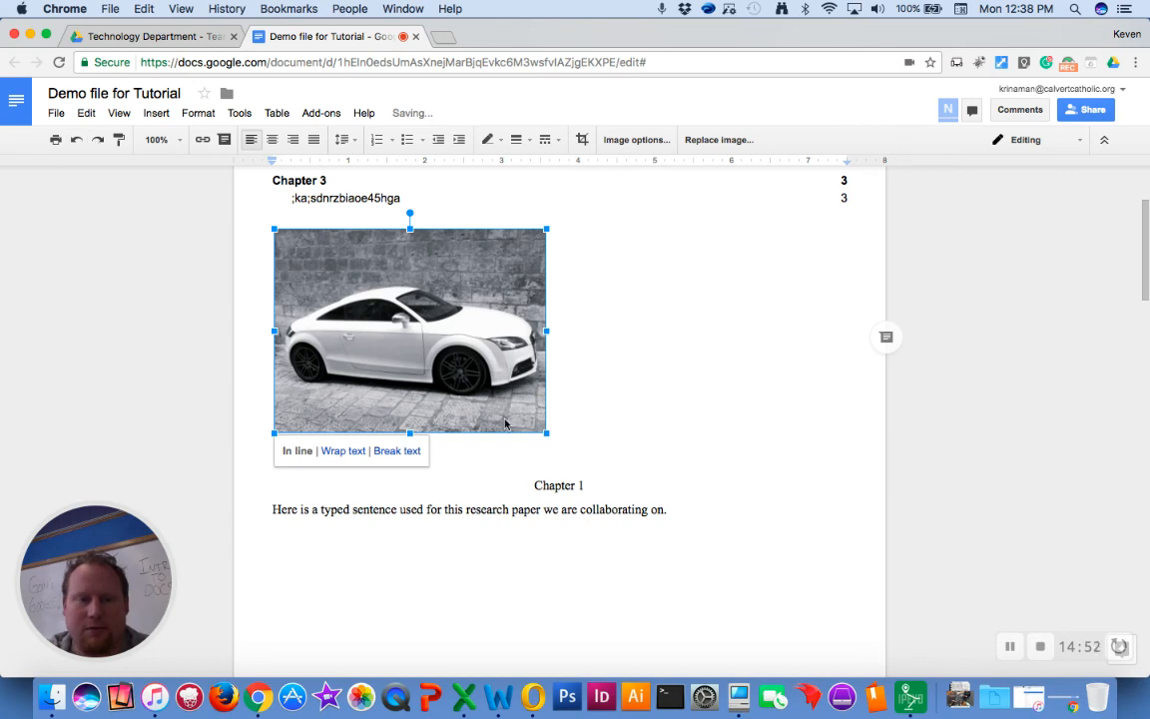
- Crop the wall above the car and the pavement below it out of the car image
click(582, 142)
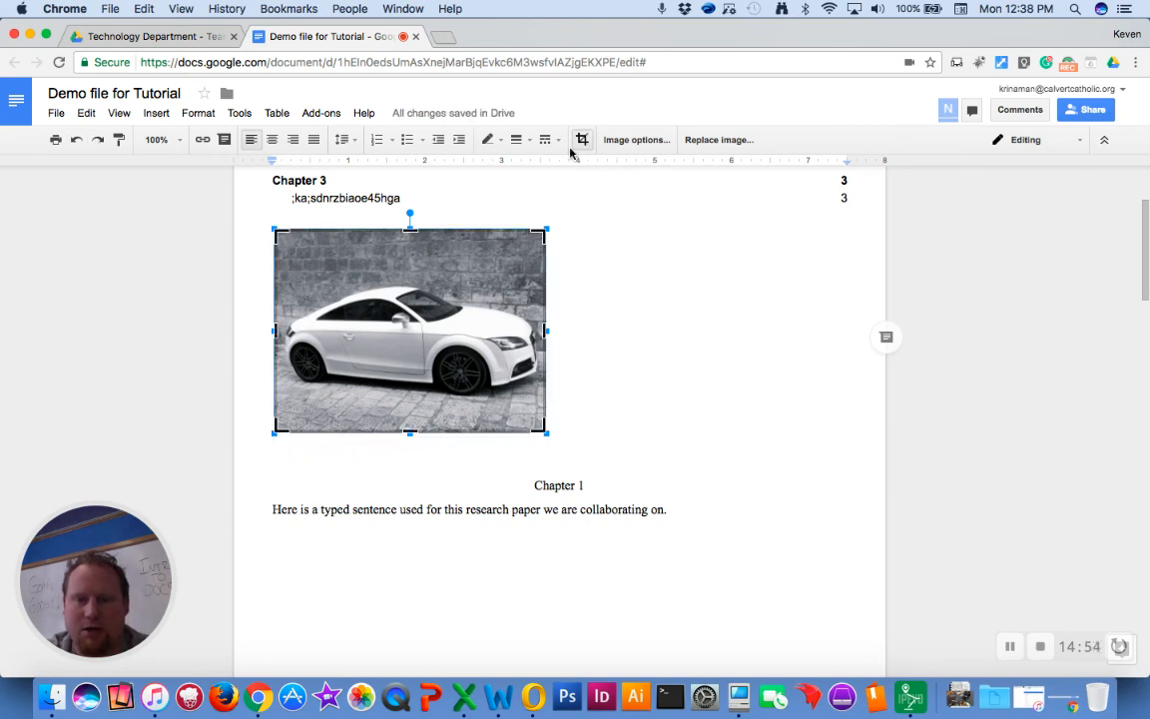
drag(410, 232, 409, 277)
drag(410, 386, 412, 360)
key(Return)
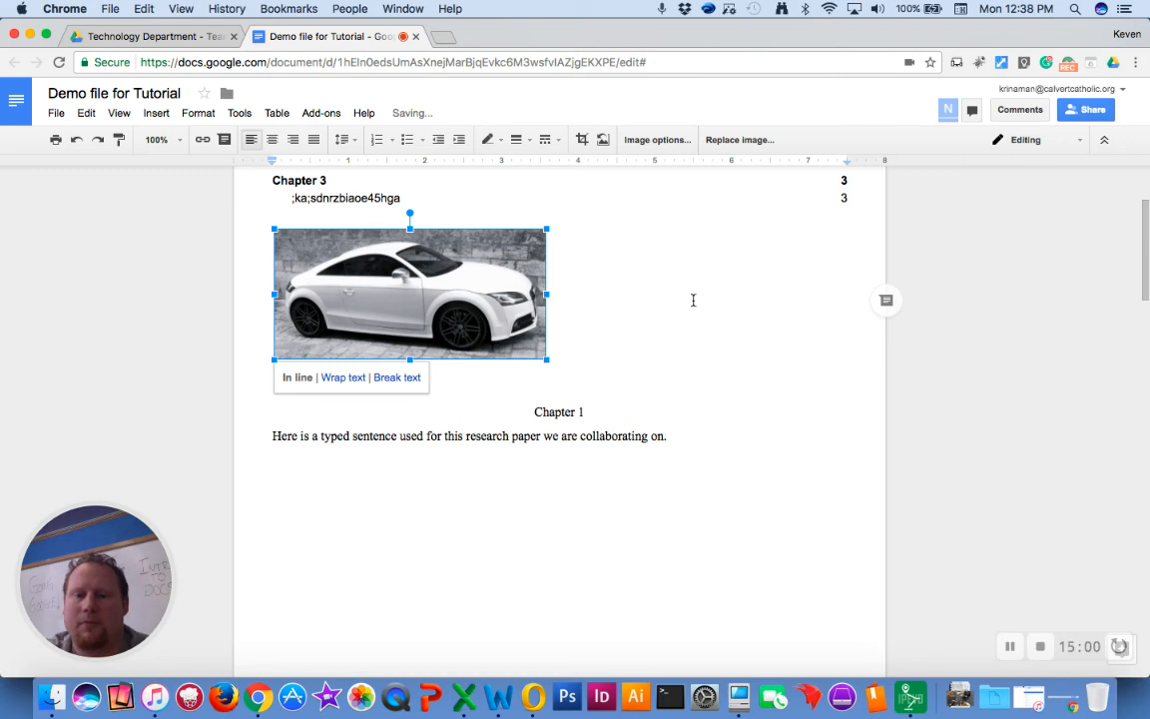
- Try the blue Dark 7 recolor on the car image, and restore it to No Recolor
click(658, 139)
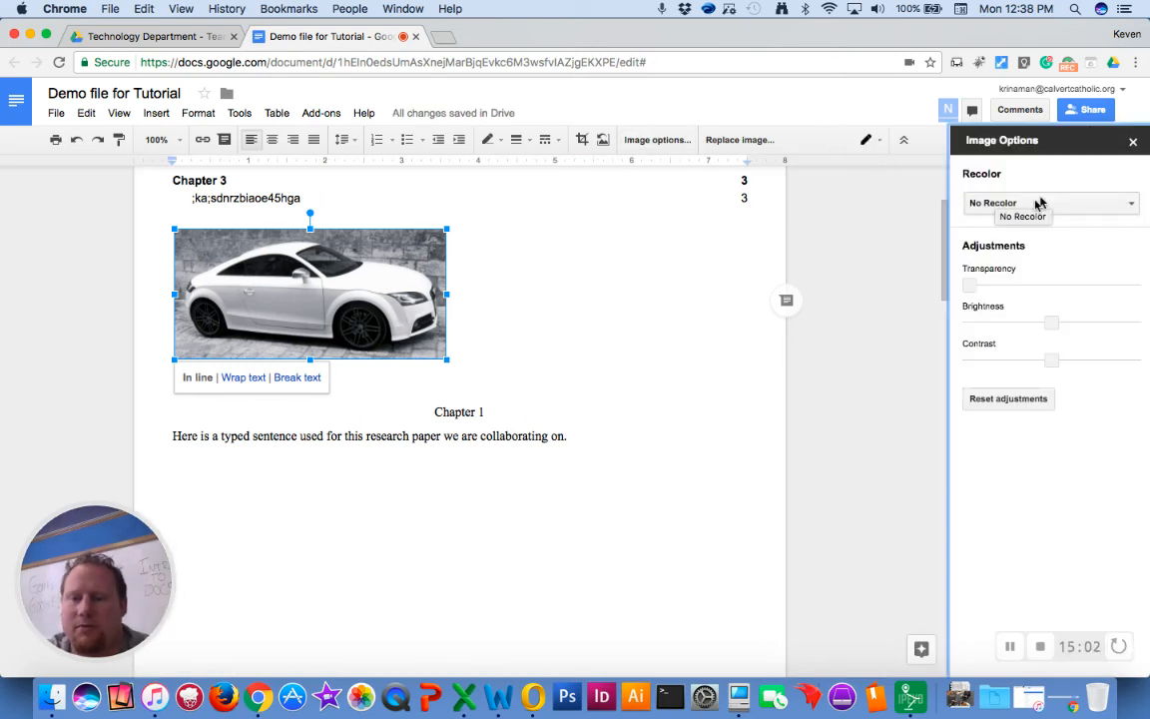
click(1124, 203)
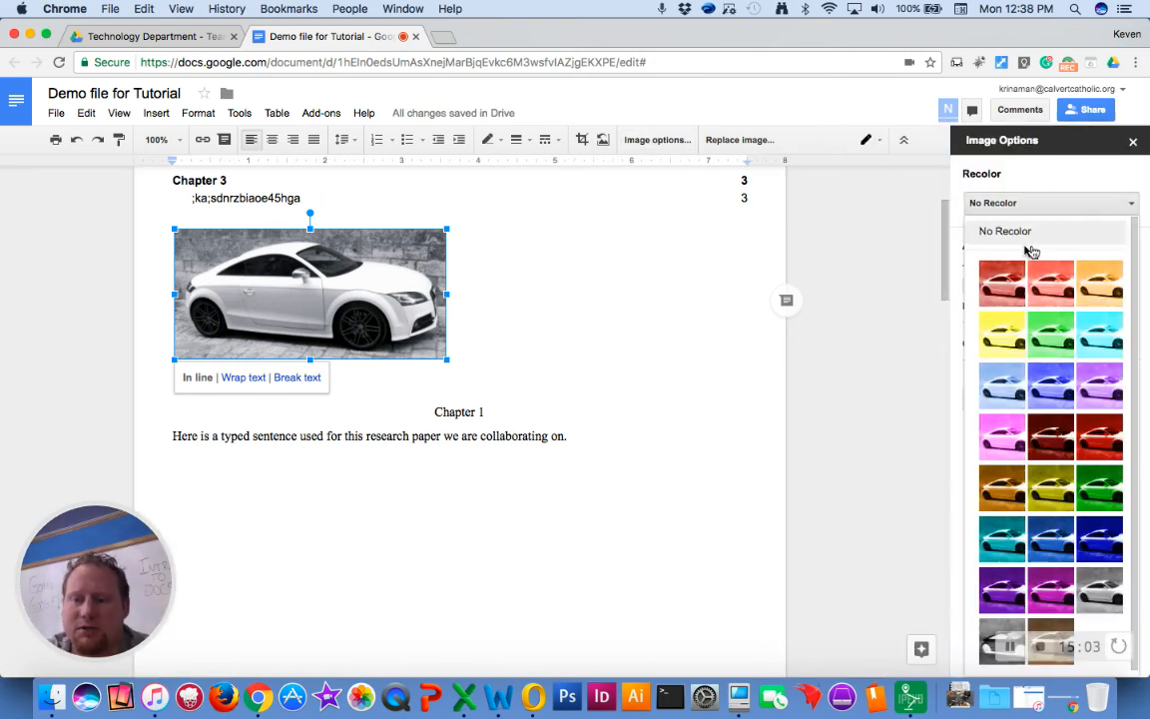
click(1043, 540)
click(1008, 204)
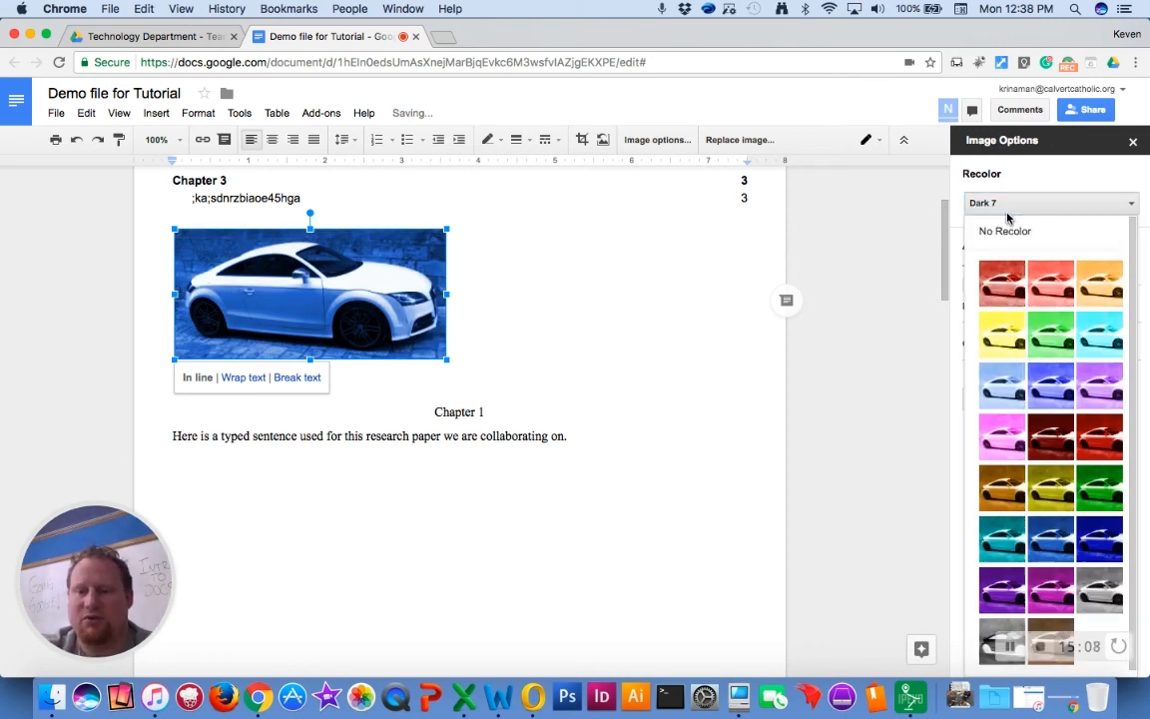
click(1007, 233)
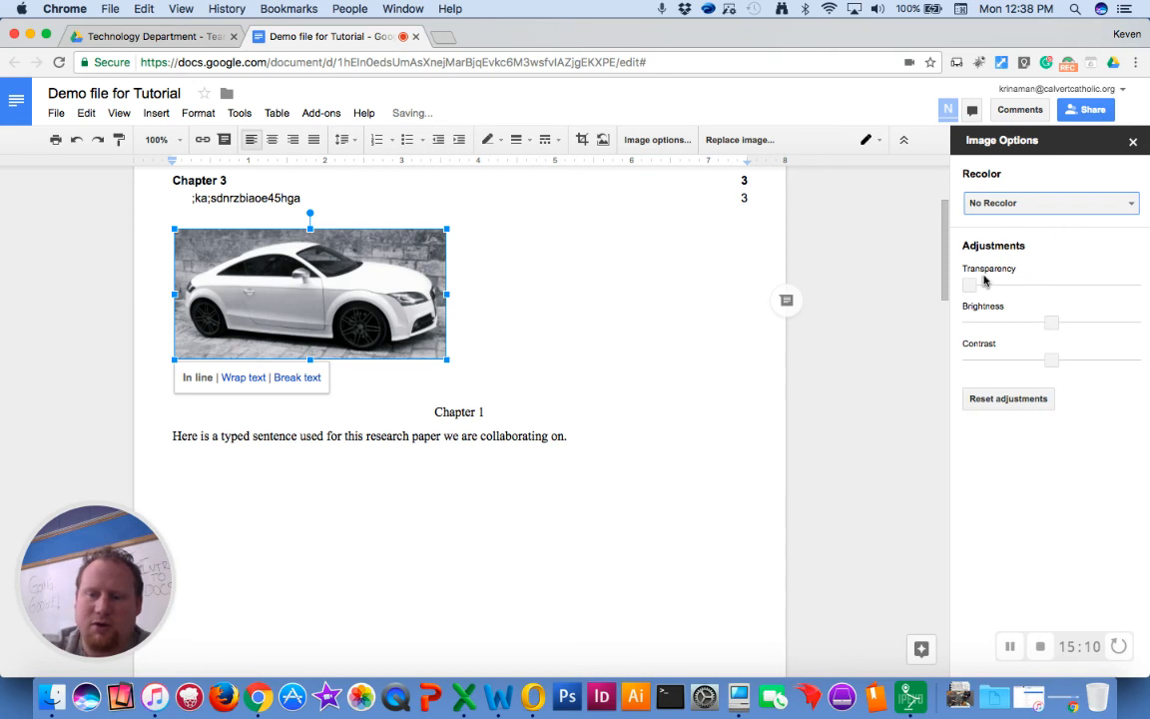
- Try the transparency, brightness and contrast adjustments on the car image, restore the defaults and close the image options
mouse_move(968, 286)
mouse_down()
mouse_move(1086, 285)
mouse_move(961, 288)
mouse_up()
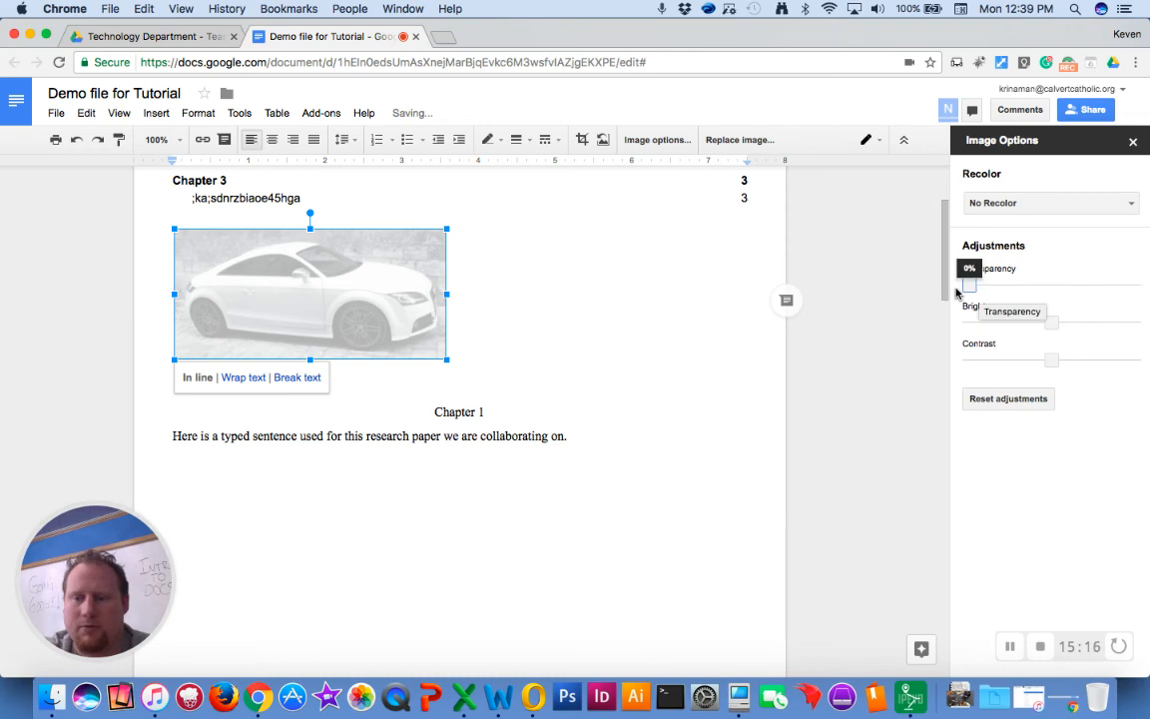
drag(1053, 323, 1051, 365)
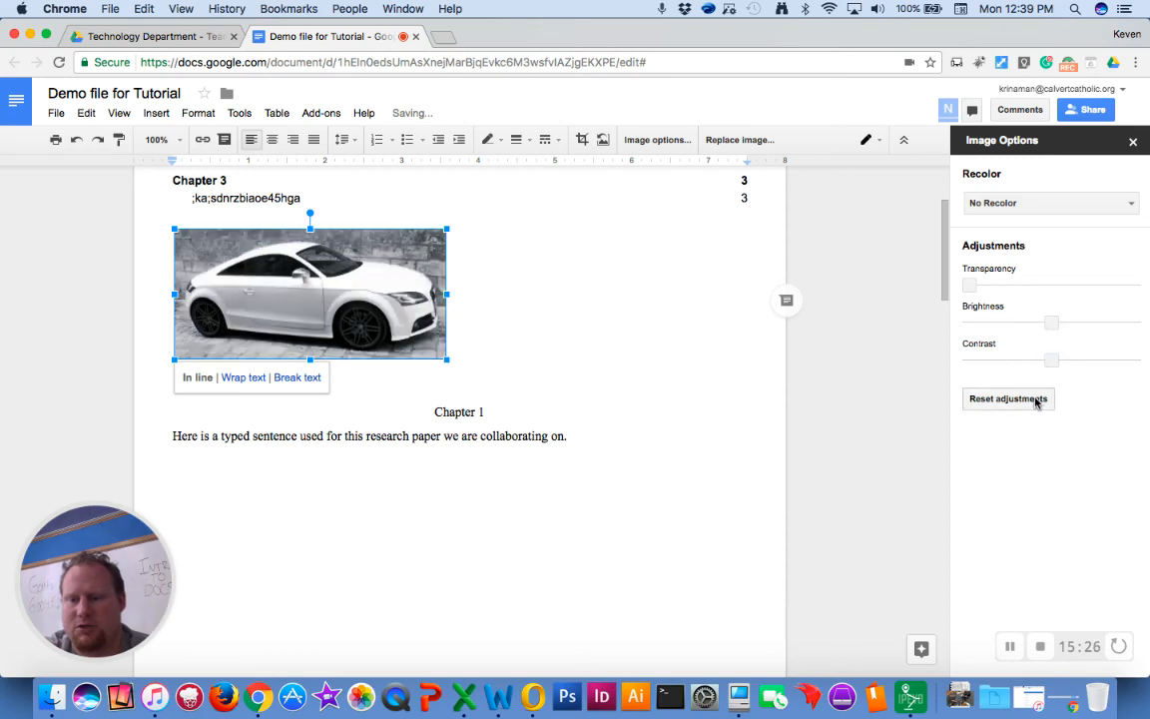
click(1133, 142)
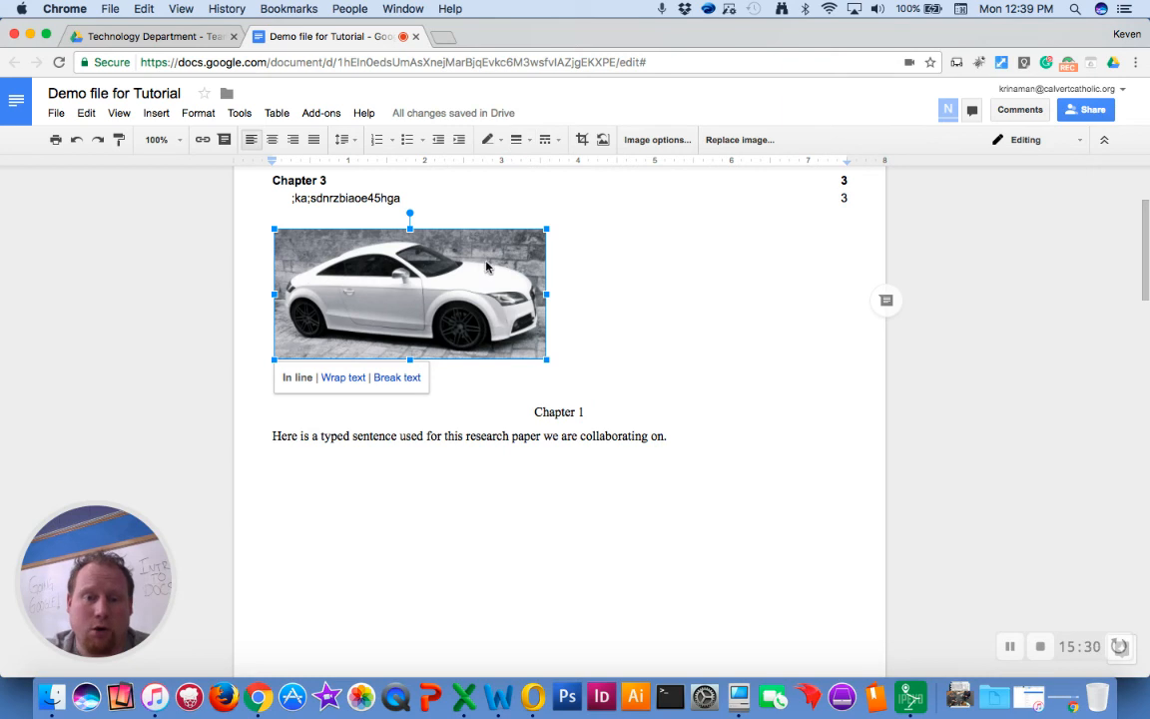
- Add a 16pt border to the car image and color it golden yellow
click(523, 142)
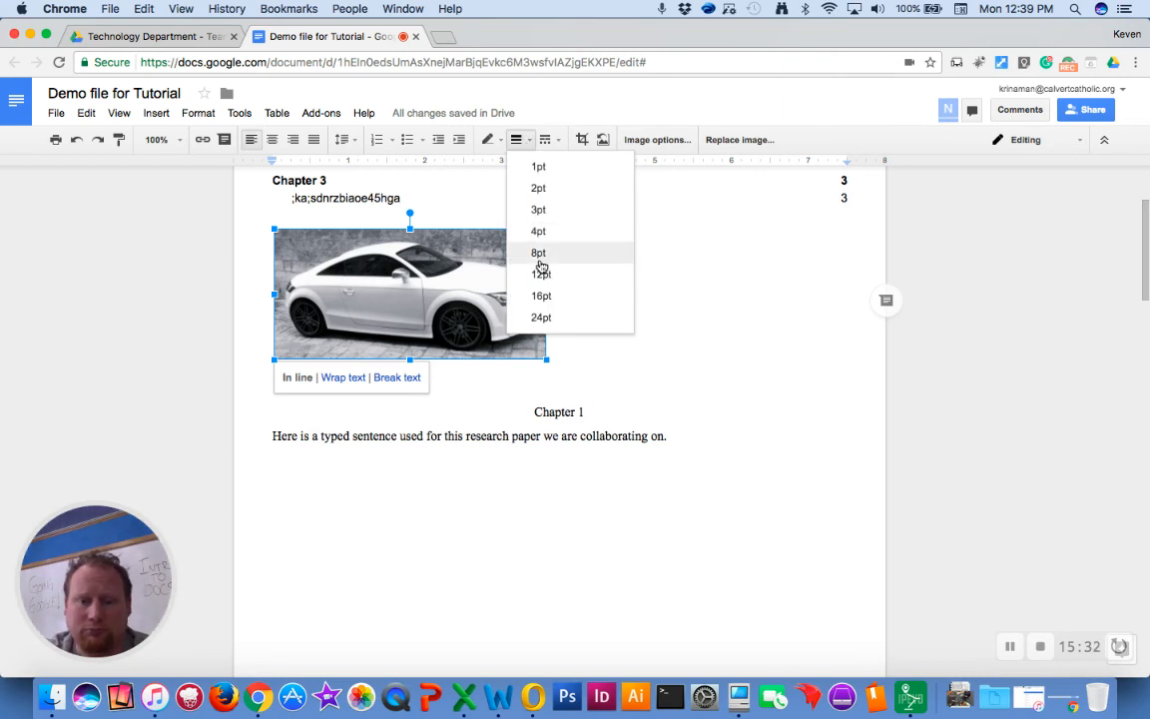
click(541, 297)
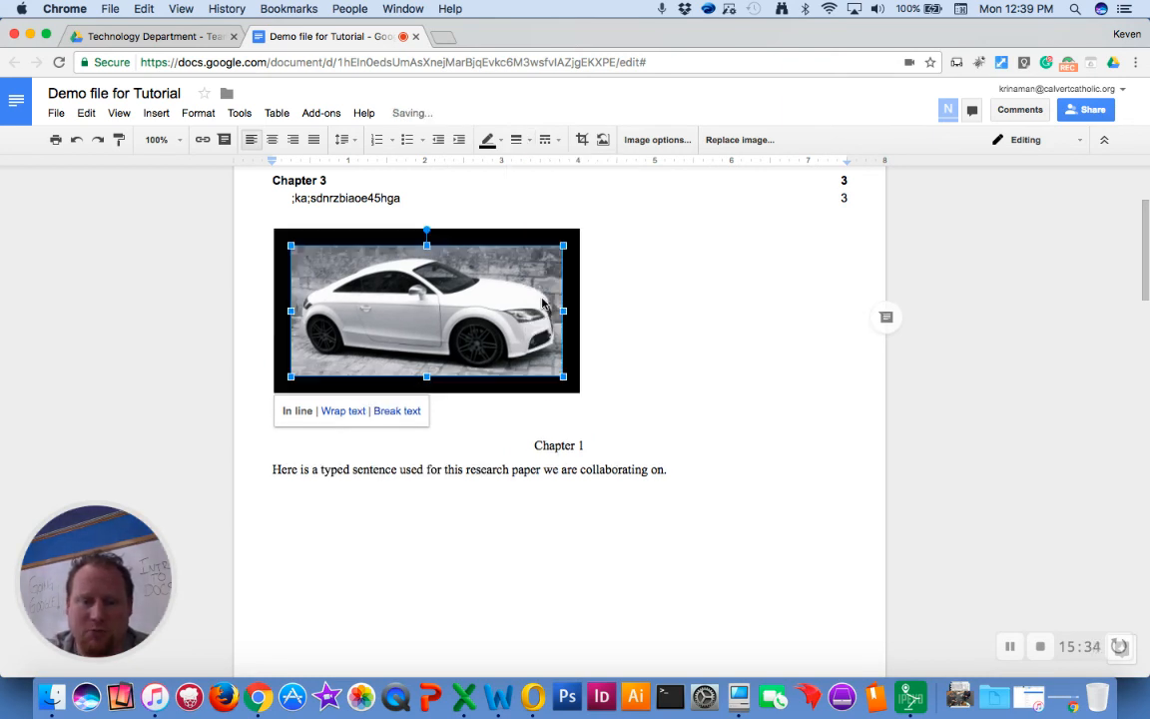
click(489, 142)
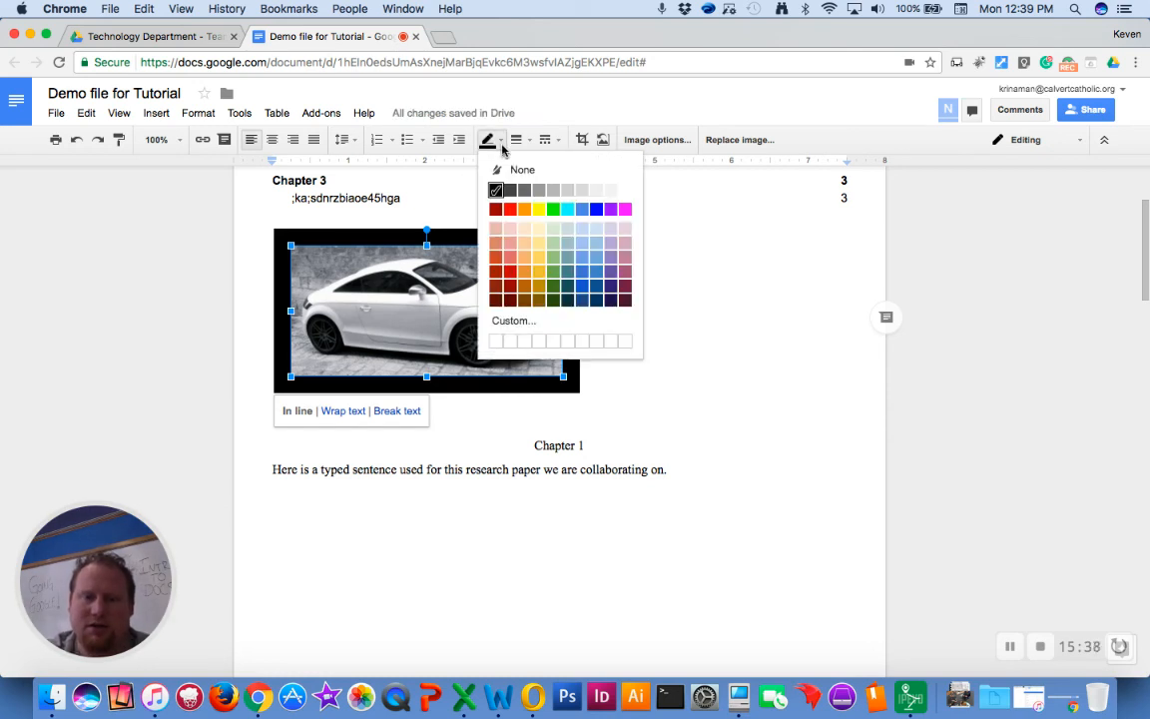
click(538, 257)
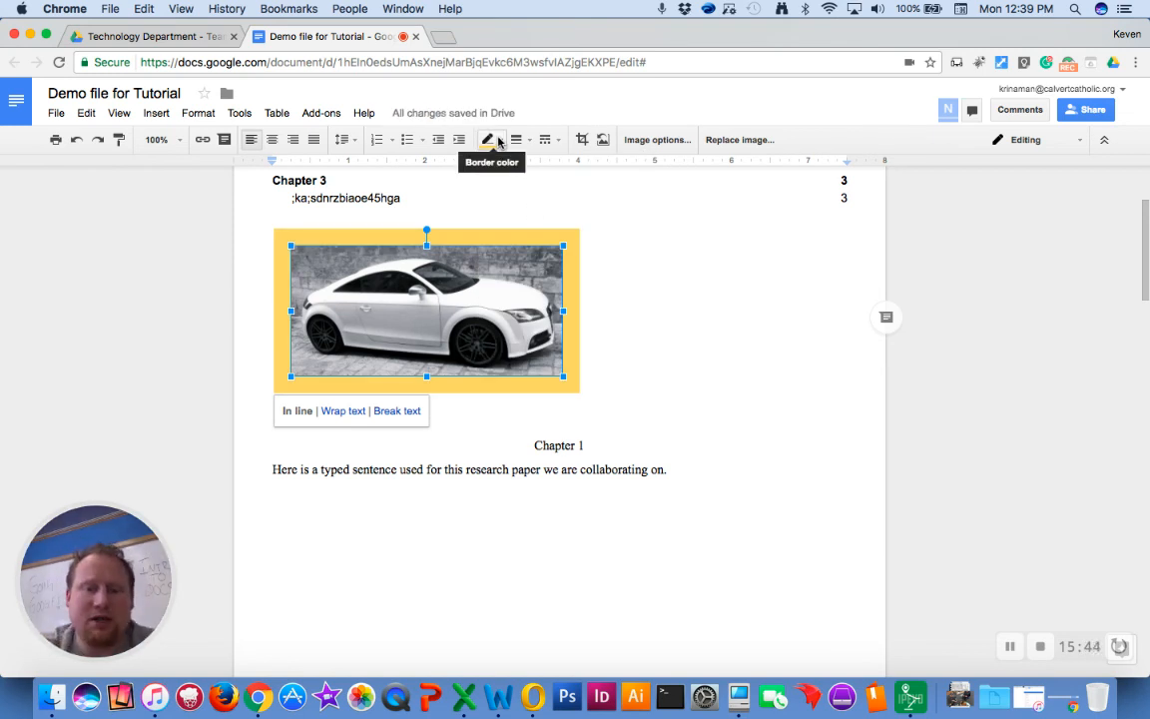
- Try a dotted border on the car image, settle on the dashed style and deselect the image
click(546, 140)
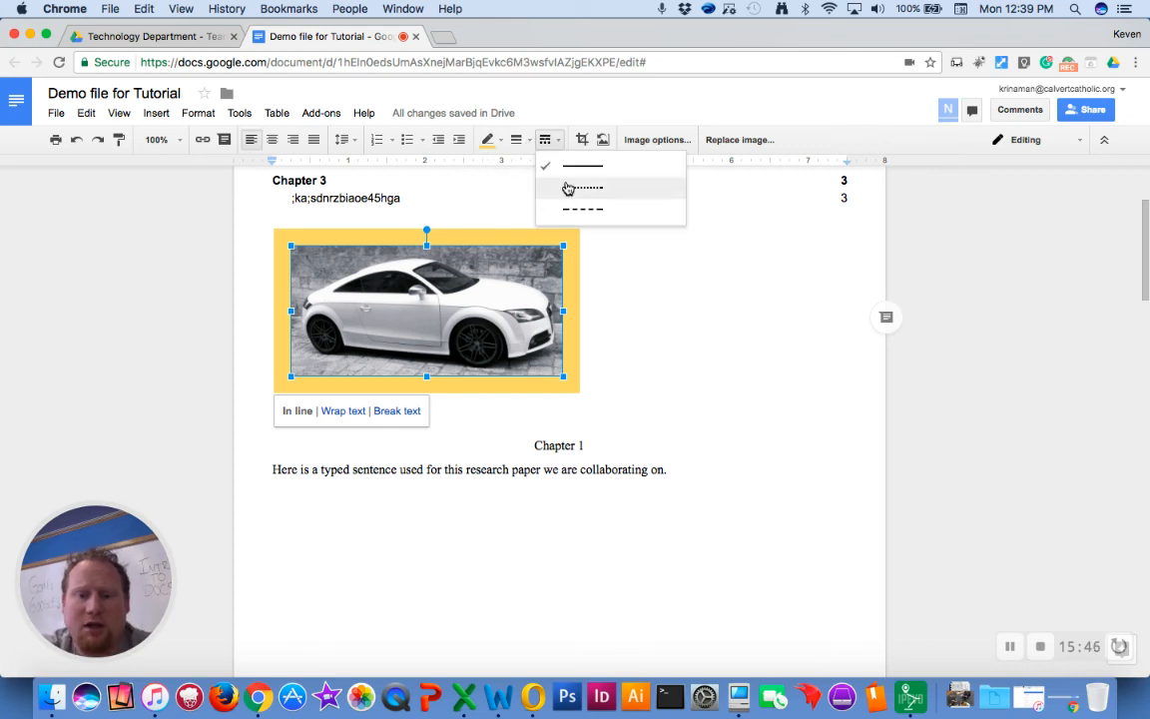
click(568, 188)
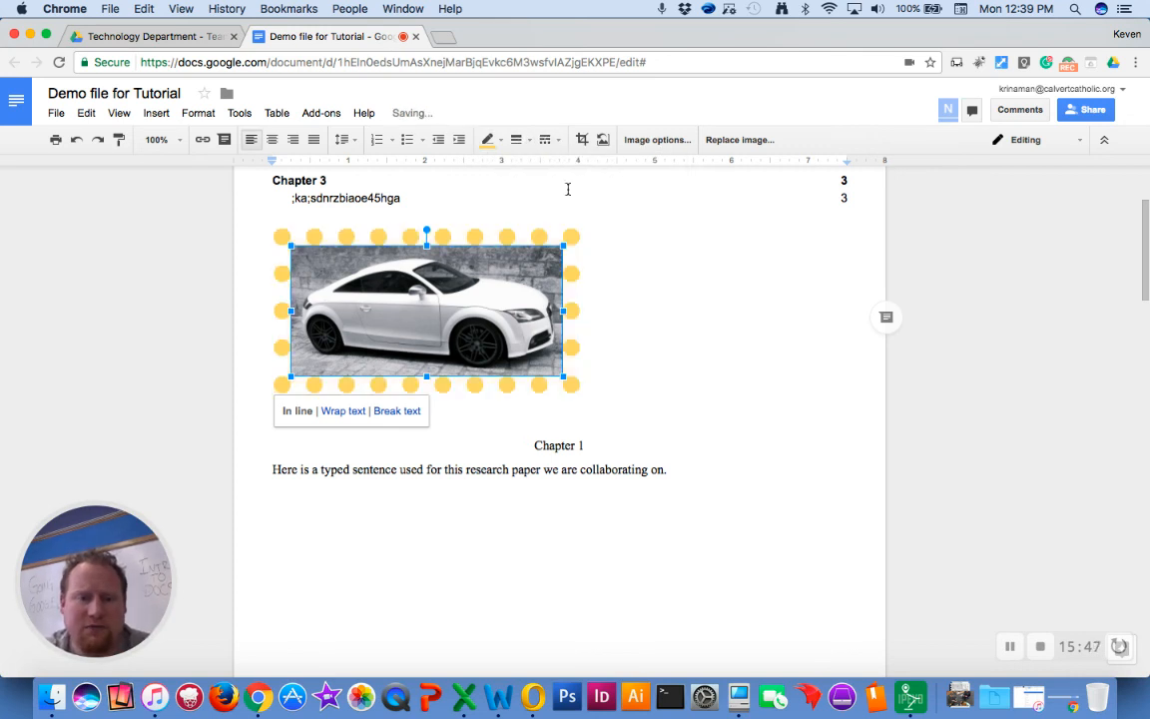
click(546, 140)
click(562, 211)
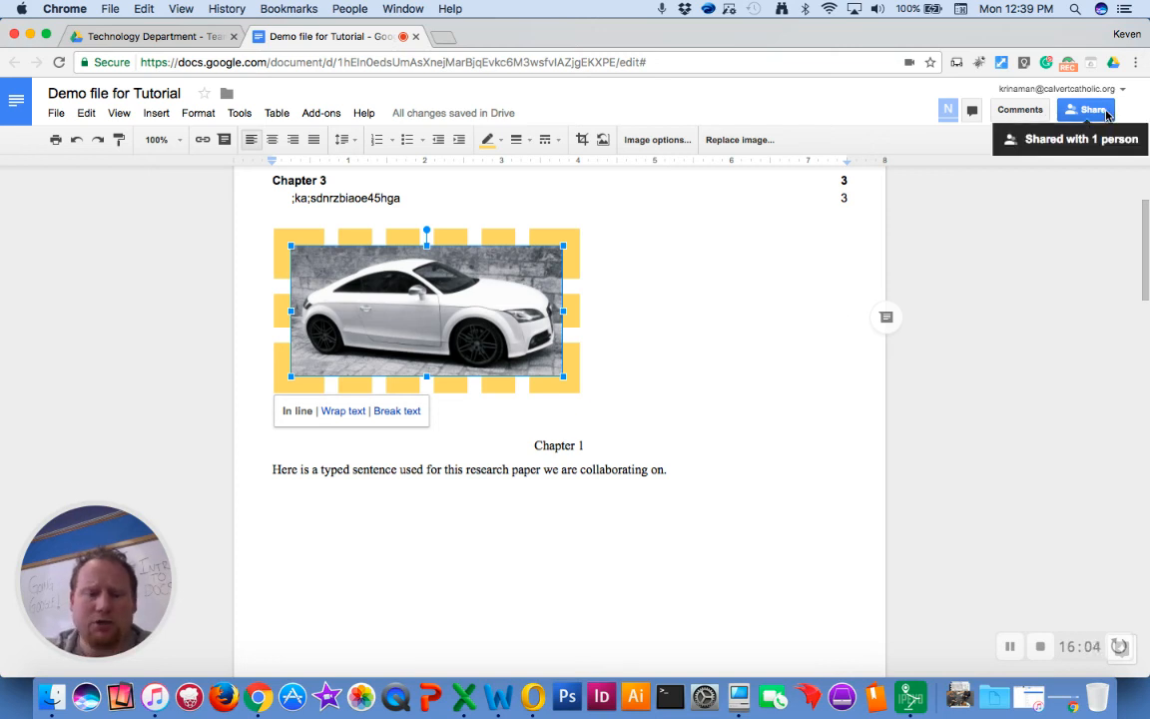
click(756, 556)
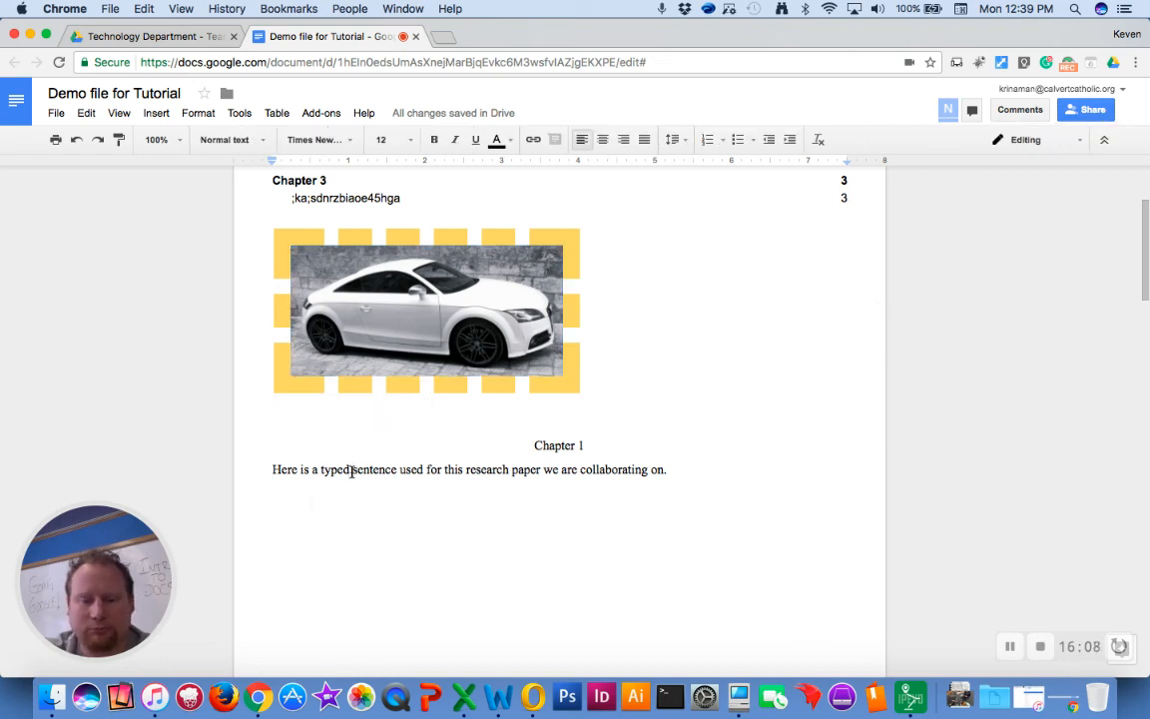
- Select part of the Chapter 1 sentence to show the comment option, and view the collaborator's comment on "research paper"
drag(352, 469, 657, 471)
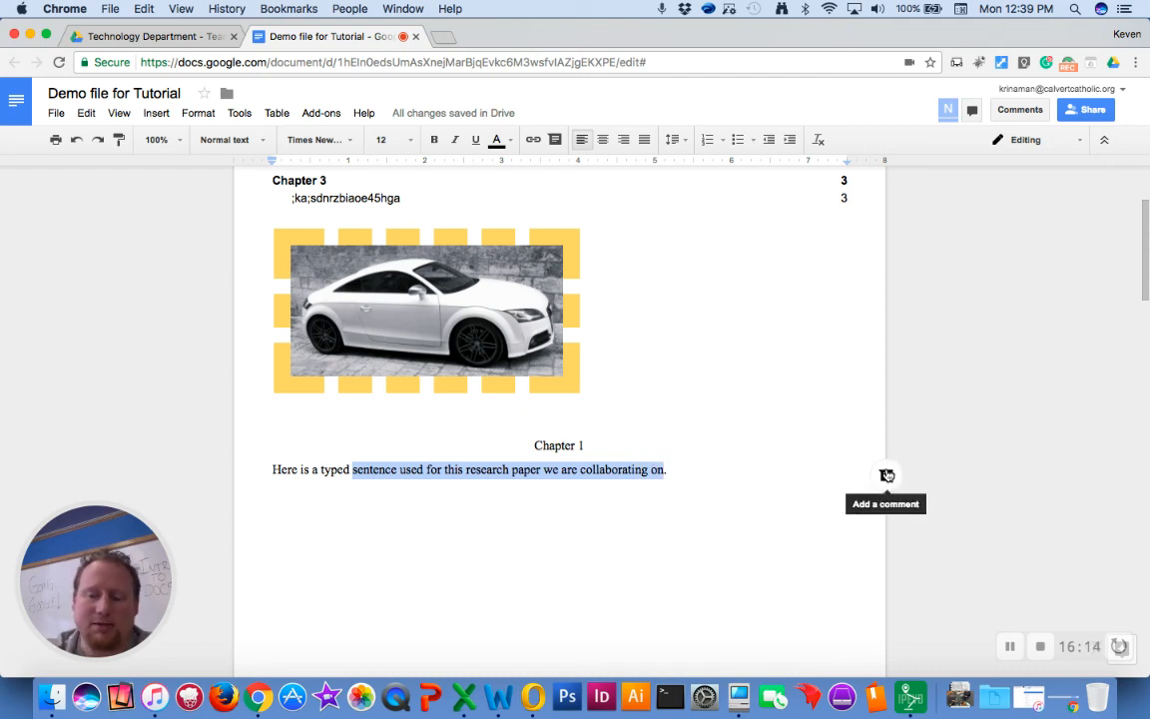
click(616, 548)
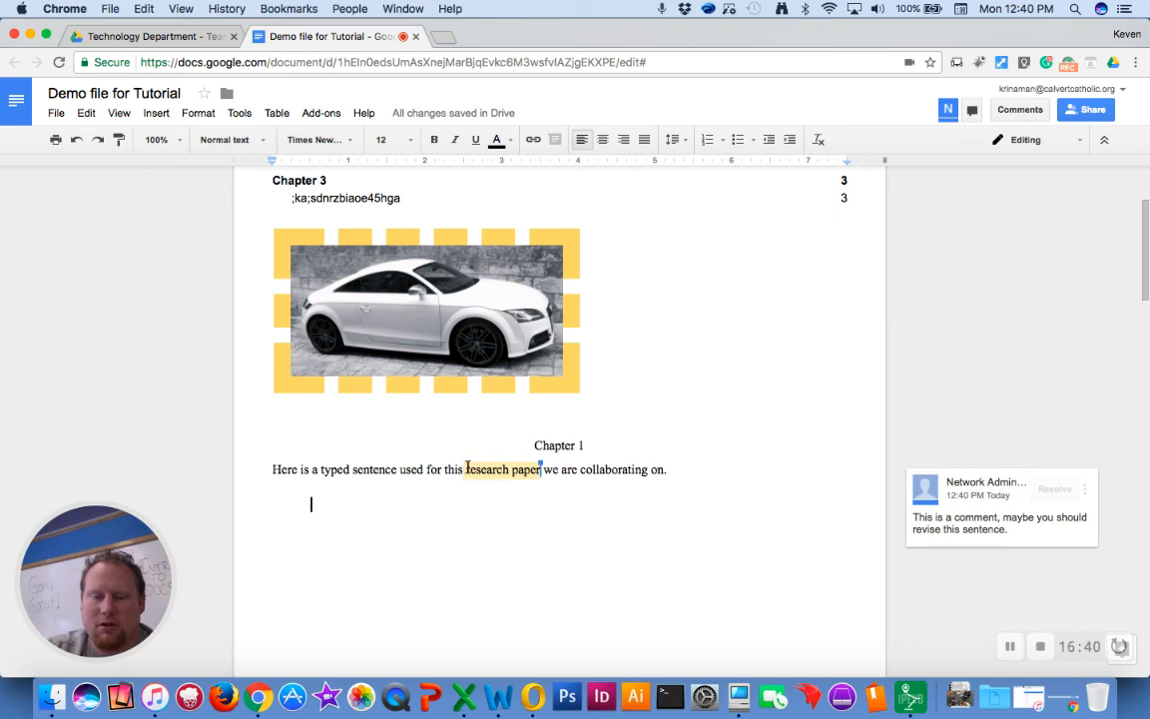
click(430, 469)
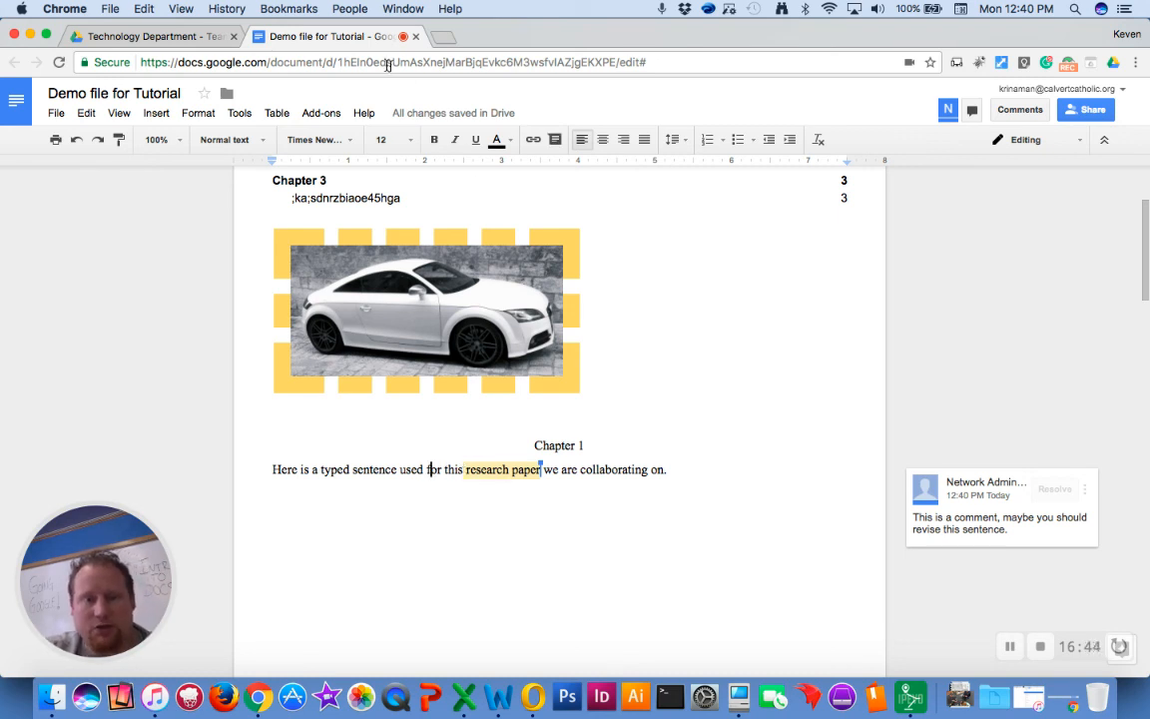
click(507, 471)
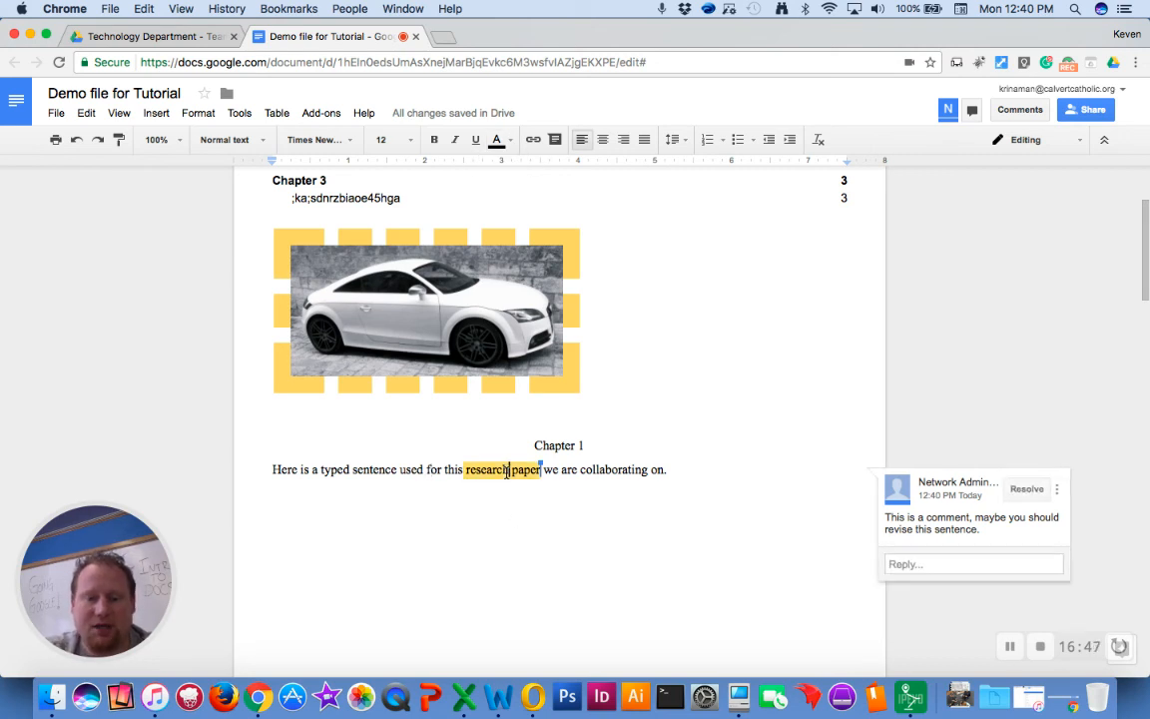
click(514, 544)
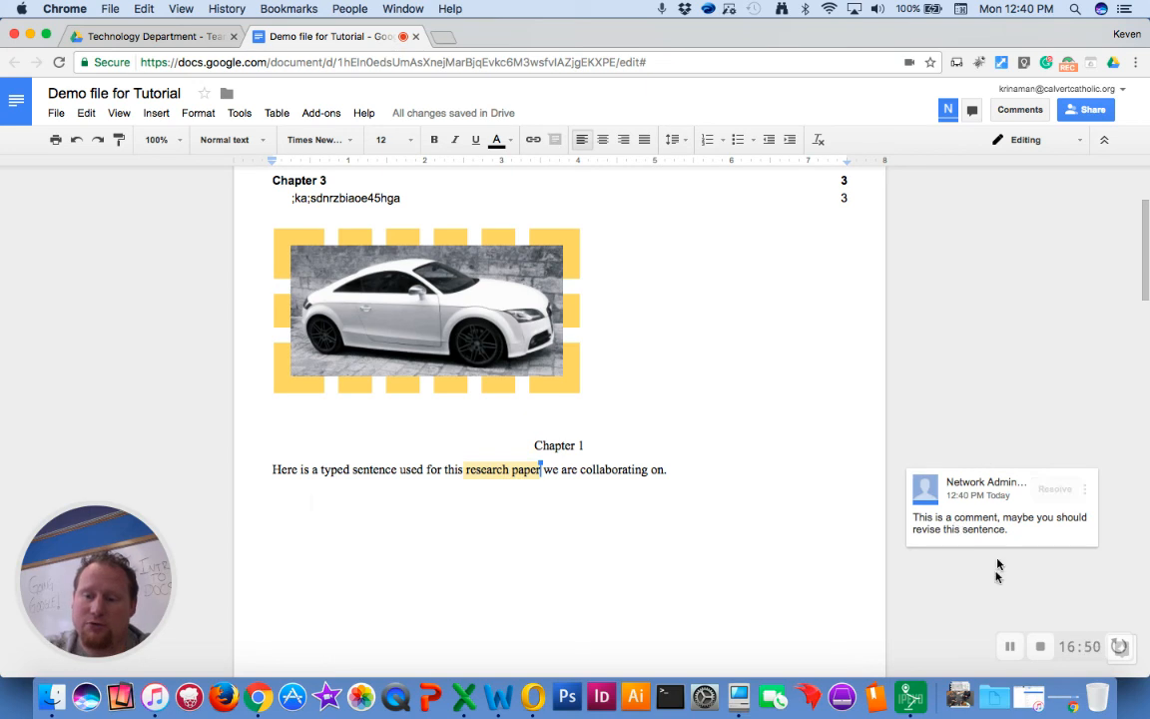
- Reply "I think it is ok." to the comment on "research paper"
click(487, 468)
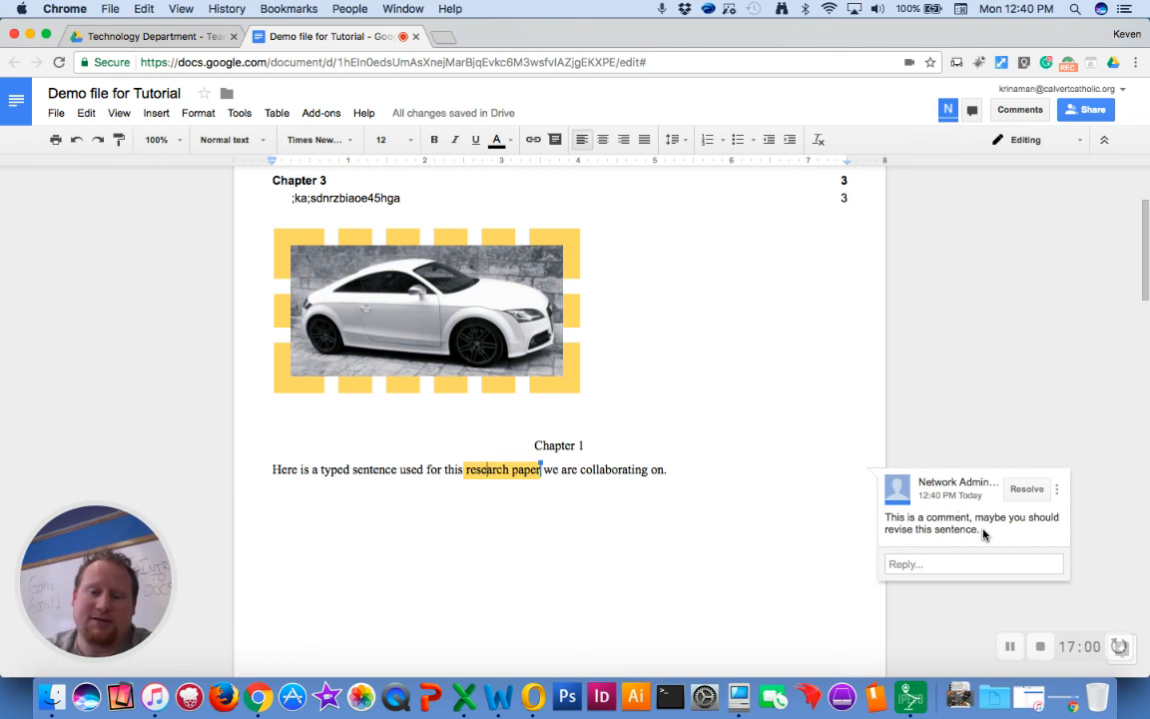
click(953, 564)
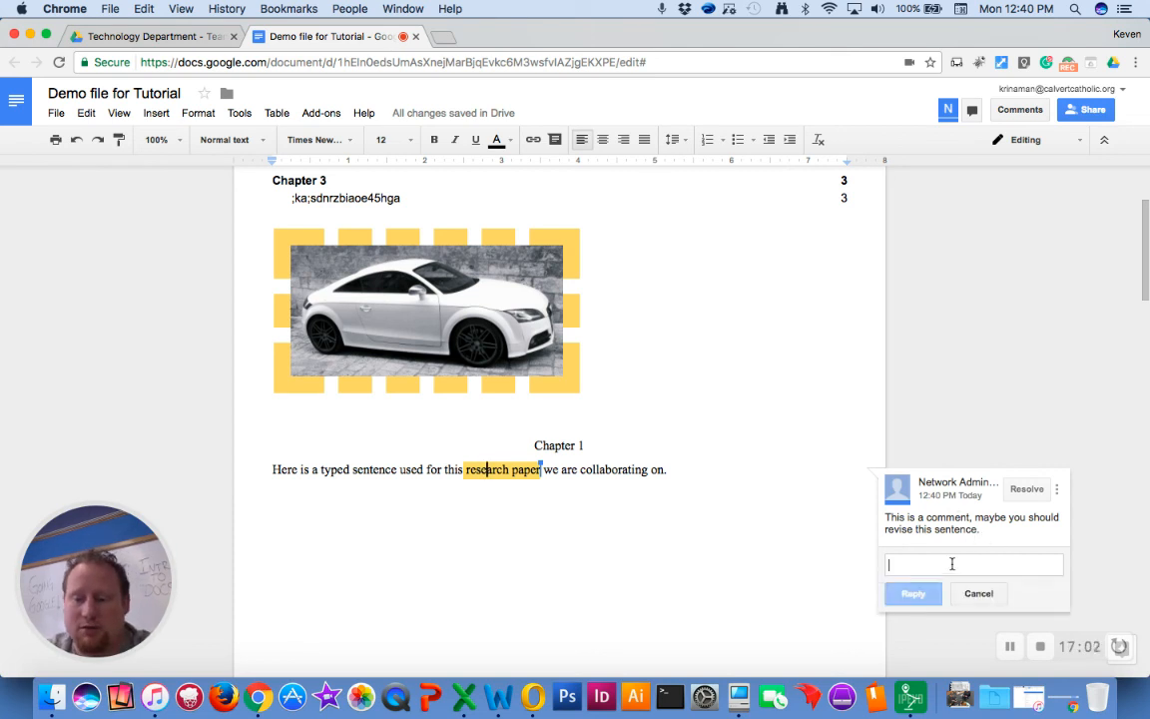
text(I think)
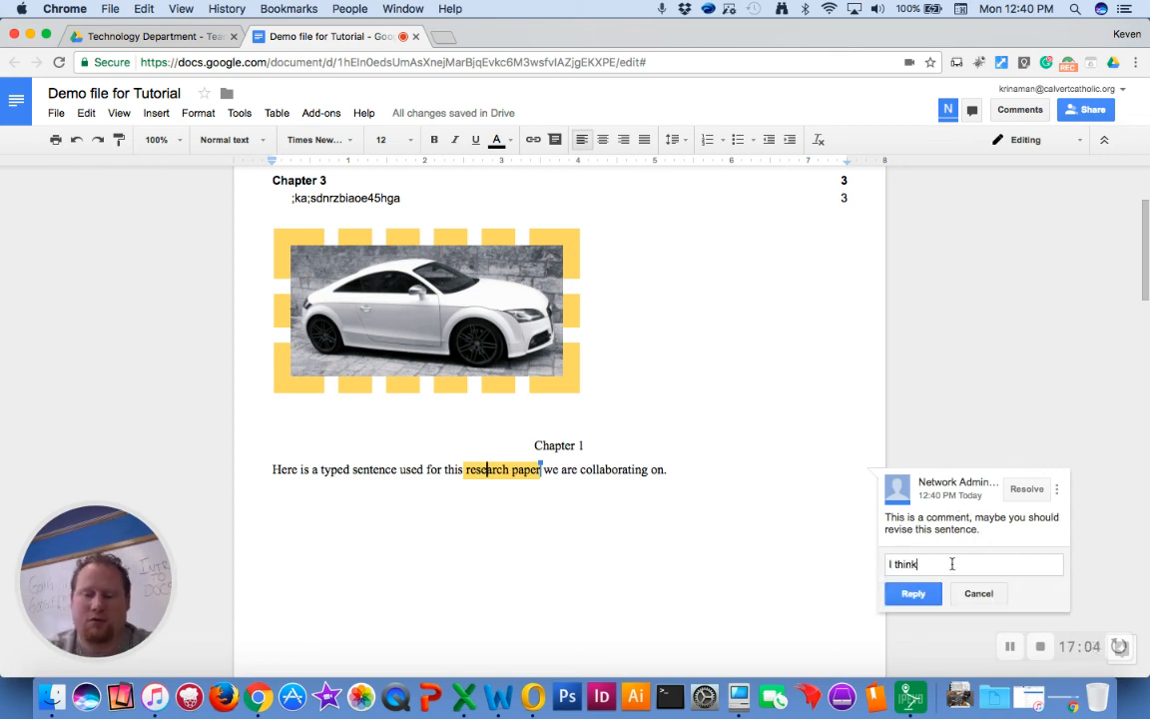
text( it is ok)
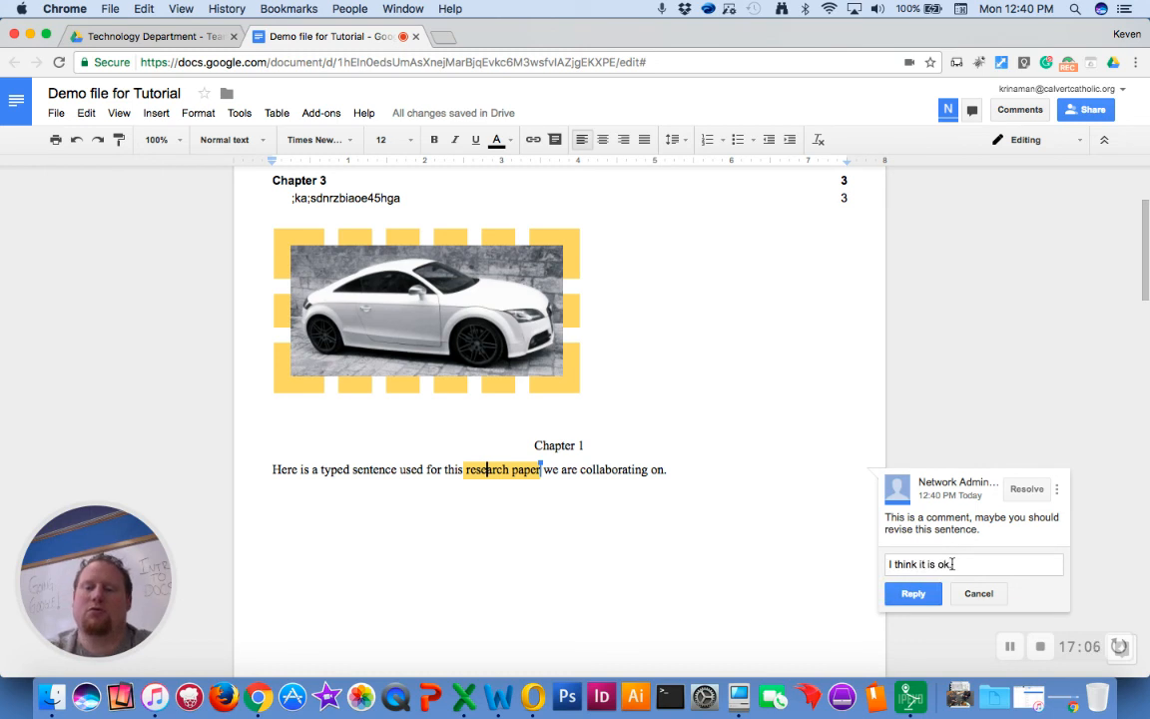
text(.)
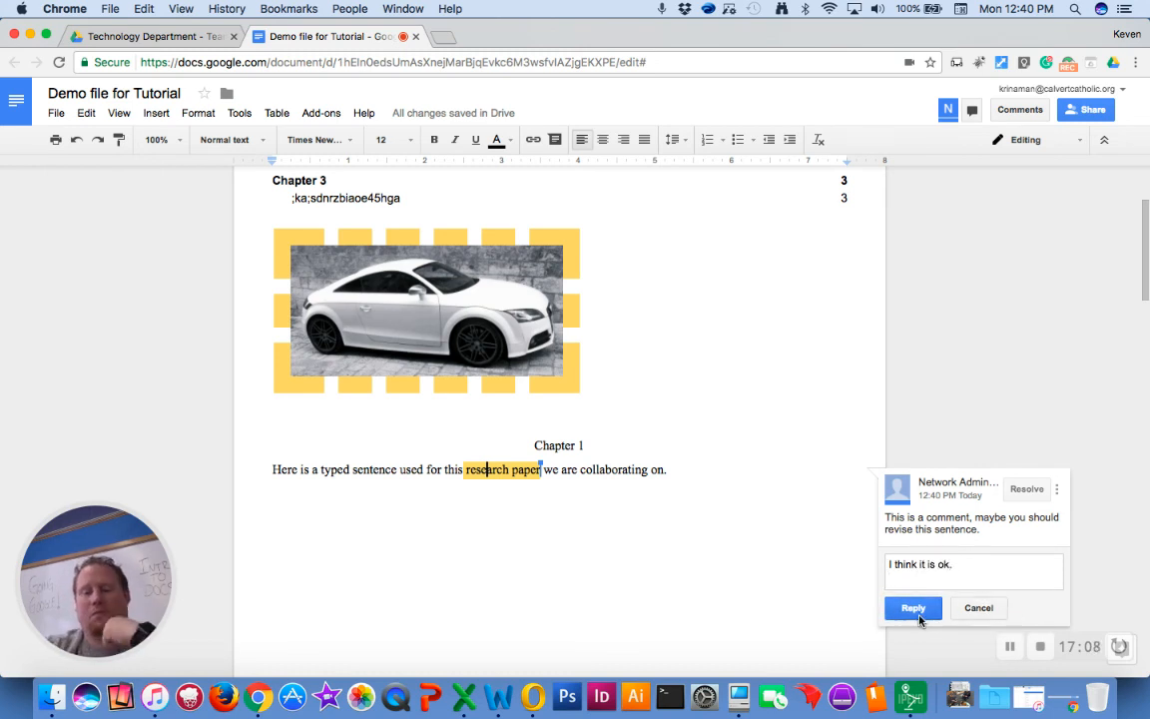
click(913, 607)
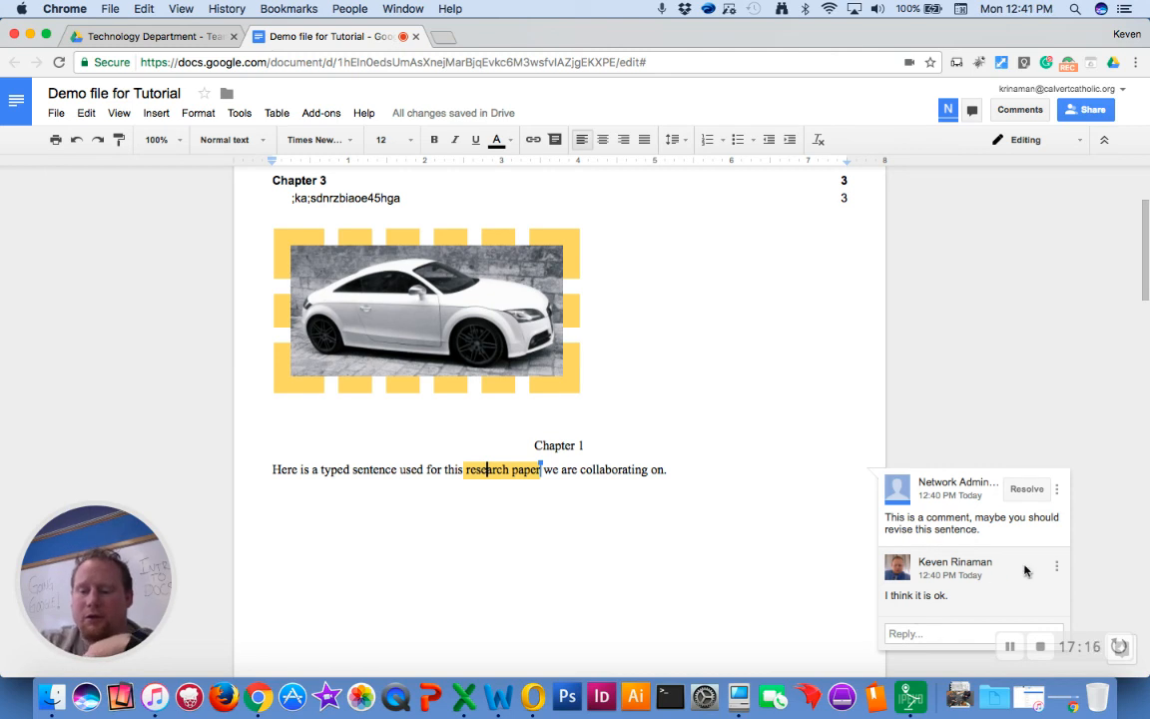
- Delete the "I think it is ok." reply from the comment thread
click(1057, 567)
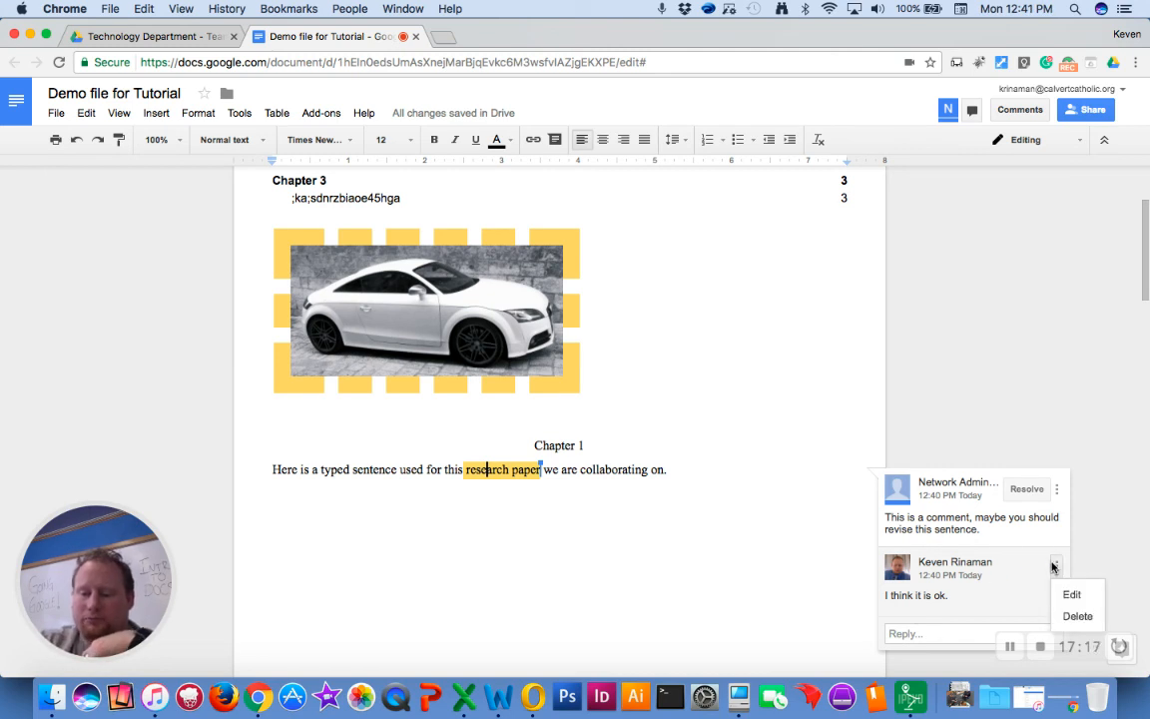
click(1077, 616)
click(956, 582)
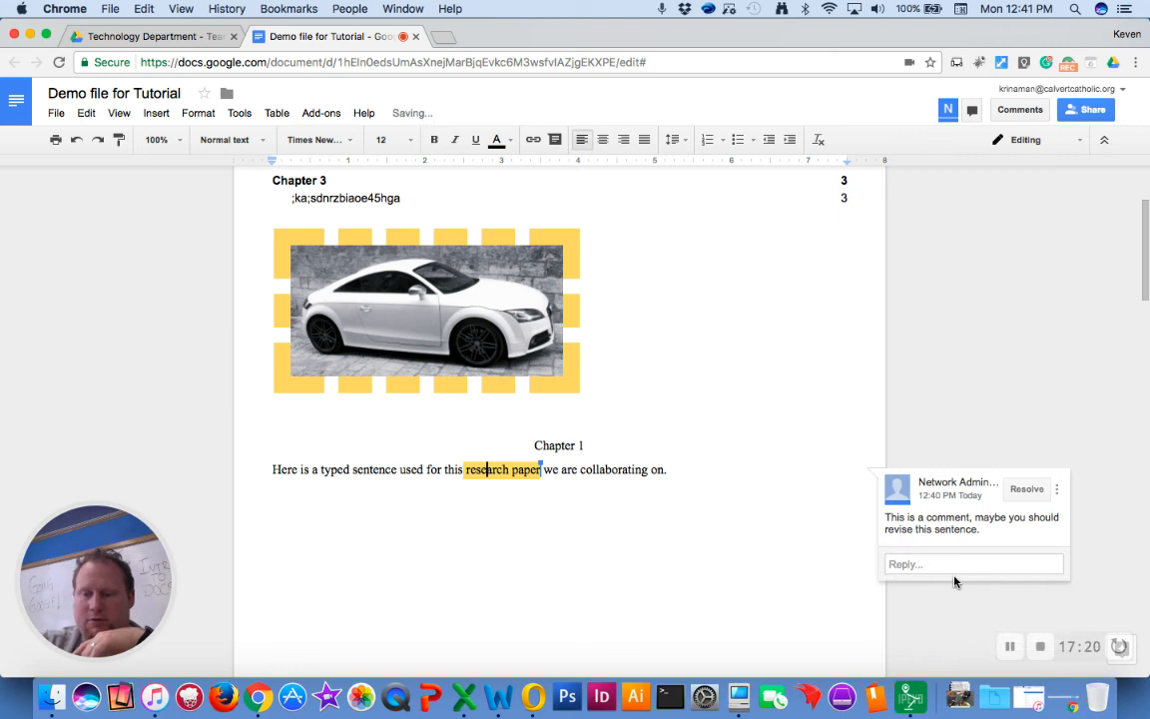
- Reply to the "research paper" comment by mentioning the collaborator's e-mail with "I think this is ok", and resolve the comment thread
click(948, 564)
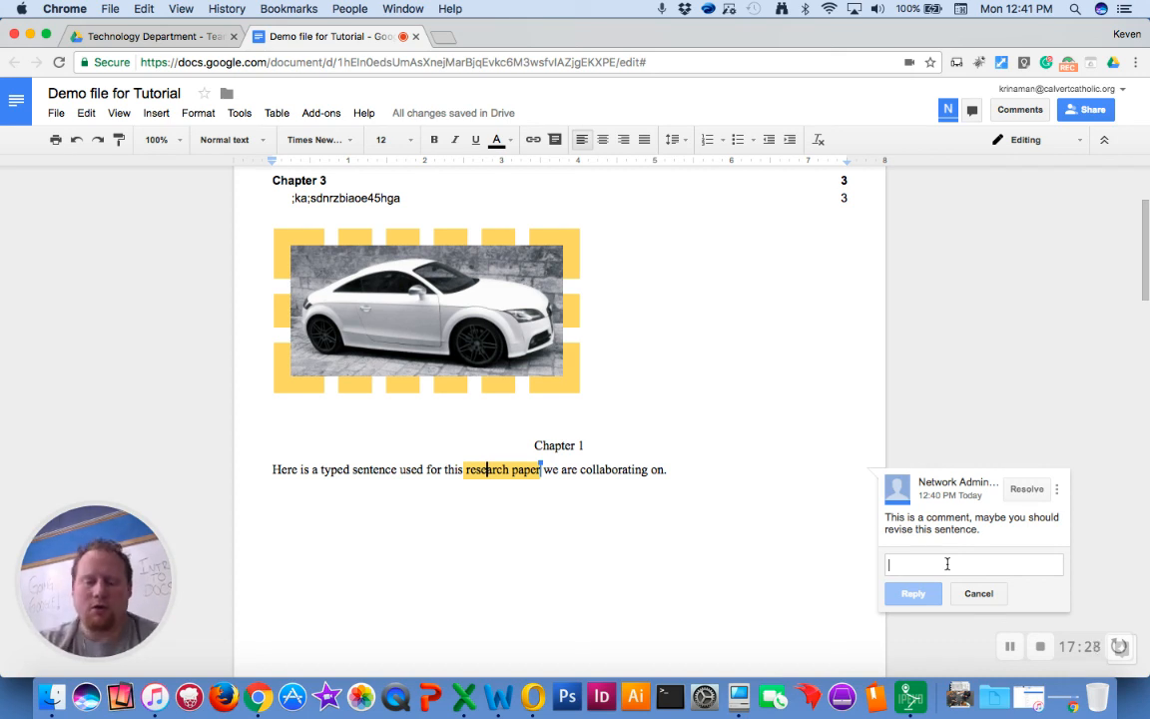
text(@)
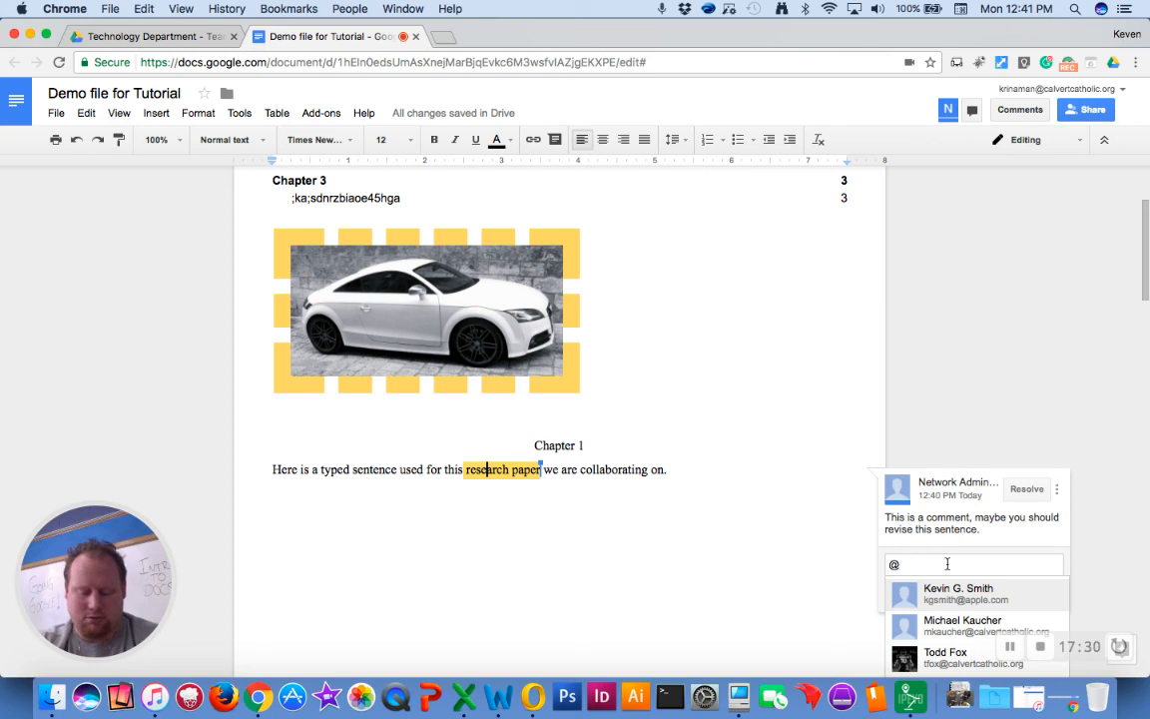
text(kadmin)
key(Return)
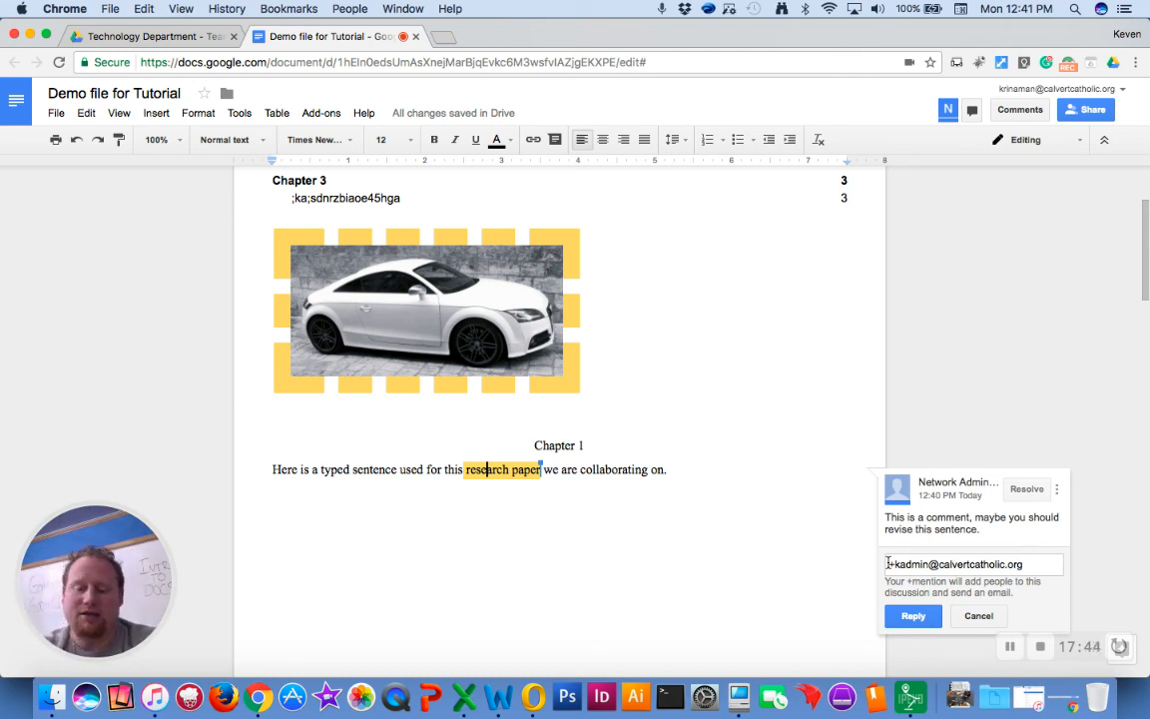
text(I think )
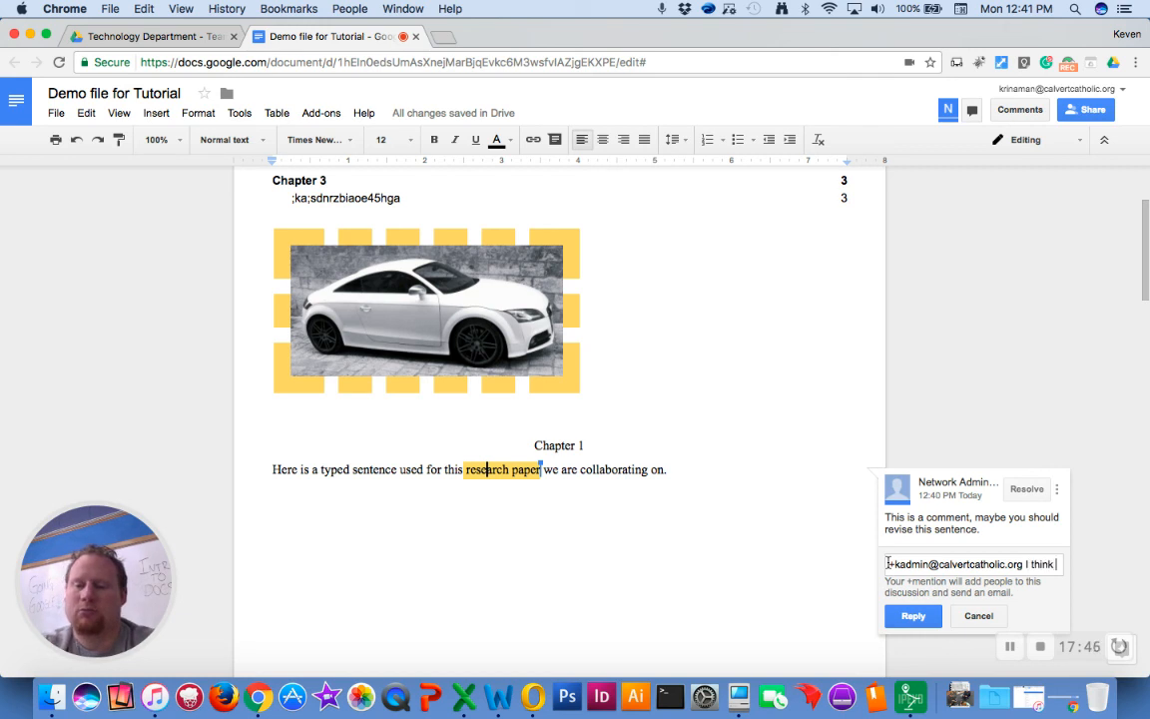
text(this is)
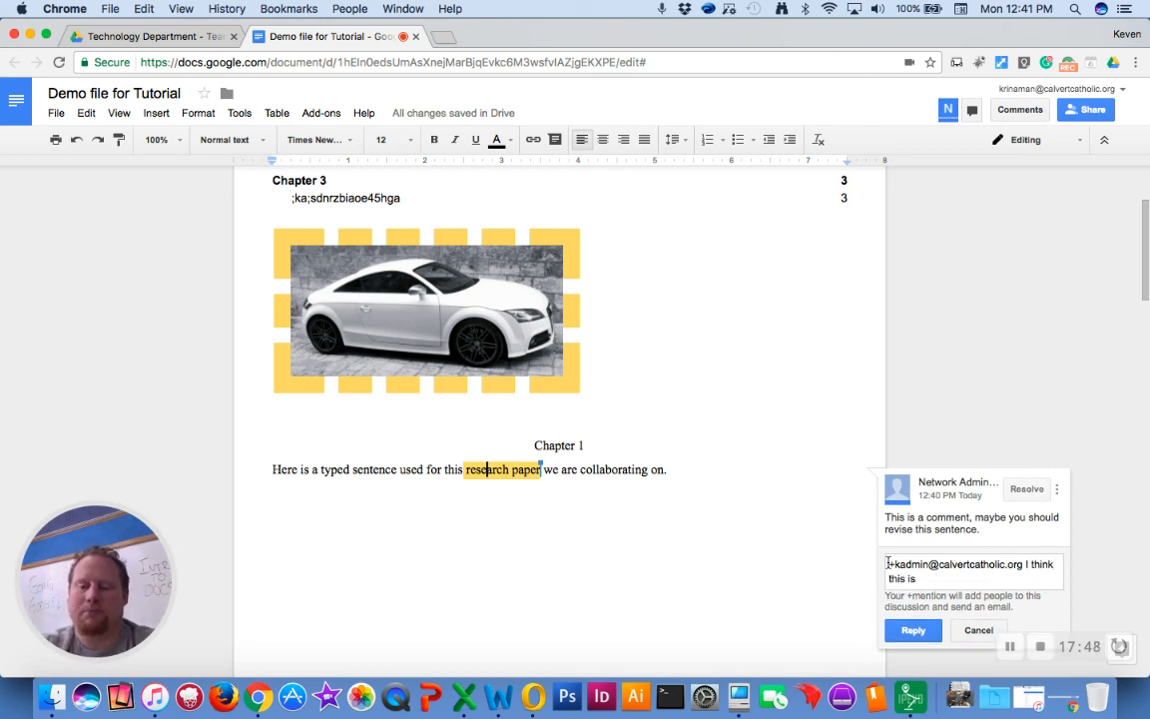
text( ok)
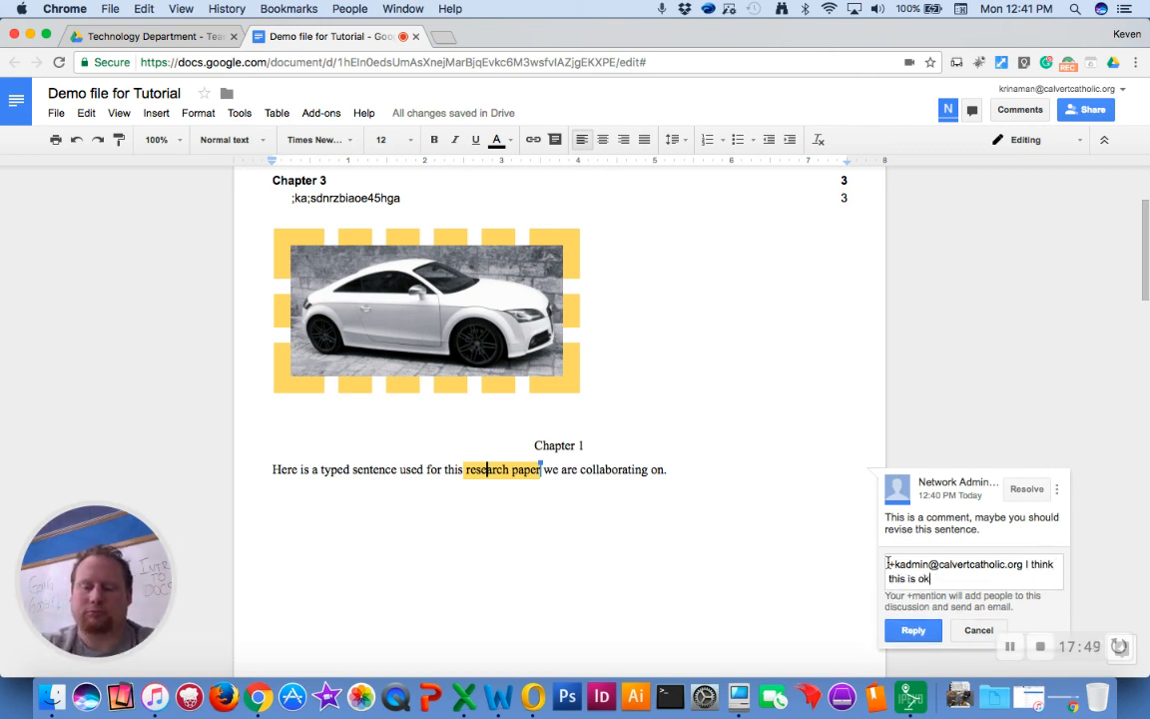
click(904, 632)
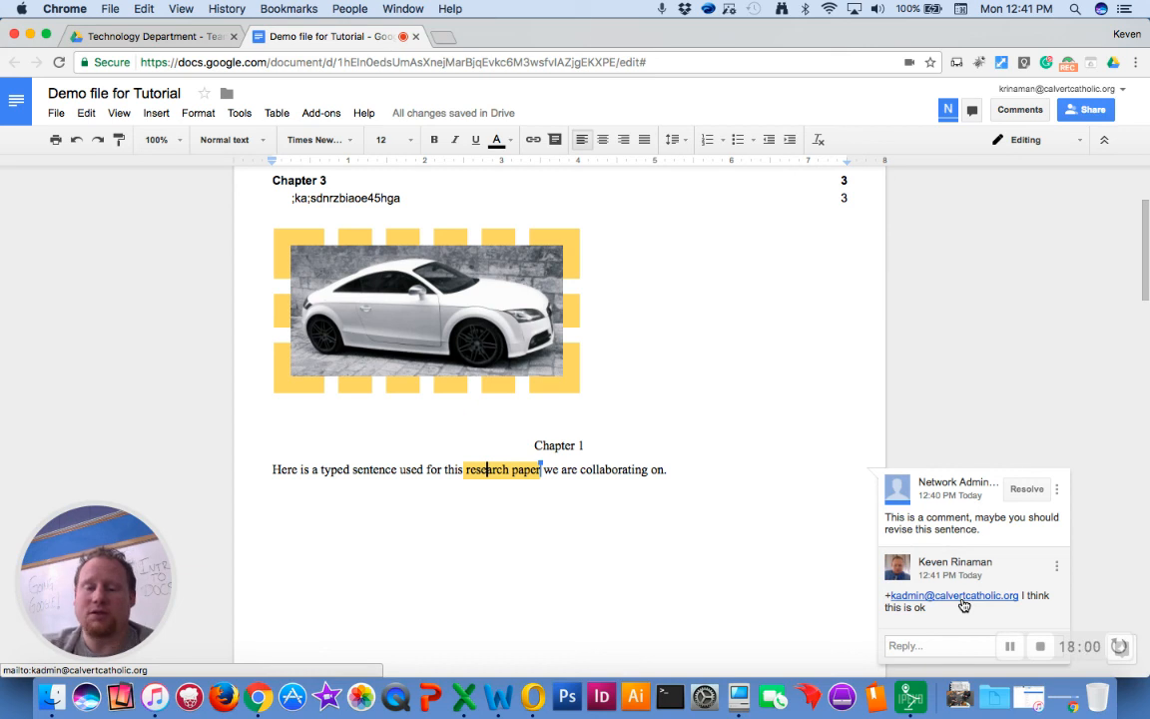
click(1016, 489)
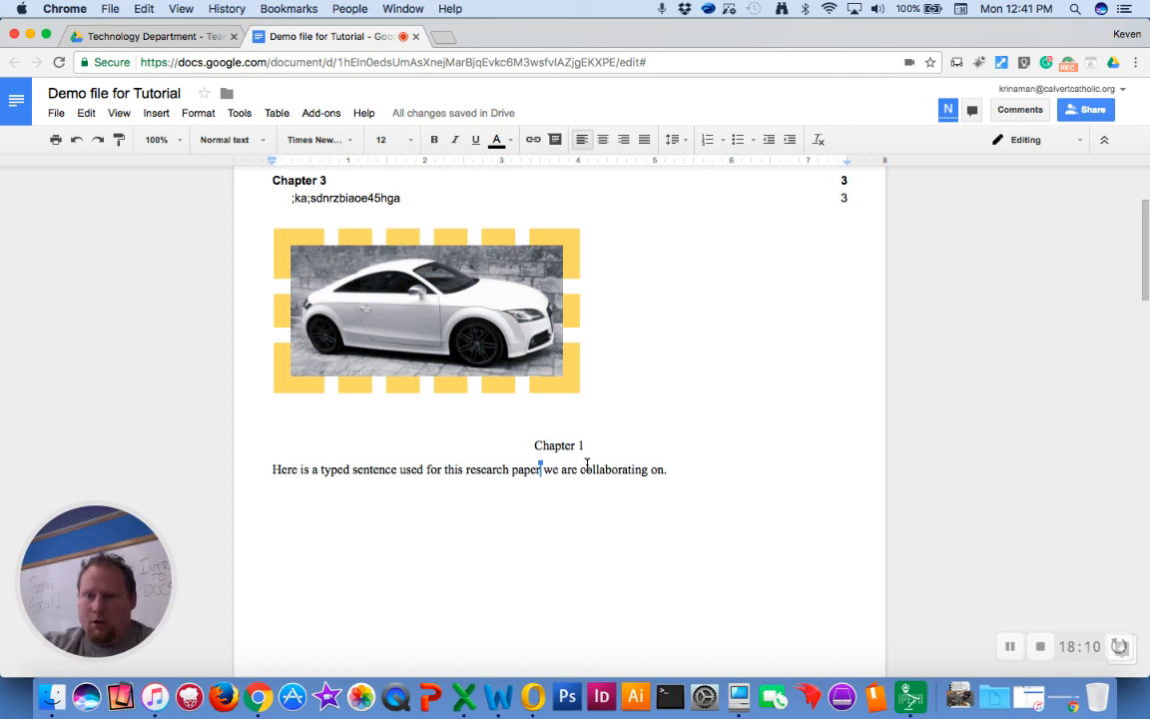
- Switch the document to Suggesting mode and suggest Arial at size 48 for the whole sentence under Chapter 1
click(1041, 146)
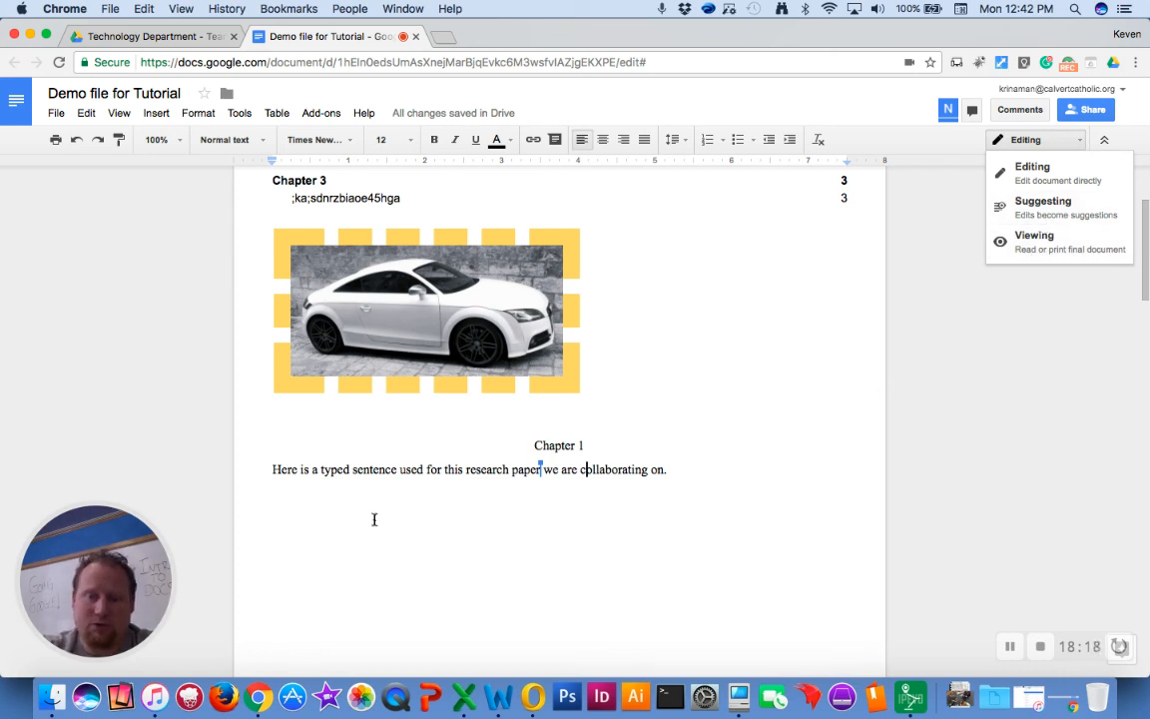
click(1041, 205)
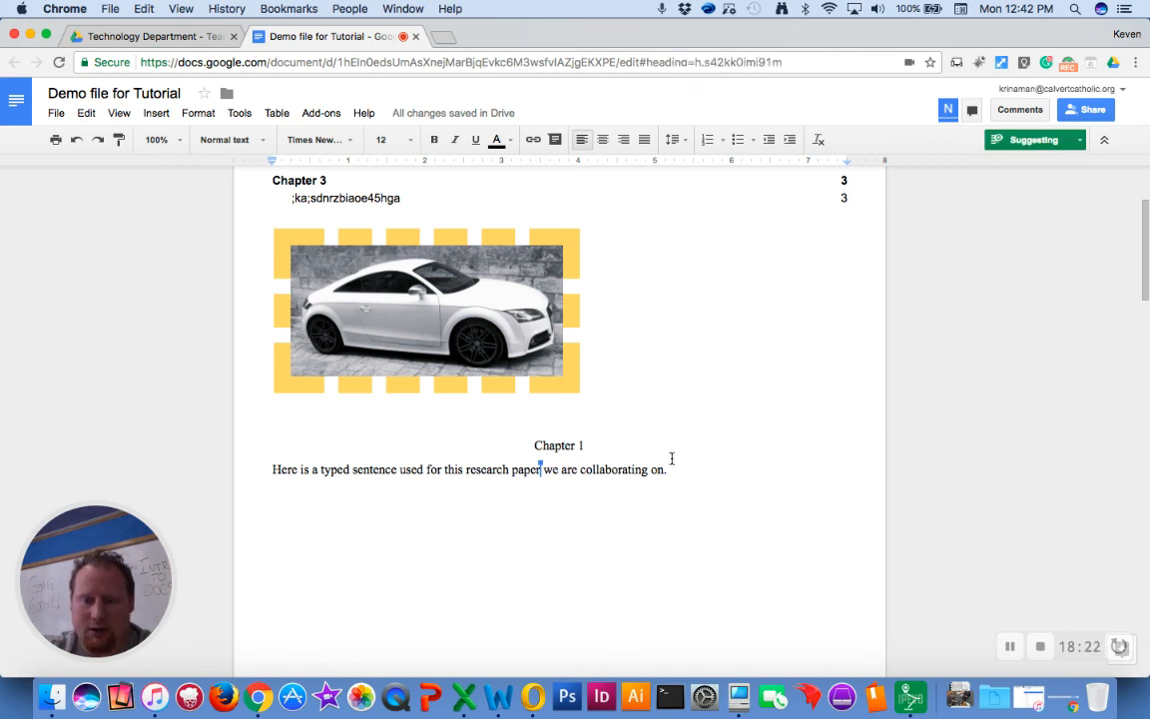
drag(673, 468, 250, 421)
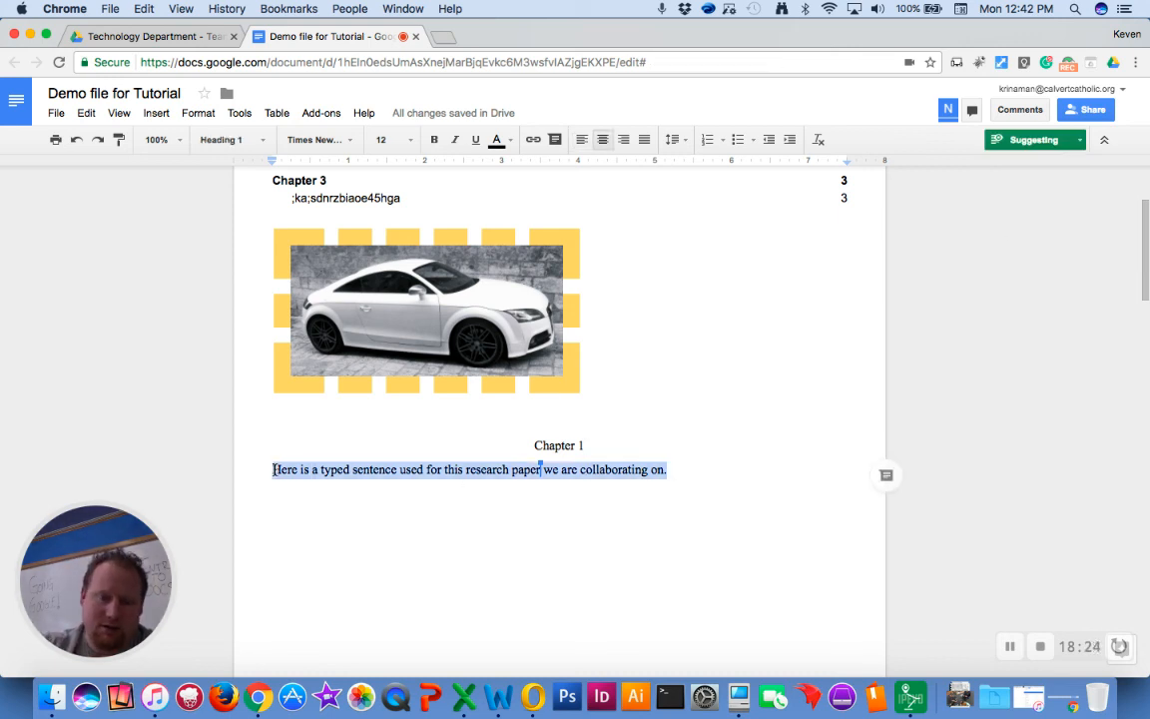
click(339, 142)
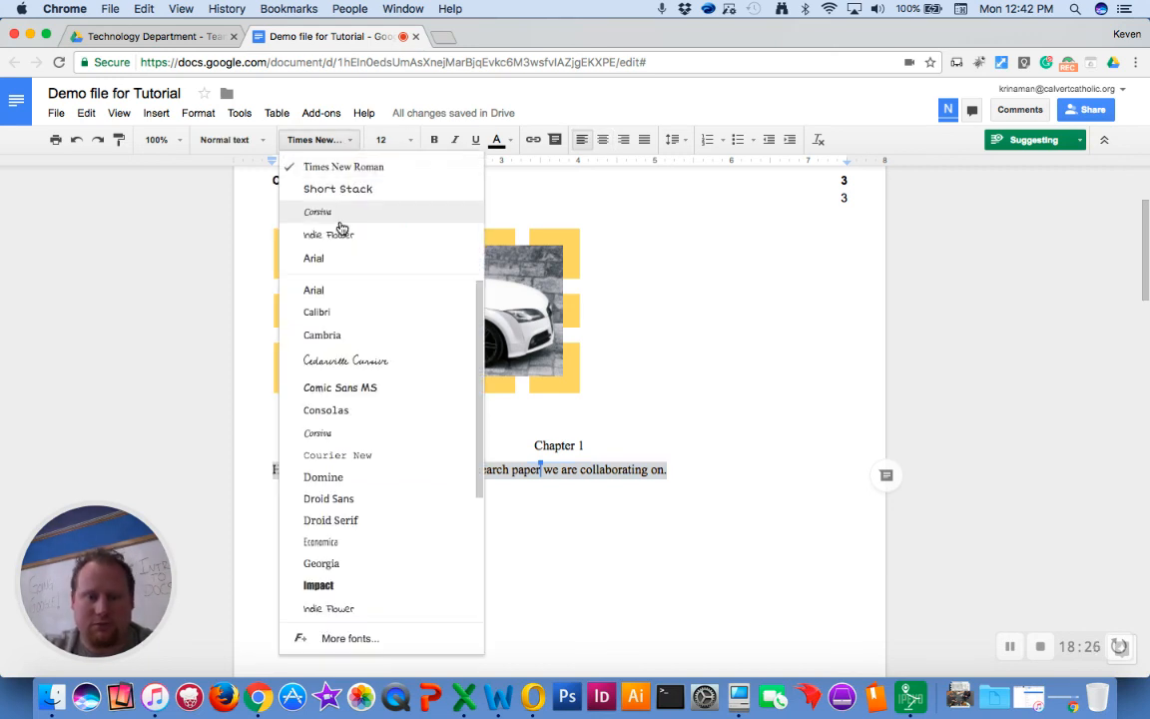
click(343, 254)
click(404, 140)
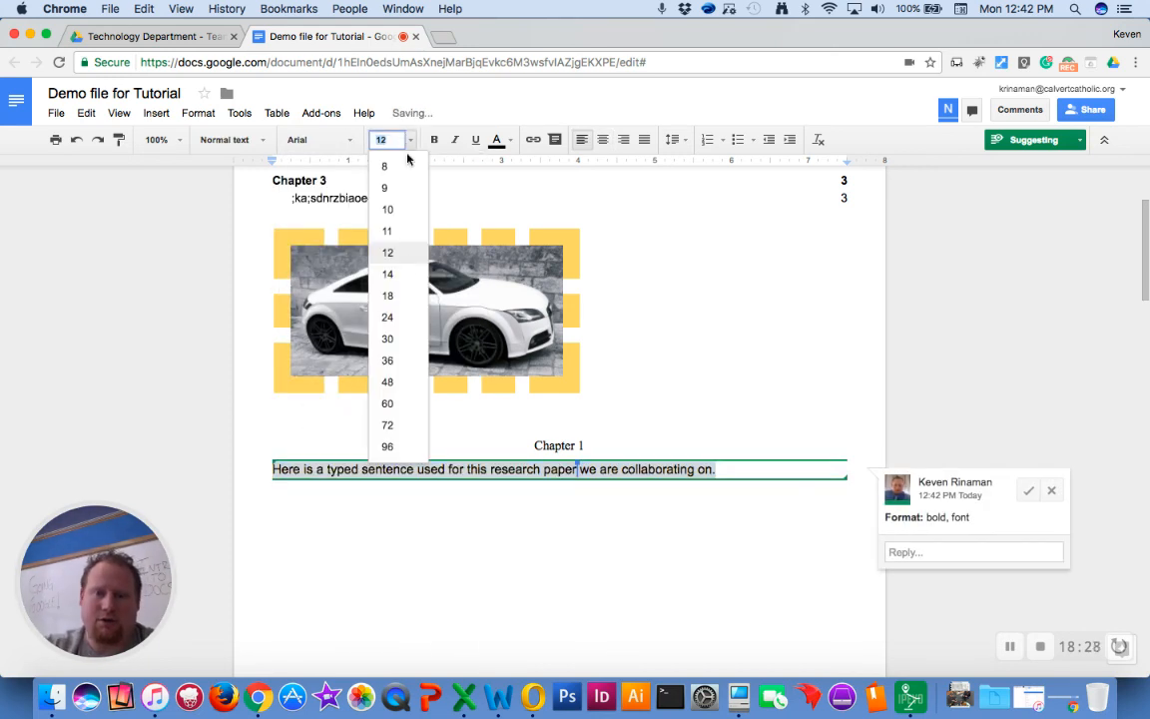
click(403, 377)
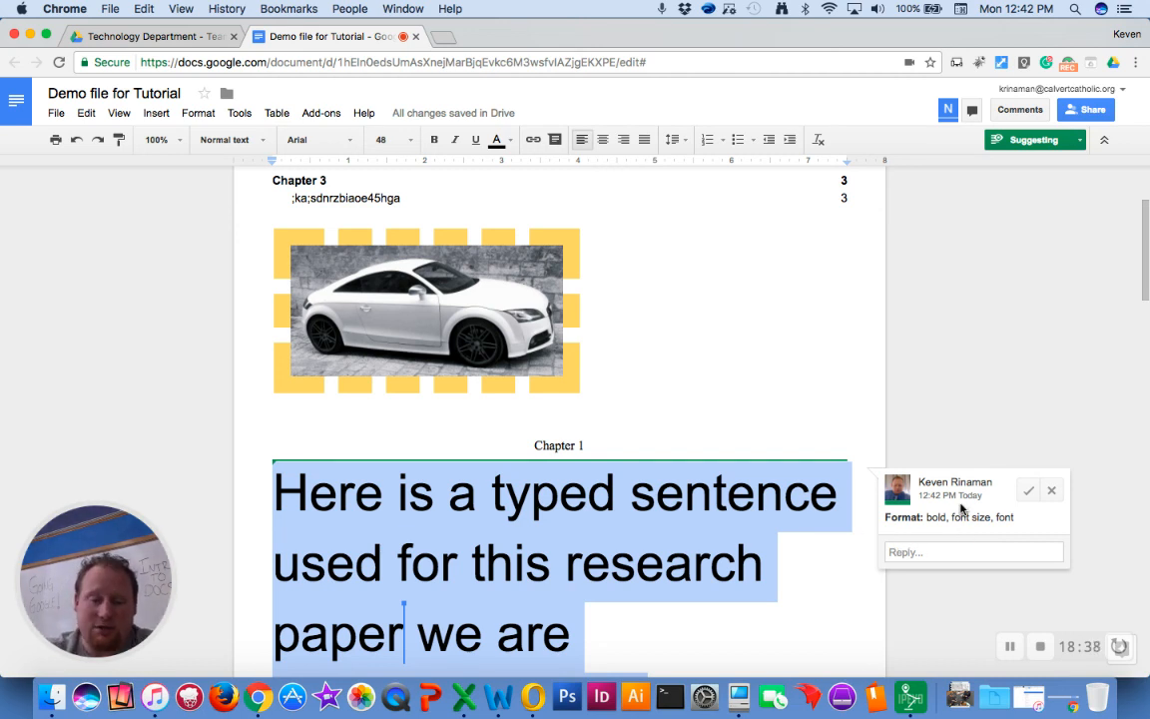
- Reject the suggested formatting change on the Chapter 1 sentence and return the document to Editing mode
click(1052, 492)
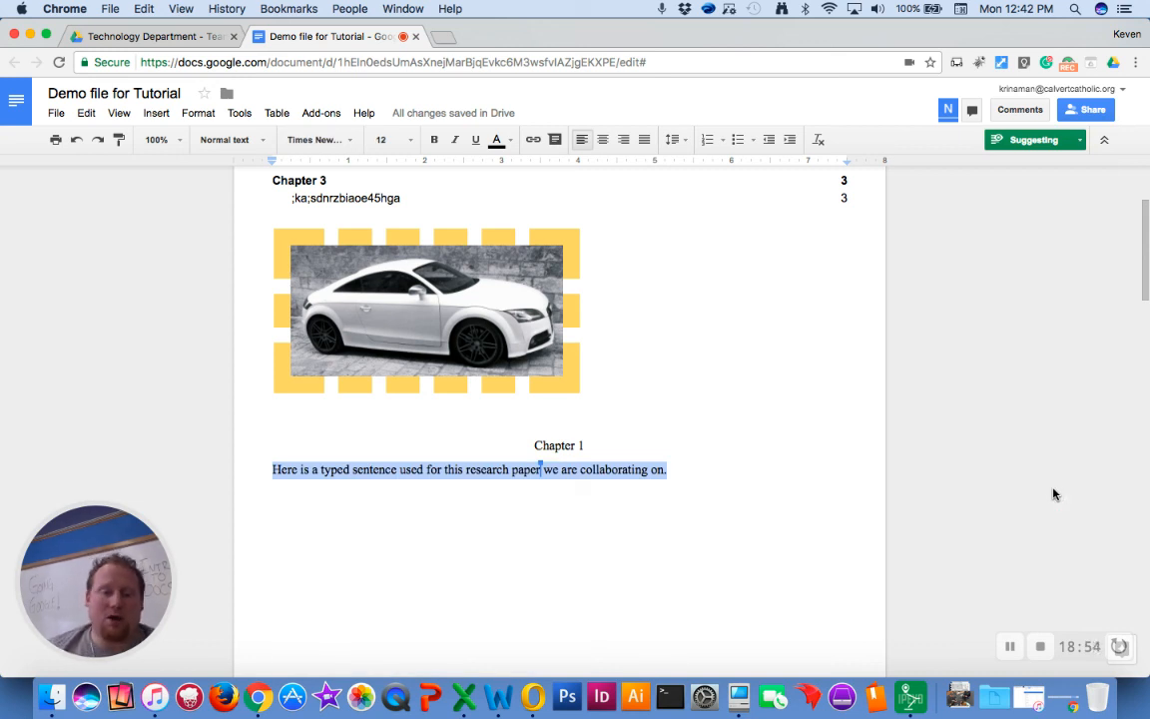
click(600, 547)
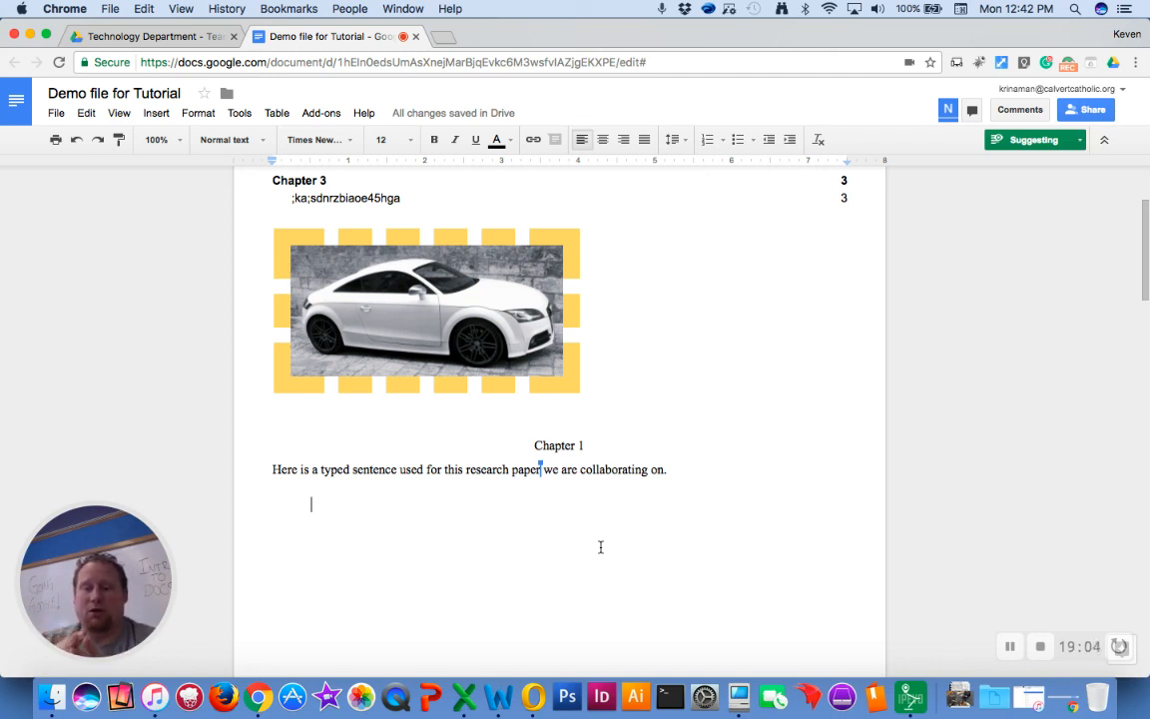
click(1038, 140)
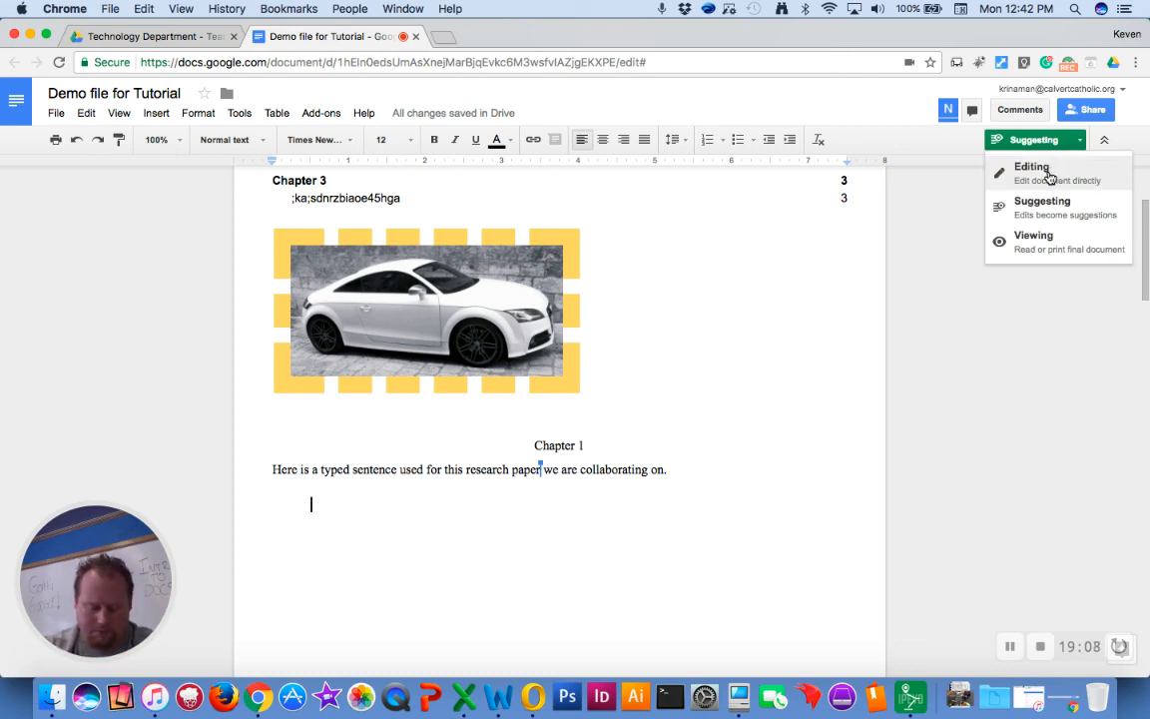
click(1048, 177)
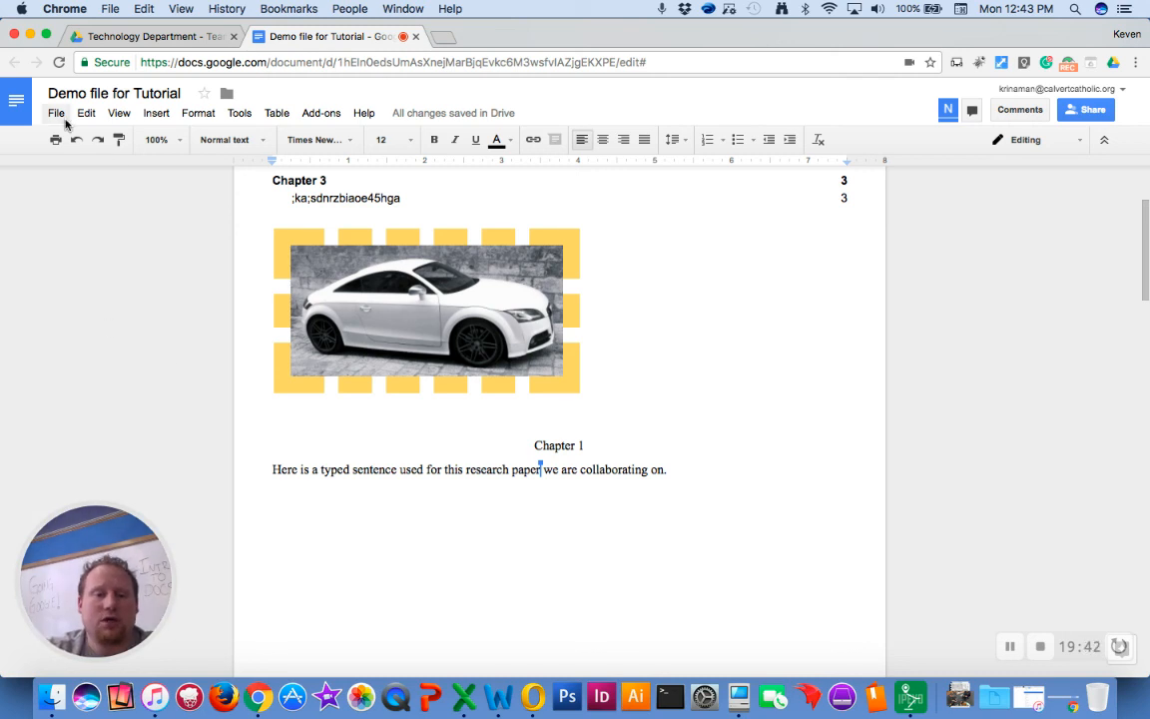
- Examine the highlighted edits and their authors in the document's revision history, and return to the document
click(1081, 141)
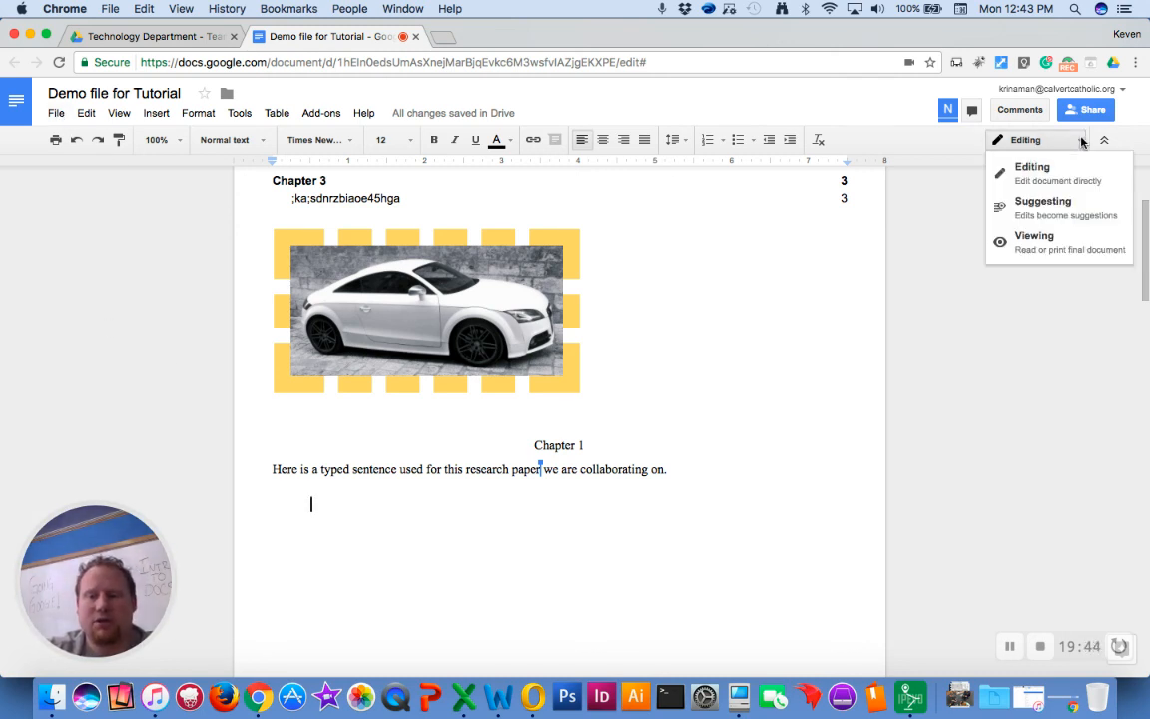
click(1084, 141)
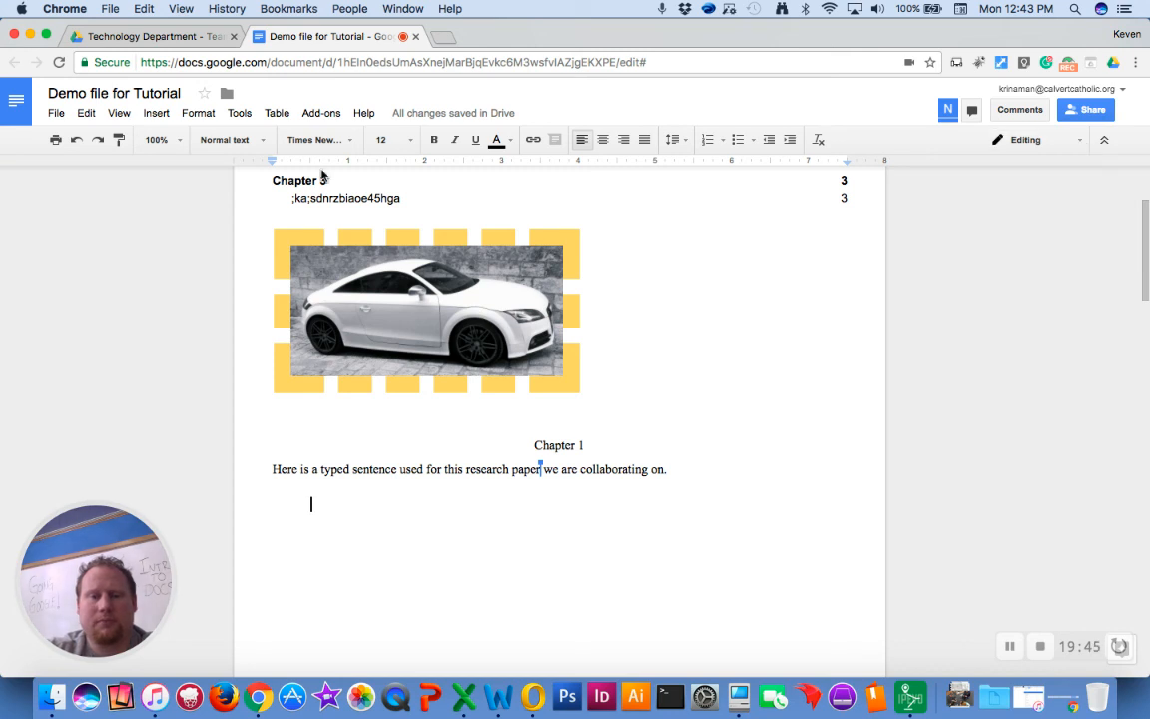
click(55, 114)
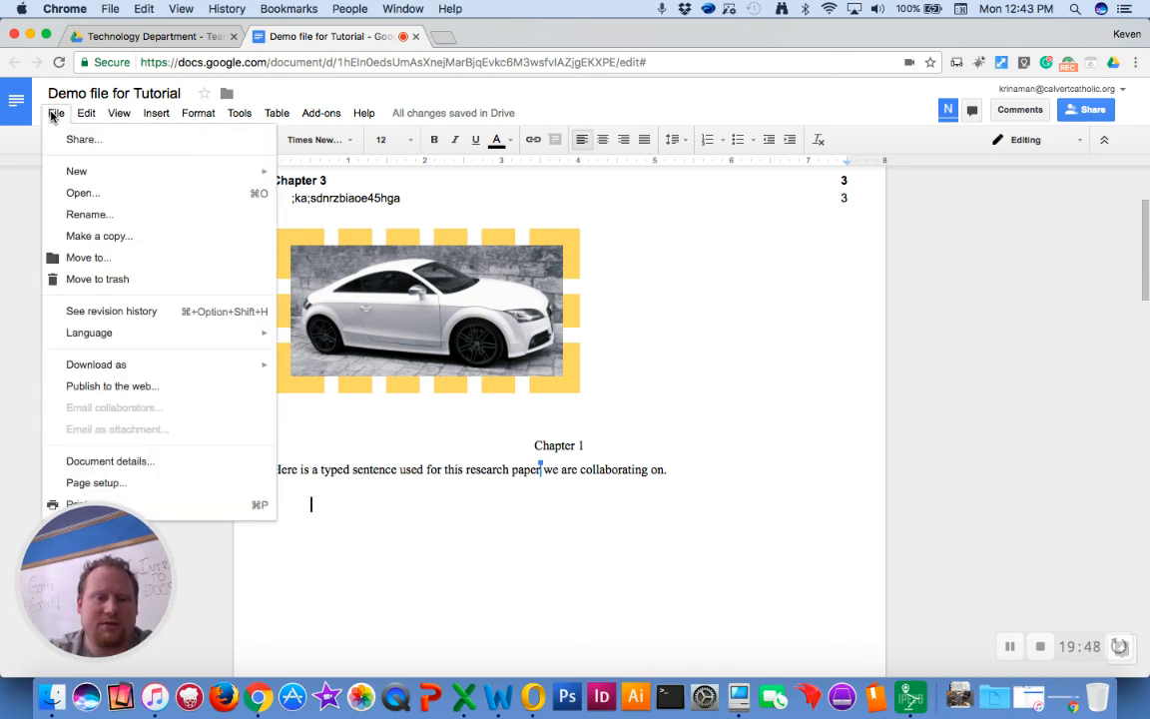
click(140, 312)
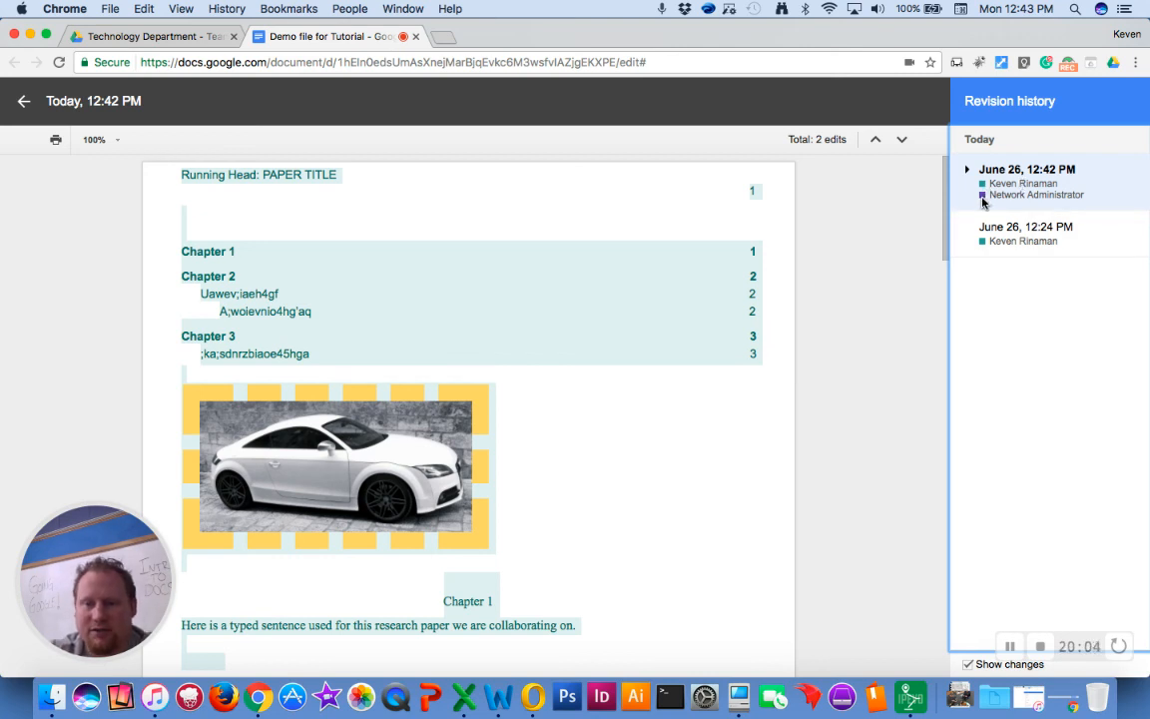
scroll(608, 524, down, 4)
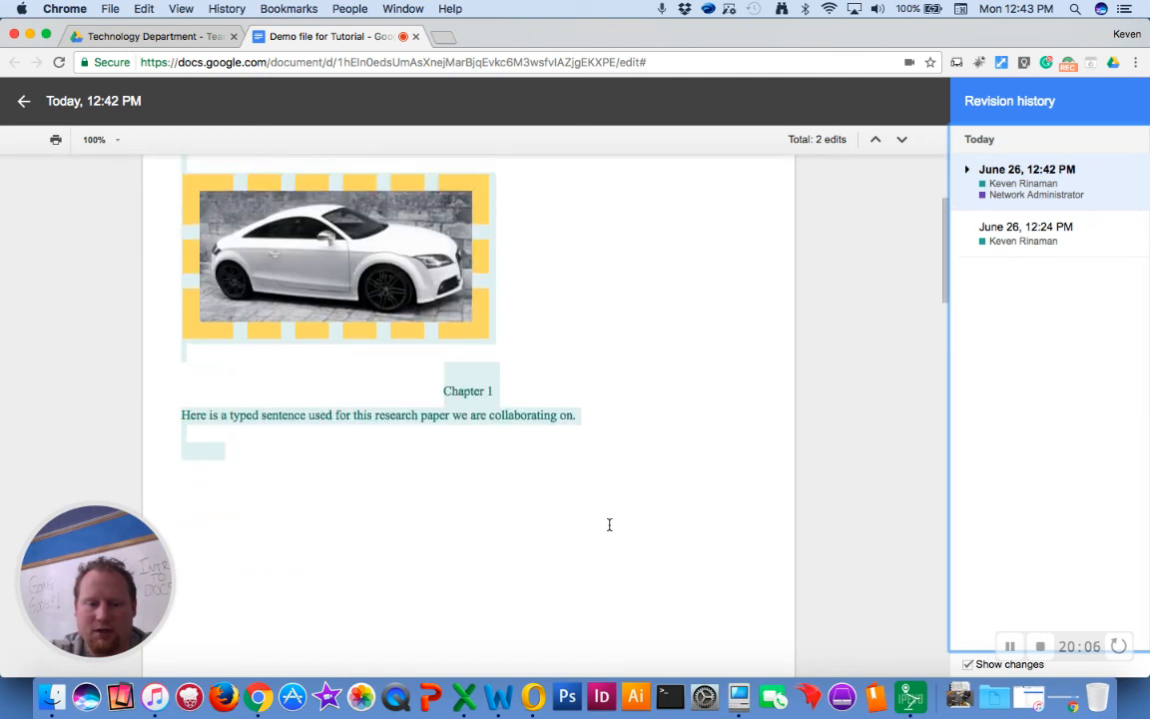
scroll(609, 525, up, 4)
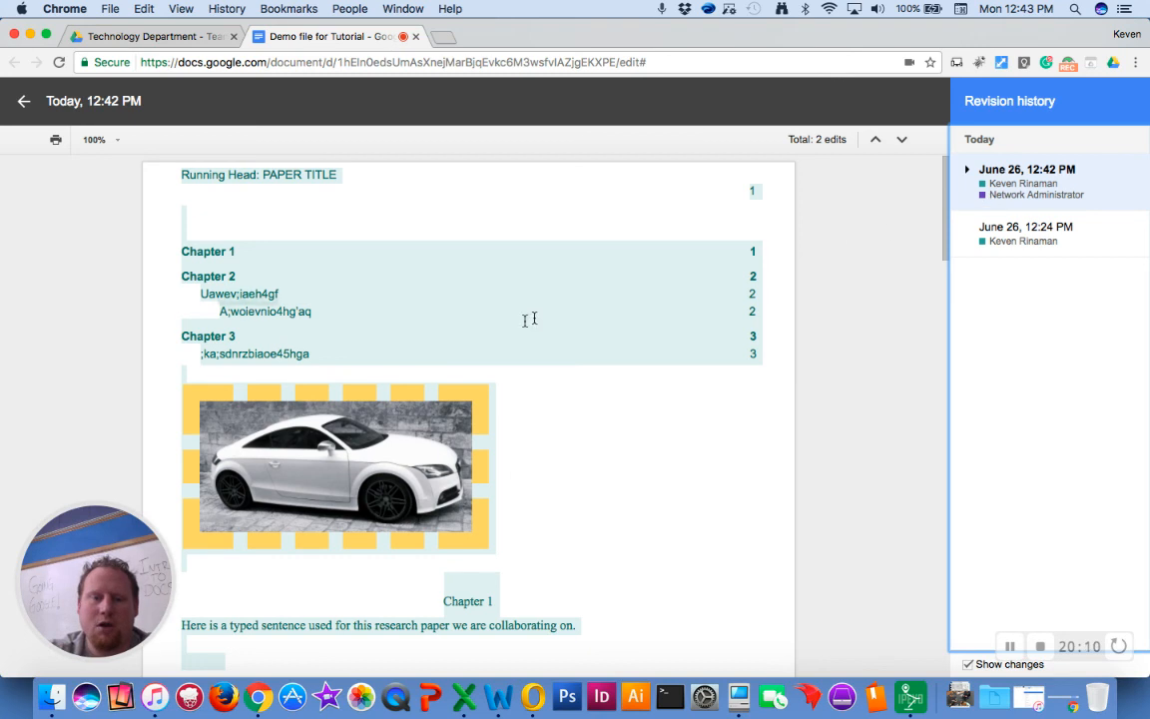
mouse_move(302, 262)
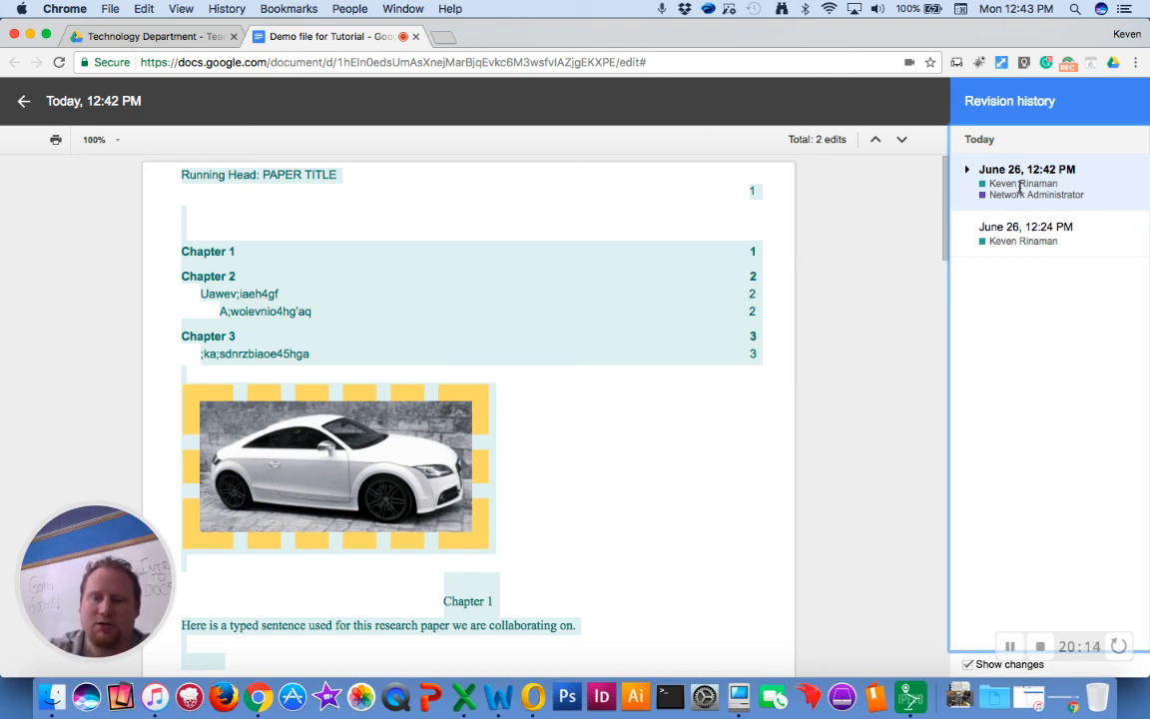
mouse_move(207, 243)
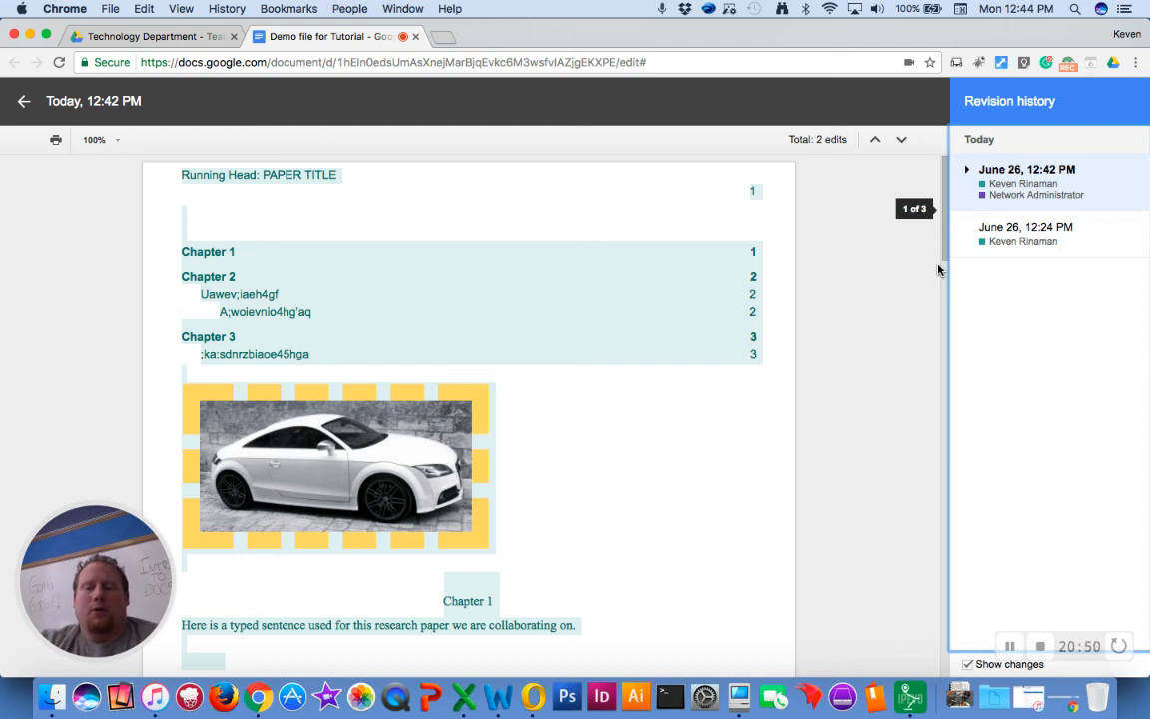
click(24, 103)
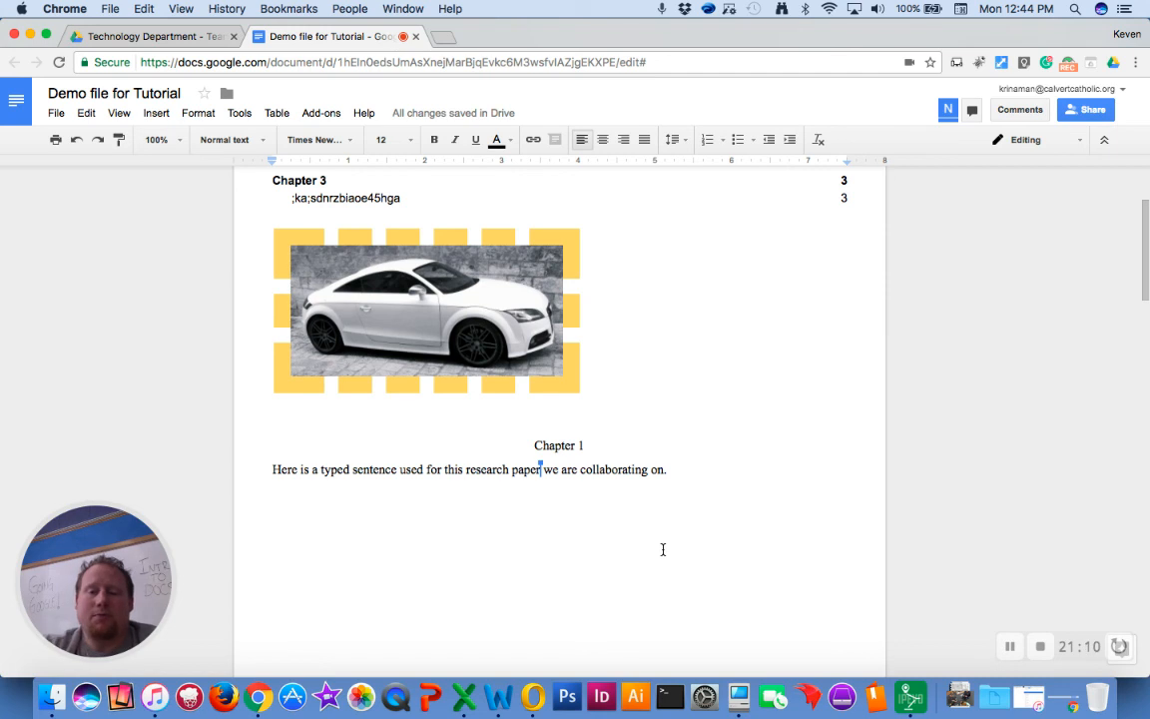
- View the sharing options for the document and cancel without adding anyone
click(1092, 110)
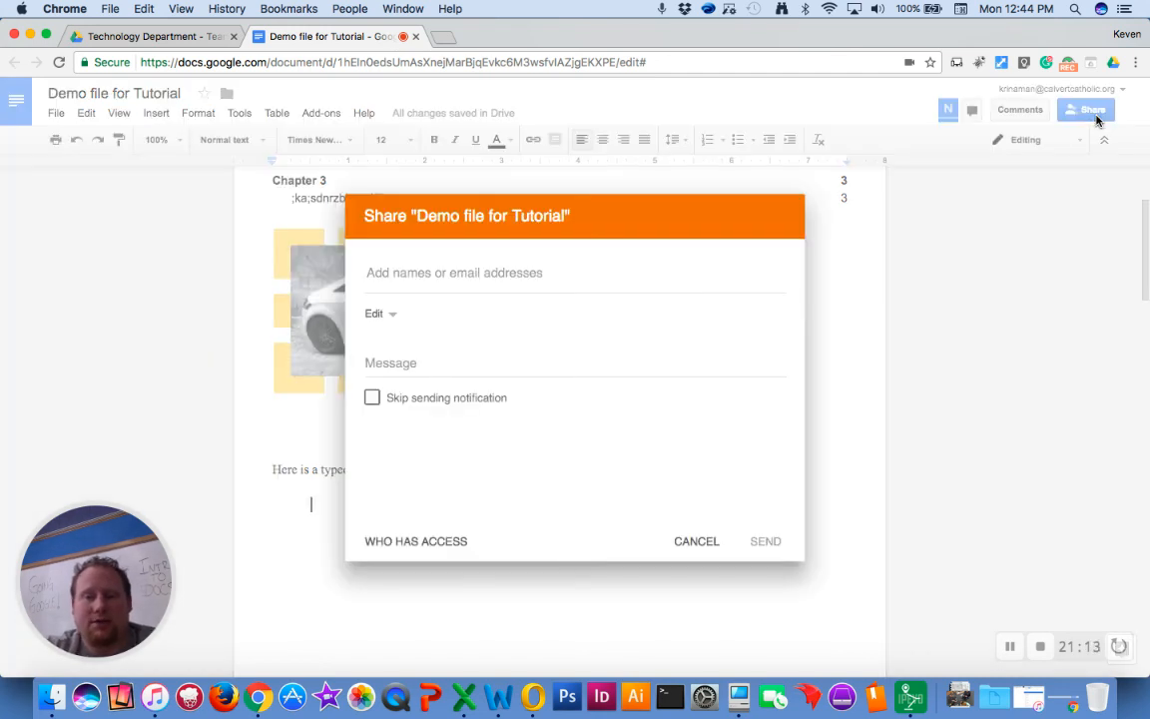
click(708, 542)
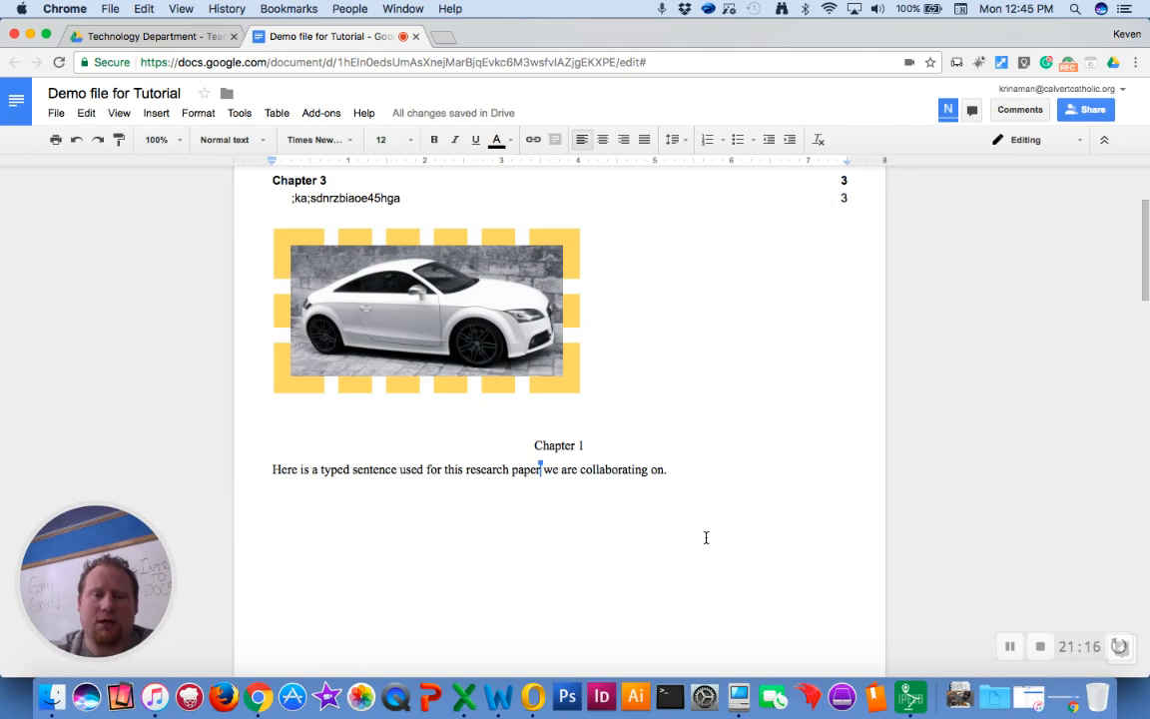